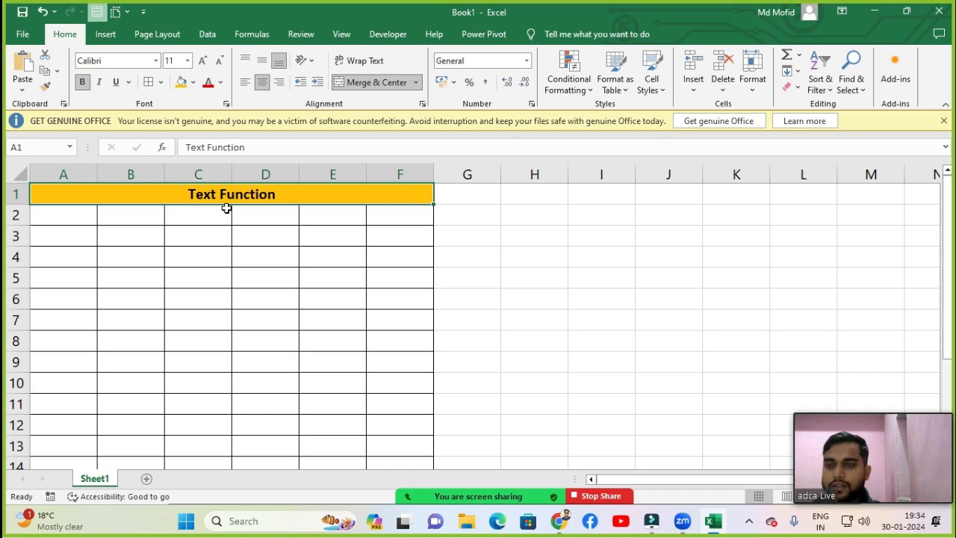
# Step: Enter 1 in cell A3 as the first example number
pyautogui.click(80, 256)
pyautogui.click(65, 216)
pyautogui.click(77, 252)
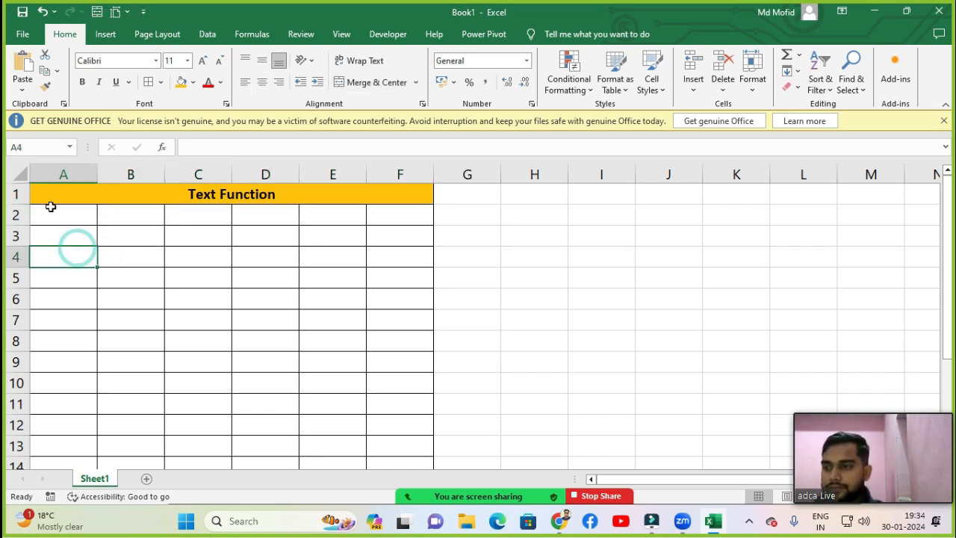
pyautogui.click(56, 208)
pyautogui.click(62, 234)
pyautogui.click(79, 214)
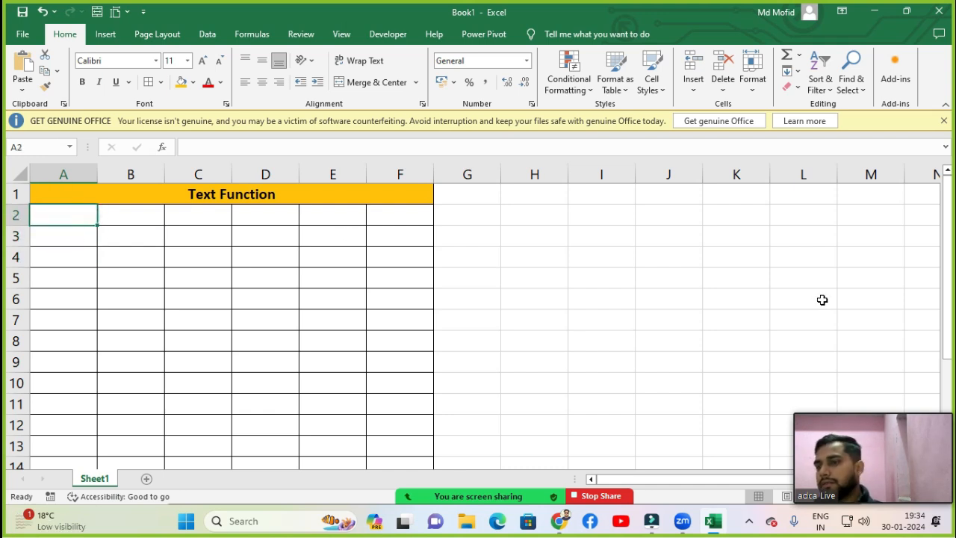
pyautogui.press('Down')
pyautogui.write('1')
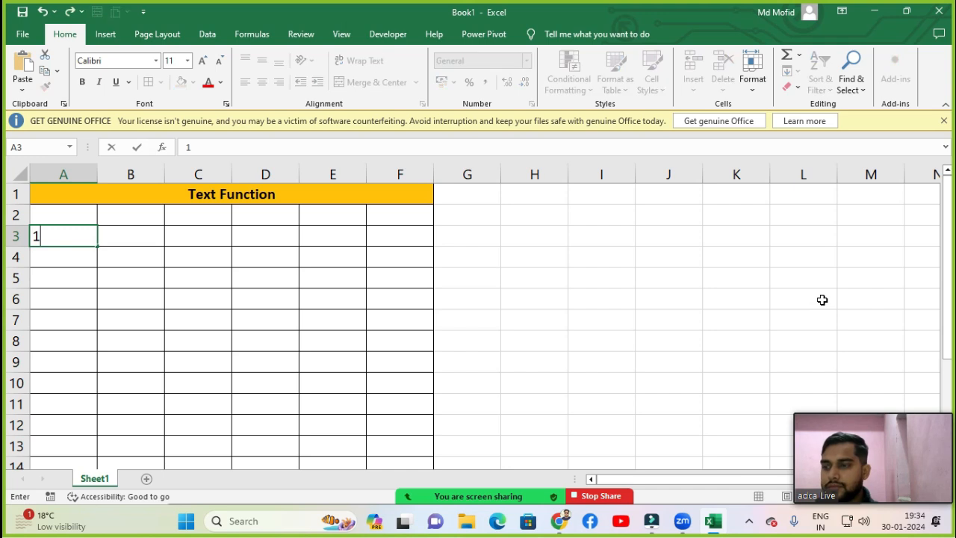
pyautogui.press('Return')
# Step: Label the first example 'Len' in cell B3
pyautogui.press('Up')
pyautogui.press('Right')
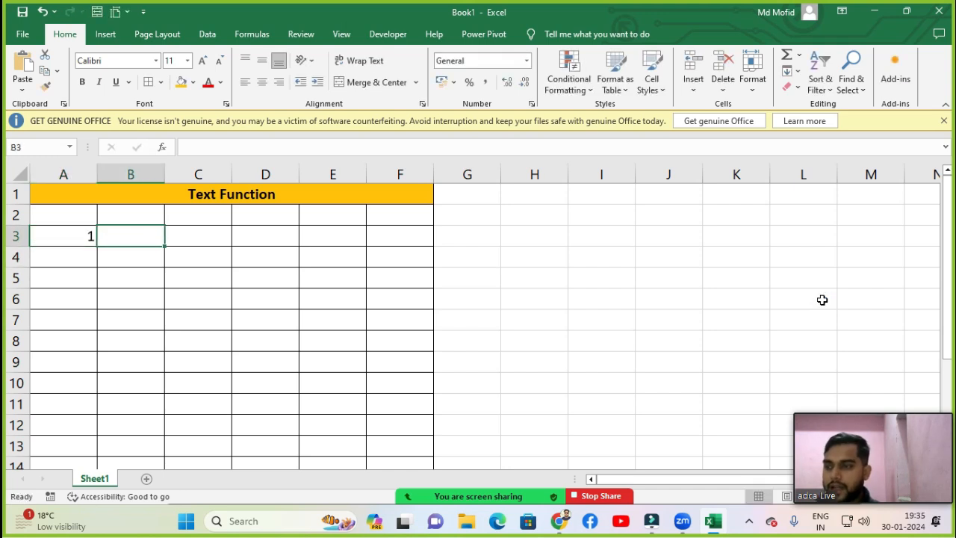
pyautogui.write('Len')
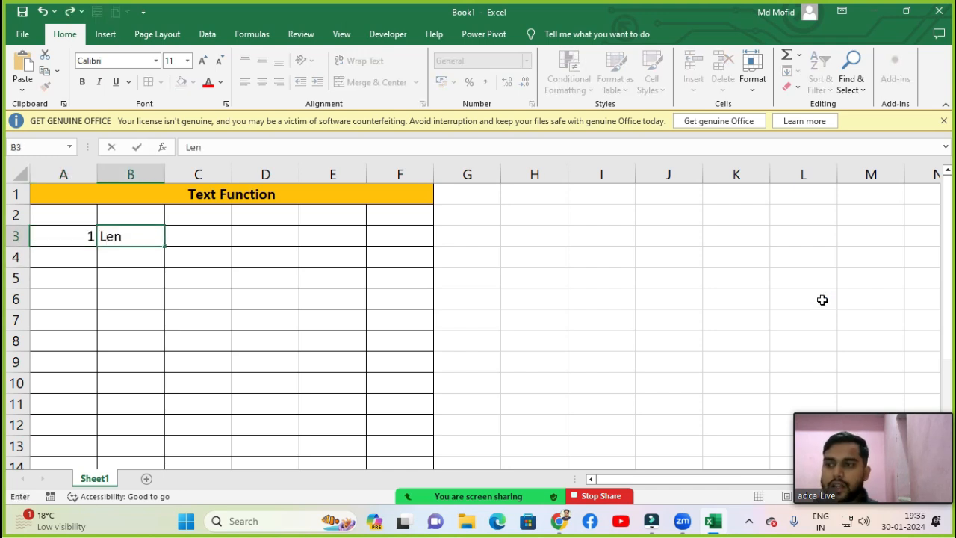
pyautogui.press('Return')
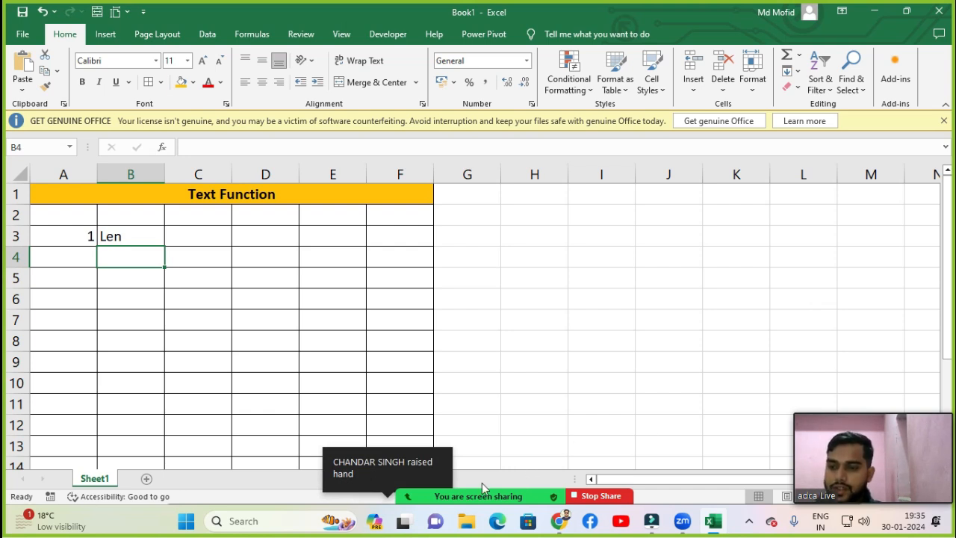
pyautogui.click(388, 496)
# Step: Ask the raised-hand participant to unmute, then mute all participants and close the panel
pyautogui.moveTo(568, 222)
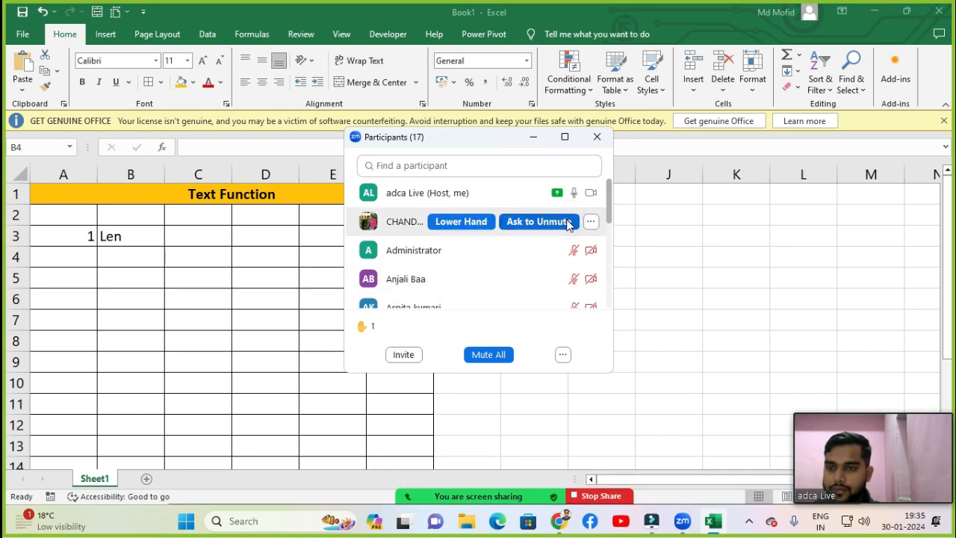
pyautogui.click(568, 222)
pyautogui.moveTo(467, 154); pyautogui.dragTo(551, 201)
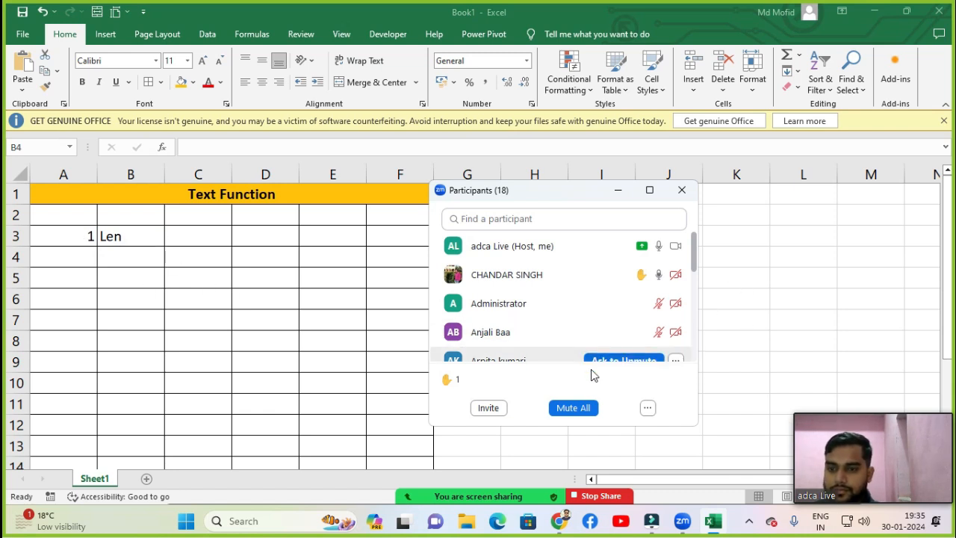
pyautogui.click(587, 407)
pyautogui.click(556, 296)
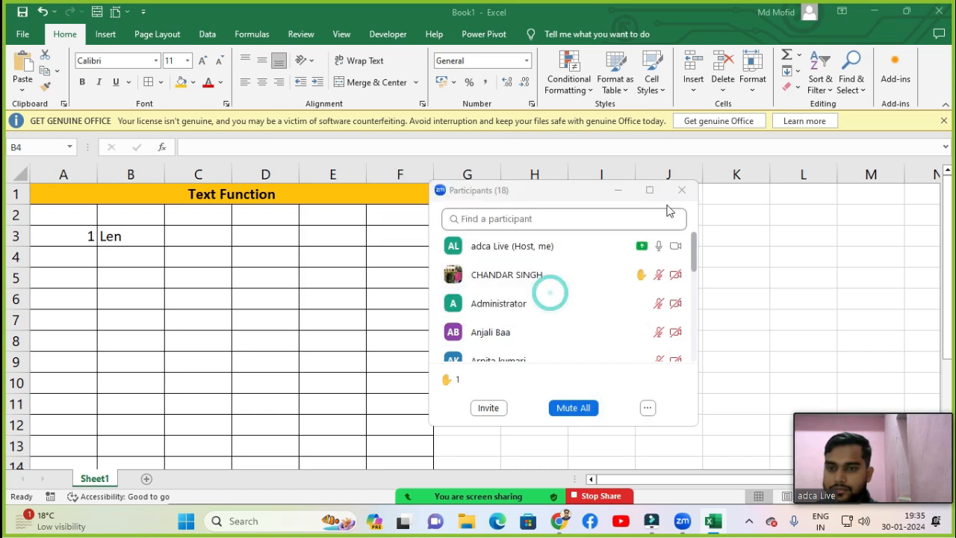
pyautogui.click(681, 192)
# Step: Return to the spreadsheet with cell B4 selected
pyautogui.click(117, 256)
pyautogui.click(125, 277)
pyautogui.click(126, 255)
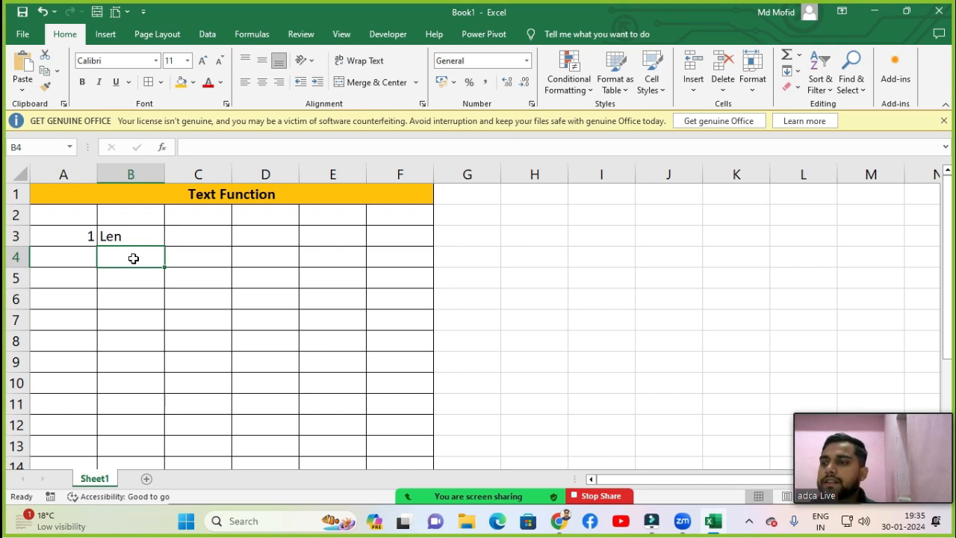
# Step: Enter a sample full name in cell B5
pyautogui.press('Return')
pyautogui.press('Left')
pyautogui.press('Right')
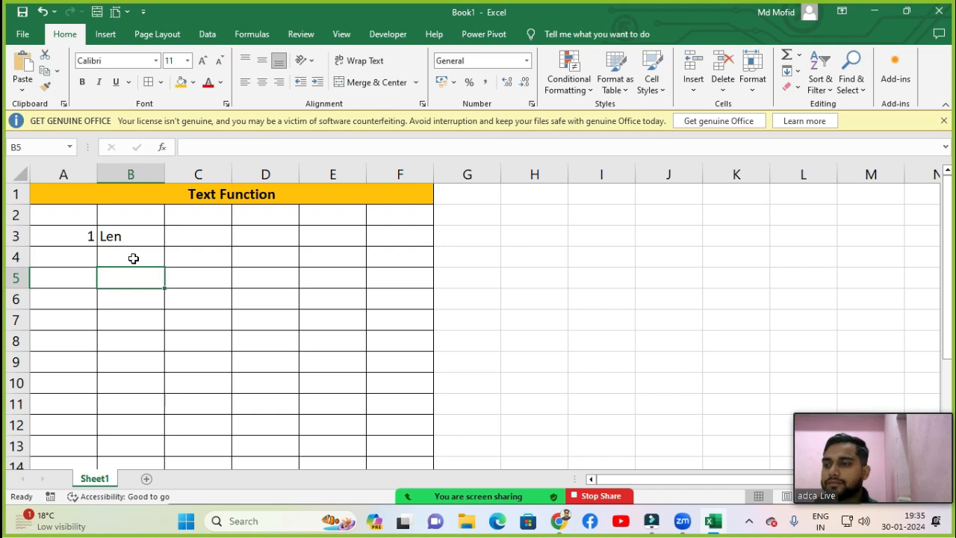
pyautogui.write('Suresh kumar')
pyautogui.press('Return')
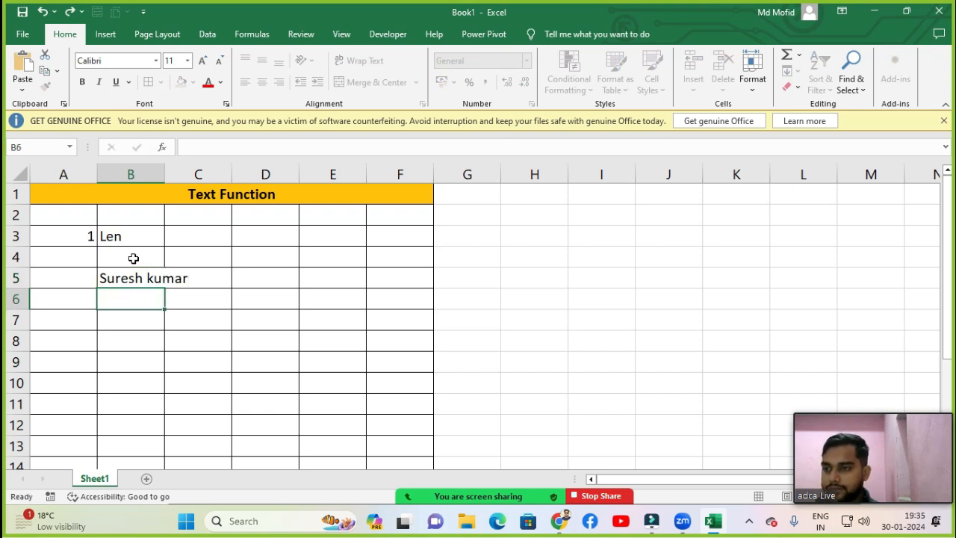
# Step: Autofit column B to the width of the name
pyautogui.press('Up')
pyautogui.hotkey('alt', 'o')
pyautogui.press('c')
pyautogui.press('a')
pyautogui.press('Right')
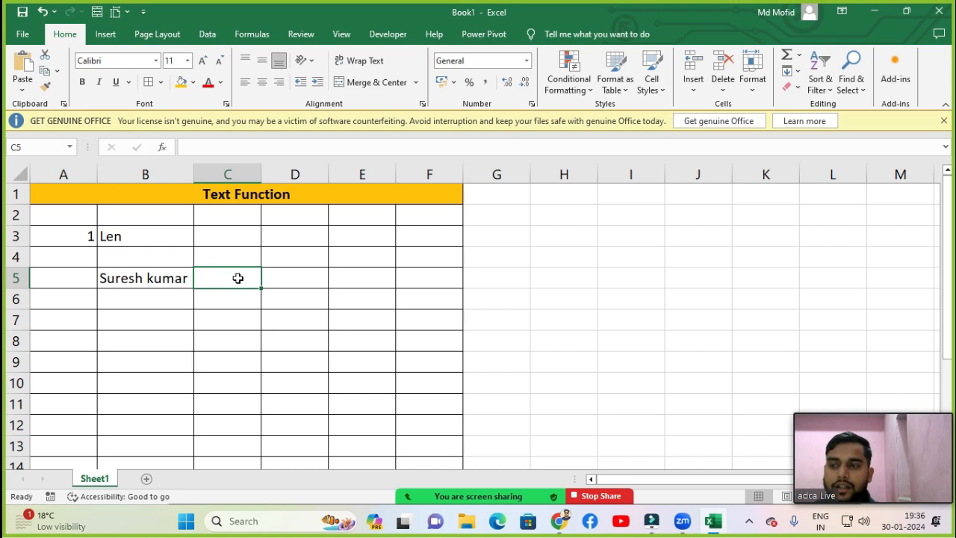
# Step: Enter =LEN(B5) in C5, which returns 12 characters for the sample name
pyautogui.click(119, 242)
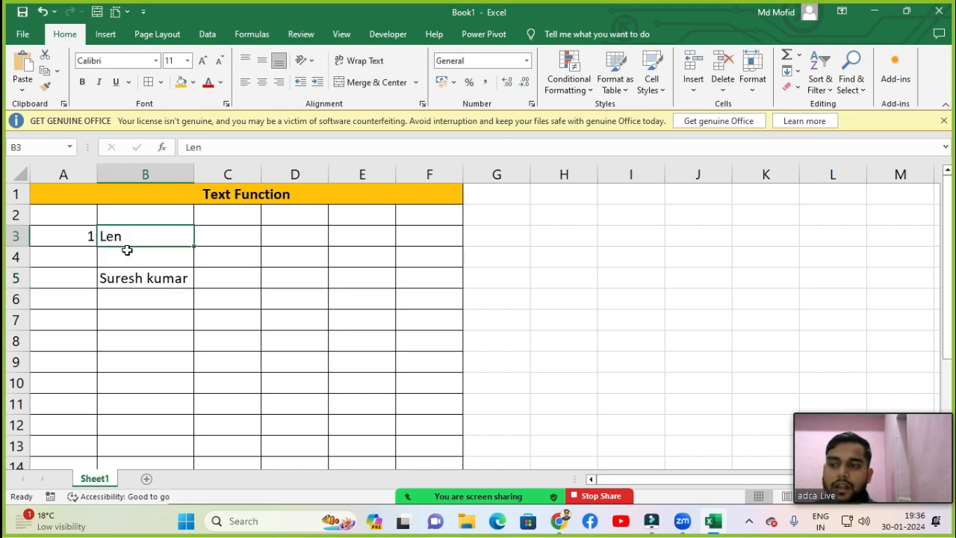
pyautogui.click(201, 281)
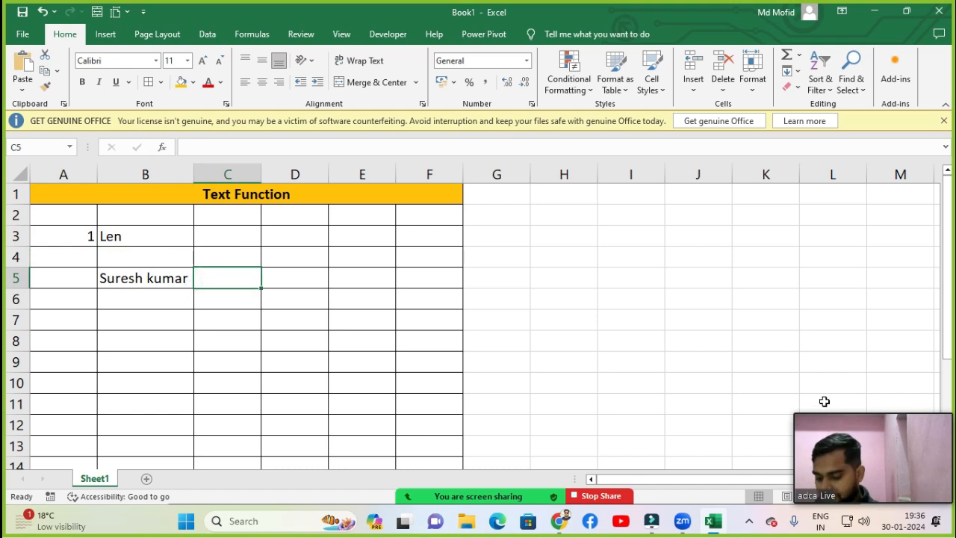
pyautogui.write('=len')
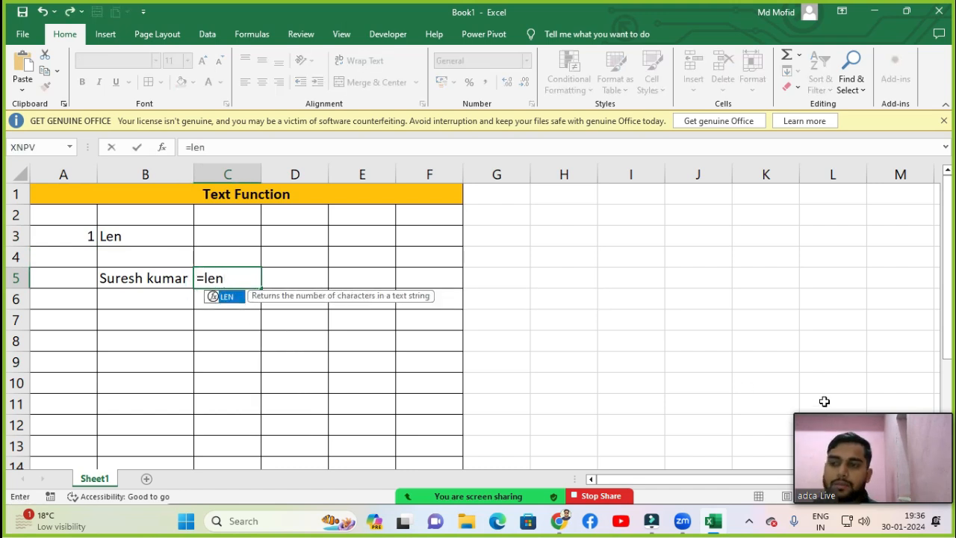
pyautogui.press('Tab')
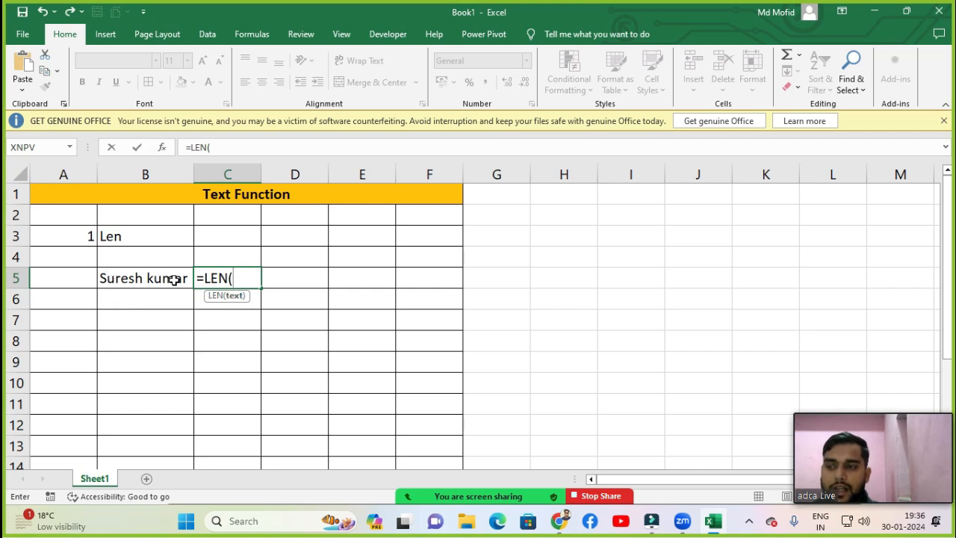
pyautogui.click(150, 284)
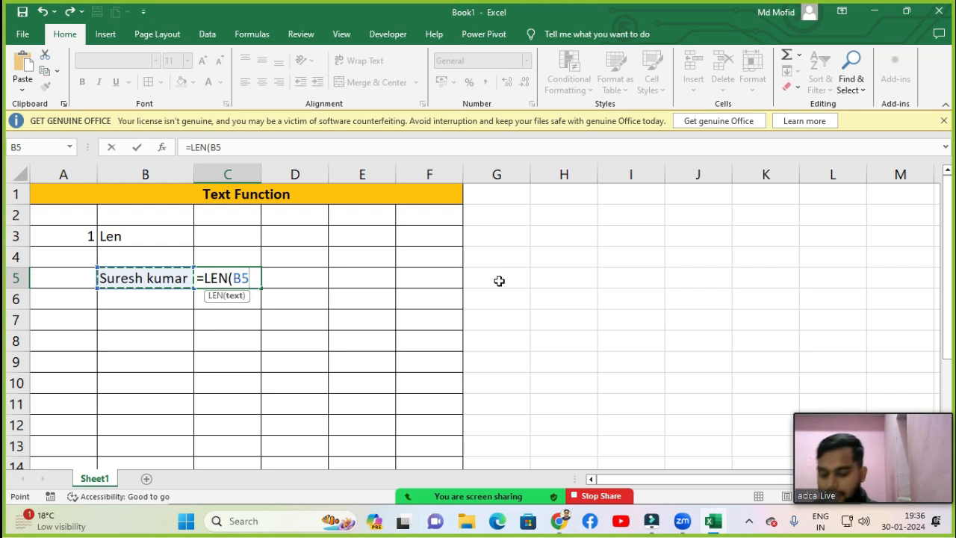
pyautogui.write(')')
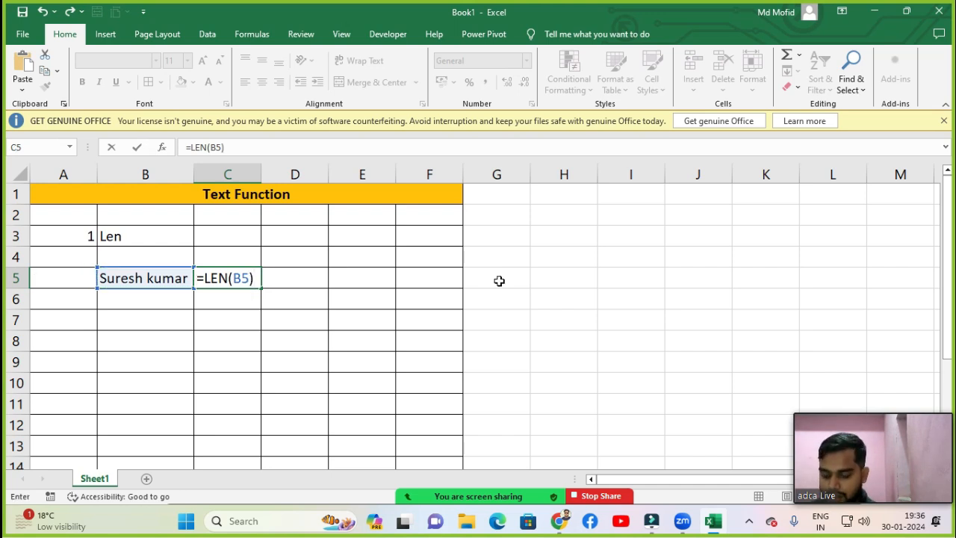
pyautogui.press('Return')
pyautogui.press('Up')
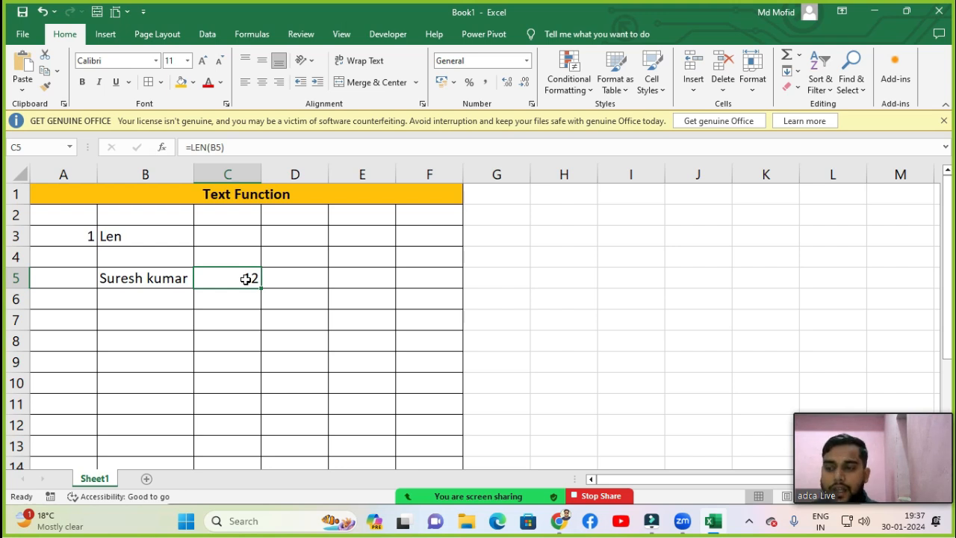
pyautogui.press('Down')
pyautogui.press('Down')
pyautogui.press('Left')
pyautogui.press('Left')
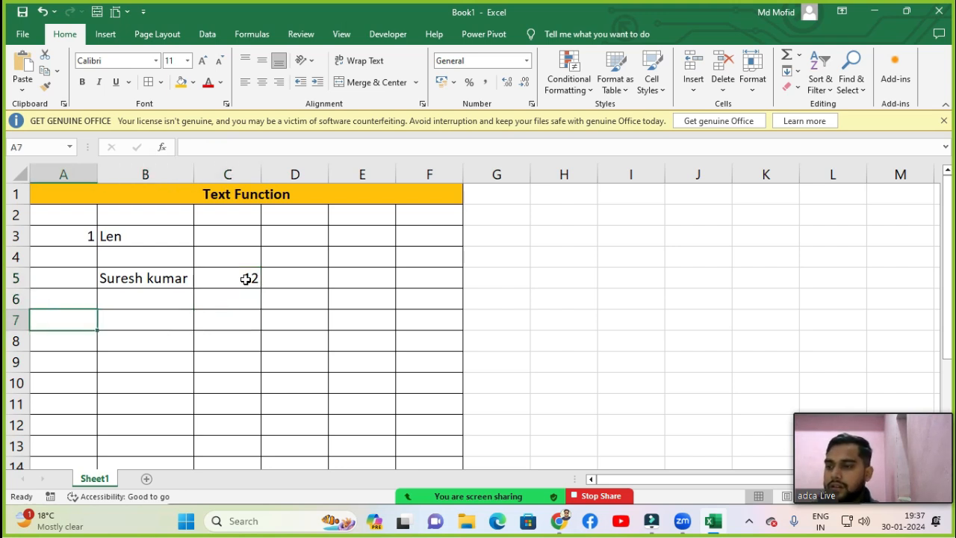
# Step: Number the second example 2 in A7 and label it 'Concatnate' in B7
pyautogui.write('2')
pyautogui.press('Return')
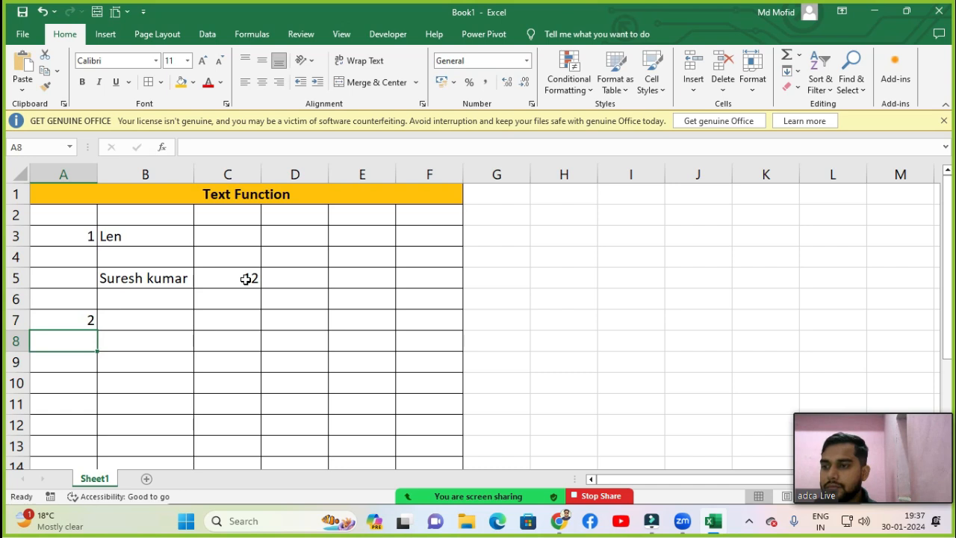
pyautogui.press('Up')
pyautogui.press('Right')
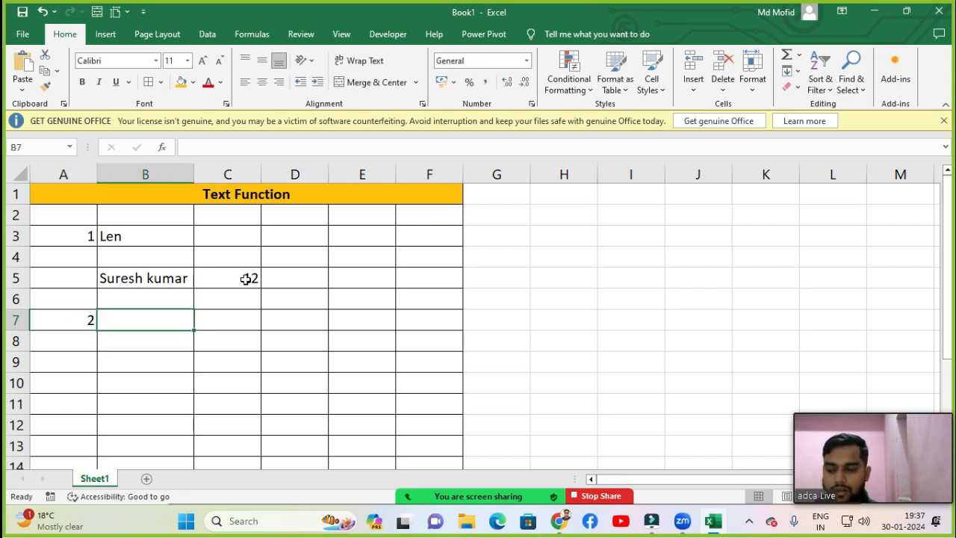
pyautogui.write('Co')
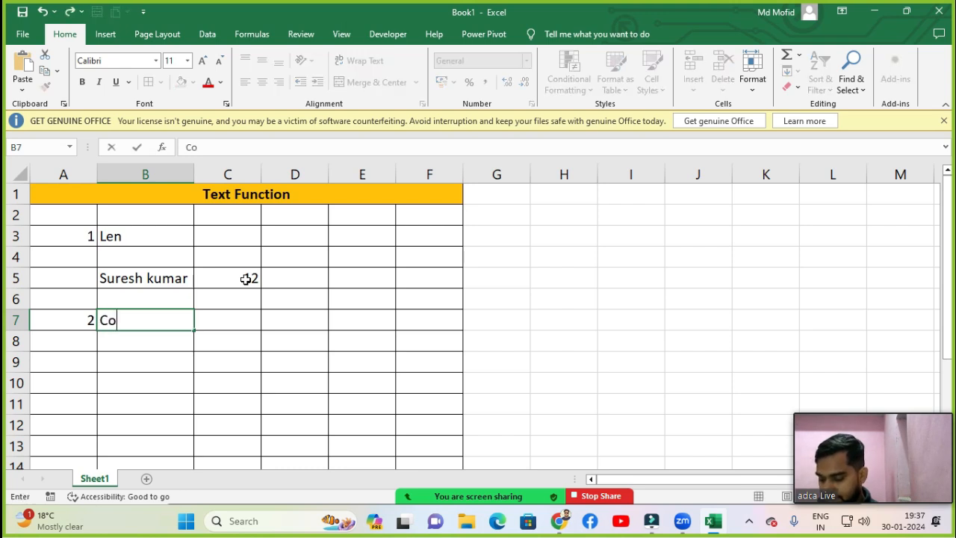
pyautogui.write('n')
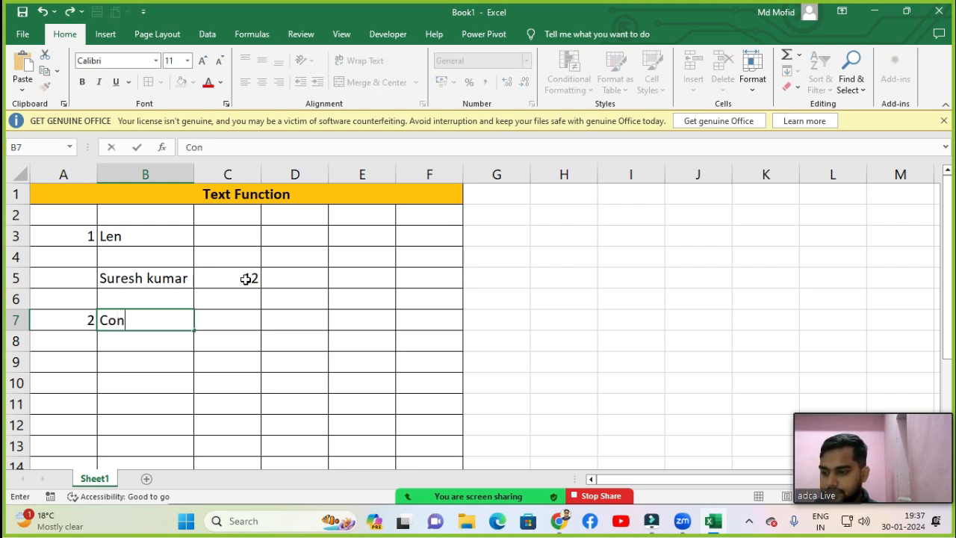
pyautogui.write('ca')
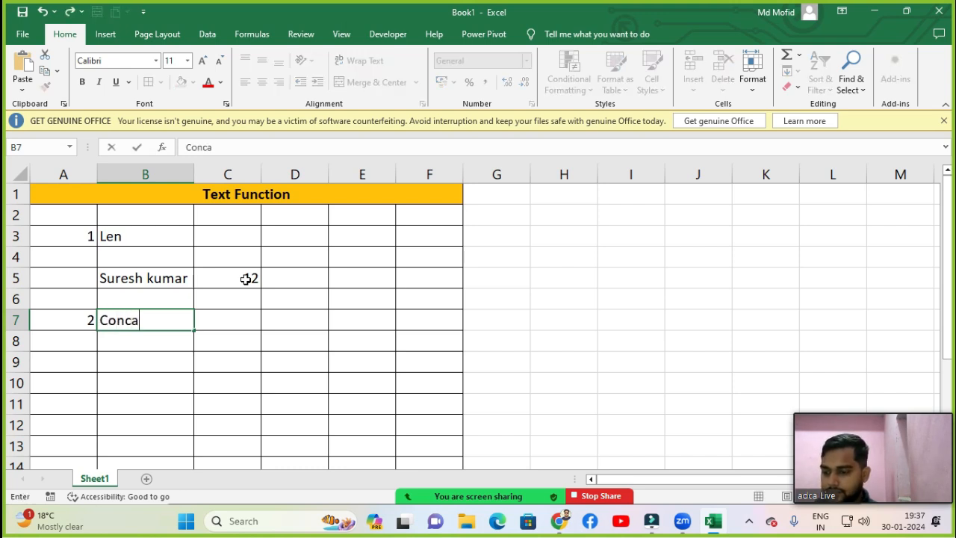
pyautogui.write('tnate')
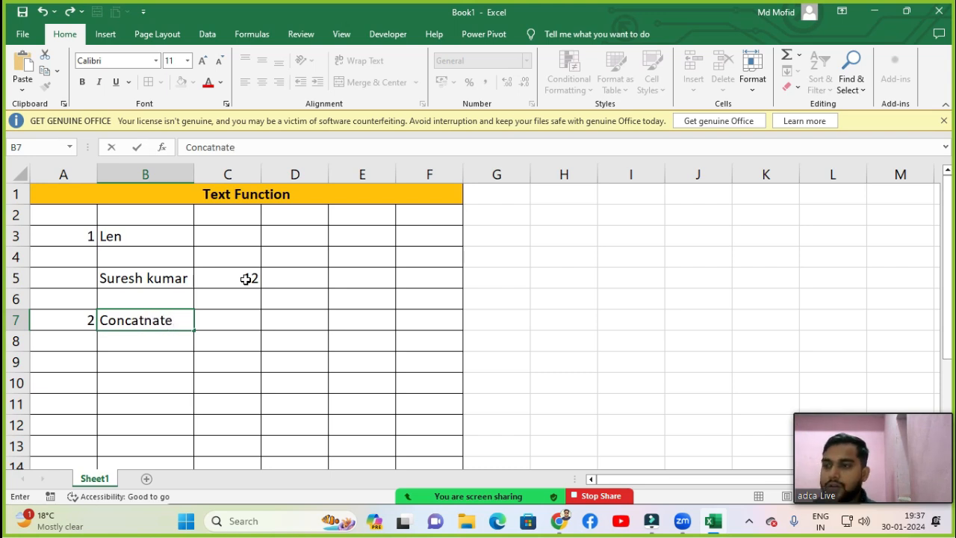
pyautogui.press('Return')
pyautogui.press('Up')
pyautogui.press('Right')
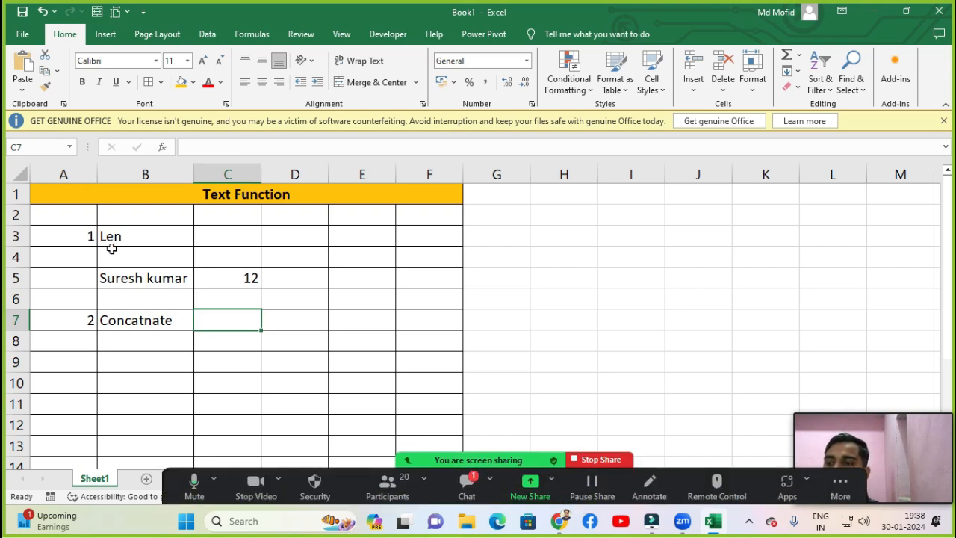
# Step: Put a sample first name in A9 and a surname in B9 for joining
pyautogui.click(115, 367)
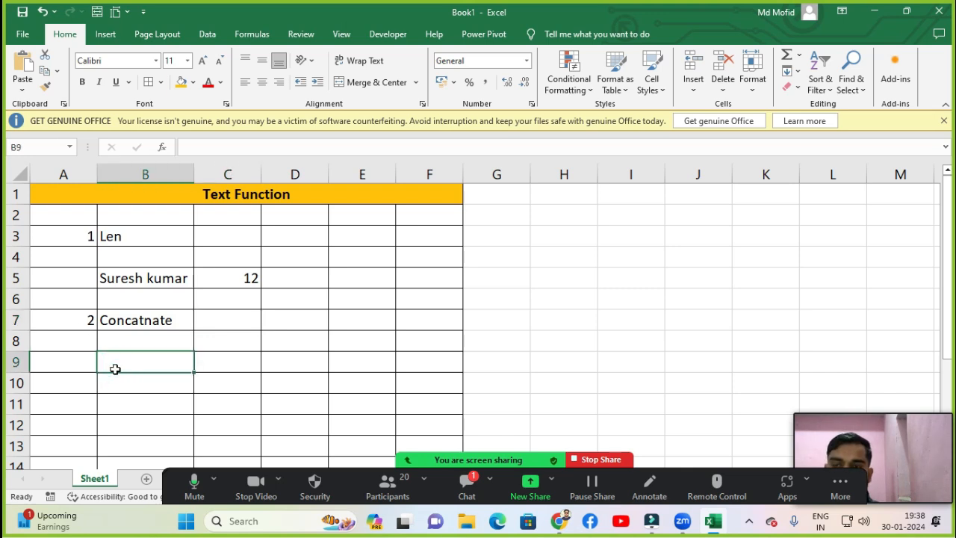
pyautogui.moveTo(918, 403)
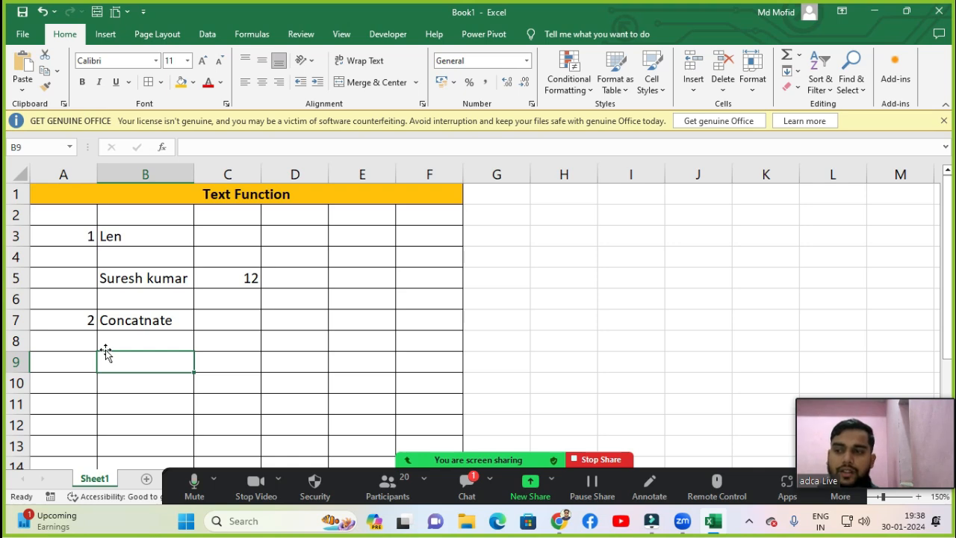
pyautogui.press('Up')
pyautogui.press('Up')
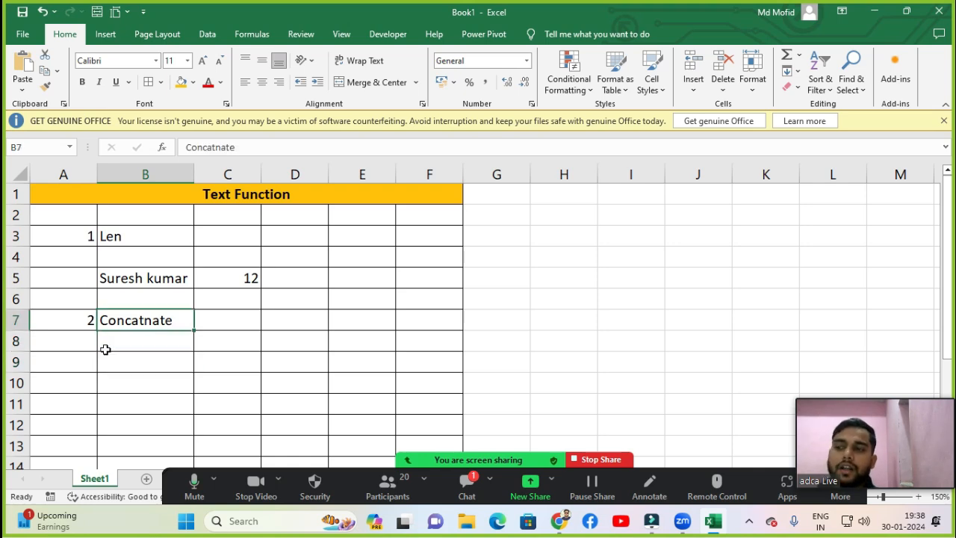
pyautogui.press('Down')
pyautogui.press('Down')
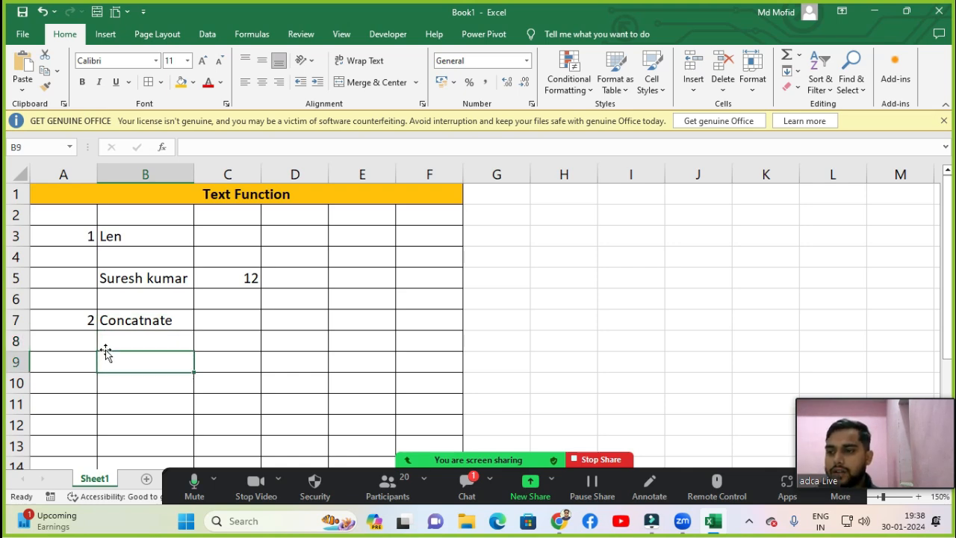
pyautogui.press('Left')
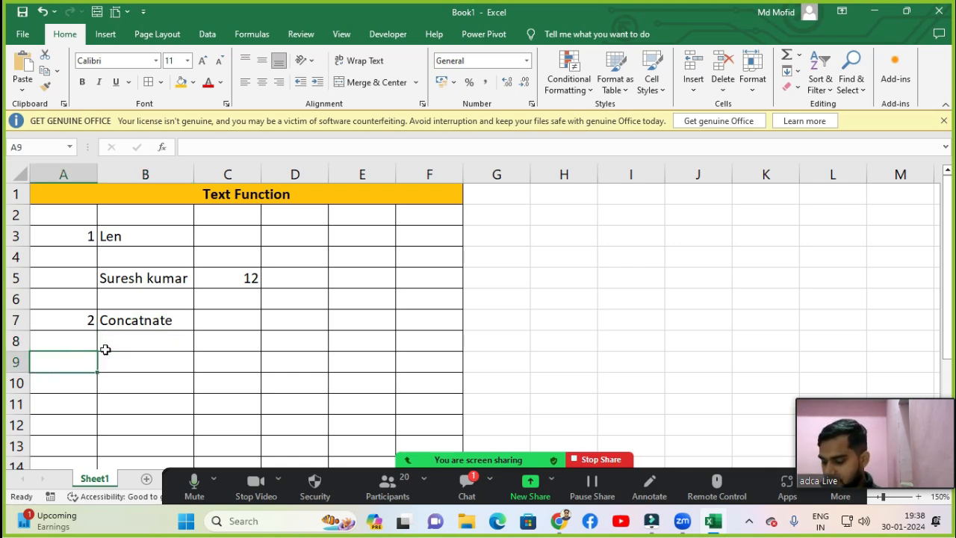
pyautogui.write('Amit')
pyautogui.press('Tab')
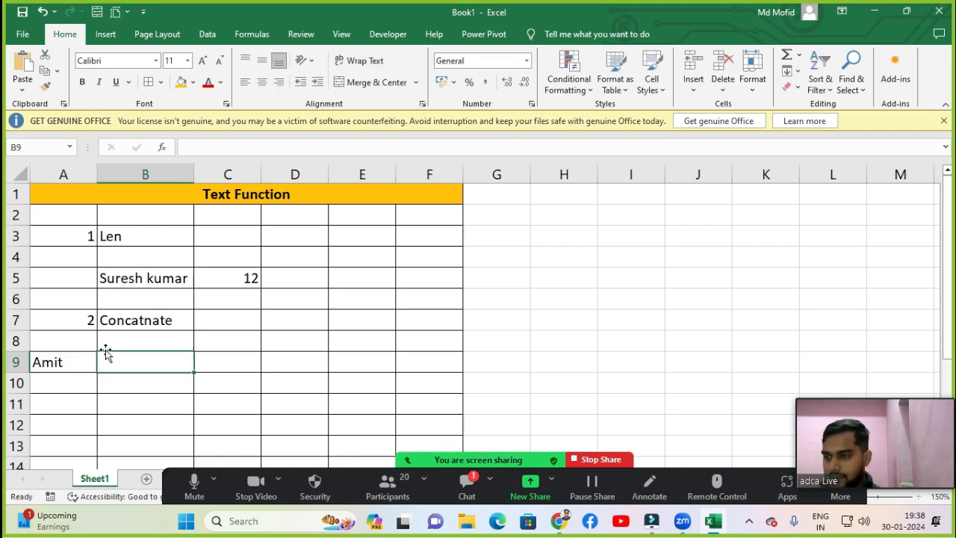
pyautogui.write('Singh')
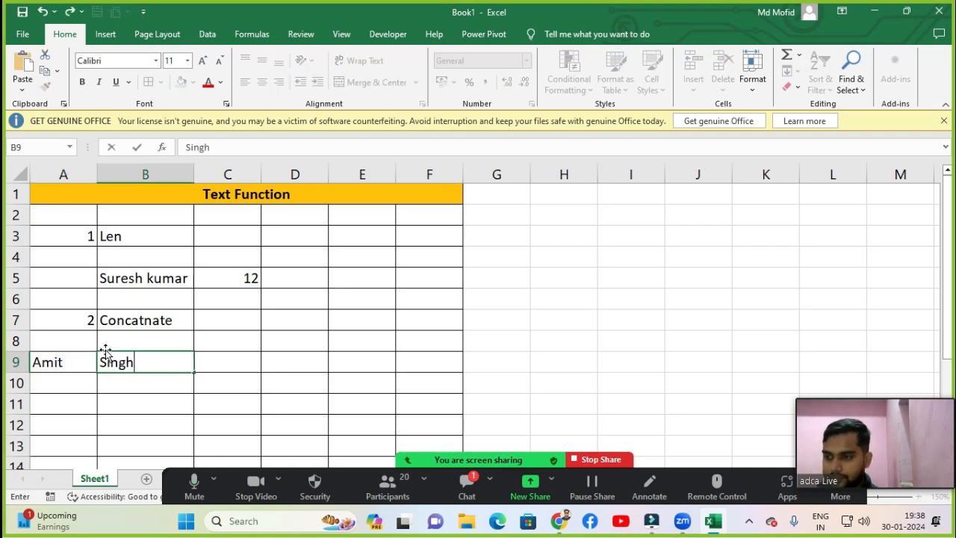
pyautogui.press('Return')
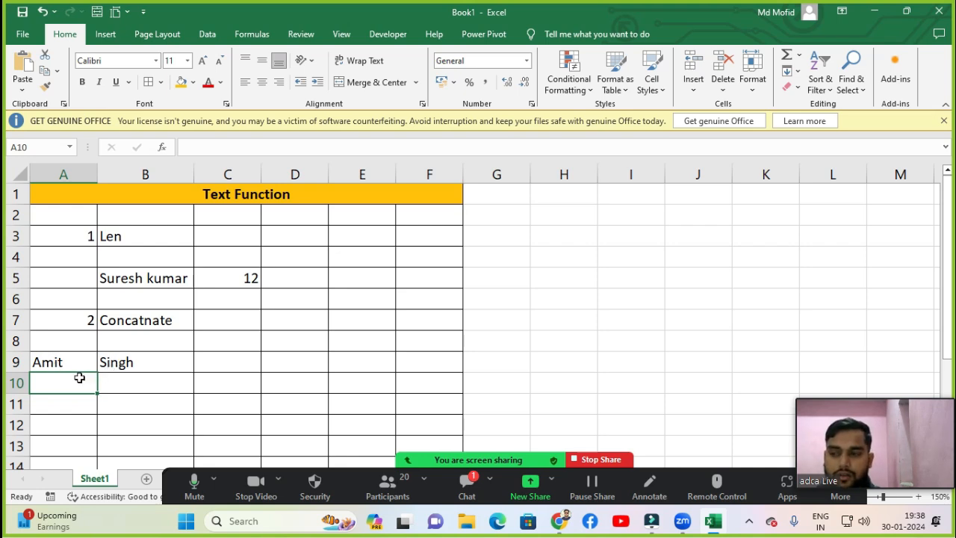
pyautogui.click(238, 366)
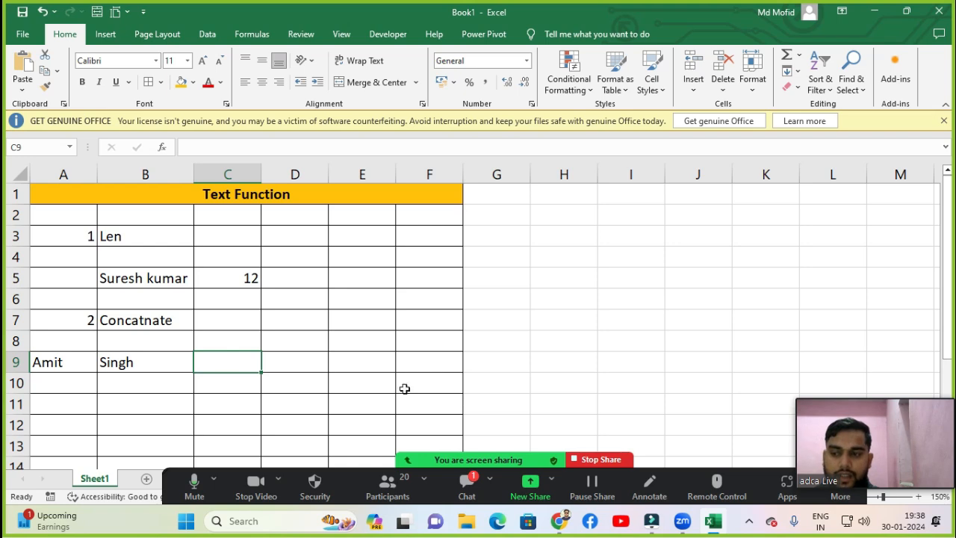
# Step: Start a CONCATENATE formula in C9 from the =con autocomplete
pyautogui.write('=con')
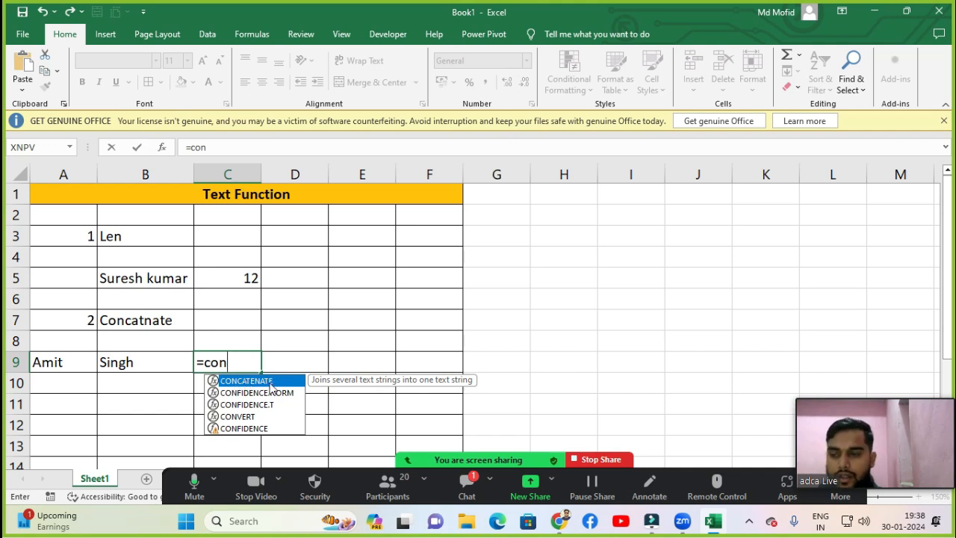
pyautogui.press('Tab')
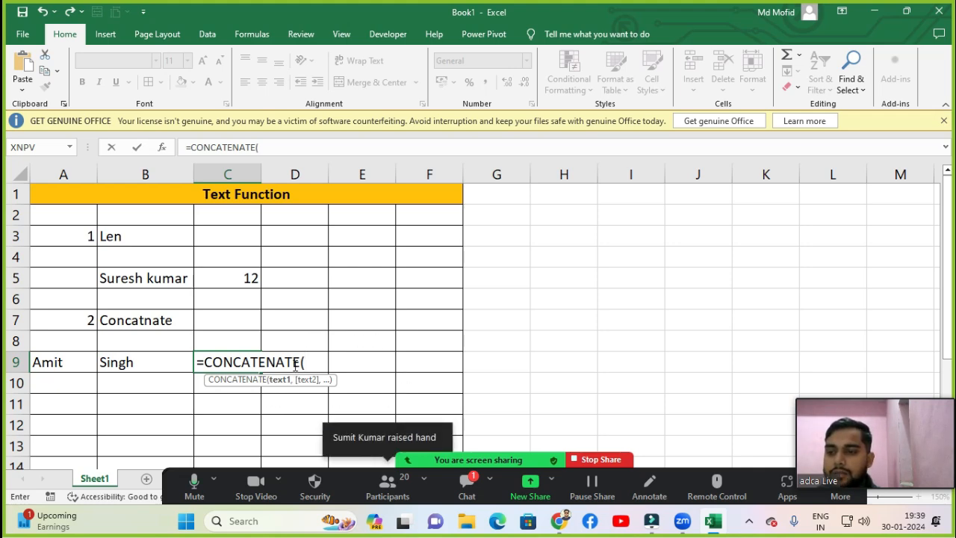
# Step: Let the raised-hand participant unmute, then begin muting all participants
pyautogui.click(407, 487)
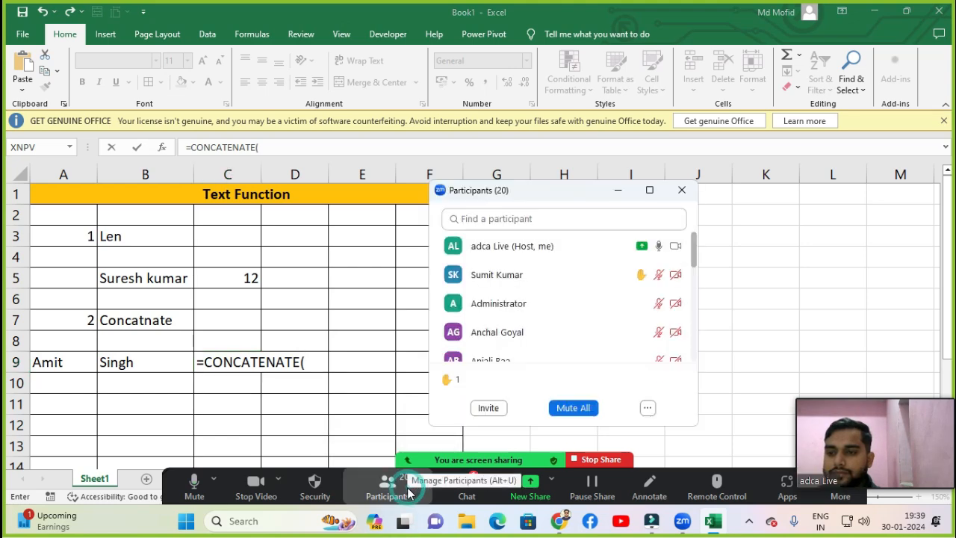
pyautogui.moveTo(600, 274)
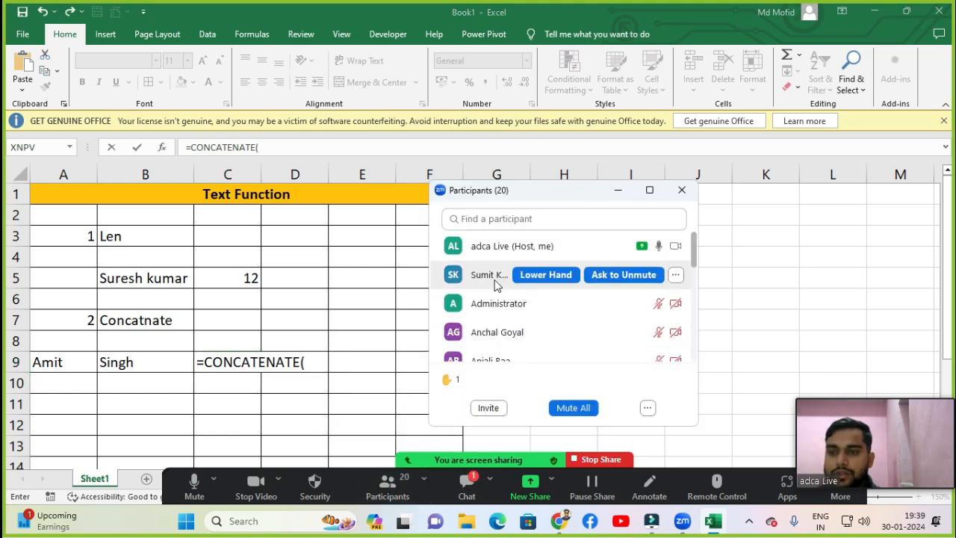
pyautogui.click(601, 275)
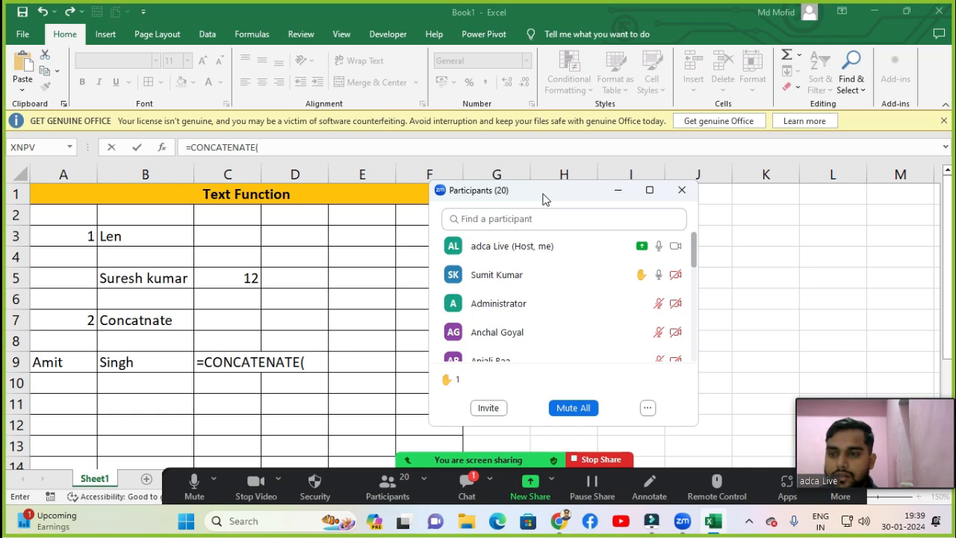
pyautogui.moveTo(544, 198); pyautogui.dragTo(602, 216)
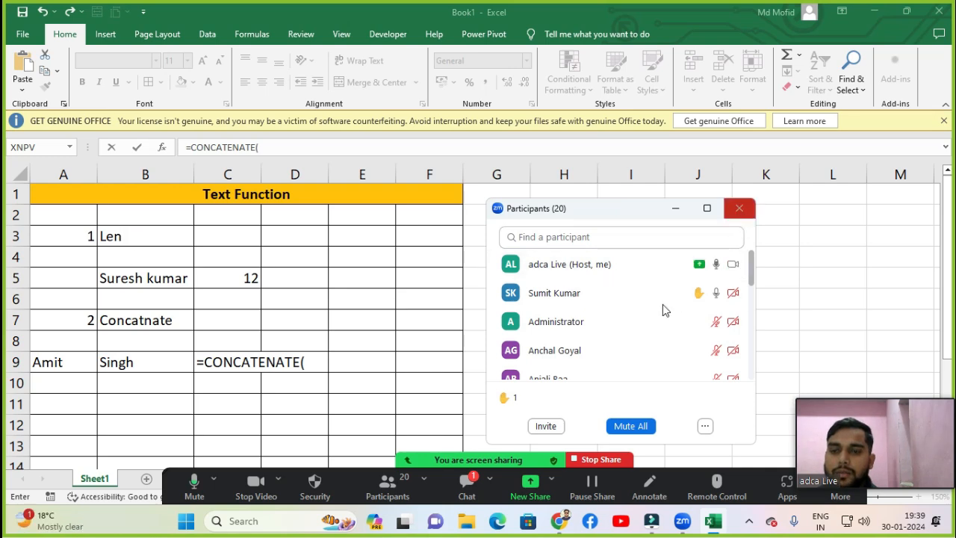
pyautogui.click(633, 426)
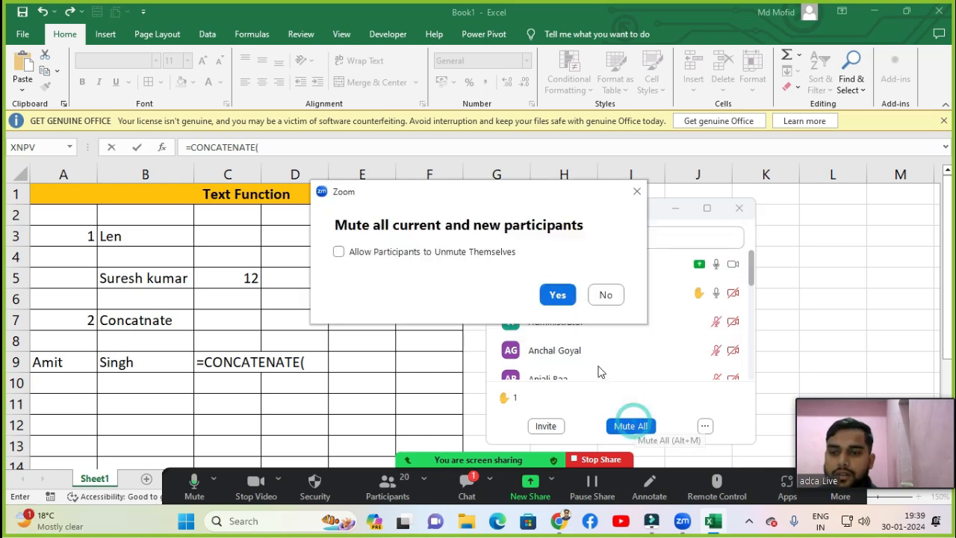
# Step: Confirm muting everyone, close the participants list and cancel the unfinished C9 formula
pyautogui.click(558, 295)
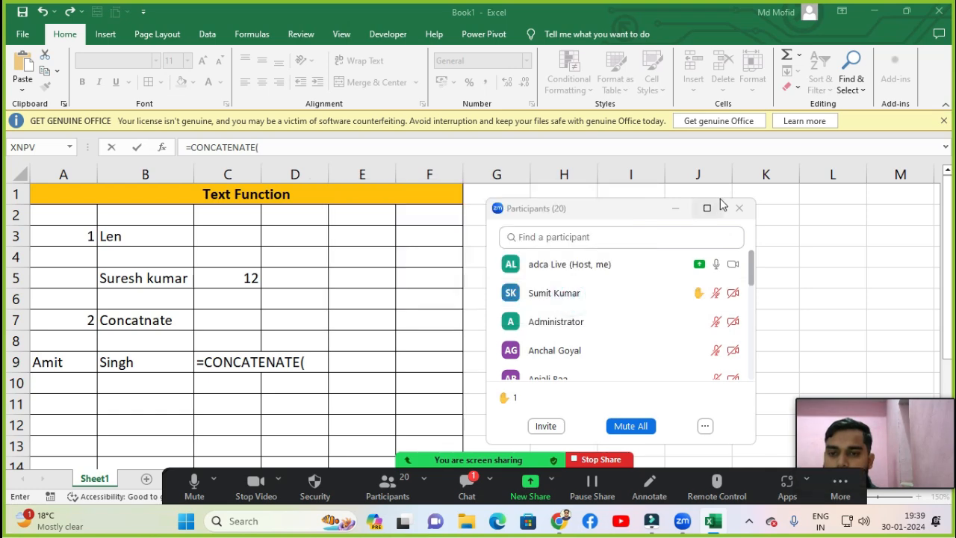
pyautogui.click(739, 208)
pyautogui.click(200, 278)
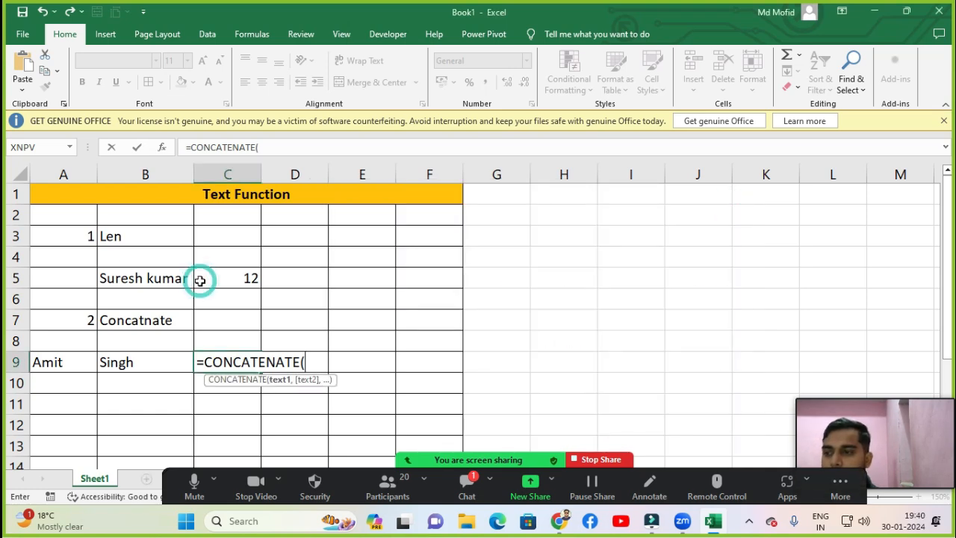
pyautogui.press('Escape')
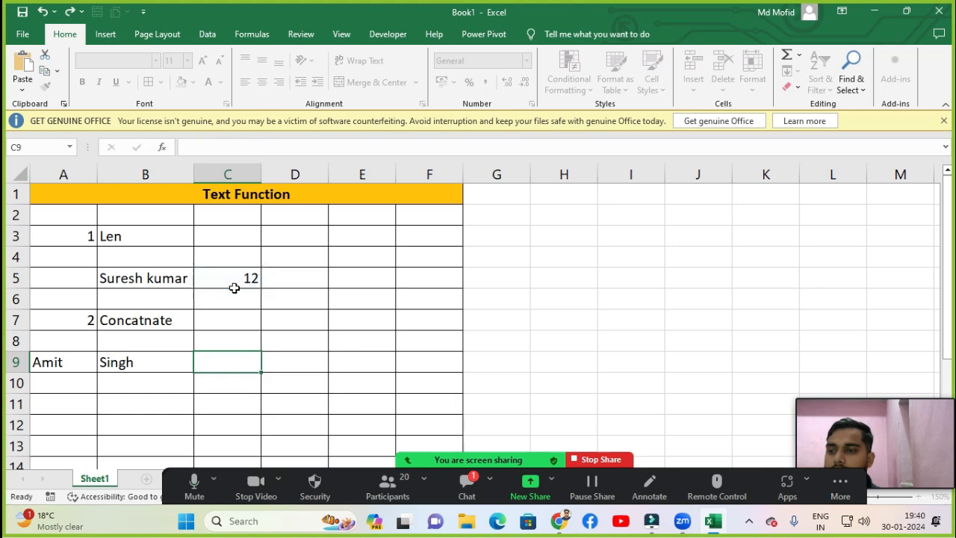
# Step: Clear C5 and re-enter =LEN(B5) there, returning 12
pyautogui.click(235, 280)
pyautogui.press('Delete')
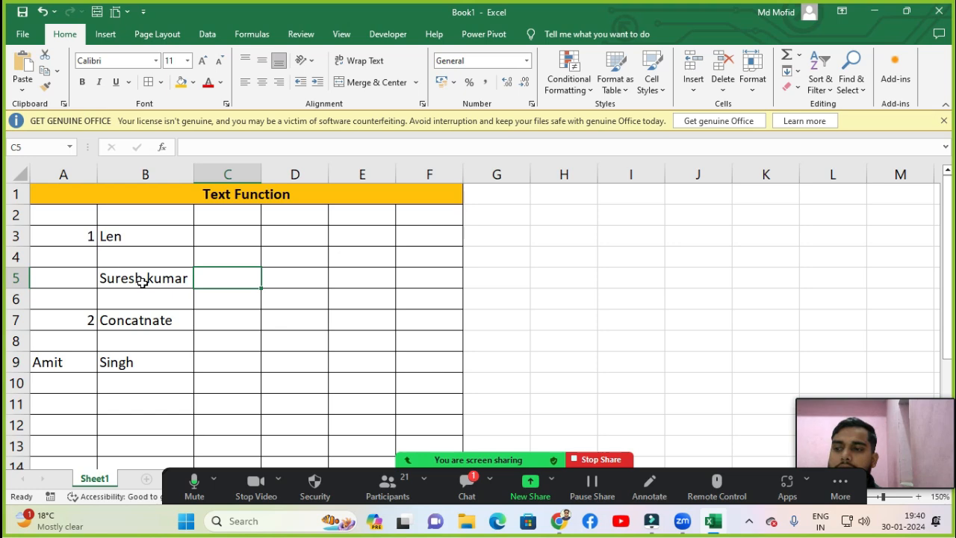
pyautogui.click(121, 237)
pyautogui.click(220, 285)
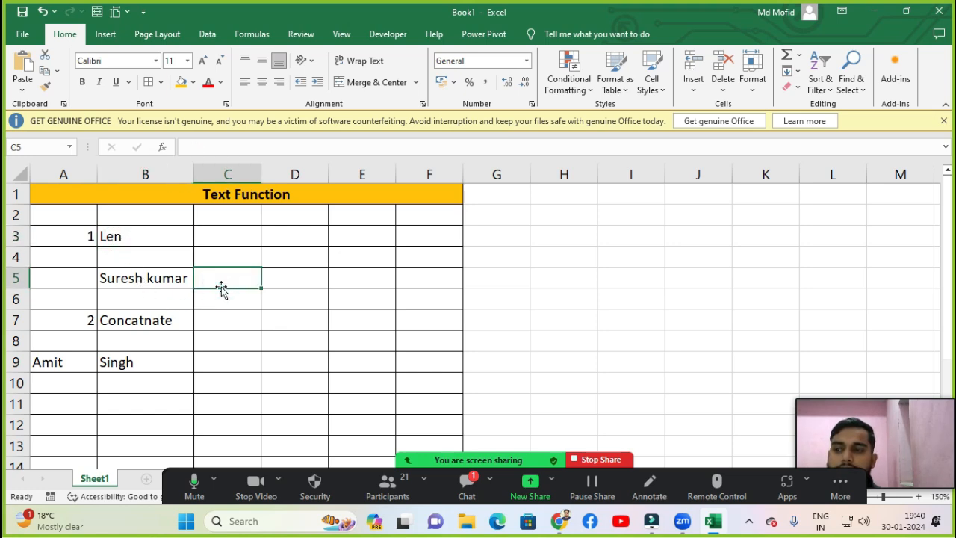
pyautogui.write('=len')
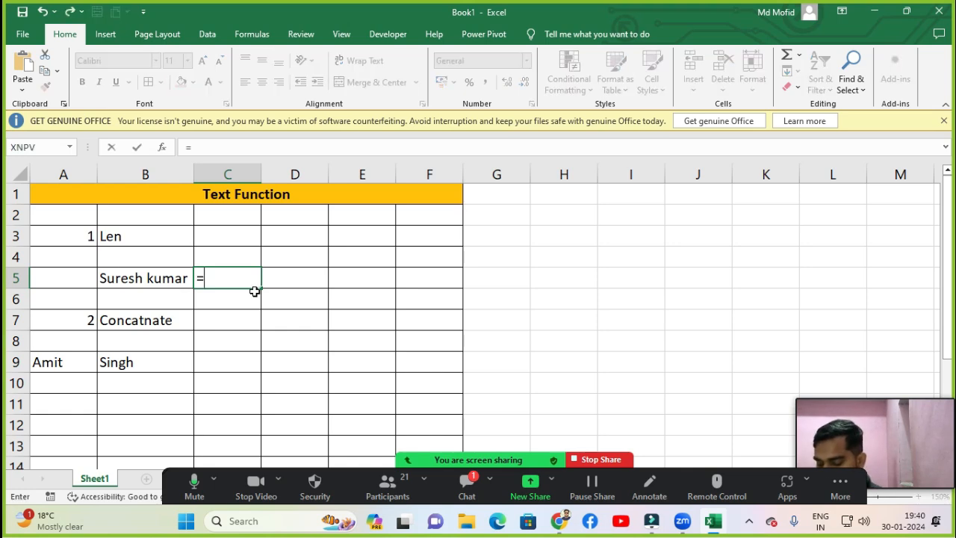
pyautogui.press('Tab')
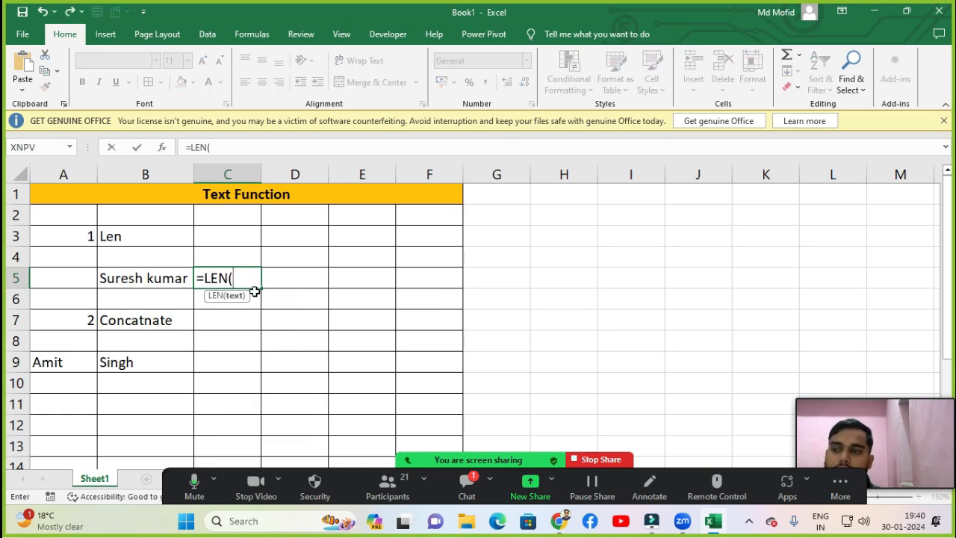
pyautogui.click(173, 282)
pyautogui.write(')')
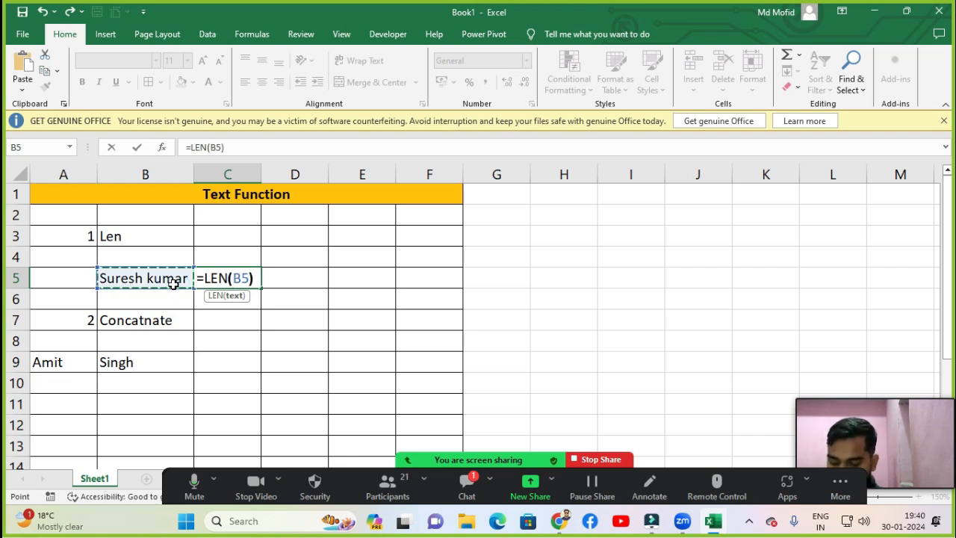
pyautogui.press('Return')
pyautogui.click(243, 274)
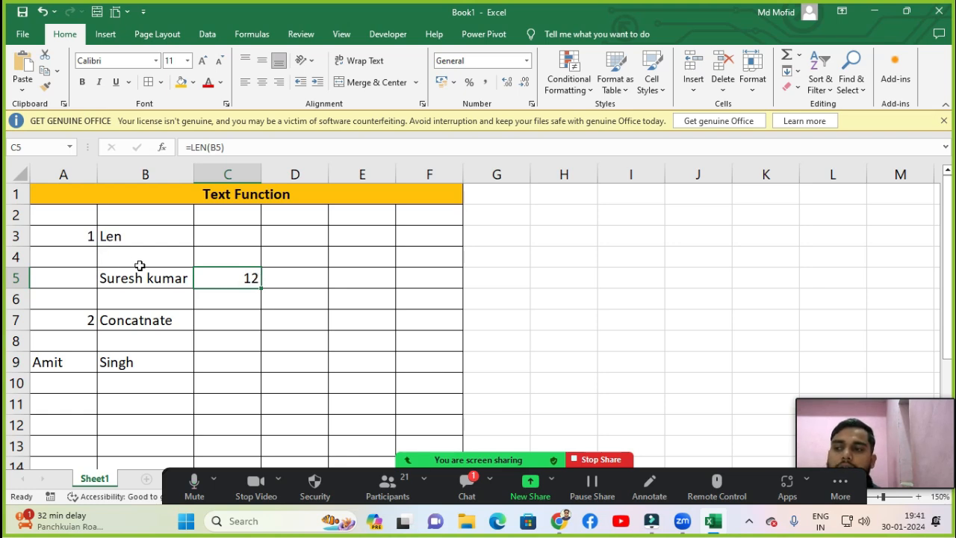
# Step: Search the participants list, mute all participants and close the list
pyautogui.click(388, 484)
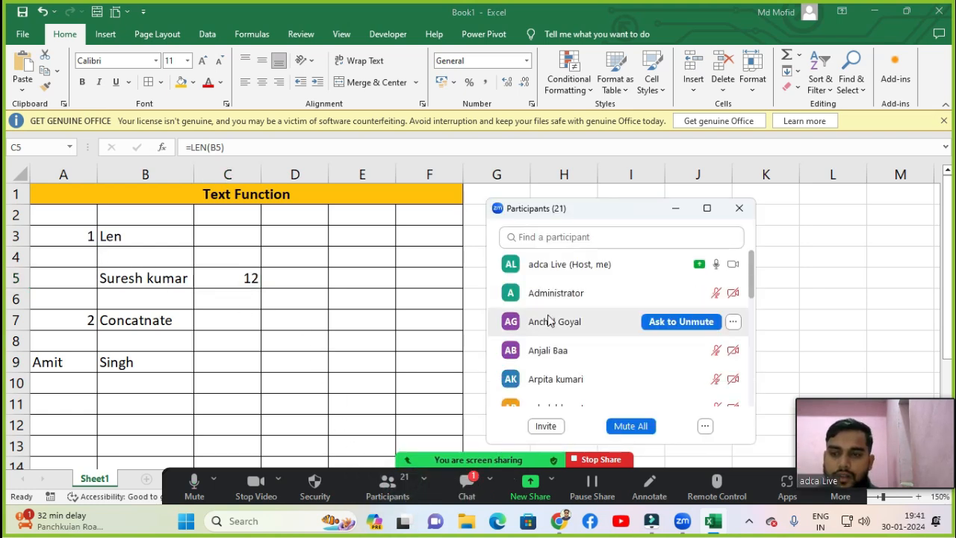
pyautogui.click(579, 237)
pyautogui.write('sum')
pyautogui.moveTo(659, 271)
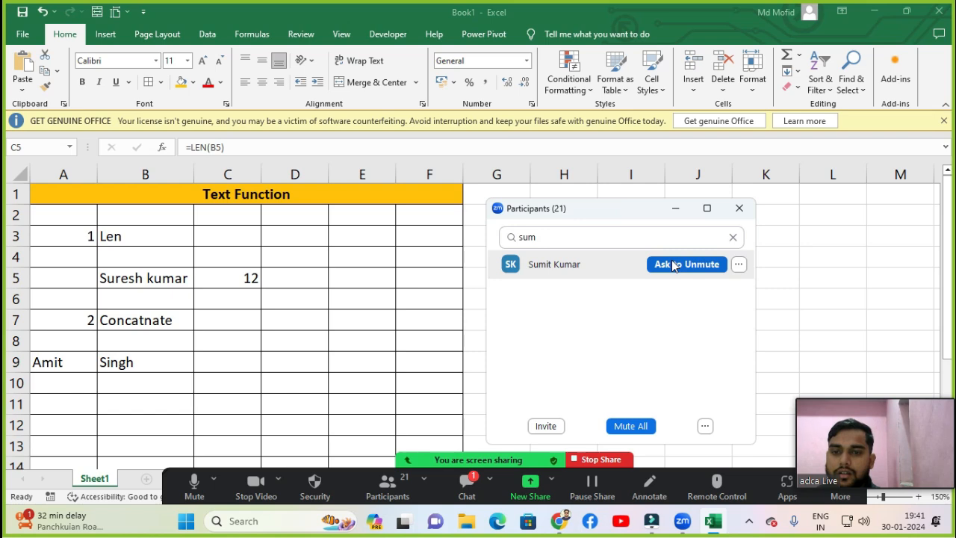
pyautogui.click(644, 428)
pyautogui.click(573, 295)
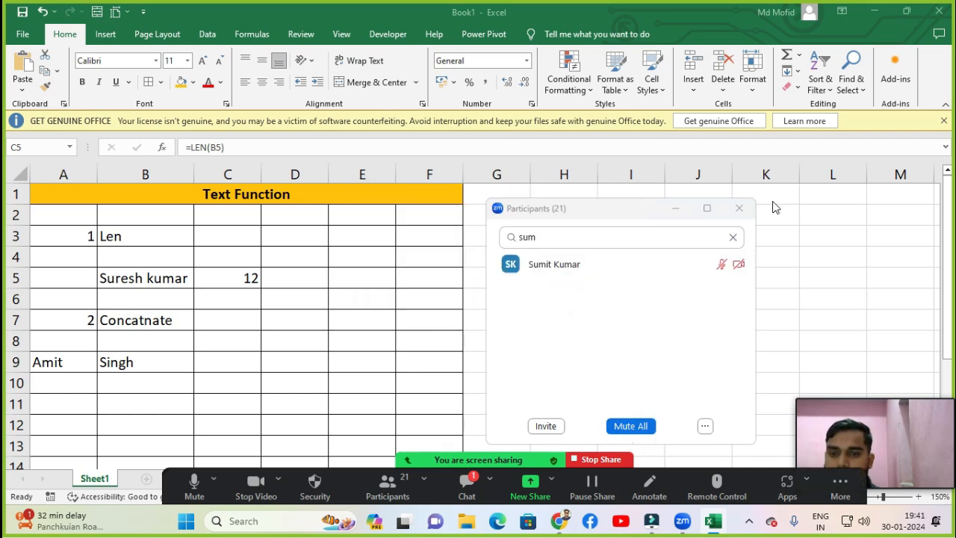
pyautogui.click(741, 209)
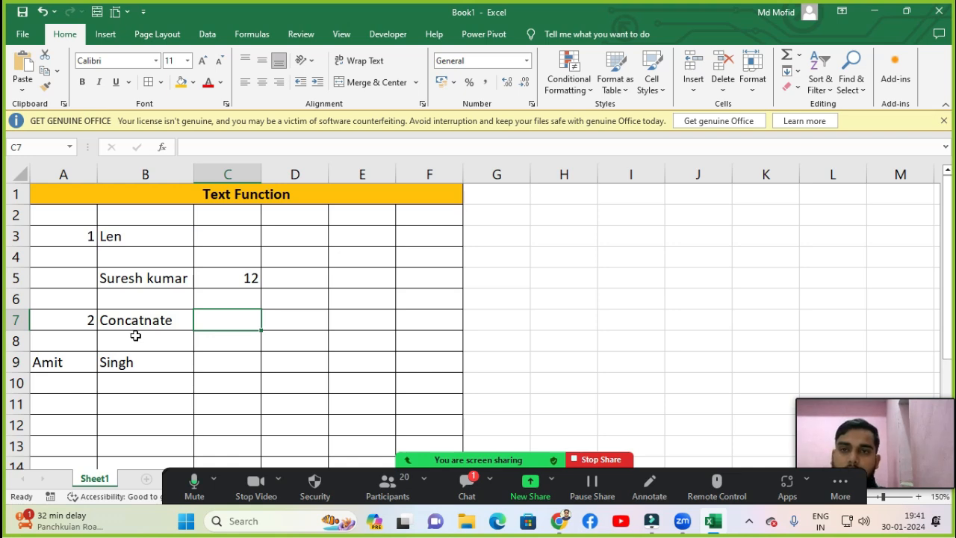
# Step: Point out the first name in A9 and surname in B9, then select C9 for the result
pyautogui.click(204, 376)
pyautogui.click(205, 368)
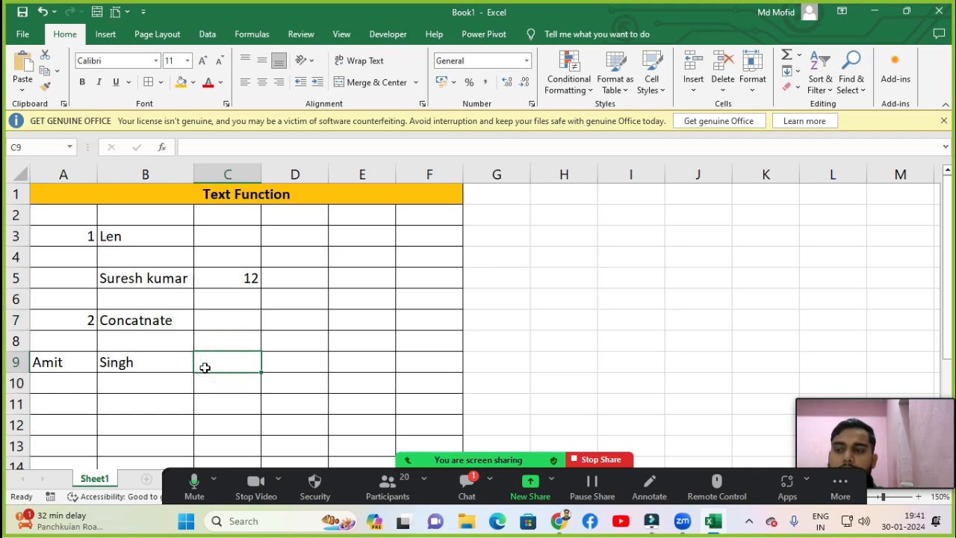
pyautogui.click(131, 320)
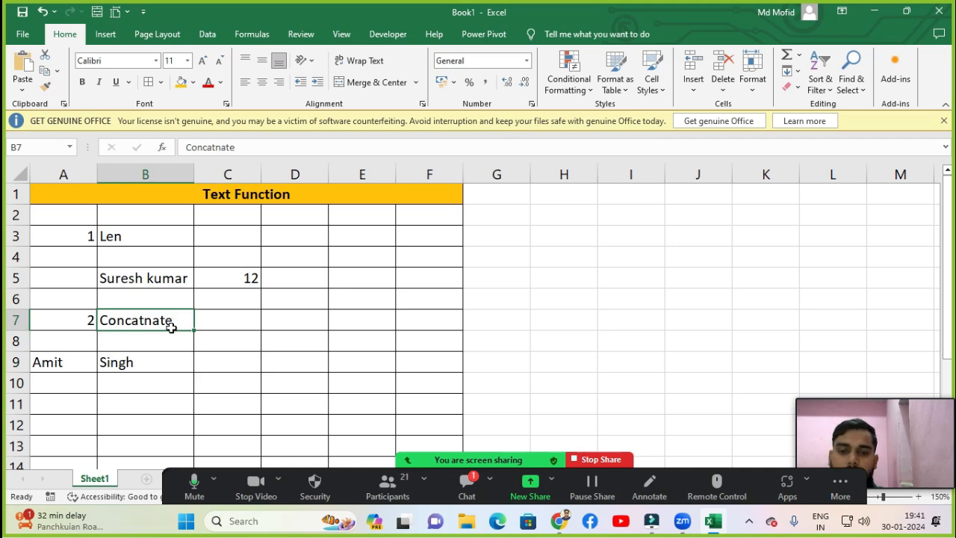
pyautogui.click(63, 363)
pyautogui.click(112, 363)
pyautogui.click(80, 362)
pyautogui.click(112, 362)
pyautogui.click(84, 362)
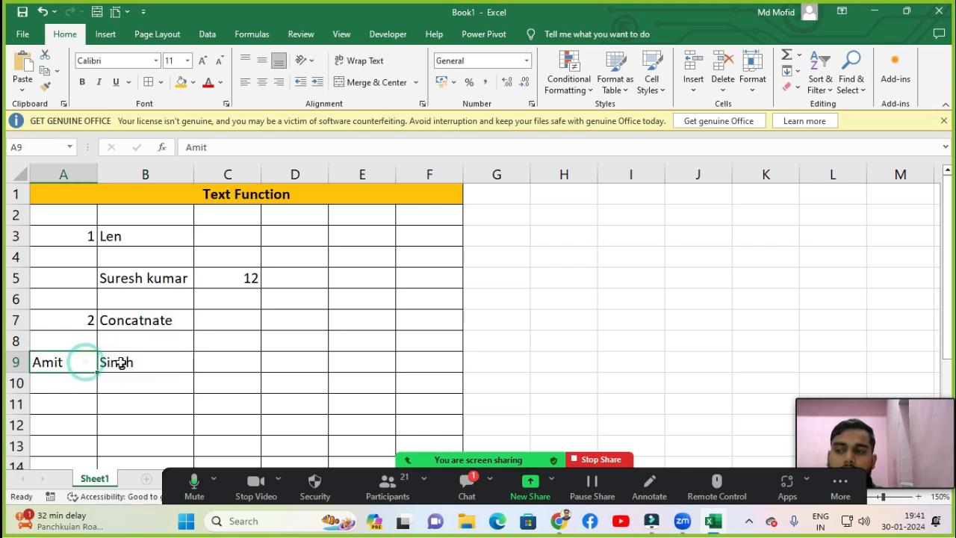
pyautogui.click(121, 363)
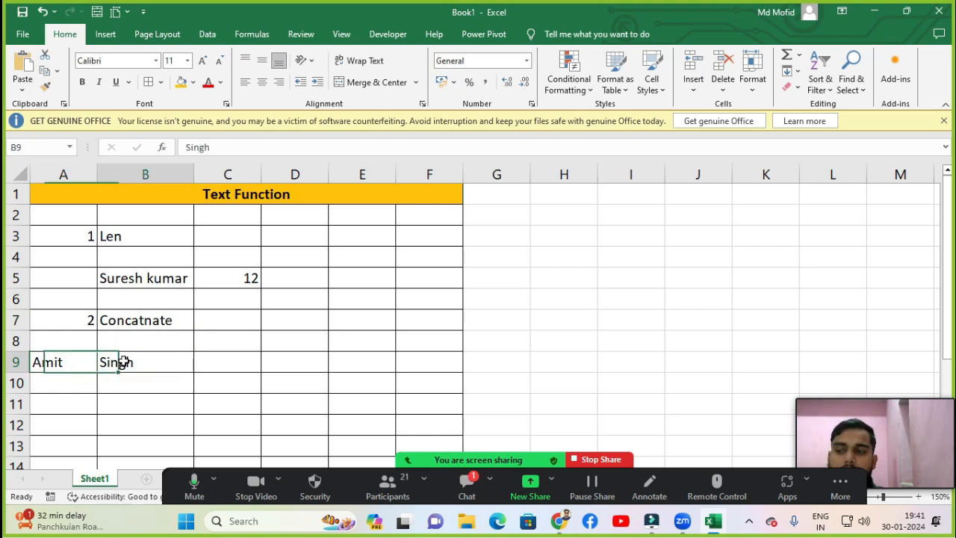
pyautogui.click(208, 363)
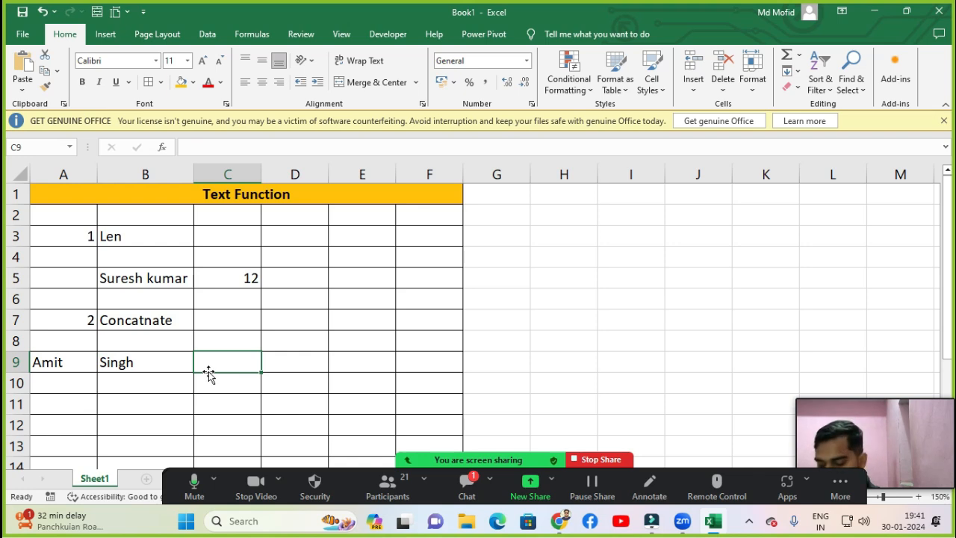
# Step: Enter =CONCATENATE(A9,B9) in C9 to join the first name and surname
pyautogui.write('=con')
pyautogui.press('Tab')
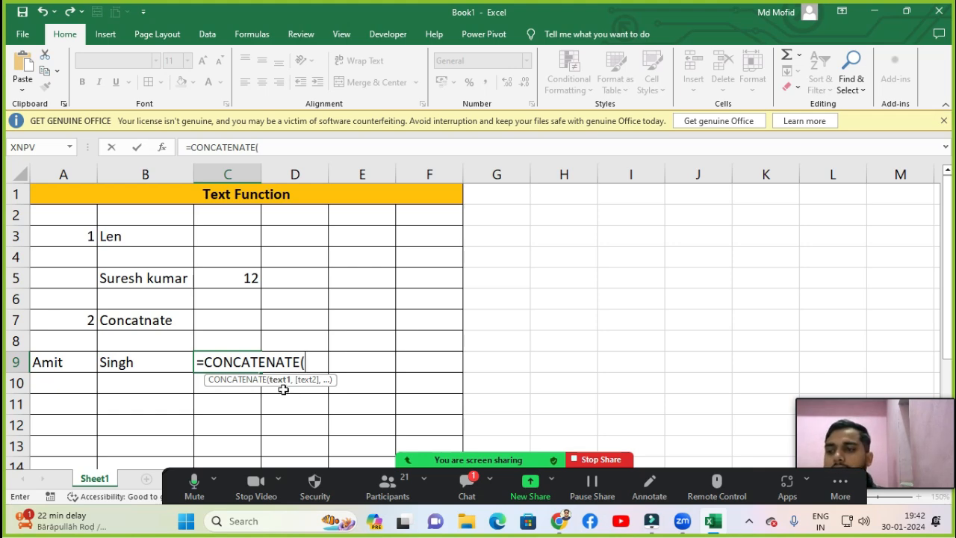
pyautogui.click(35, 363)
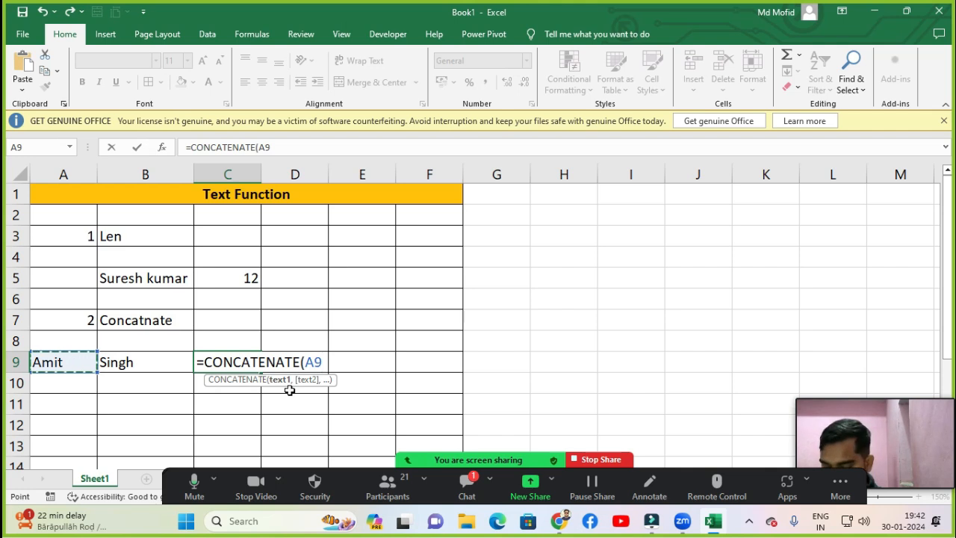
pyautogui.write(',')
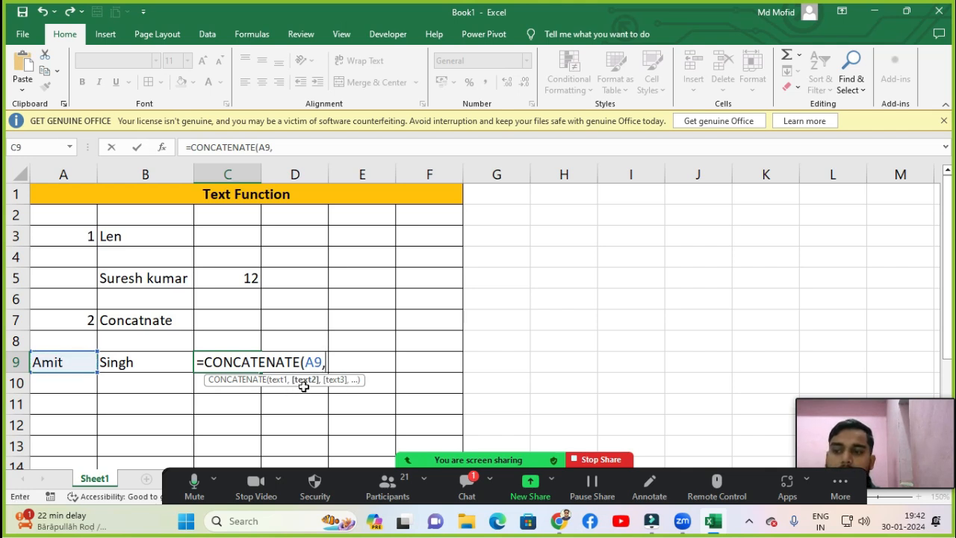
pyautogui.click(133, 365)
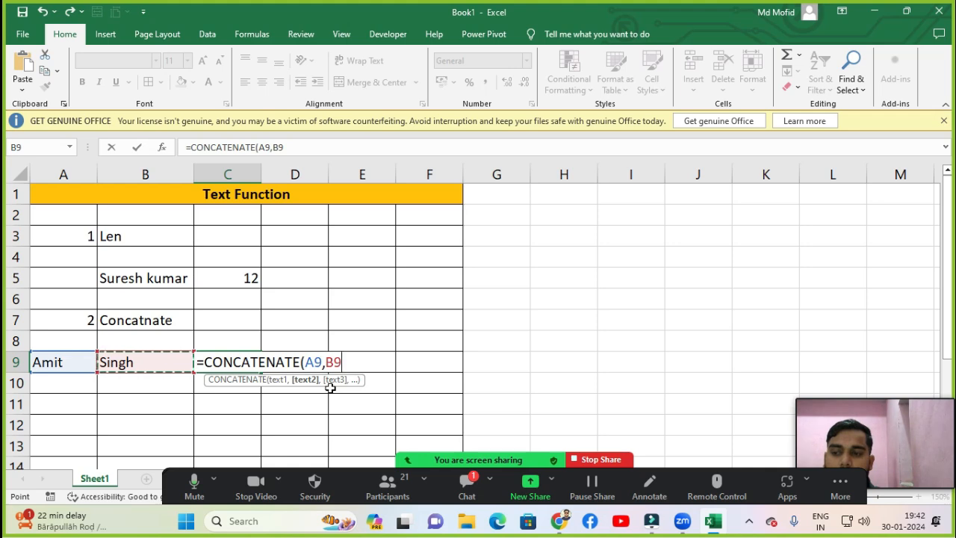
pyautogui.moveTo(856, 395)
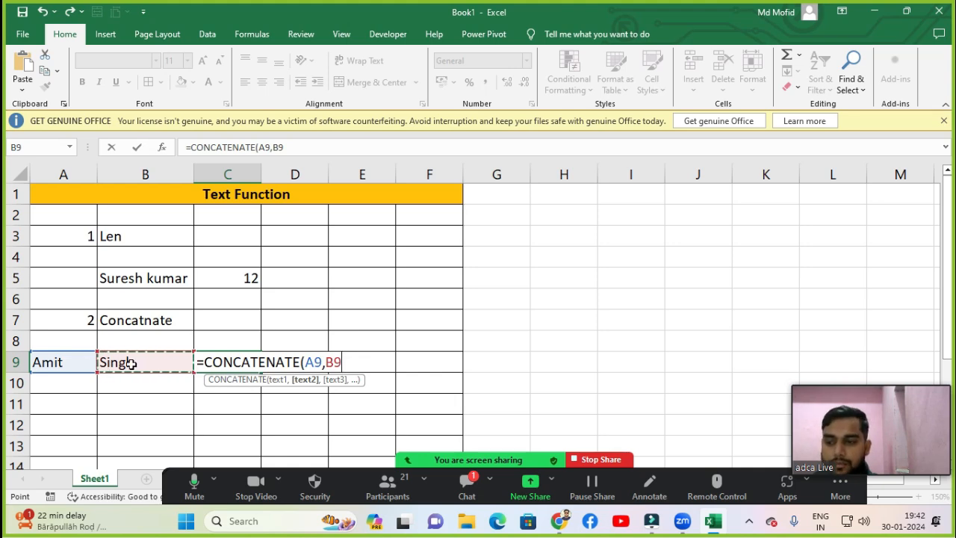
pyautogui.write(')')
pyautogui.press('Return')
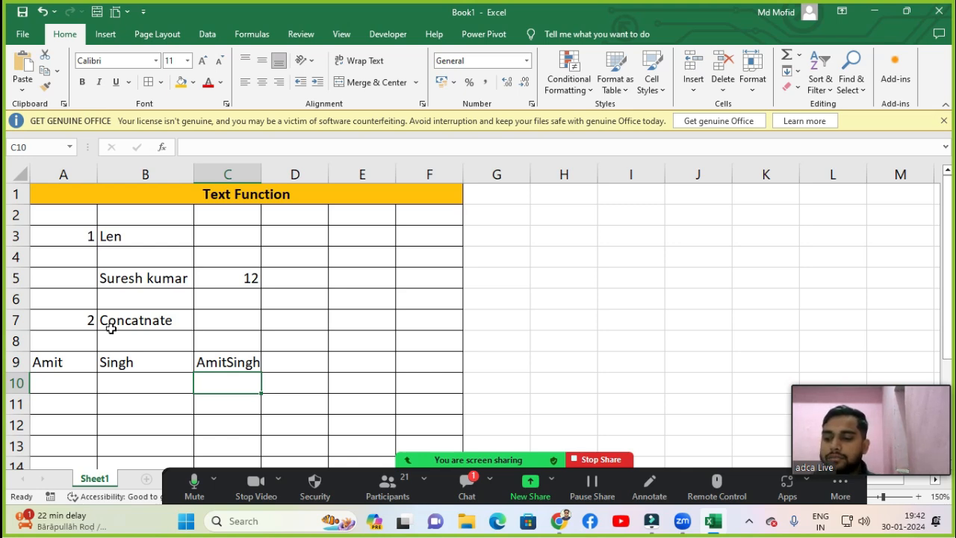
# Step: Number the third example 3 in A11 and label it Trim in B11
pyautogui.press('Left')
pyautogui.press('Left')
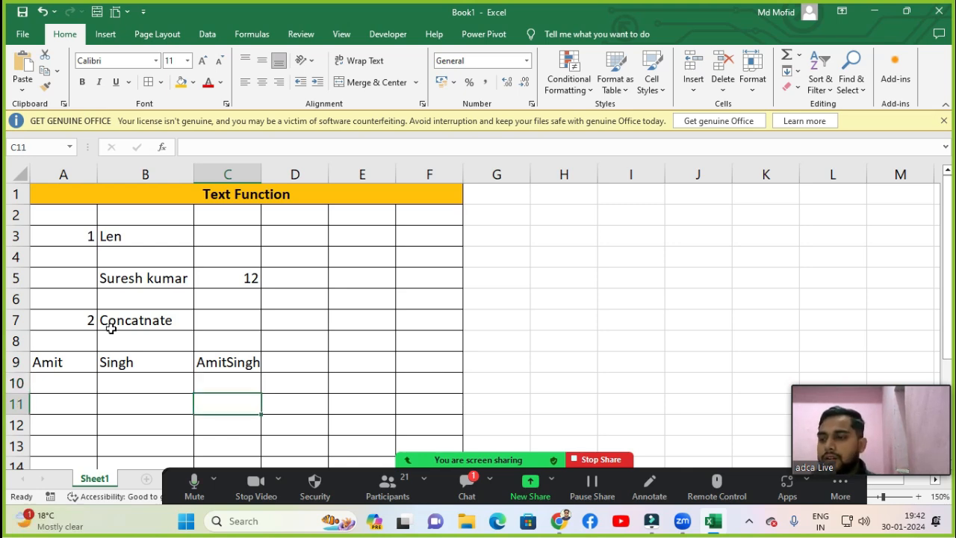
pyautogui.press('Down')
pyautogui.press('Down')
pyautogui.press('Down')
pyautogui.press('Down')
pyautogui.press('Down')
pyautogui.press('Up')
pyautogui.press('Up')
pyautogui.press('Up')
pyautogui.press('Up')
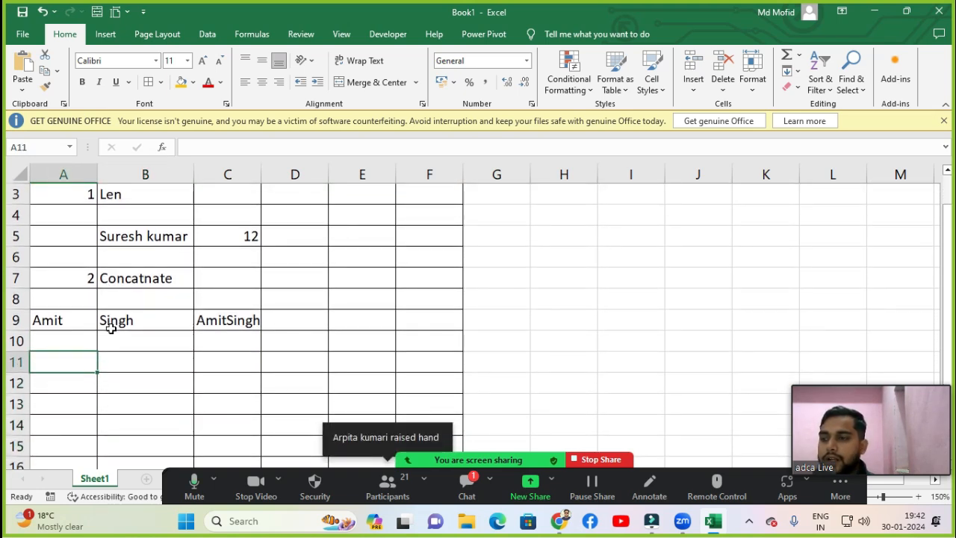
pyautogui.write('3')
pyautogui.press('Return')
pyautogui.press('Up')
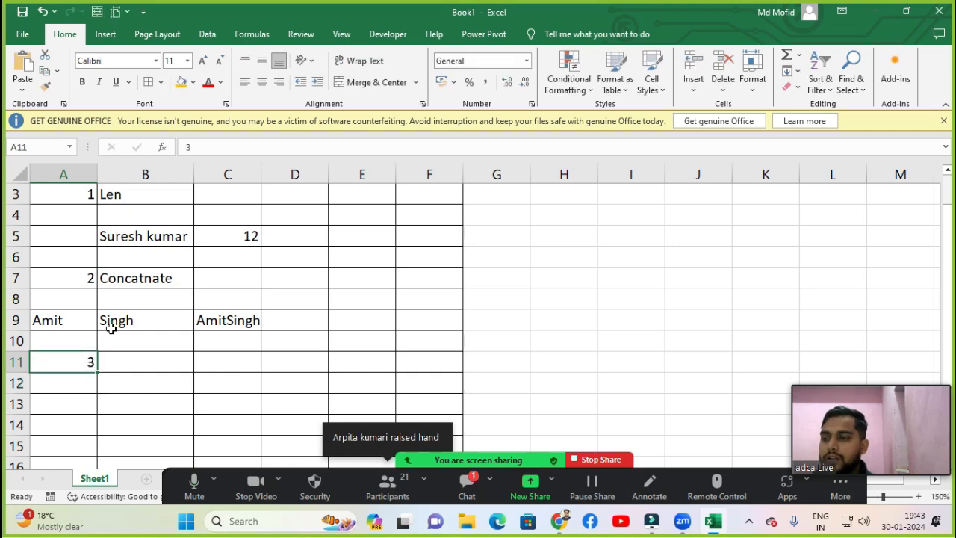
pyautogui.press('Right')
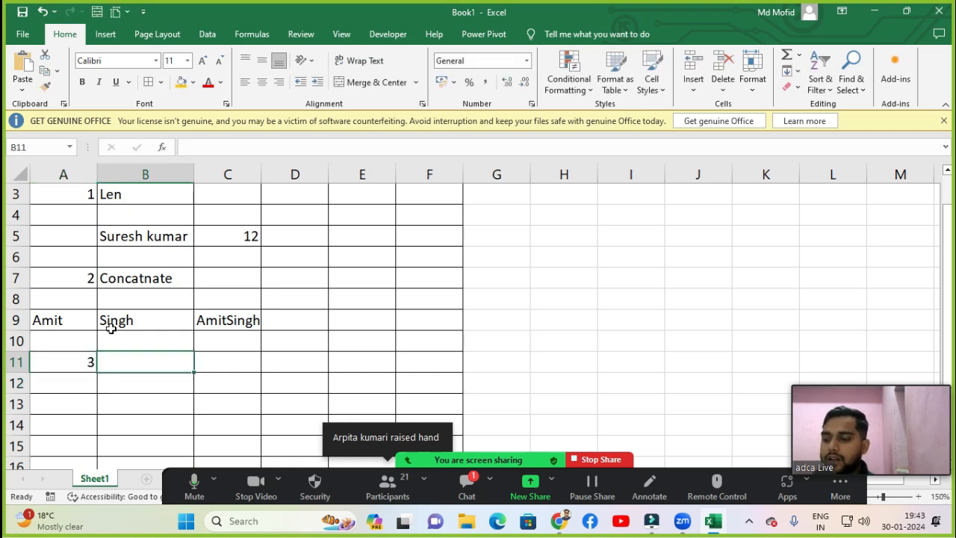
pyautogui.write('Trim')
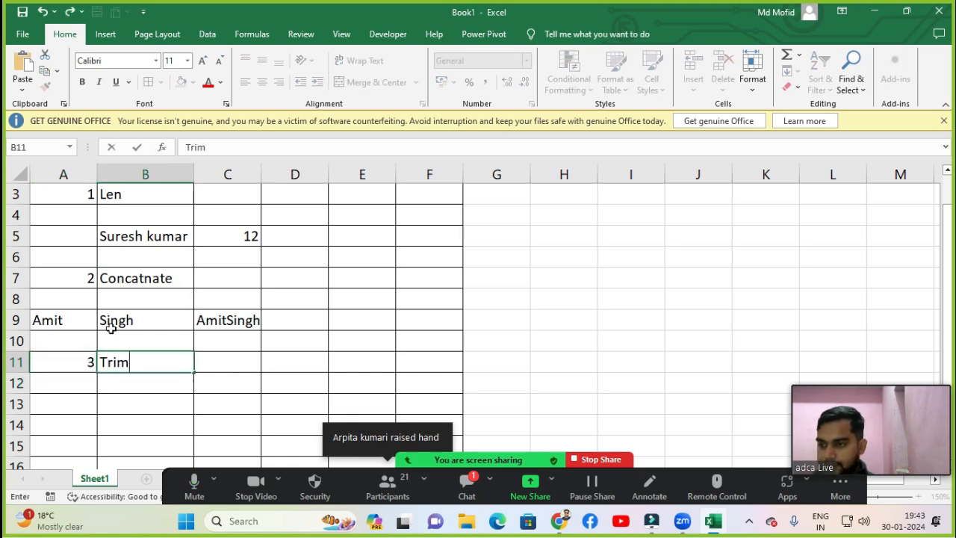
pyautogui.press('Return')
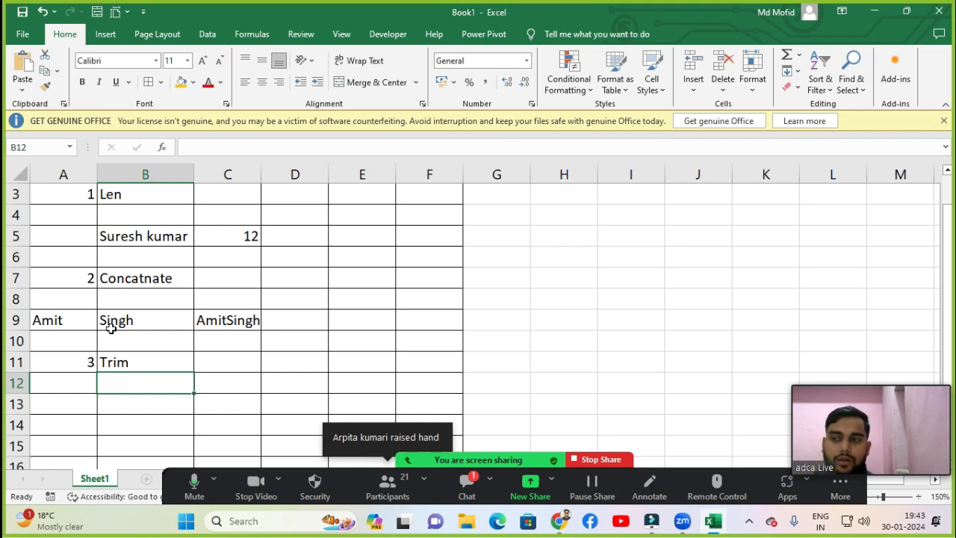
# Step: Start typing a sample first name in B13
pyautogui.press('Left')
pyautogui.press('Down')
pyautogui.press('Right')
pyautogui.press('Down')
pyautogui.press('Down')
pyautogui.press('Up')
pyautogui.press('Up')
pyautogui.write('Amit')
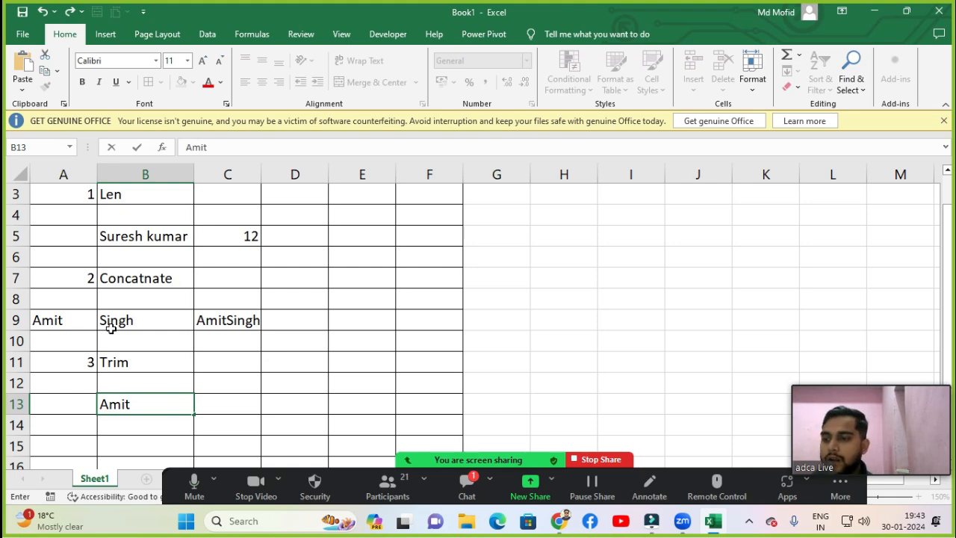
# Step: Finish B13 as a two-part name with extra spaces between the words, and autofit column B
pyautogui.write('kumar')
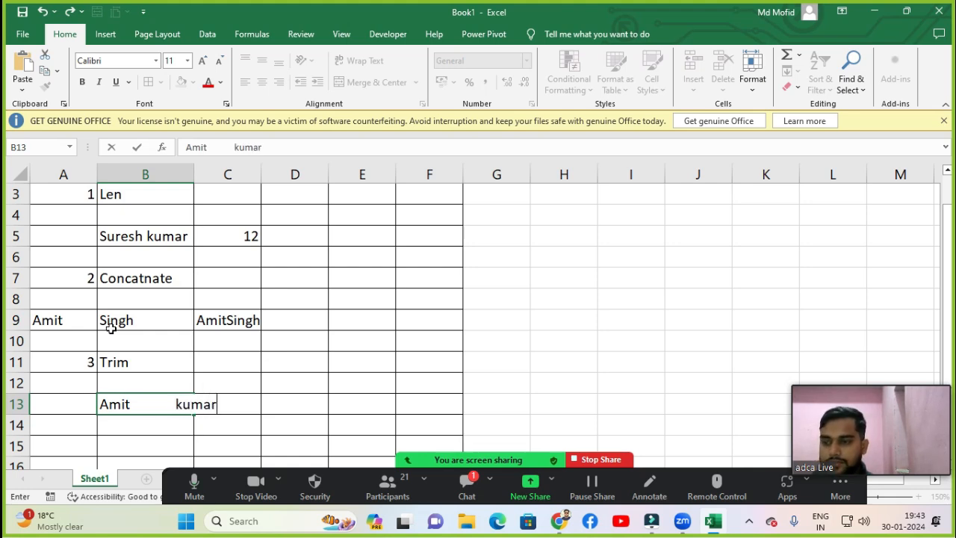
pyautogui.press('Return')
pyautogui.press('Up')
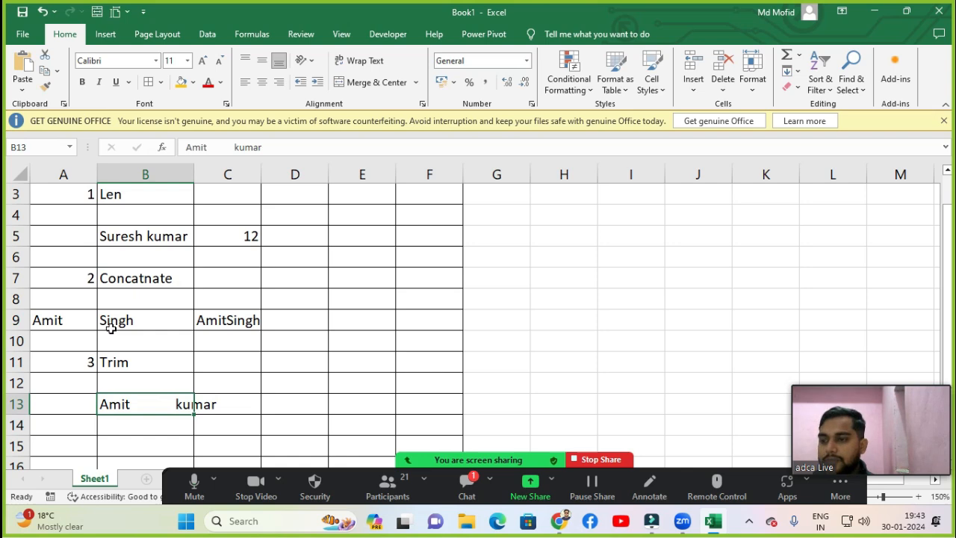
pyautogui.doubleClick(194, 170)
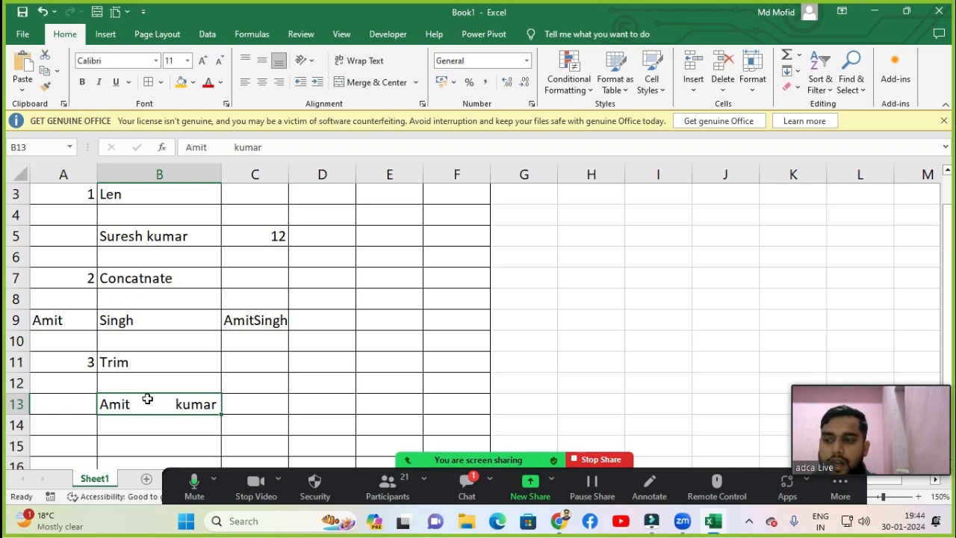
# Step: Enter =TRIM(B13) in C13, correcting a mistaken TIME entry, and autofit column C
pyautogui.click(139, 366)
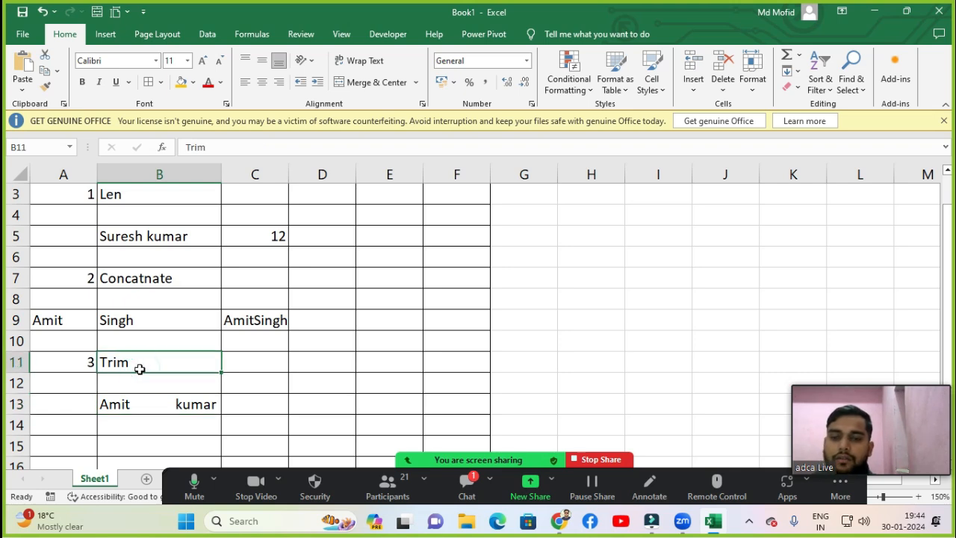
pyautogui.click(266, 413)
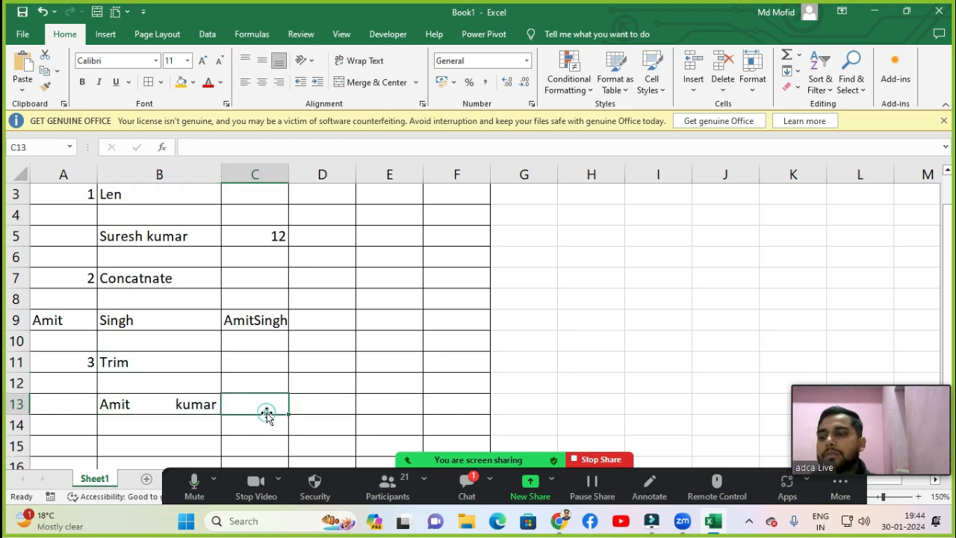
pyautogui.write('=time')
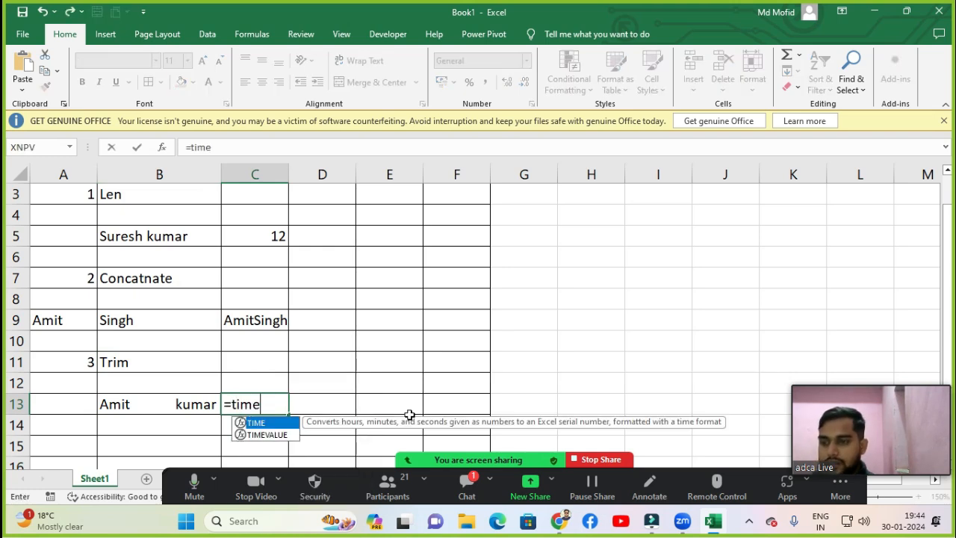
pyautogui.press('Tab')
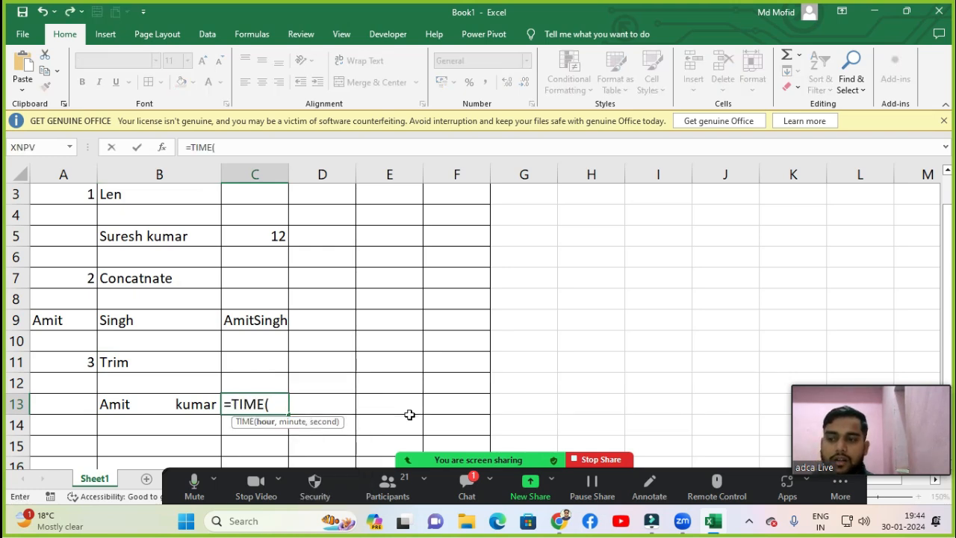
pyautogui.press('Escape')
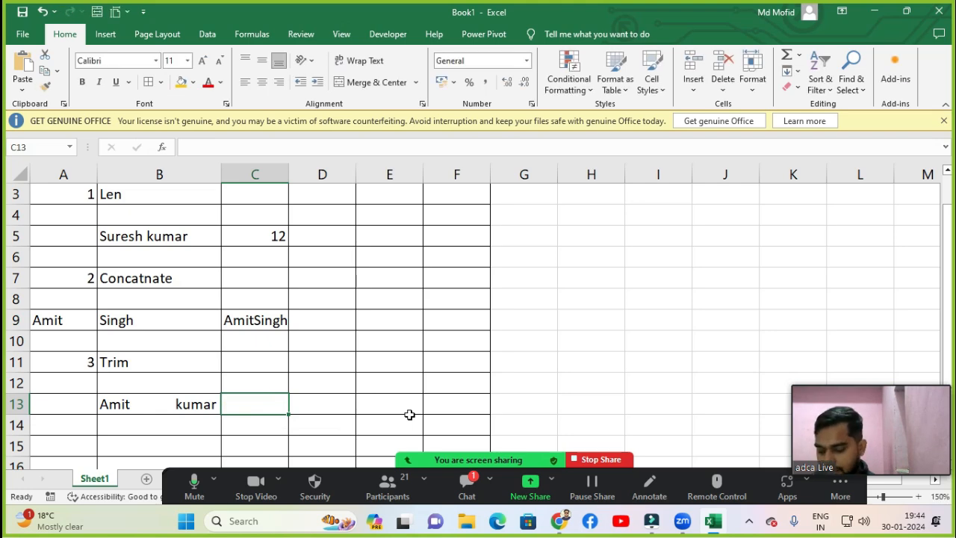
pyautogui.write('=trim')
pyautogui.press('Tab')
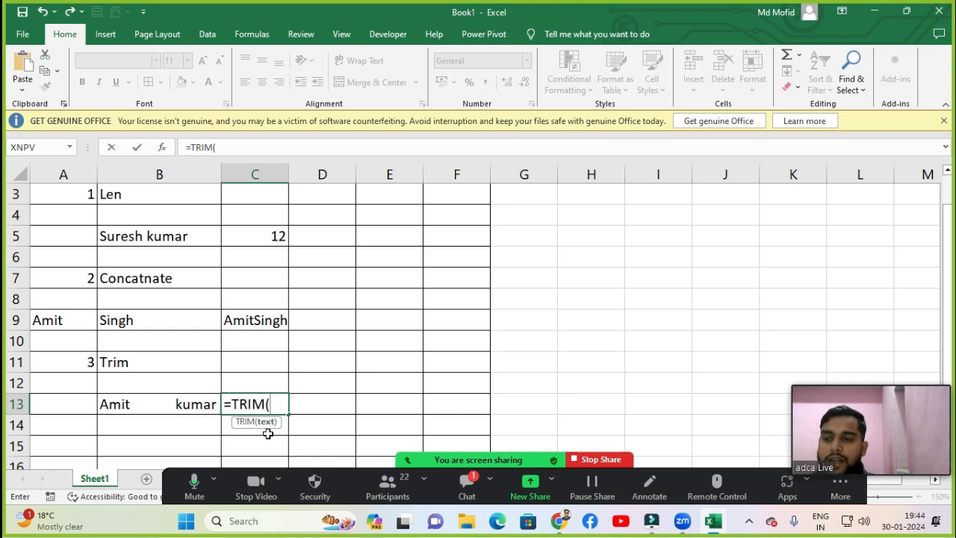
pyautogui.click(113, 403)
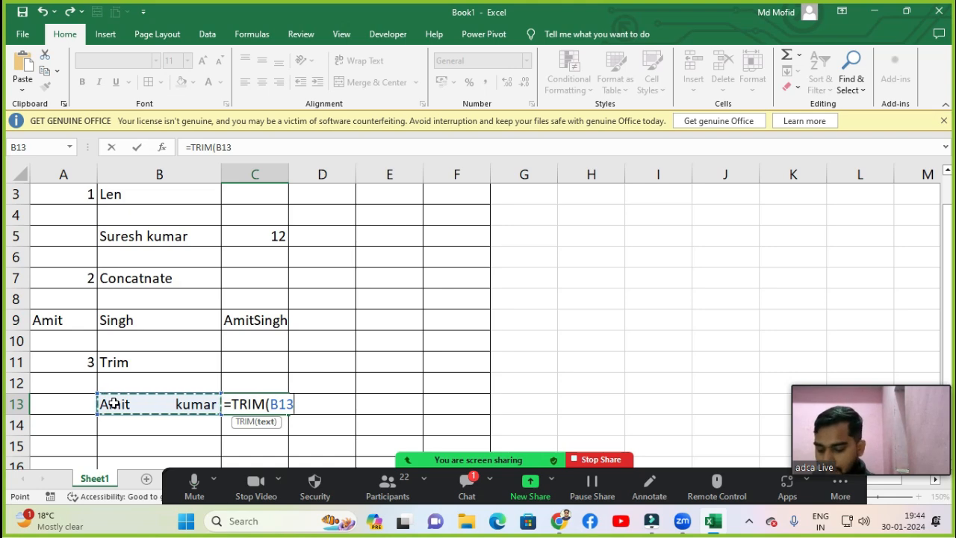
pyautogui.write(')')
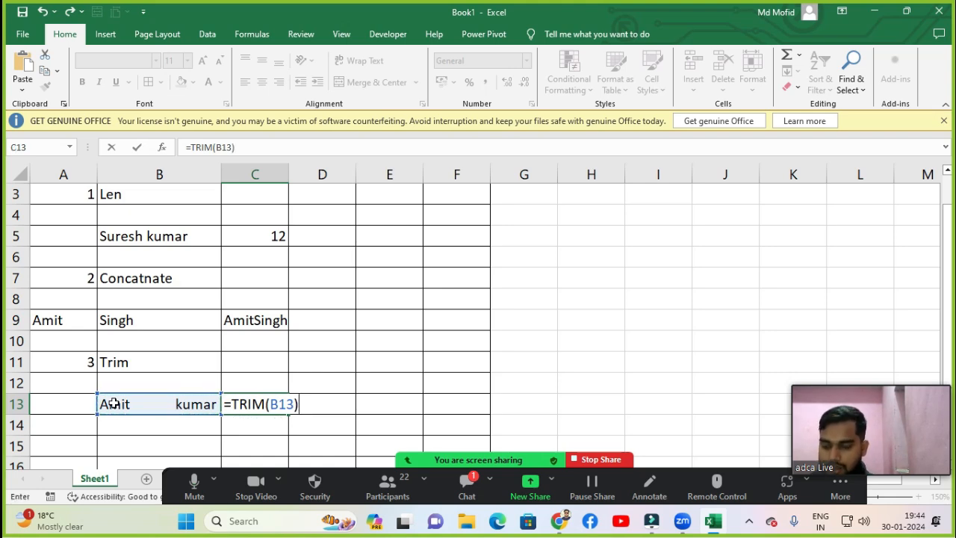
pyautogui.press('Return')
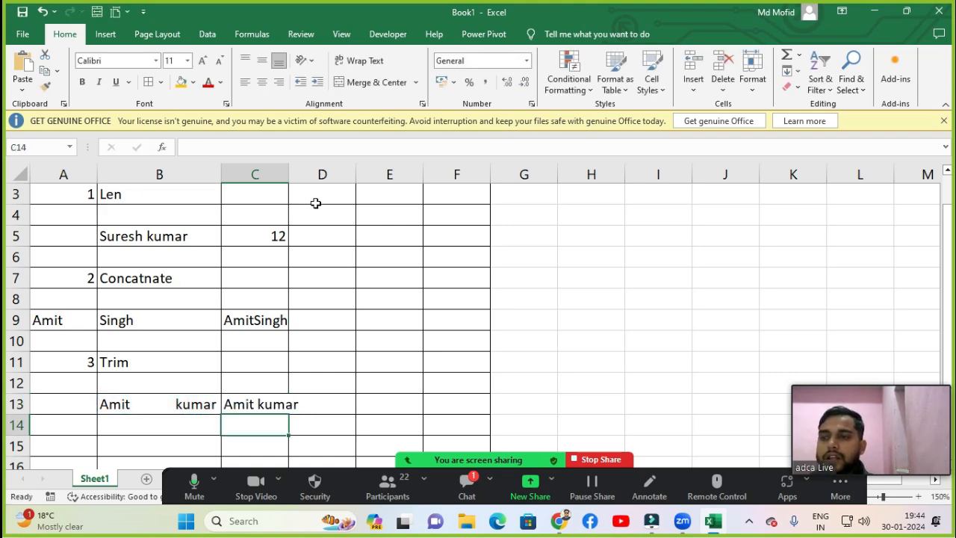
pyautogui.doubleClick(291, 174)
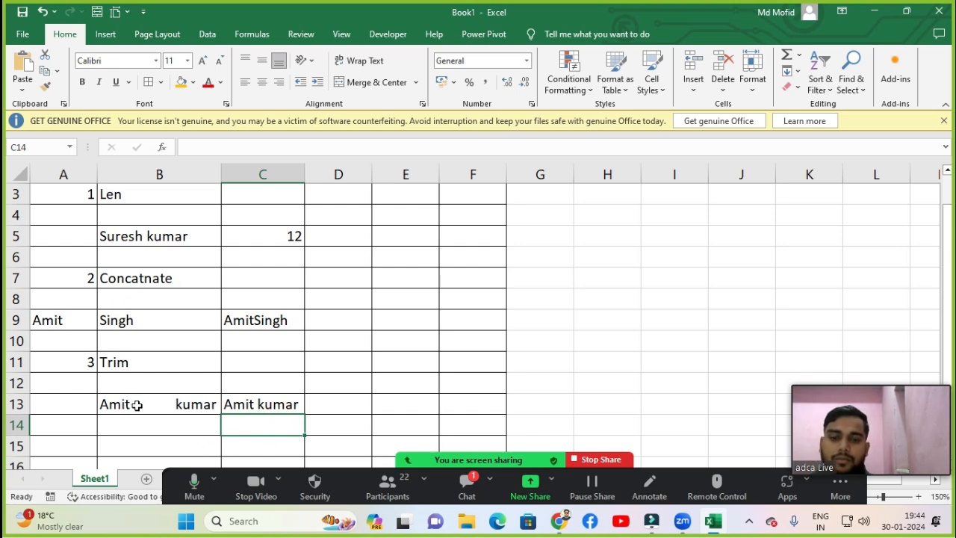
# Step: Enter 4 in A15 as the next example number
pyautogui.click(82, 442)
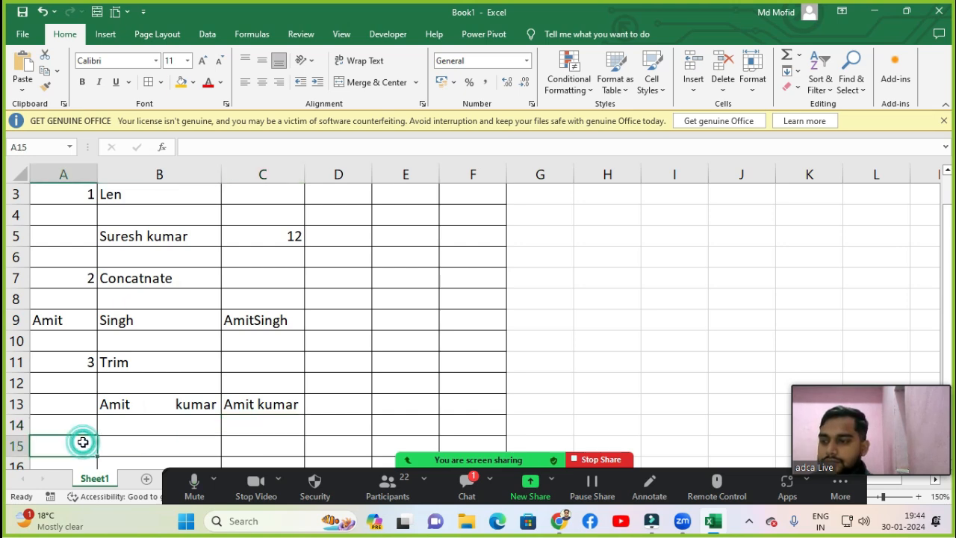
pyautogui.press('Down')
pyautogui.press('Down')
pyautogui.press('Up')
pyautogui.press('Up')
pyautogui.press('Up')
pyautogui.press('Down')
pyautogui.write('4')
pyautogui.press('Return')
# Step: Label the fourth example Exat in B15
pyautogui.press('Up')
pyautogui.press('Down')
pyautogui.press('Right')
pyautogui.press('Up')
pyautogui.write('E')
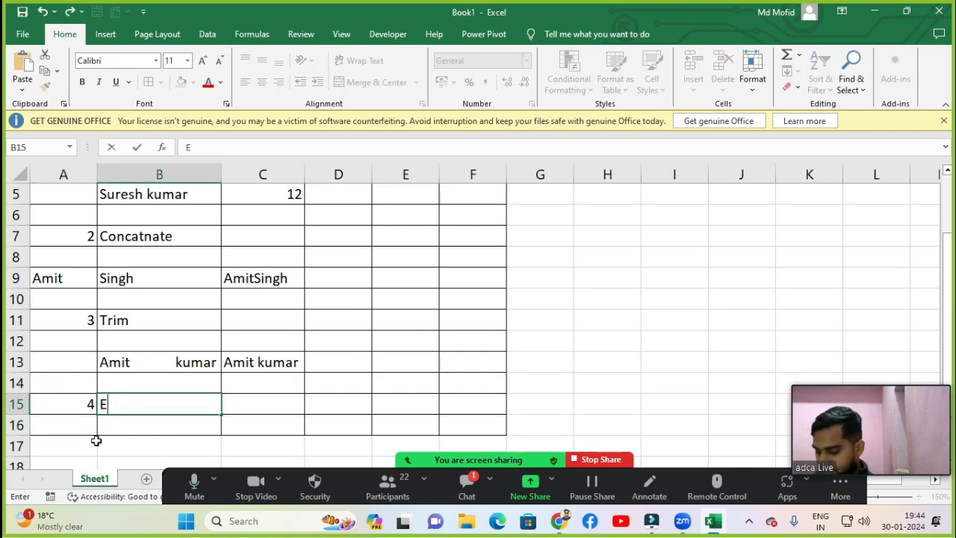
pyautogui.write('xat')
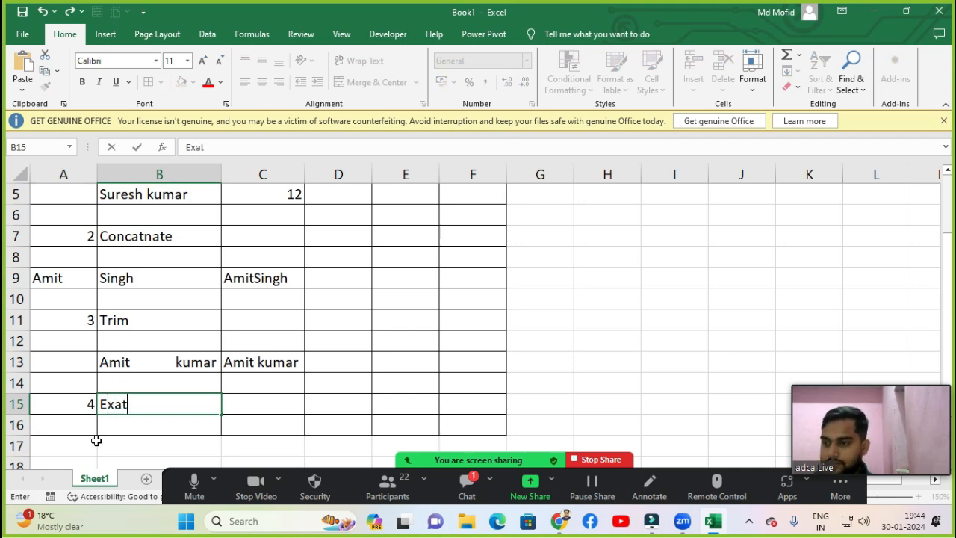
pyautogui.press('Return')
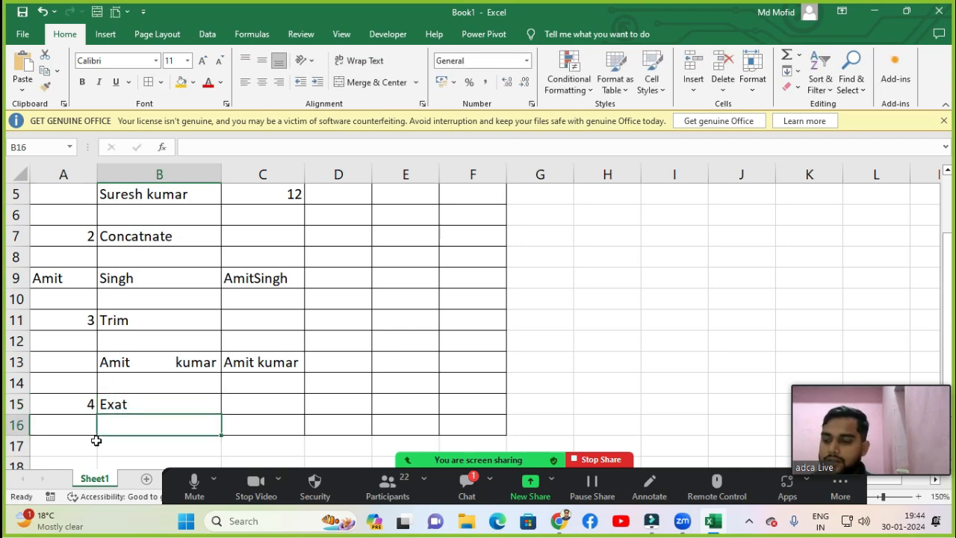
# Step: Apply All Borders to the range A16:F23 using Alt+H, B, A
pyautogui.scroll(-1, 96, 441)
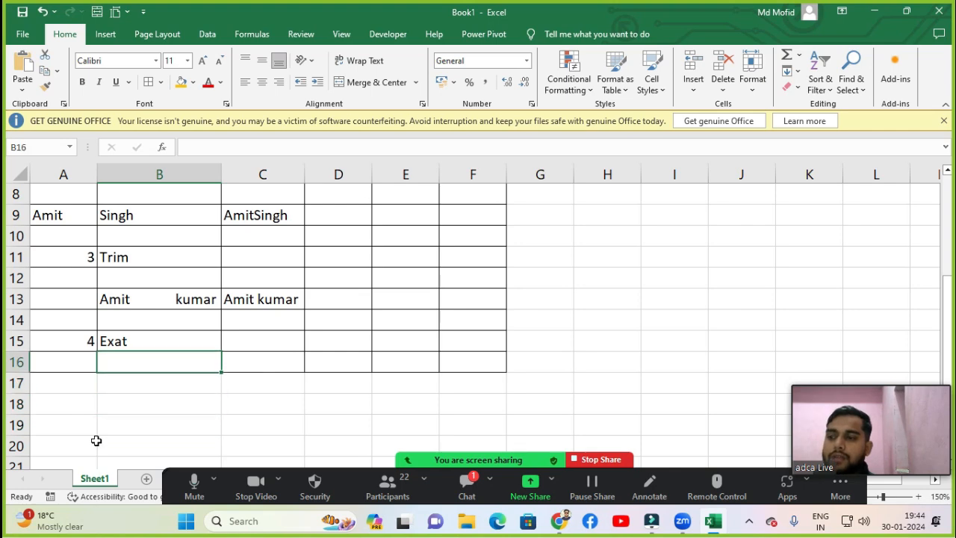
pyautogui.press('Left')
pyautogui.hotkey('shift', 'Right')
pyautogui.hotkey('shift', 'Right')
pyautogui.hotkey('shift', 'Right')
pyautogui.hotkey('shift', 'Right')
pyautogui.hotkey('shift', 'Right')
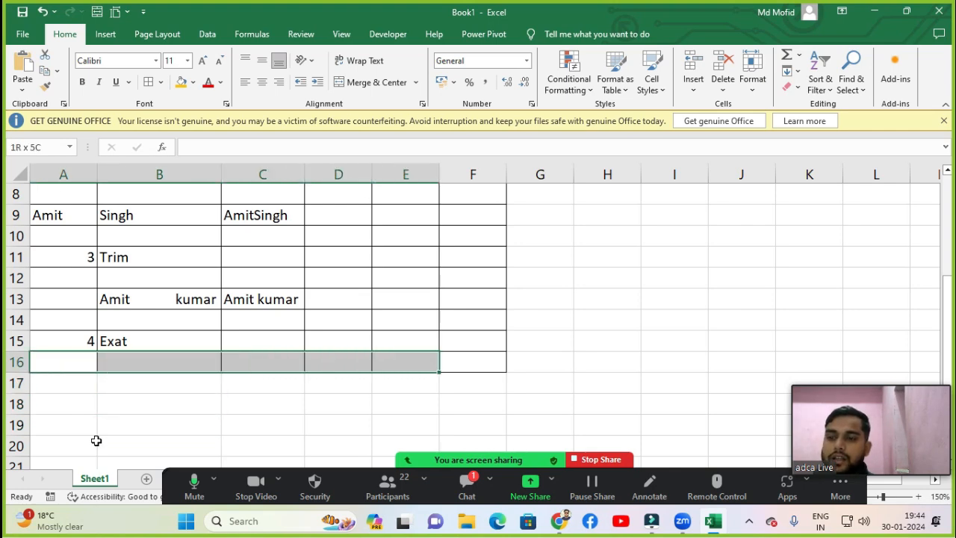
pyautogui.hotkey('shift', 'Down')
pyautogui.hotkey('shift', 'Down')
pyautogui.hotkey('shift', 'Down')
pyautogui.hotkey('shift', 'Down')
pyautogui.hotkey('shift', 'Down')
pyautogui.hotkey('shift', 'Down')
pyautogui.hotkey('shift', 'Down')
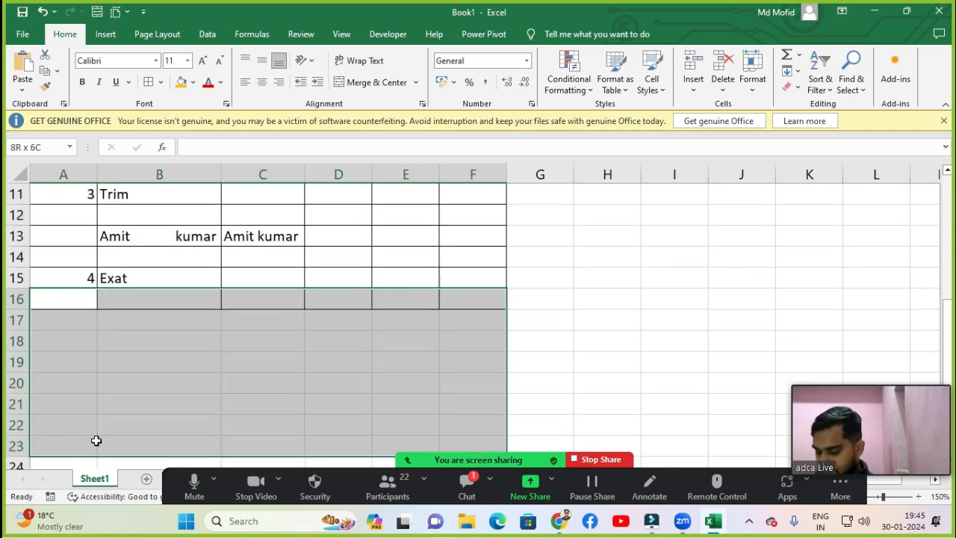
pyautogui.hotkey('alt', 'h')
pyautogui.press('b')
pyautogui.press('a')
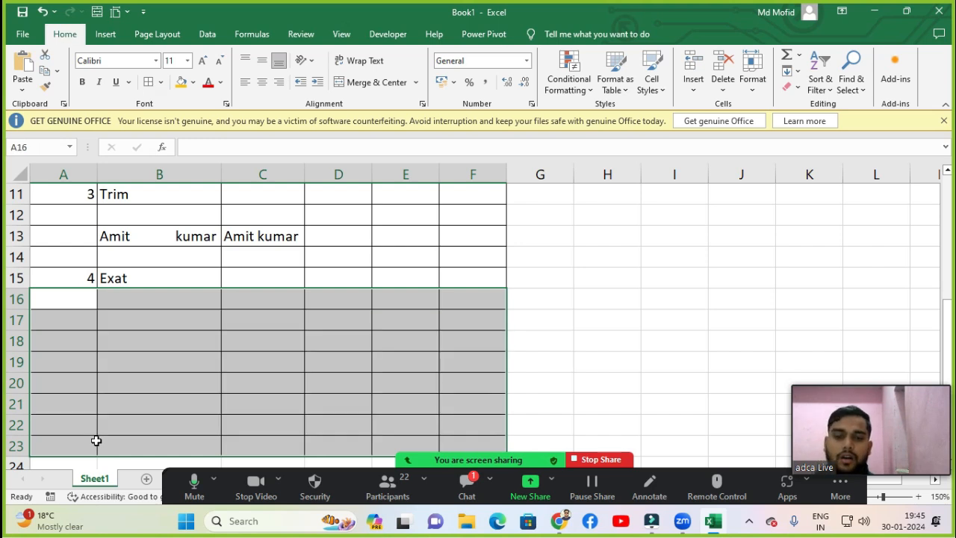
pyautogui.press('Down')
pyautogui.press('Right')
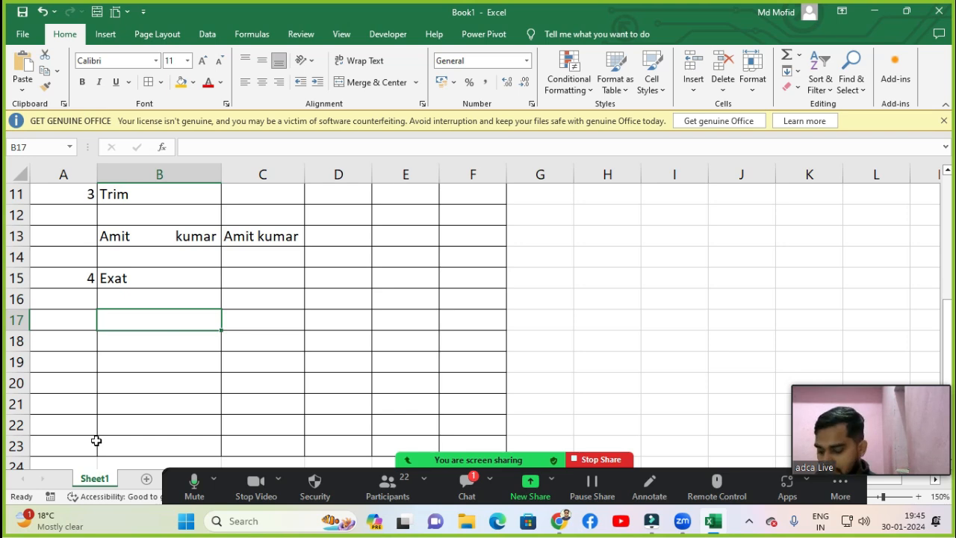
# Step: Enter two slightly different sample words in B17 and C17 (amat) for comparison
pyautogui.write('amit')
pyautogui.press('Tab')
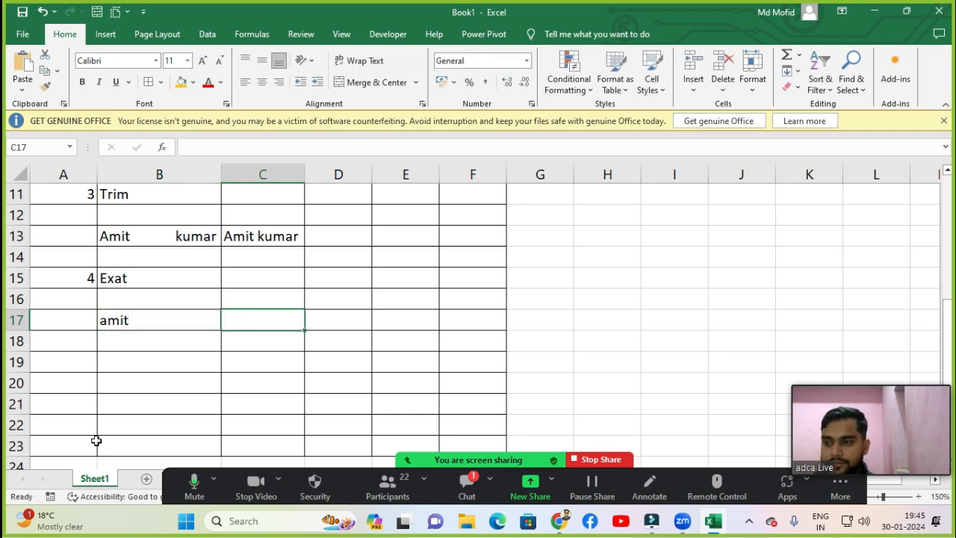
pyautogui.write('amat')
pyautogui.press('Return')
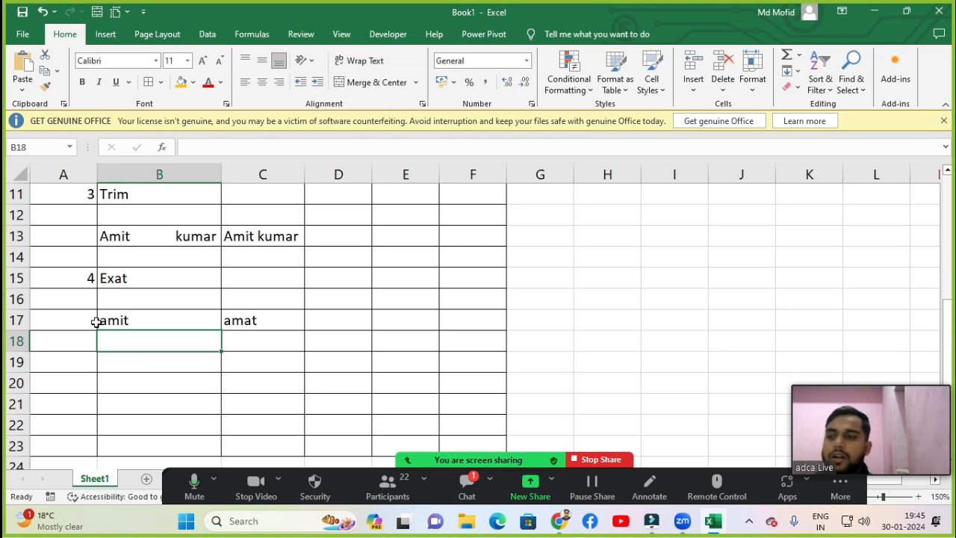
pyautogui.click(120, 314)
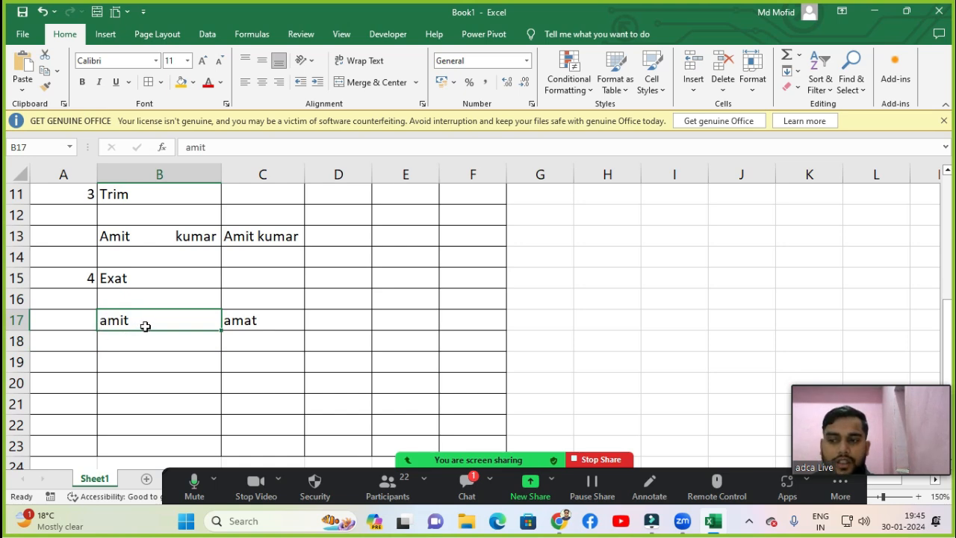
pyautogui.click(273, 324)
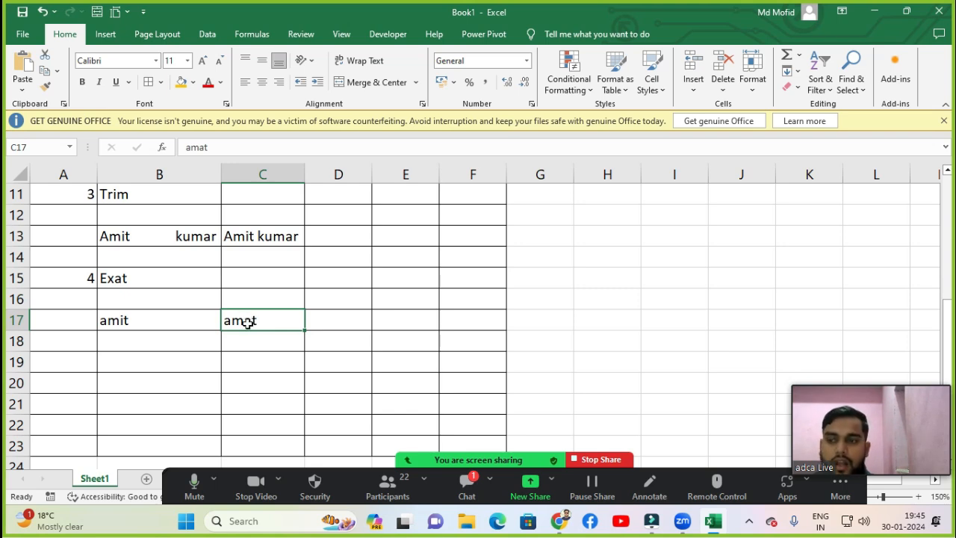
pyautogui.click(329, 325)
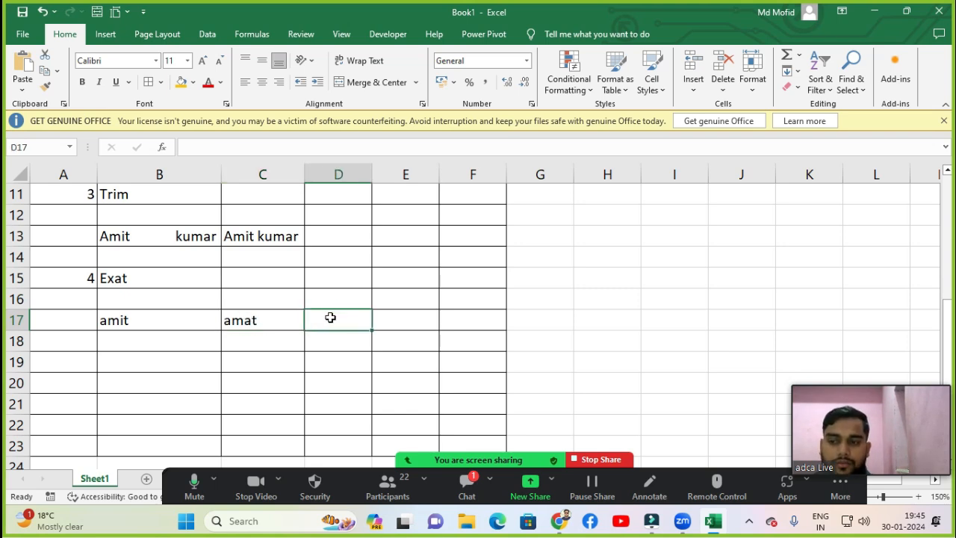
# Step: Enter =EXACT(B17,C17) in D17, which returns FALSE
pyautogui.write('=exc')
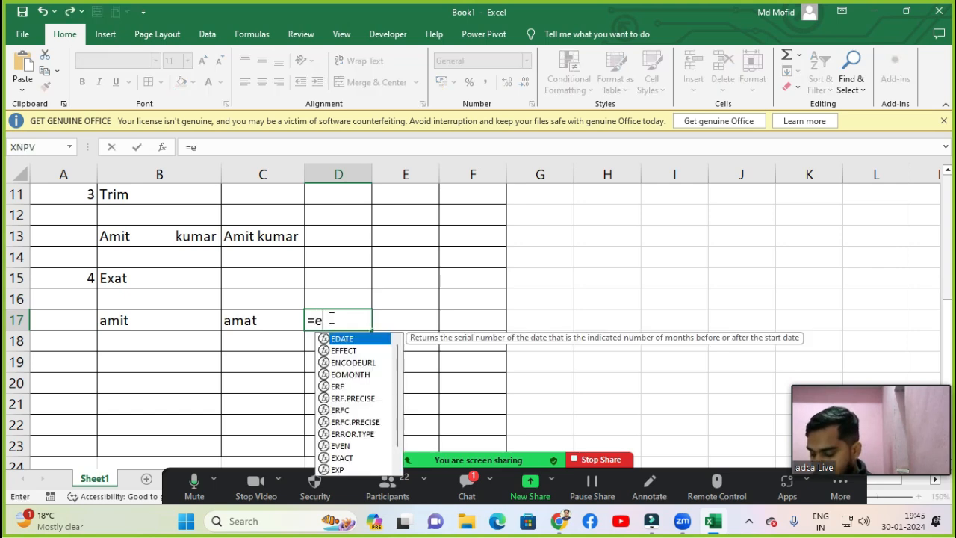
pyautogui.press('BackSpace')
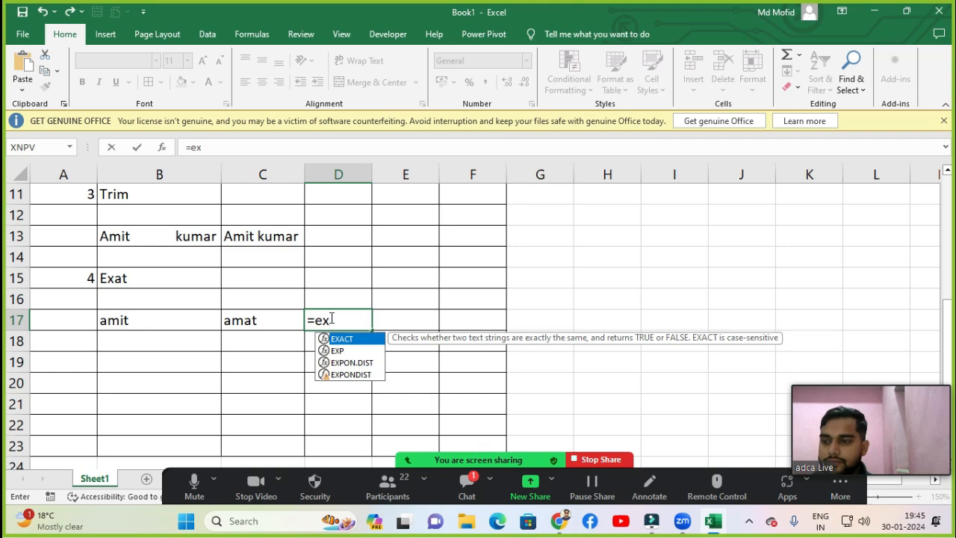
pyautogui.press('Tab')
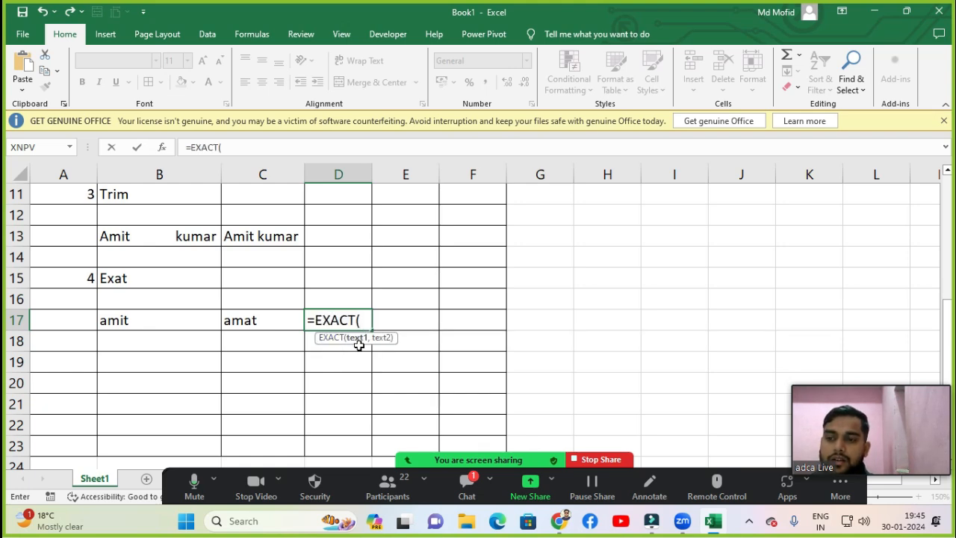
pyautogui.click(128, 321)
pyautogui.write(',')
pyautogui.click(269, 326)
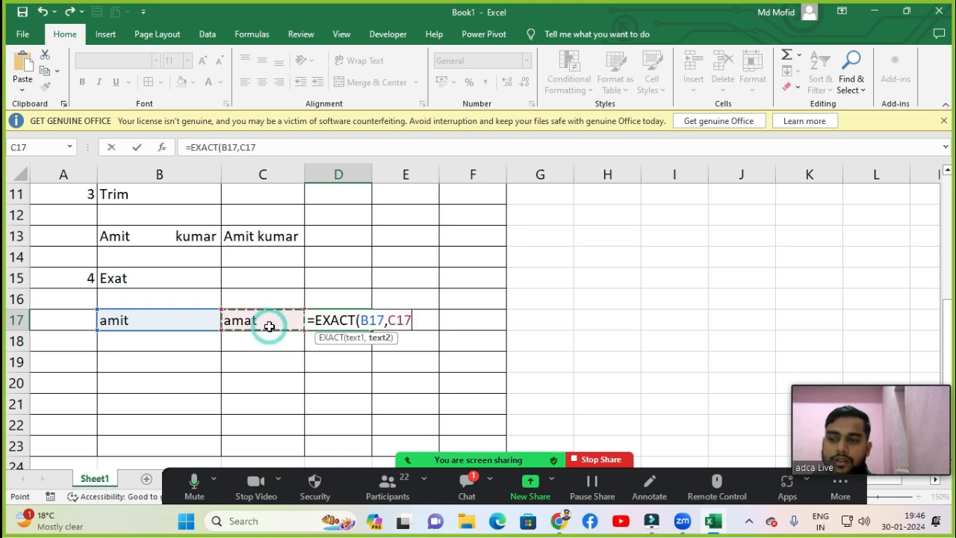
pyautogui.write(')')
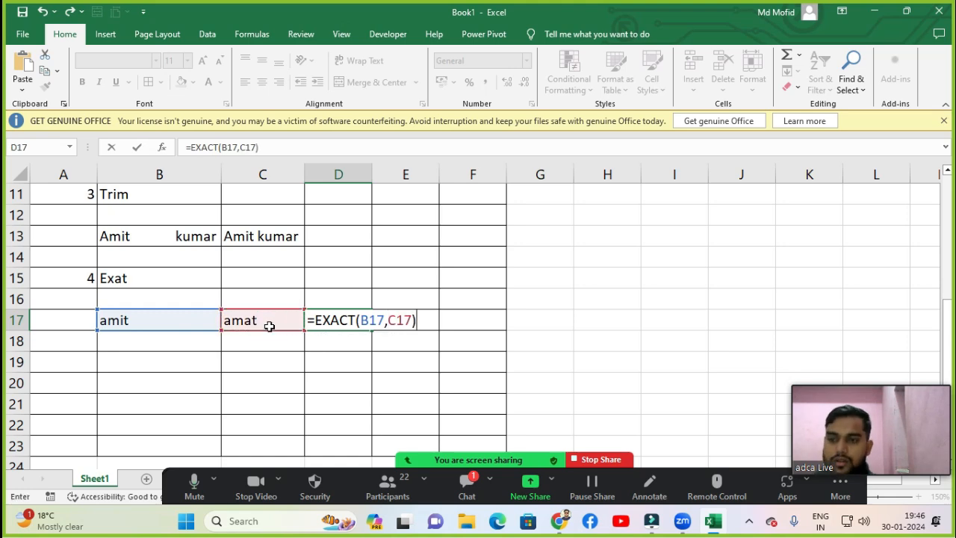
pyautogui.press('Return')
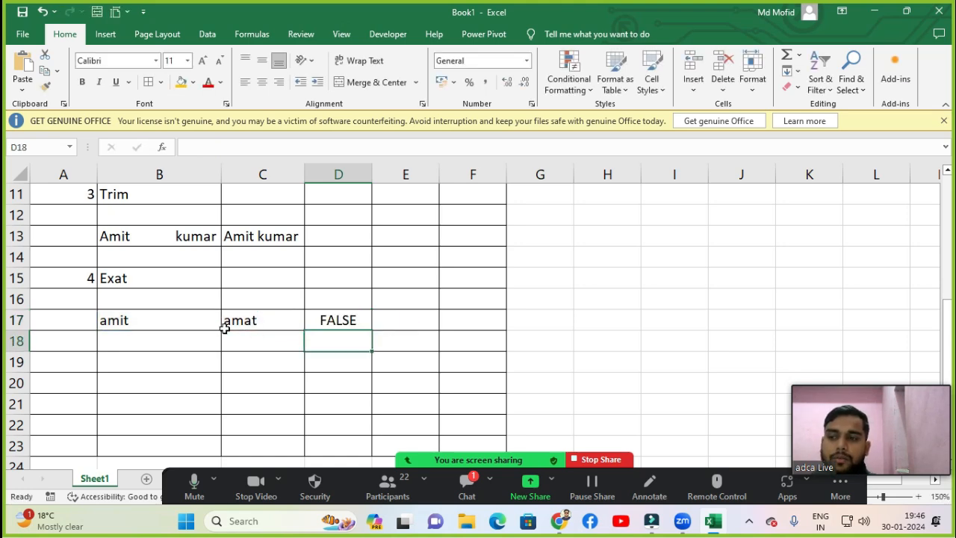
pyautogui.click(353, 320)
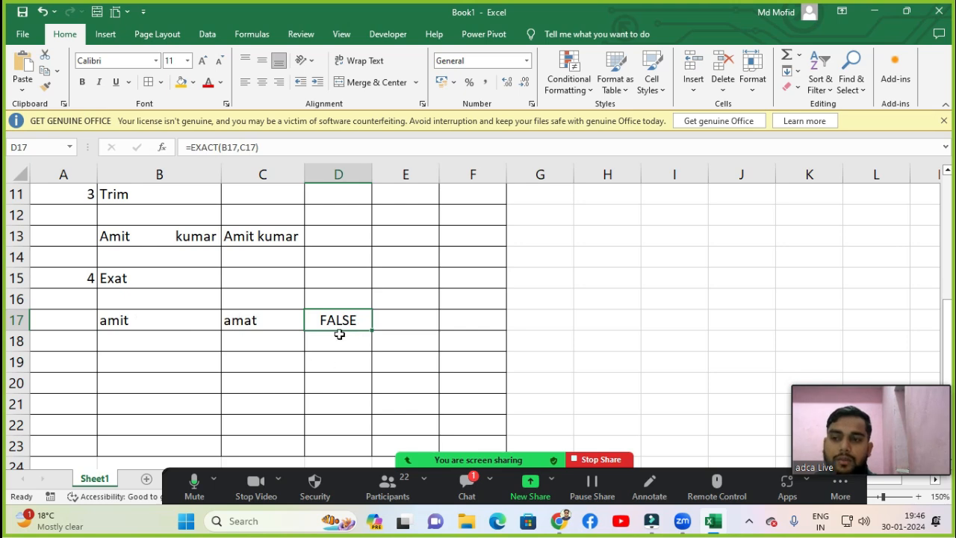
# Step: Retype C17 to match B17 so the EXACT result in D17 becomes TRUE
pyautogui.click(273, 321)
pyautogui.write('amit')
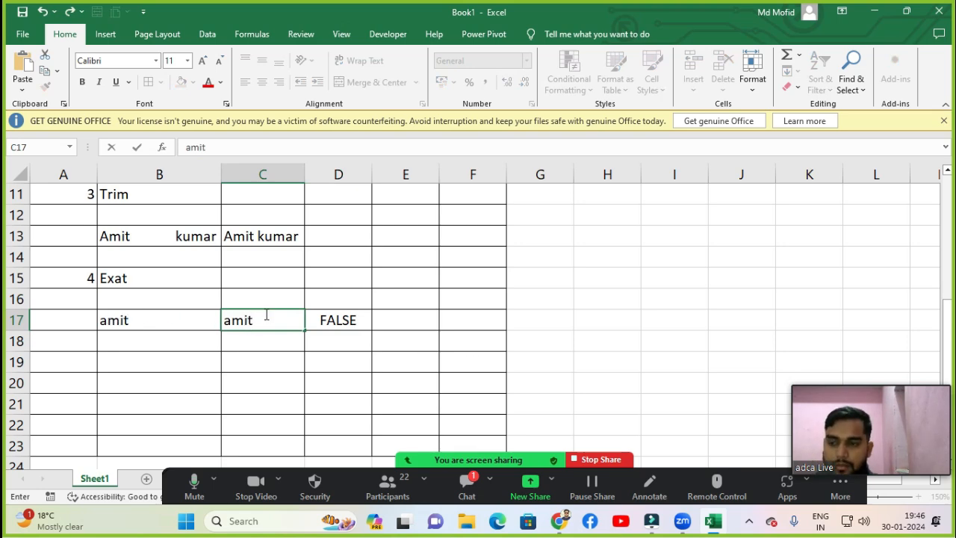
pyautogui.press('Return')
pyautogui.click(327, 318)
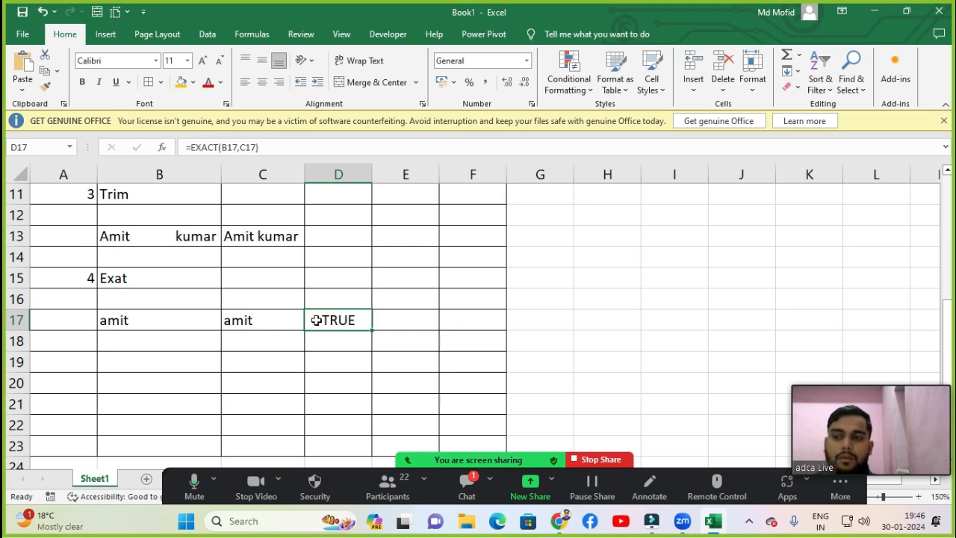
pyautogui.click(104, 364)
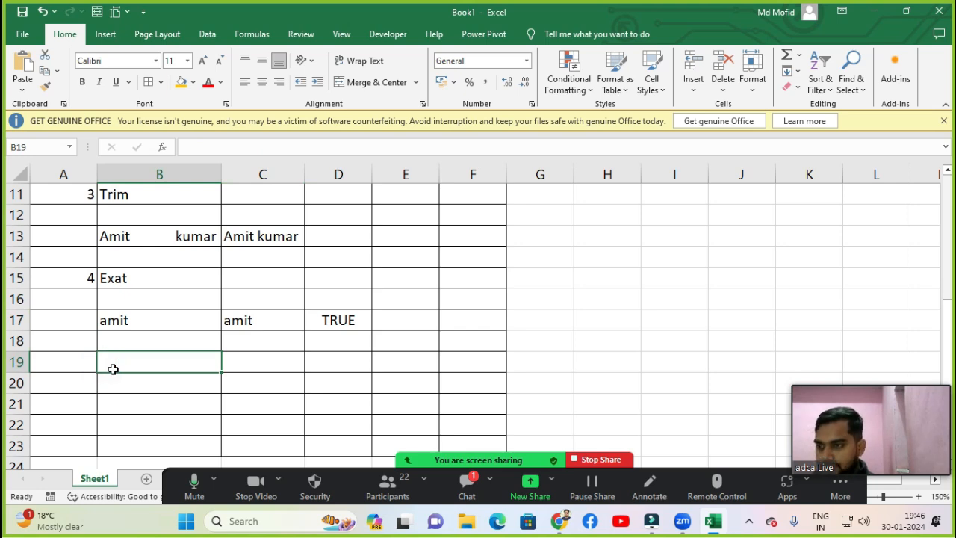
# Step: Enter a second pair of slightly different sample words in B19 and C19 (sursh)
pyautogui.write('suresh')
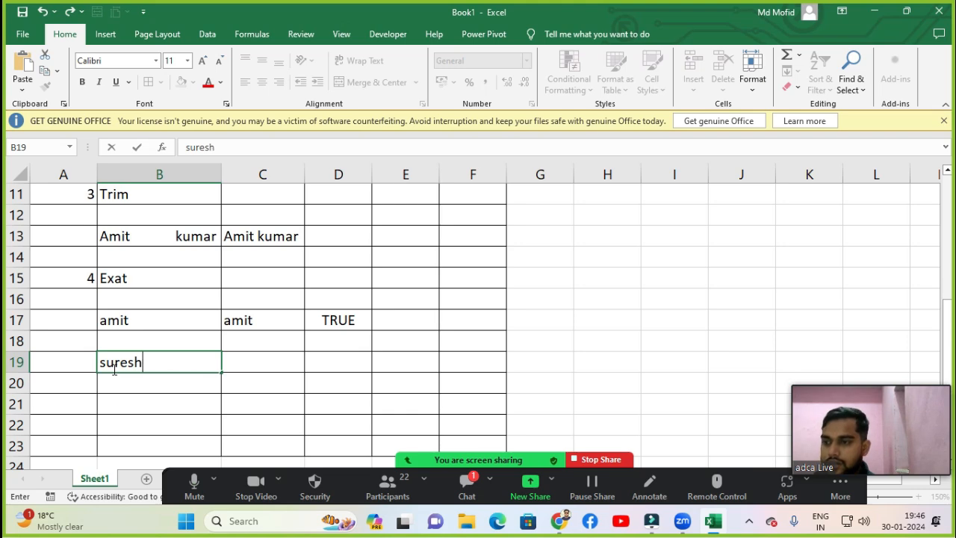
pyautogui.press('Tab')
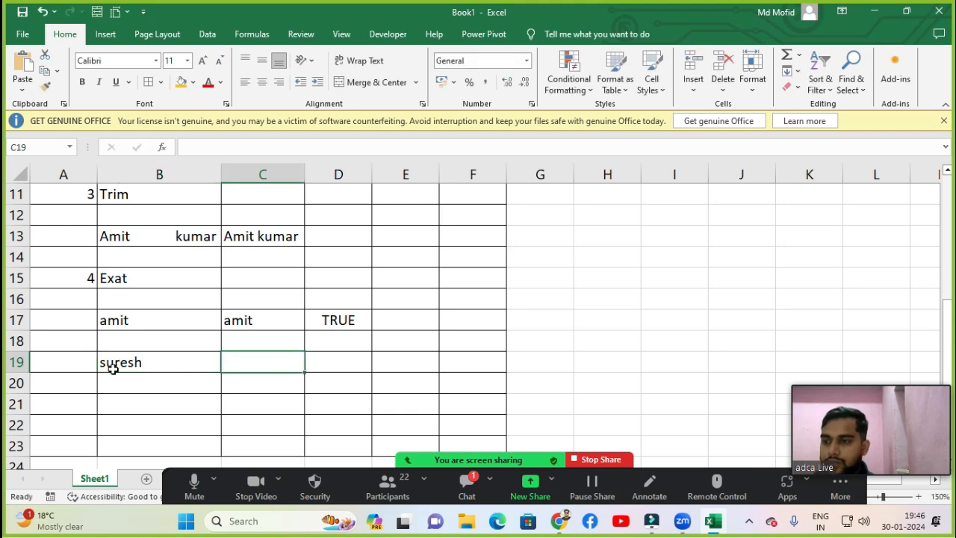
pyautogui.write('sursh')
pyautogui.press('Return')
pyautogui.click(112, 367)
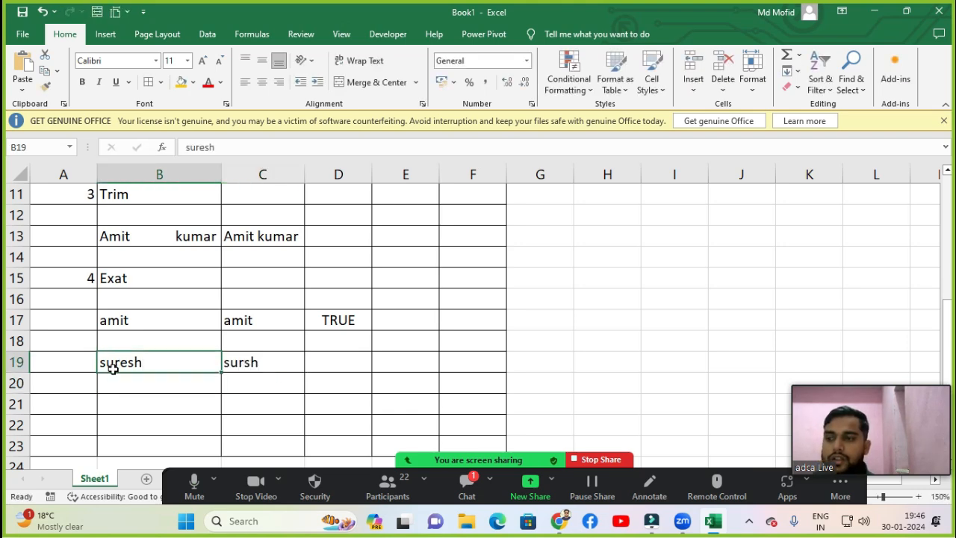
pyautogui.press('Left')
pyautogui.press('Right')
pyautogui.press('Right')
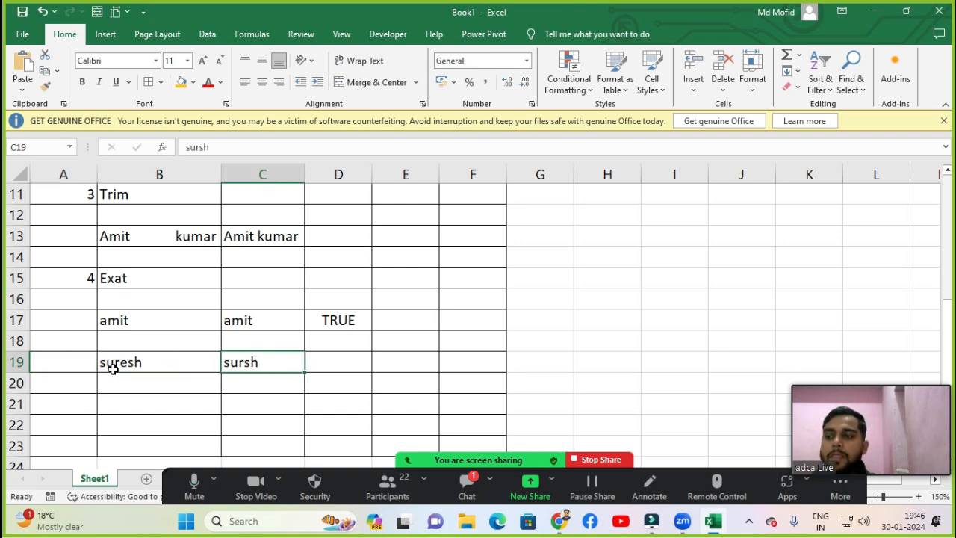
pyautogui.click(112, 367)
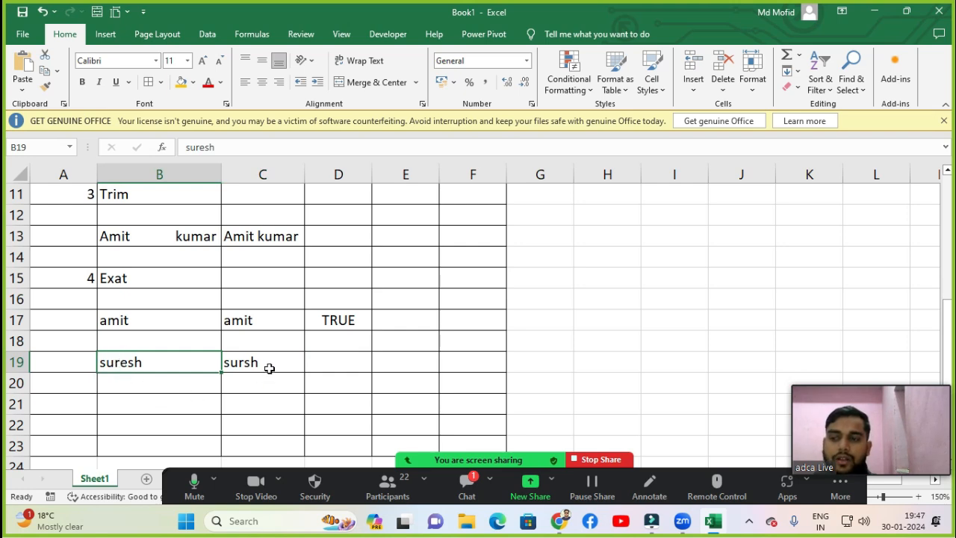
pyautogui.click(305, 367)
# Step: Enter =EXACT(B19,C19) in D19, returning FALSE for the differing words
pyautogui.write('=exc')
pyautogui.press('BackSpace')
pyautogui.press('Tab')
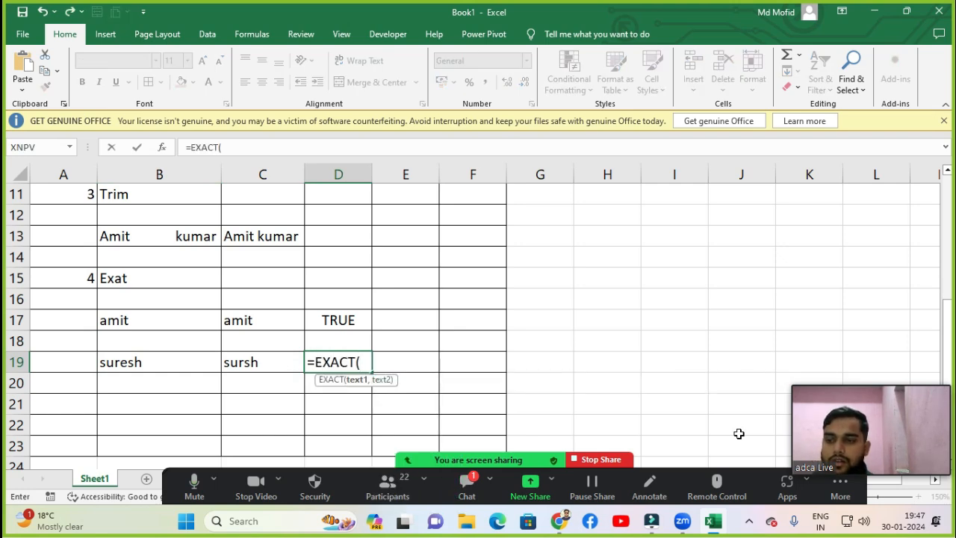
pyautogui.press('Left')
pyautogui.press('Left')
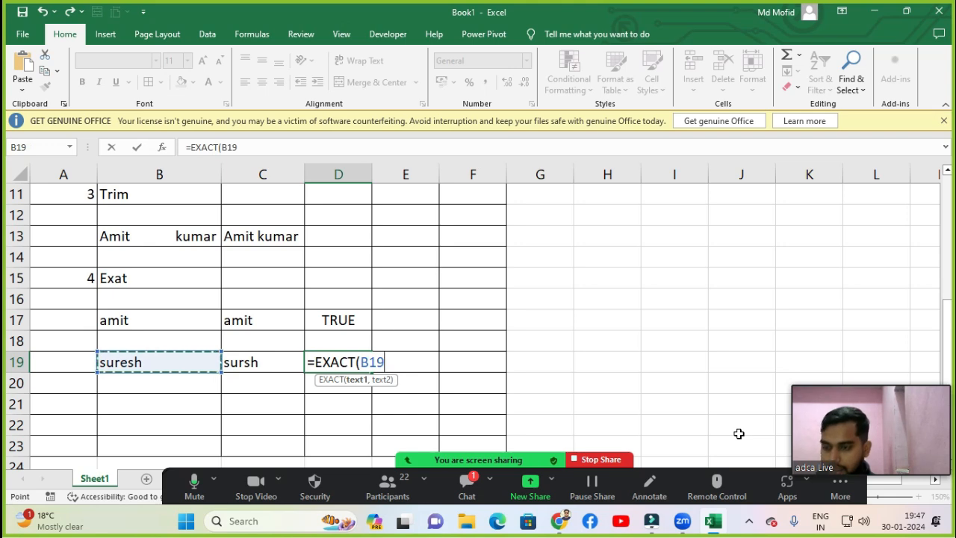
pyautogui.write(',')
pyautogui.press('Left')
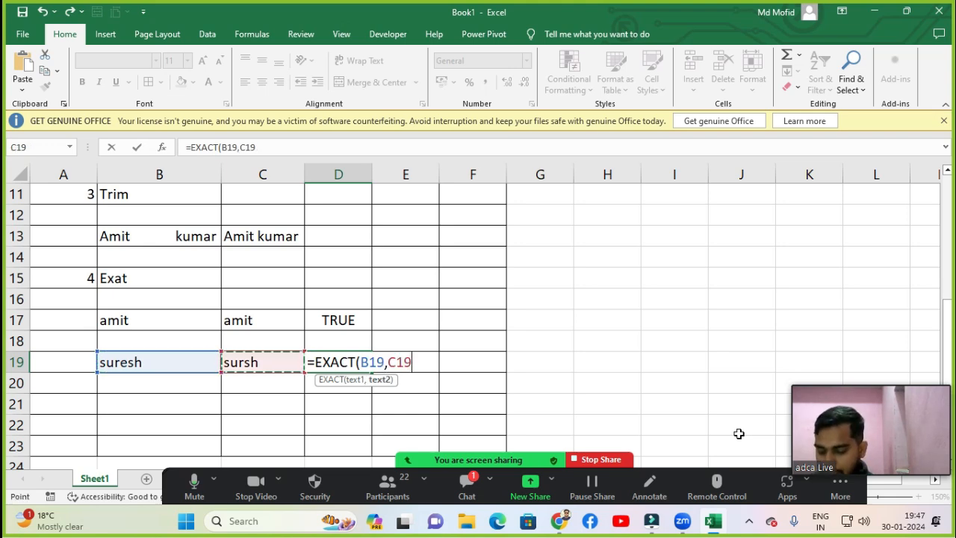
pyautogui.write(')')
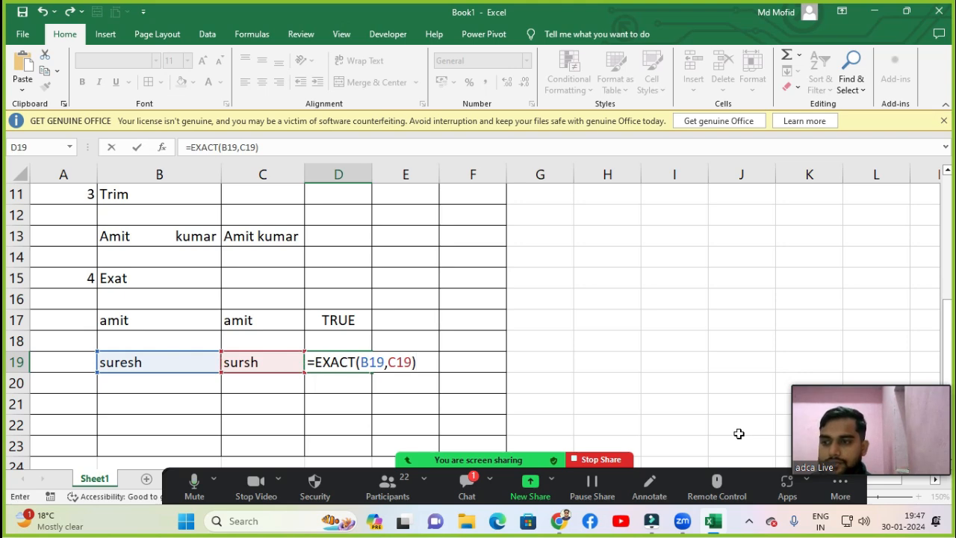
pyautogui.press('Return')
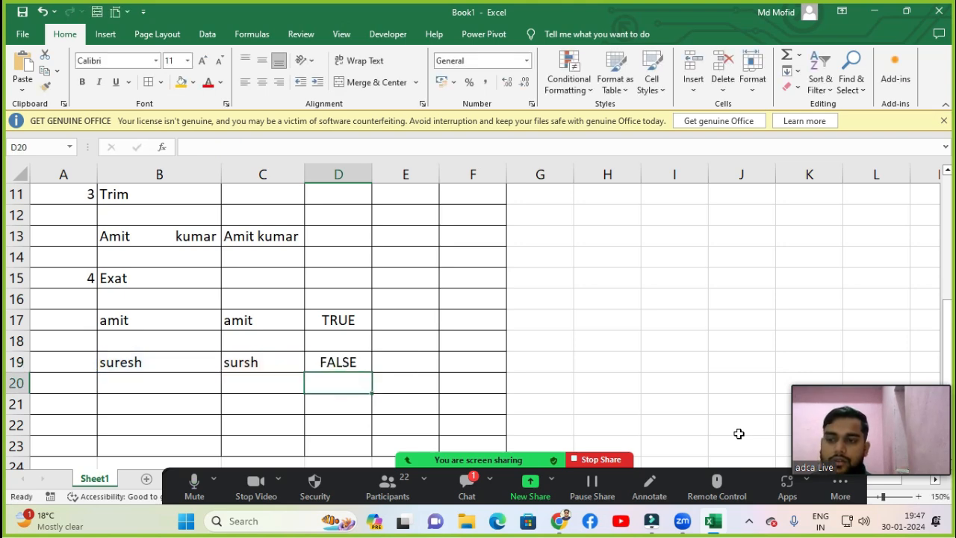
pyautogui.click(337, 363)
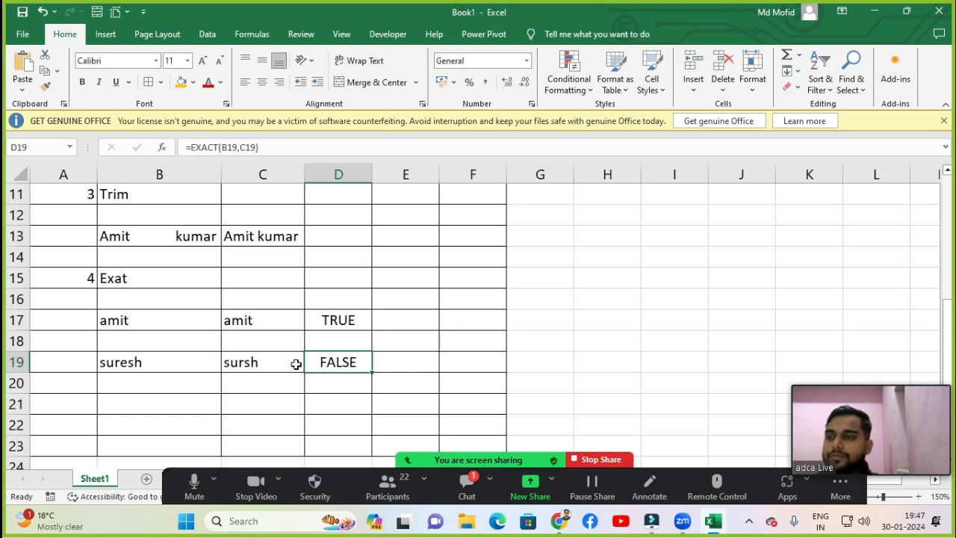
# Step: Correct the B15 heading from Exat to Exact
pyautogui.click(124, 278)
pyautogui.doubleClick(124, 278)
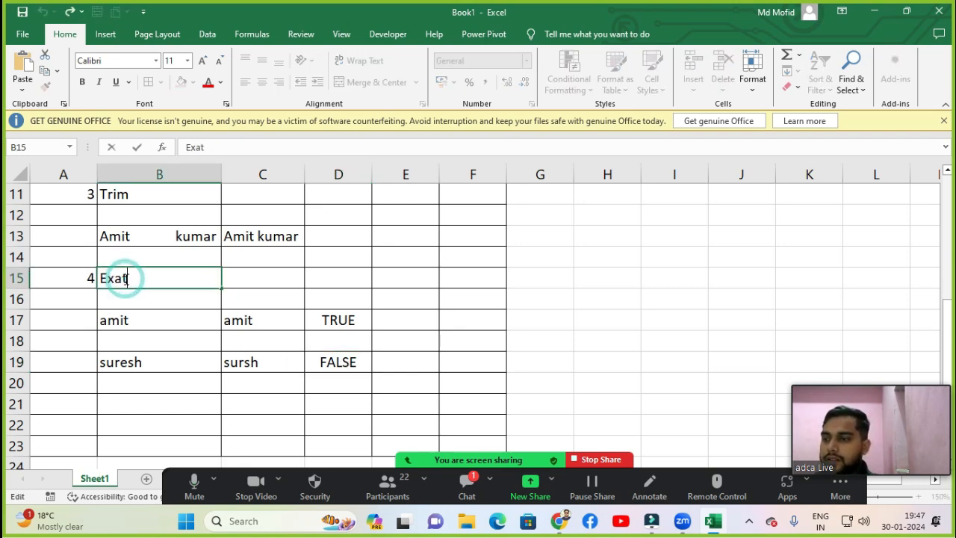
pyautogui.write('c')
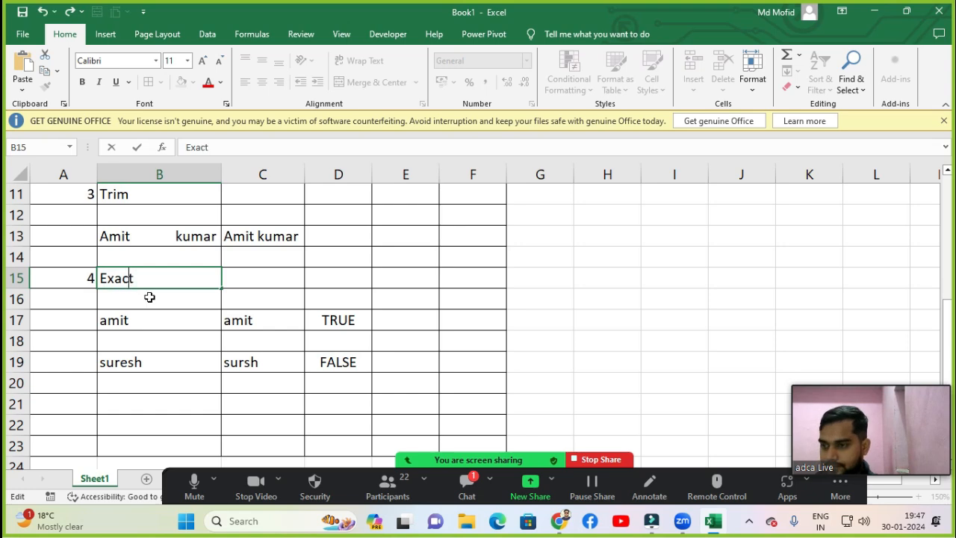
pyautogui.press('Return')
# Step: In Zoom, review the meeting chat and participants list and ask everyone to unmute
pyautogui.click(242, 399)
pyautogui.click(106, 390)
pyautogui.click(115, 365)
pyautogui.click(166, 390)
pyautogui.scroll(1, 150, 377)
pyautogui.scroll(2, 150, 377)
pyautogui.scroll(-2, 154, 373)
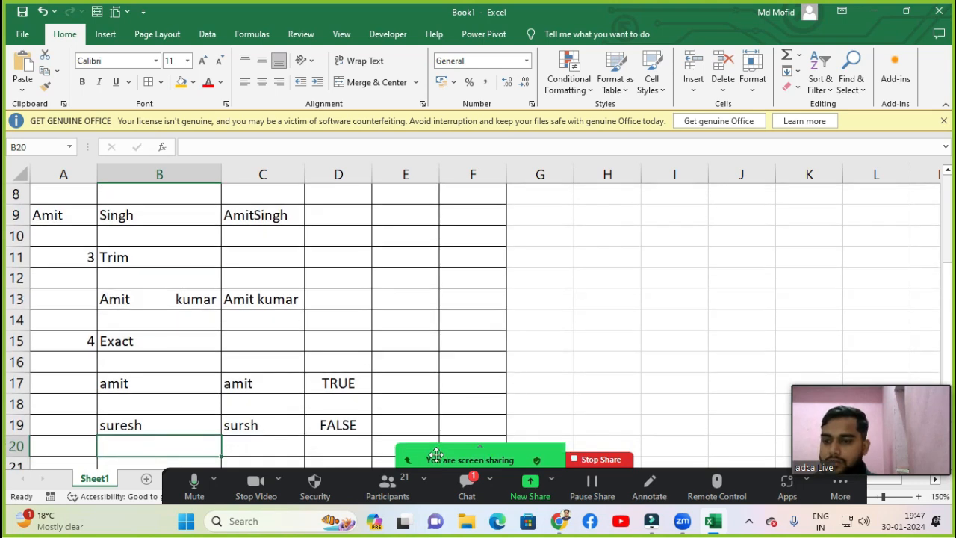
pyautogui.click(453, 479)
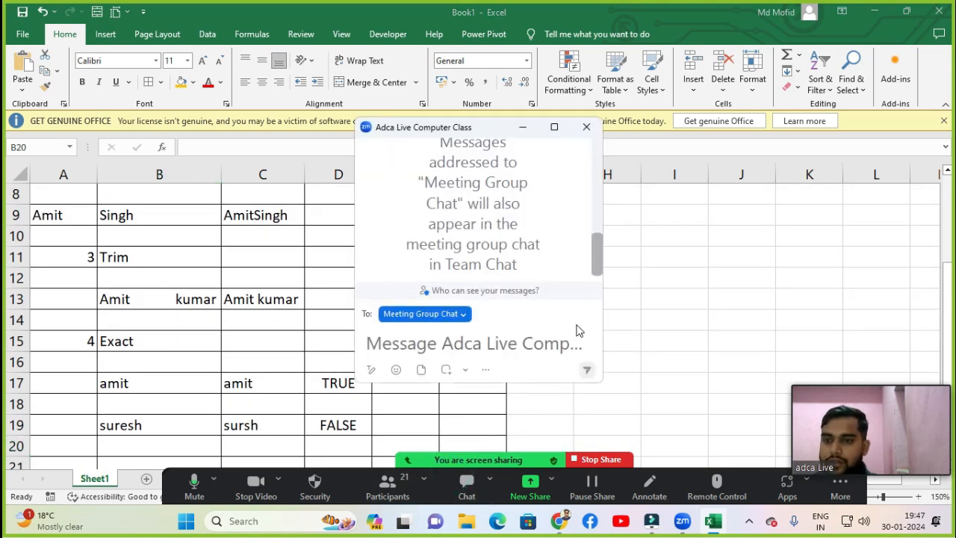
pyautogui.moveTo(601, 255); pyautogui.dragTo(607, 192)
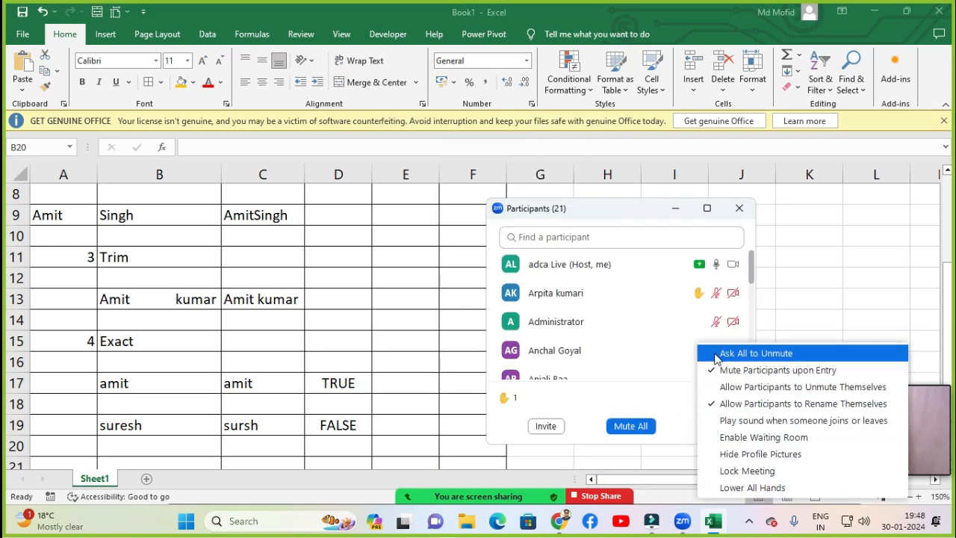
pyautogui.click(721, 351)
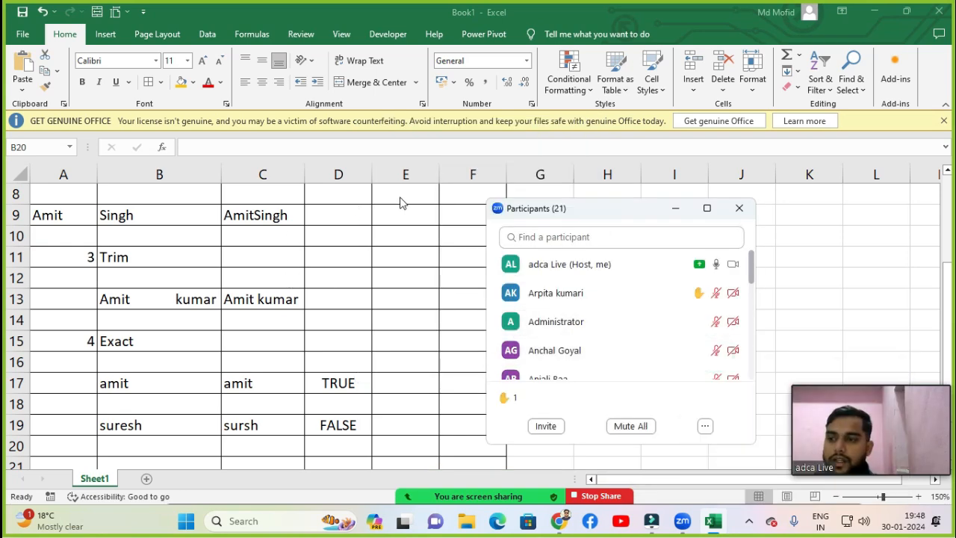
pyautogui.click(675, 208)
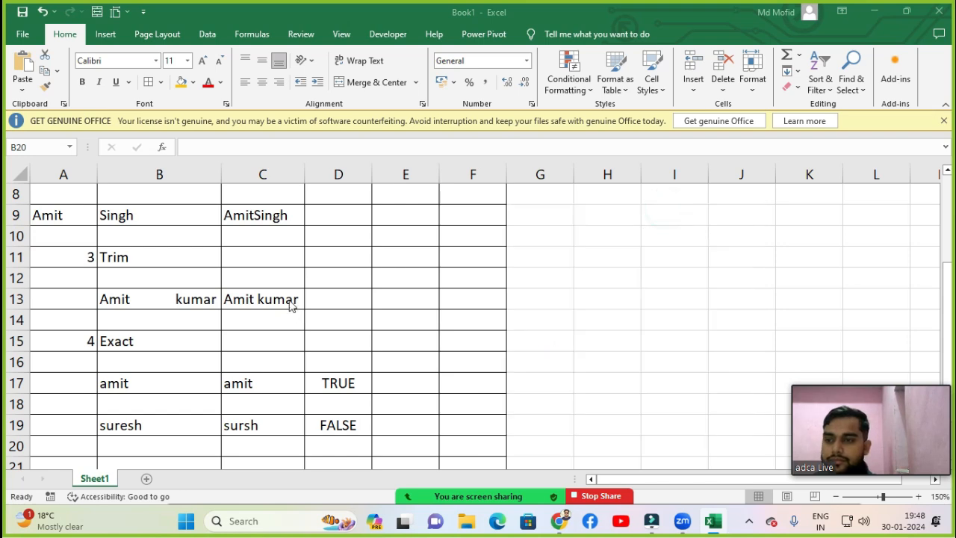
# Step: Return to the spreadsheet and jump to the top of the sheet with Ctrl+Home
pyautogui.click(307, 327)
pyautogui.click(307, 329)
pyautogui.click(206, 281)
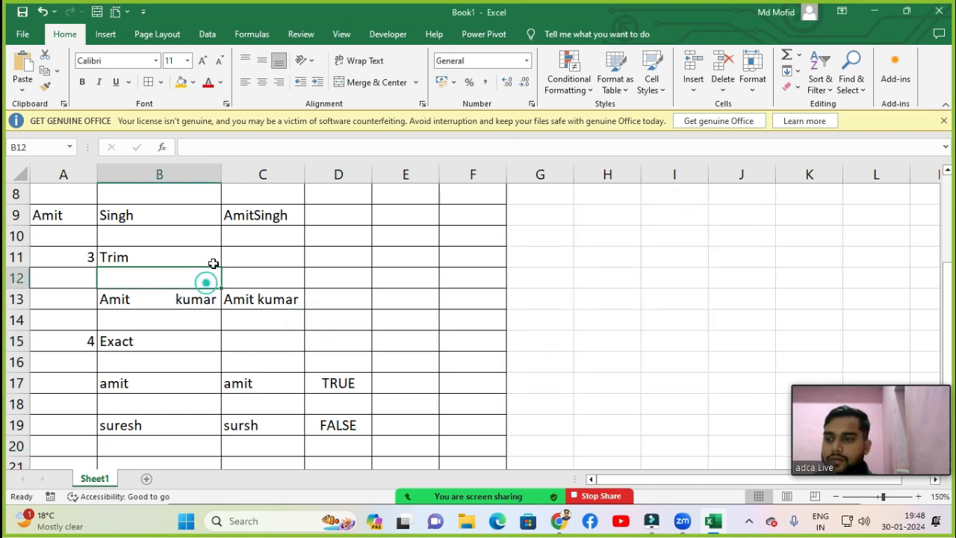
pyautogui.click(218, 242)
pyautogui.press('Up')
pyautogui.hotkey('ctrl', 'Home')
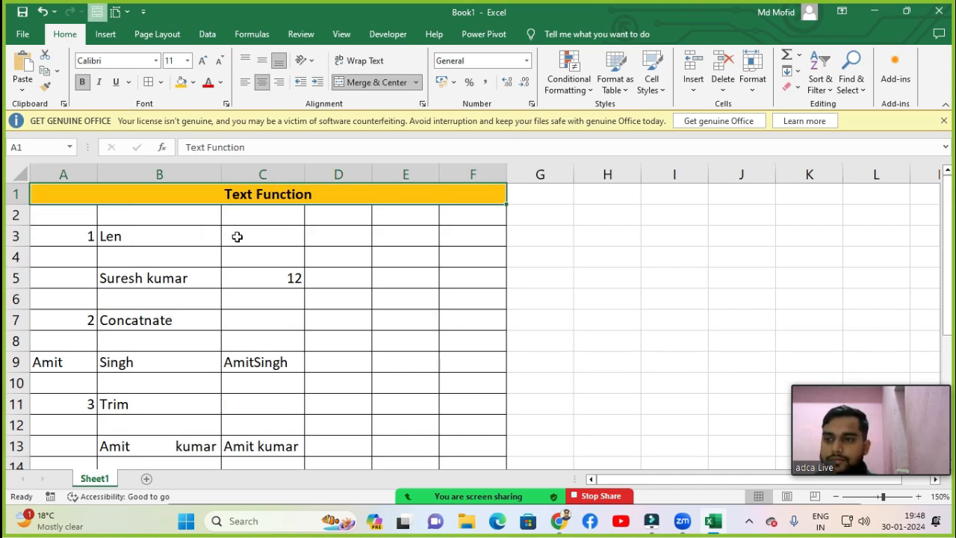
pyautogui.moveTo(457, 491)
pyautogui.click(392, 493)
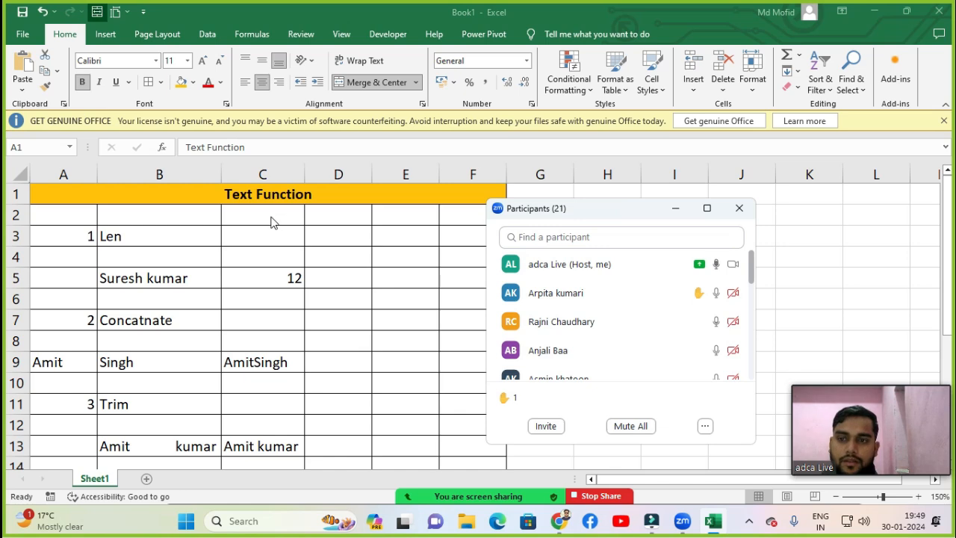
pyautogui.moveTo(617, 214); pyautogui.dragTo(365, 223)
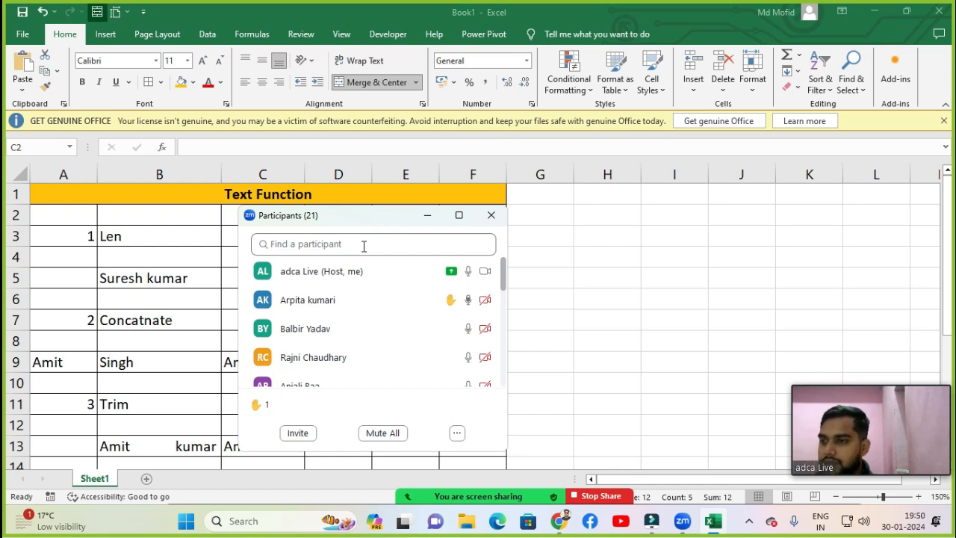
pyautogui.hotkey('alt', 'u')
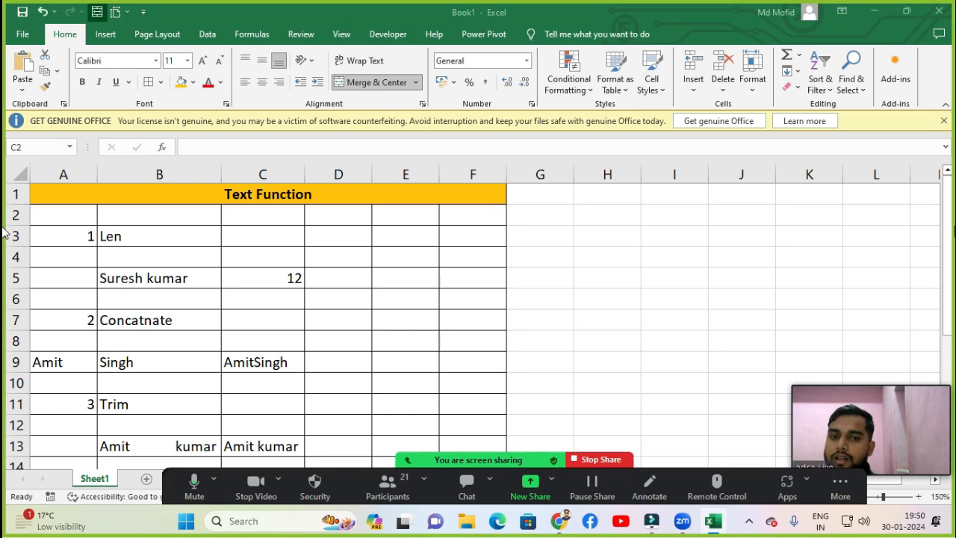
pyautogui.hotkey('ctrl', 'space')
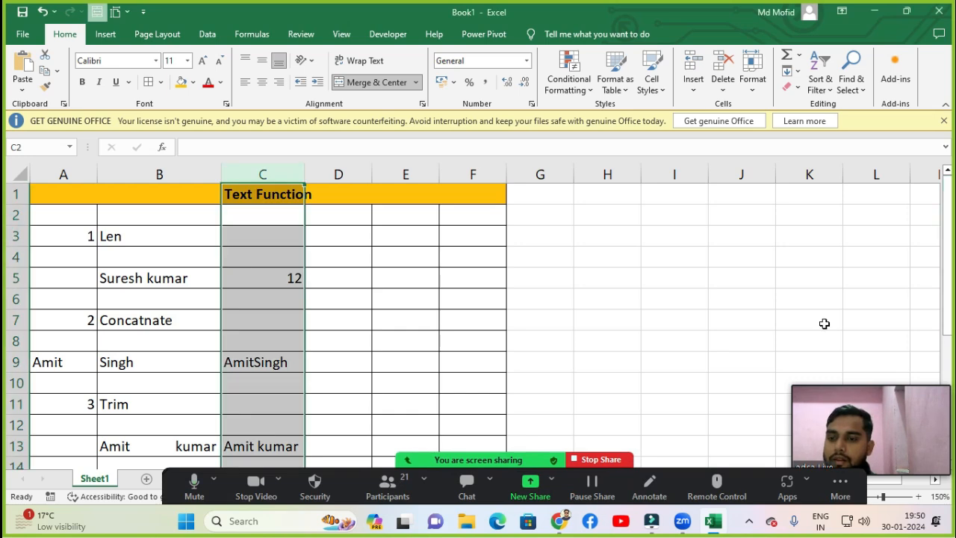
pyautogui.click(400, 484)
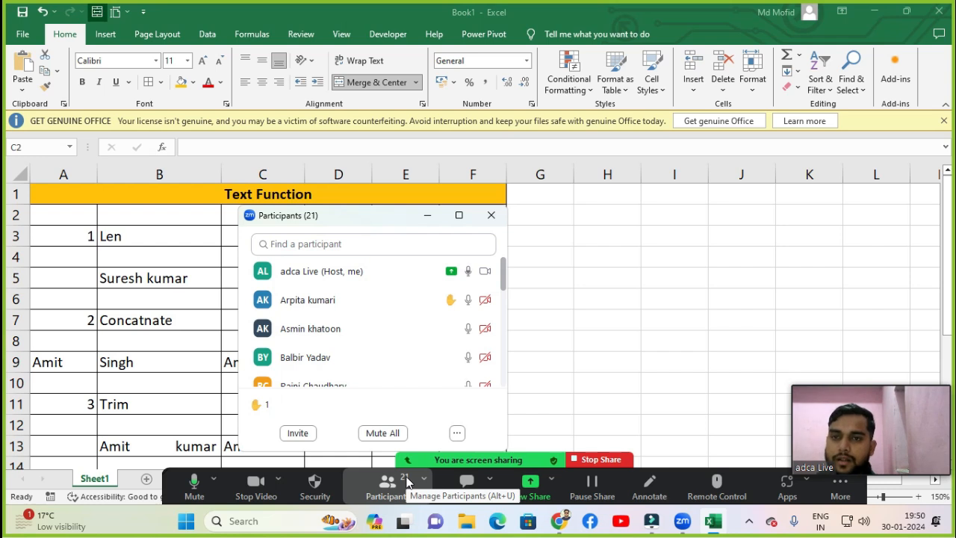
pyautogui.click(403, 436)
pyautogui.moveTo(404, 194); pyautogui.dragTo(286, 248)
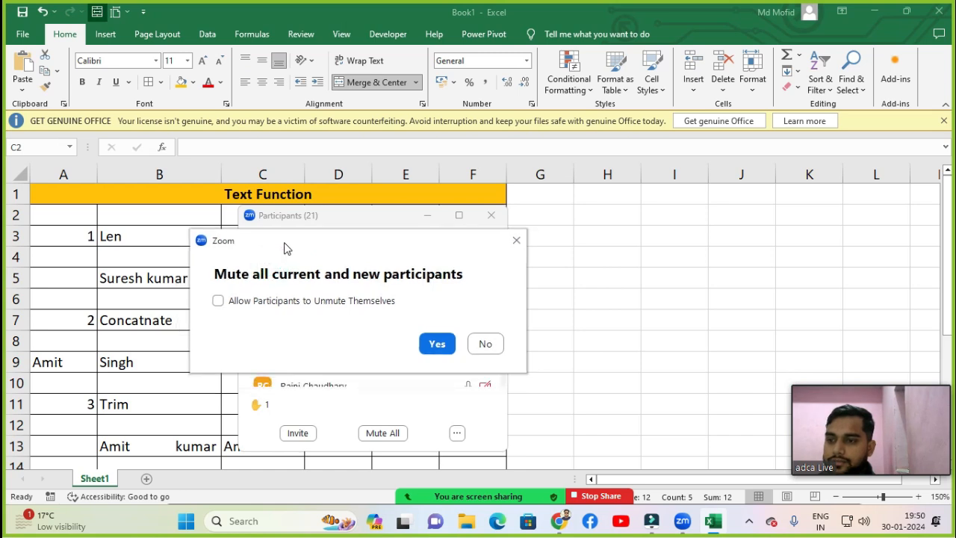
pyautogui.click(444, 350)
pyautogui.click(490, 216)
pyautogui.click(228, 368)
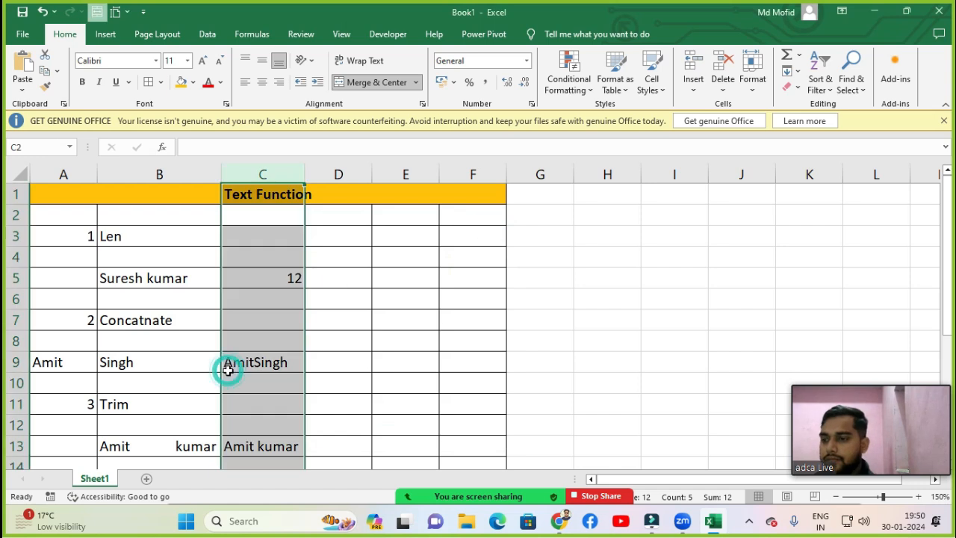
# Step: Enter example number 5 in A21 and the heading Upper in B21
pyautogui.press('Down')
pyautogui.press('Down')
pyautogui.press('Down')
pyautogui.press('Down')
pyautogui.press('Down')
pyautogui.press('Down')
pyautogui.press('Down')
pyautogui.press('Down')
pyautogui.press('Down')
pyautogui.press('Down')
pyautogui.press('Down')
pyautogui.press('Down')
pyautogui.press('Down')
pyautogui.press('Down')
pyautogui.press('Down')
pyautogui.press('Down')
pyautogui.press('Down')
pyautogui.press('Down')
pyautogui.press('Down')
pyautogui.press('Down')
pyautogui.press('Down')
pyautogui.press('Down')
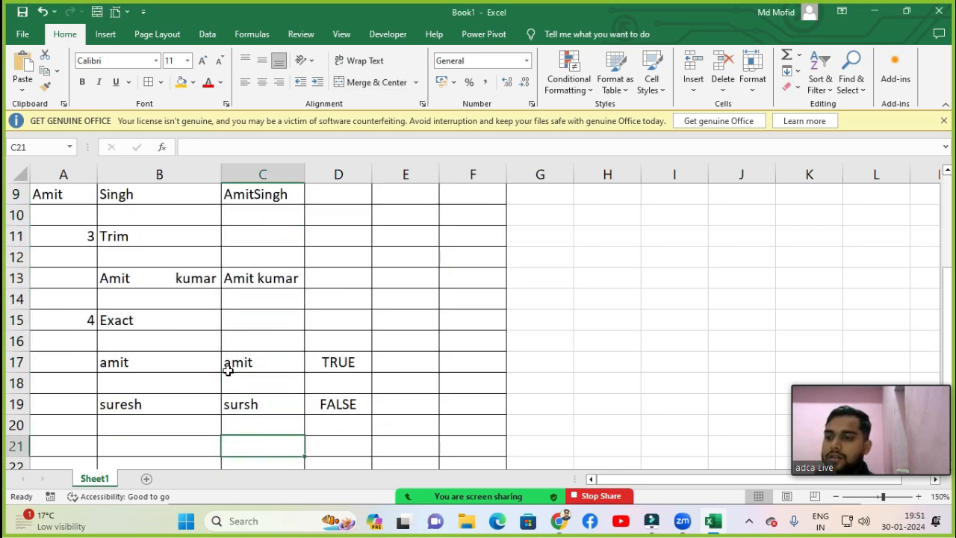
pyautogui.press('Left')
pyautogui.press('Left')
pyautogui.press('Up')
pyautogui.press('Up')
pyautogui.press('Up')
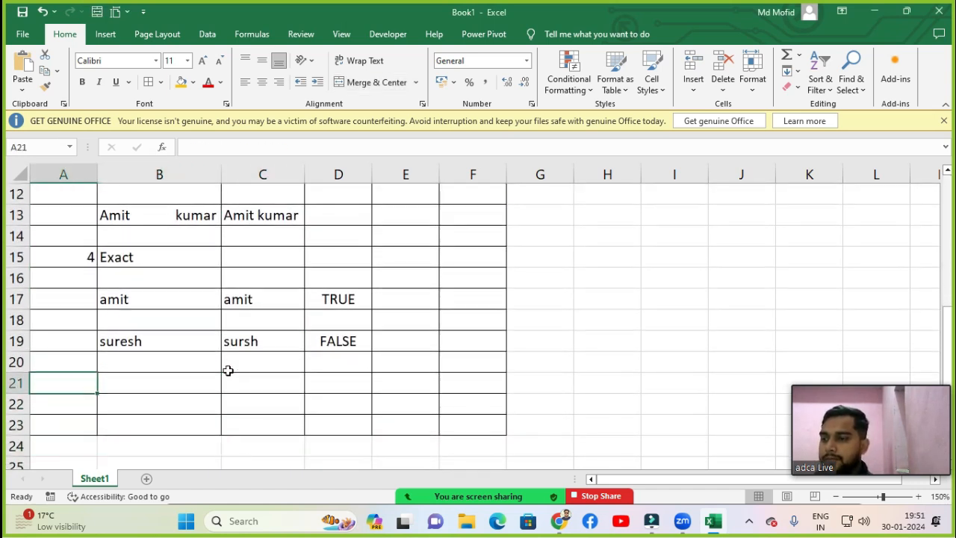
pyautogui.write('2')
pyautogui.press('Return')
pyautogui.press('Up')
pyautogui.write('5')
pyautogui.press('Return')
pyautogui.press('Up')
pyautogui.press('Right')
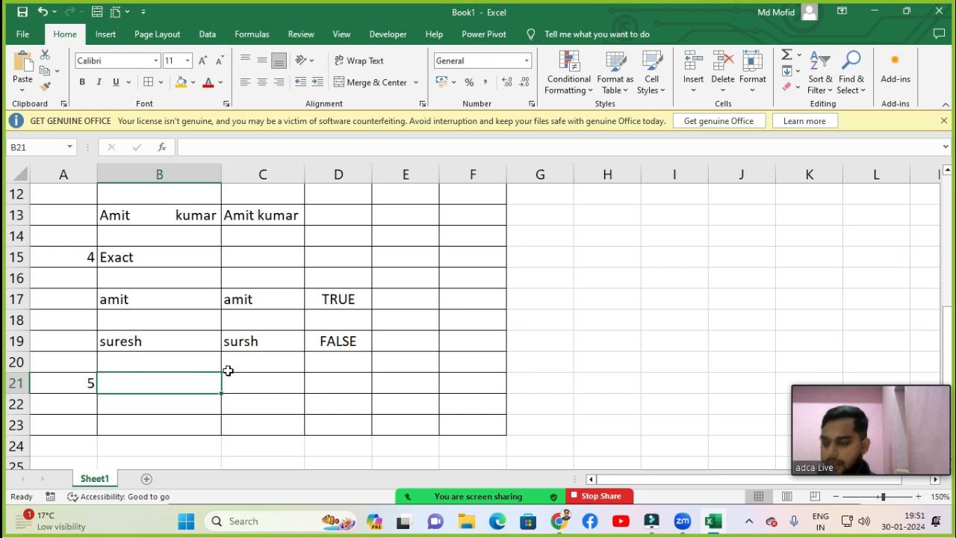
pyautogui.write('Upper')
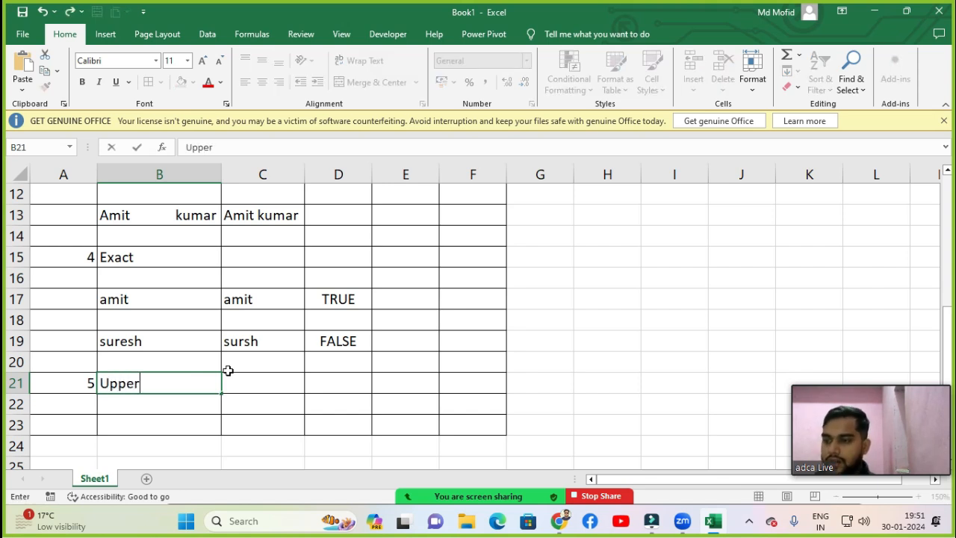
pyautogui.press('Return')
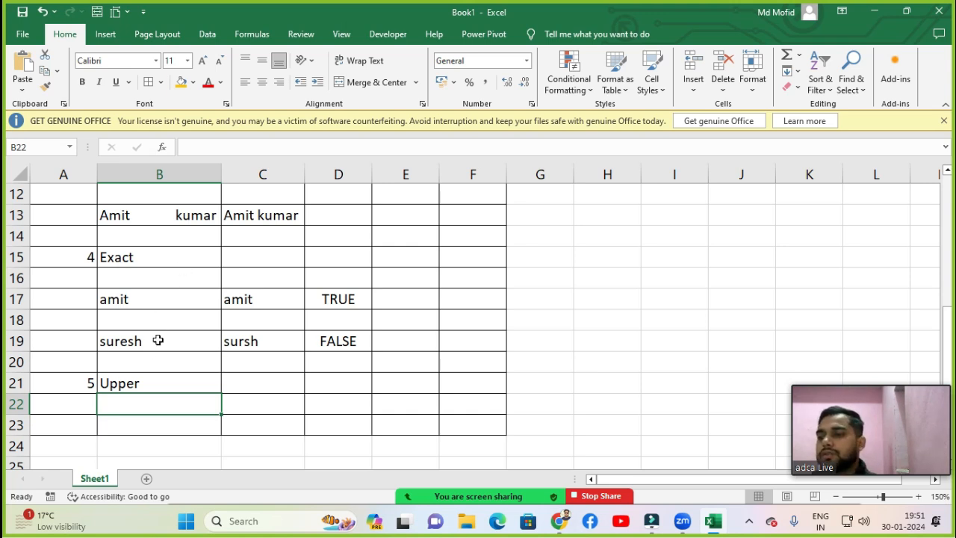
# Step: Type a lowercase sample name into B23
pyautogui.click(154, 380)
pyautogui.click(152, 399)
pyautogui.click(186, 424)
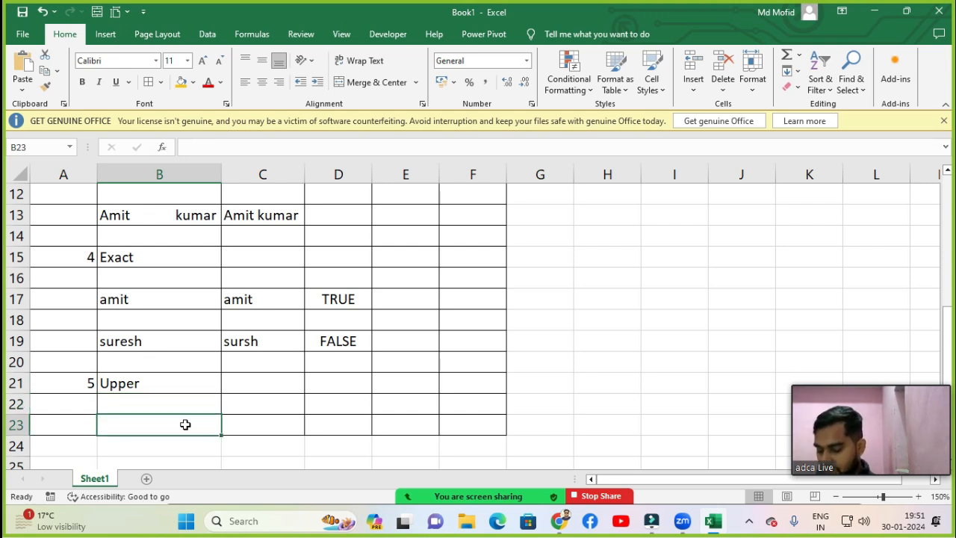
pyautogui.write('amit kumar')
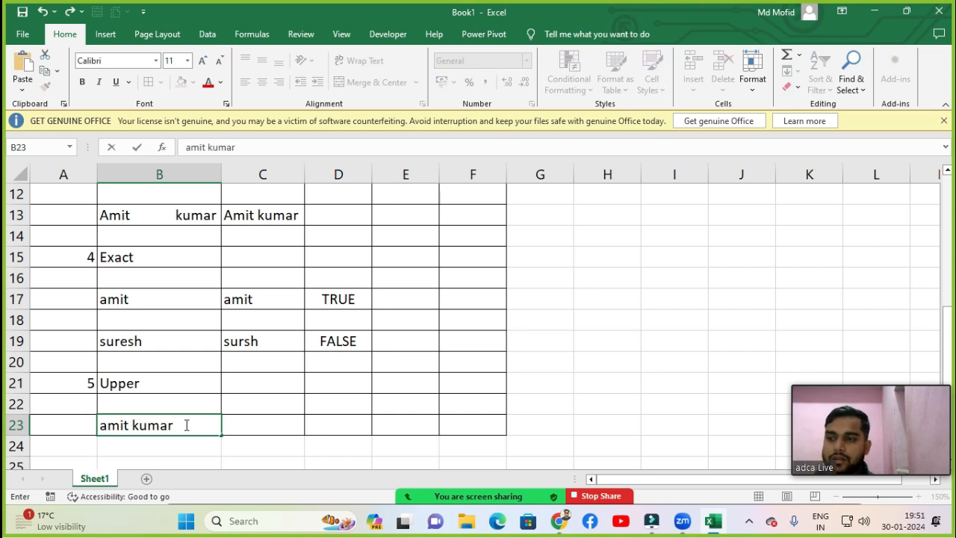
pyautogui.press('Return')
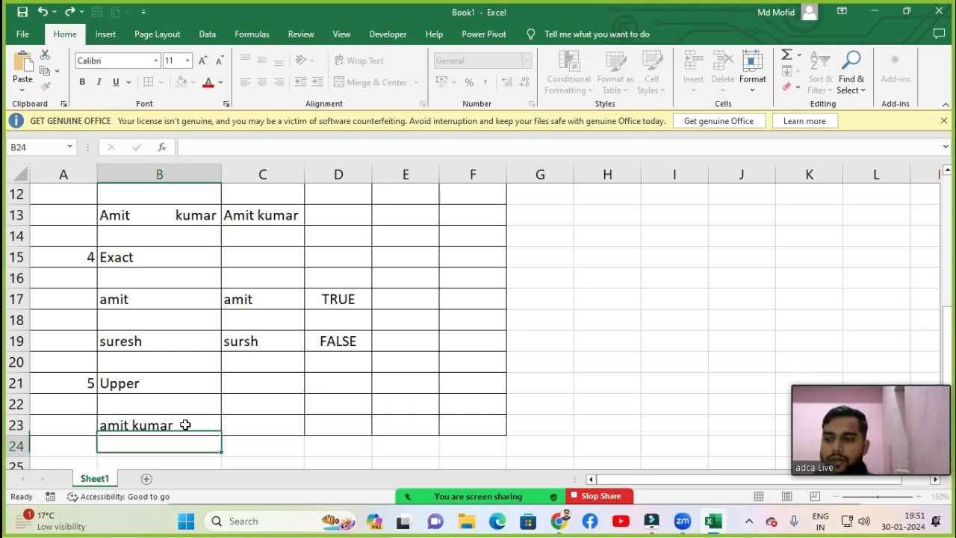
# Step: Add all borders to the block from row 23 down to row 32, columns A–F
pyautogui.press('Down')
pyautogui.press('Left')
pyautogui.press('Up')
pyautogui.press('Up')
pyautogui.hotkey('shift', 'Right')
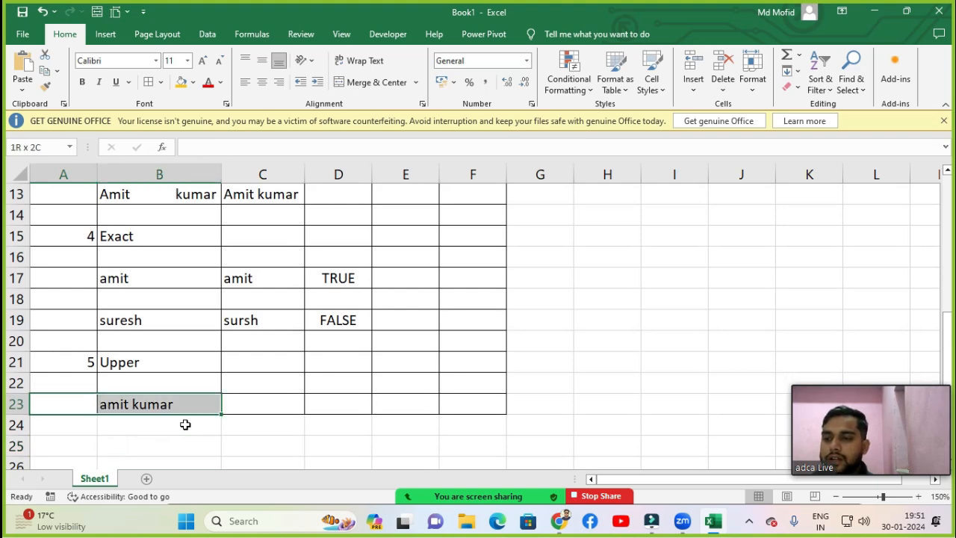
pyautogui.hotkey('shift', 'Right')
pyautogui.hotkey('shift', 'Right')
pyautogui.hotkey('shift', 'Right')
pyautogui.hotkey('shift', 'Right')
pyautogui.hotkey('shift', 'Down')
pyautogui.hotkey('shift', 'Down')
pyautogui.hotkey('shift', 'Down')
pyautogui.hotkey('shift', 'Down')
pyautogui.hotkey('shift', 'Down')
pyautogui.hotkey('shift', 'Down')
pyautogui.hotkey('shift', 'Down')
pyautogui.hotkey('shift', 'Down')
pyautogui.hotkey('shift', 'Down')
pyautogui.hotkey('alt', 'h')
pyautogui.press('b')
pyautogui.press('a')
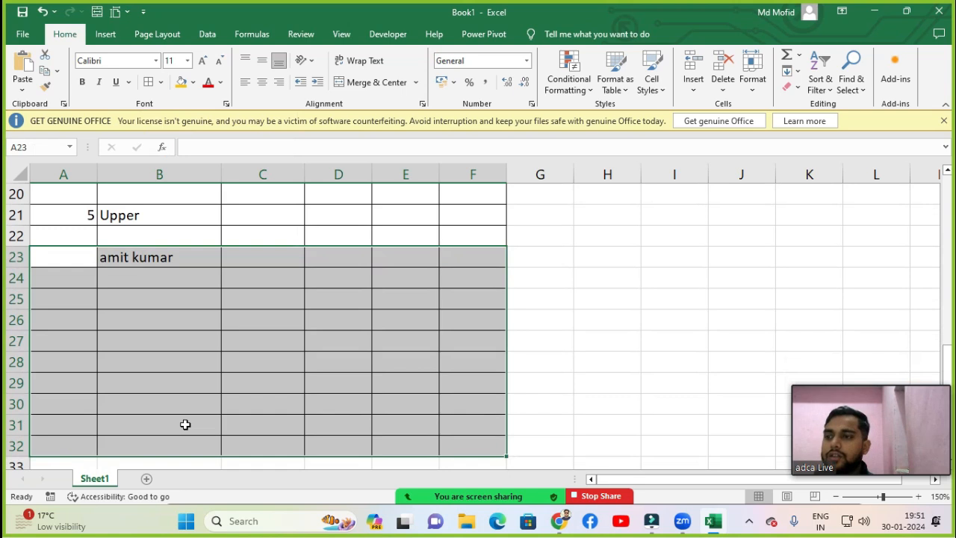
pyautogui.press('Up')
pyautogui.press('Down')
pyautogui.press('Right')
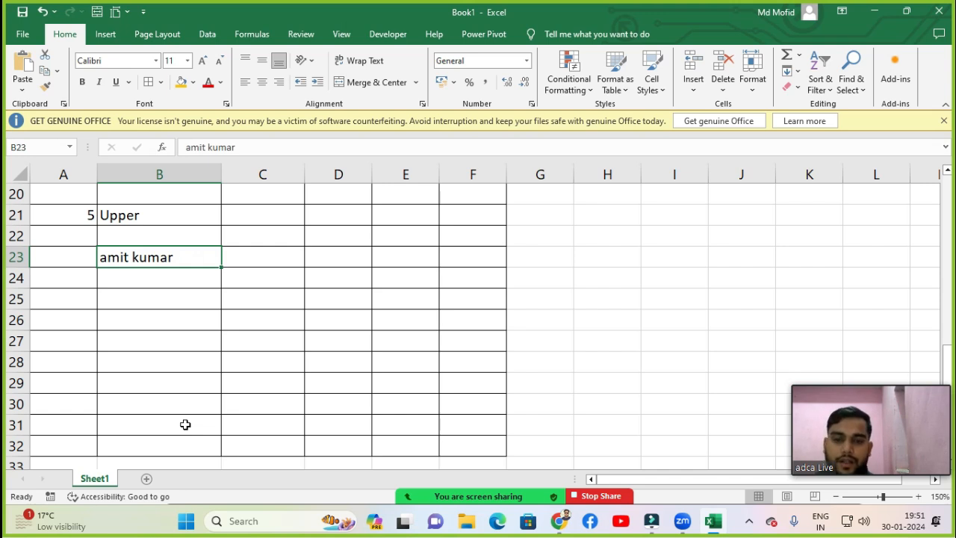
pyautogui.press('Right')
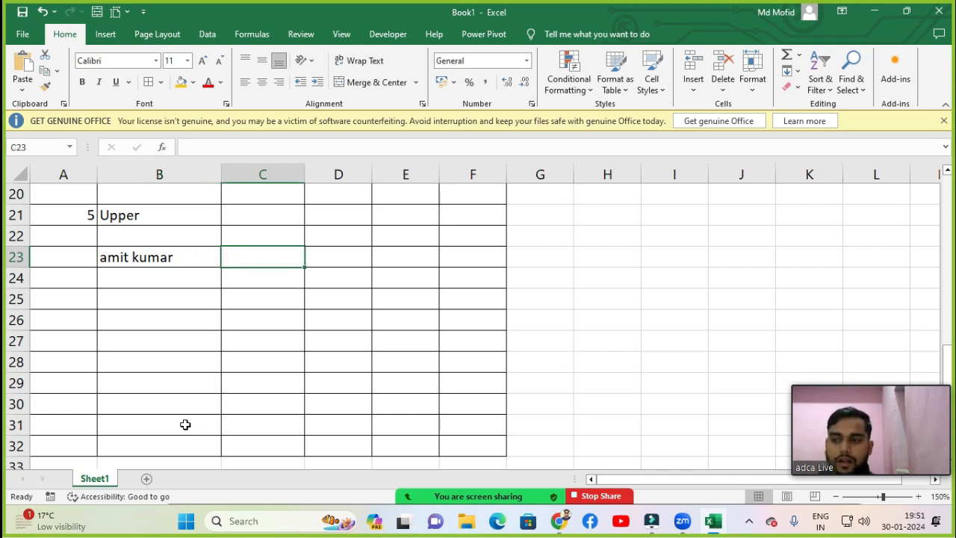
# Step: Enter =UPPER(B23) in C23 and autofit column C to show the capitalised name
pyautogui.write('=upp')
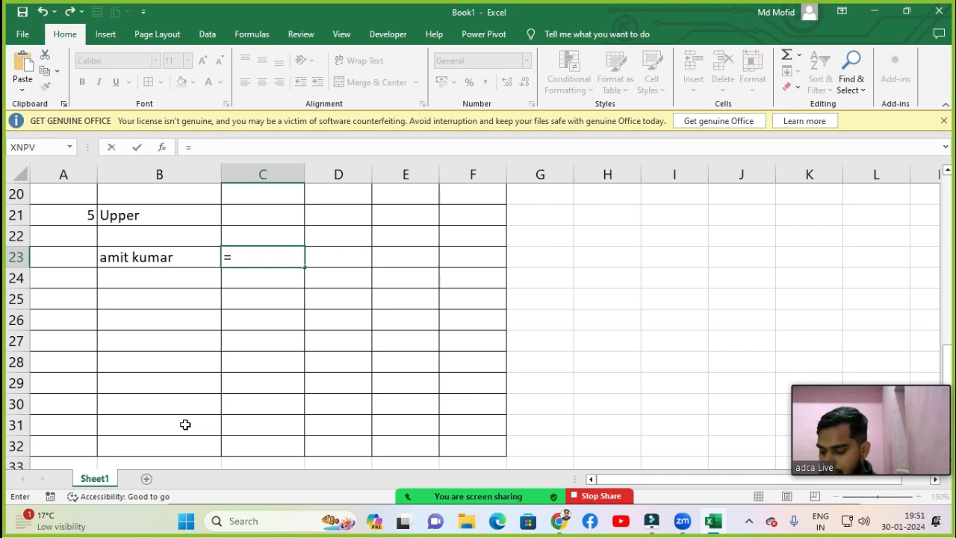
pyautogui.press('Tab')
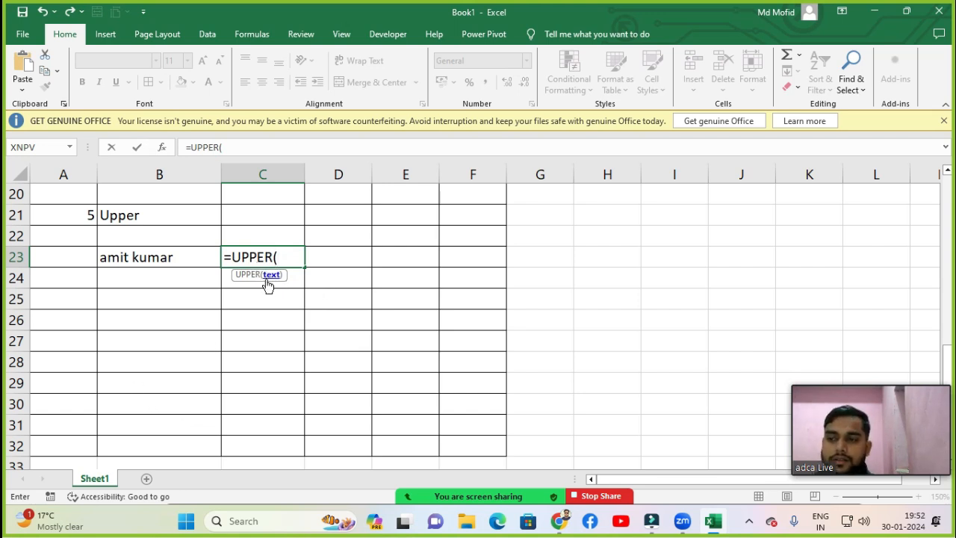
pyautogui.click(124, 260)
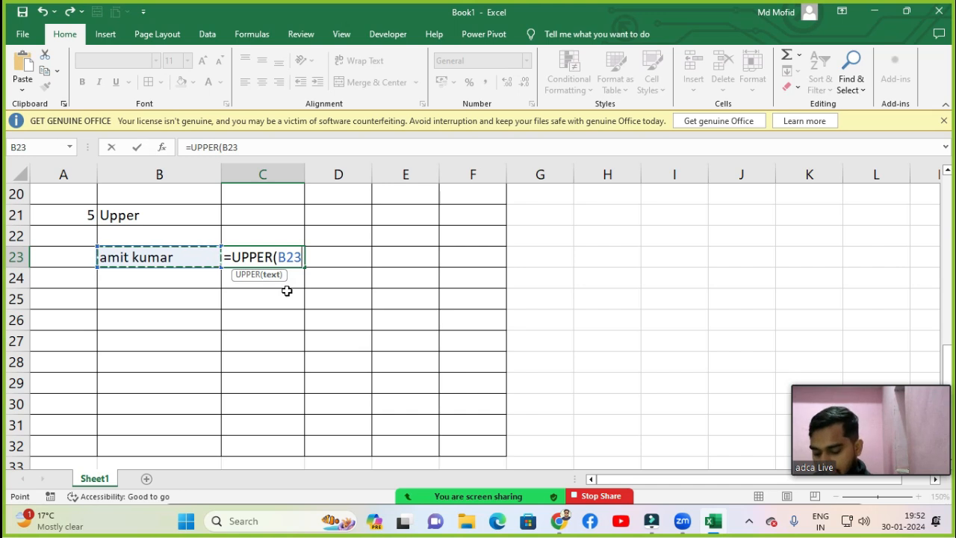
pyautogui.write(')')
pyautogui.press('Return')
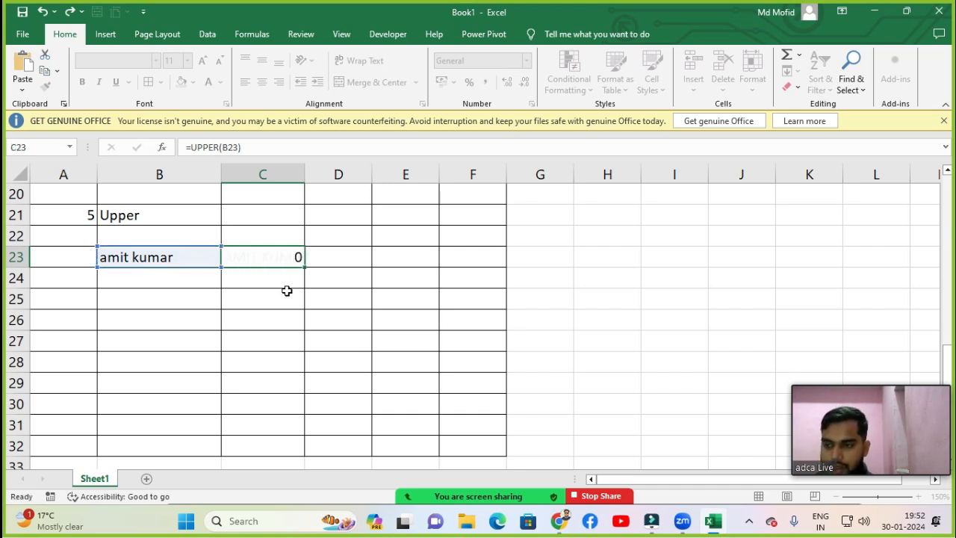
pyautogui.doubleClick(304, 174)
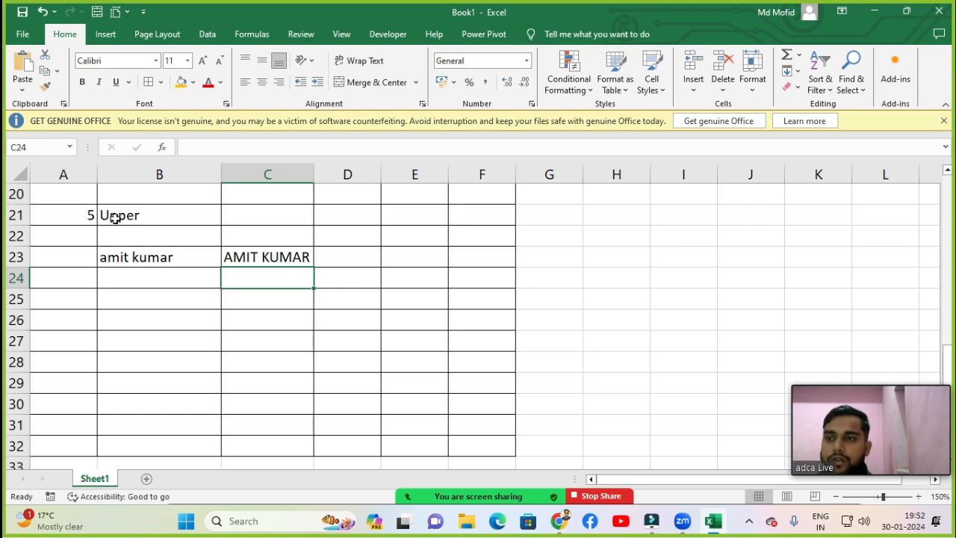
# Step: Enter example number 6 in A25 and the heading Lower in B25
pyautogui.click(80, 306)
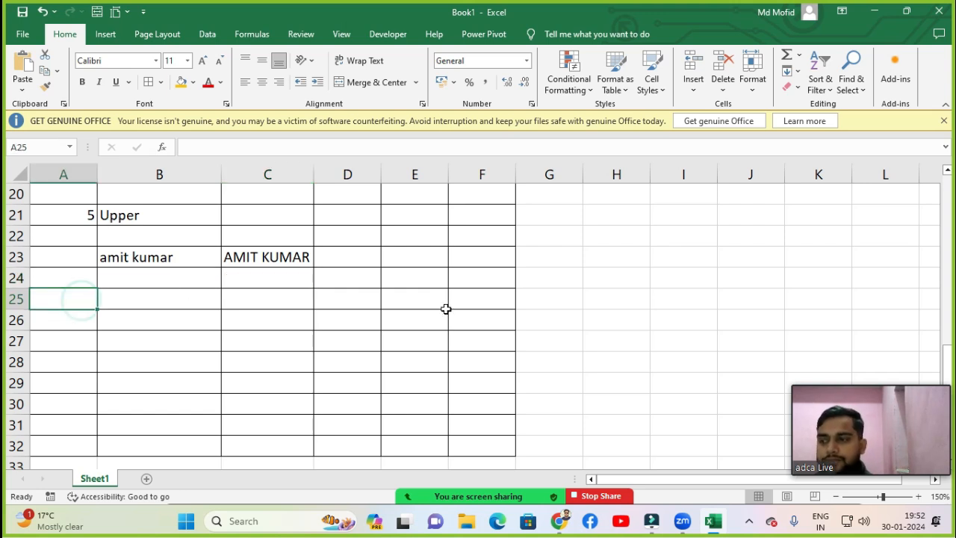
pyautogui.write('6')
pyautogui.press('Return')
pyautogui.press('Up')
pyautogui.press('Right')
pyautogui.write('Lower')
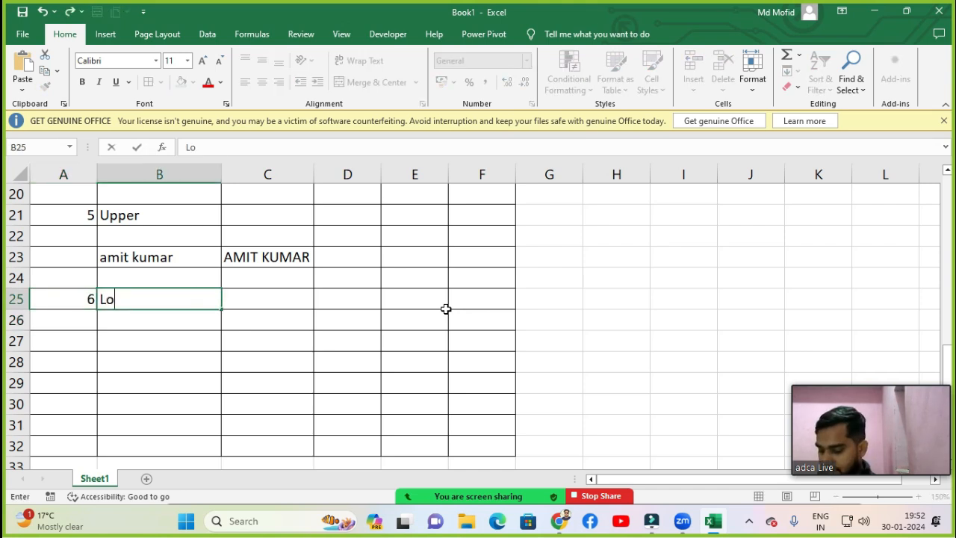
pyautogui.press('Return')
pyautogui.press('Return')
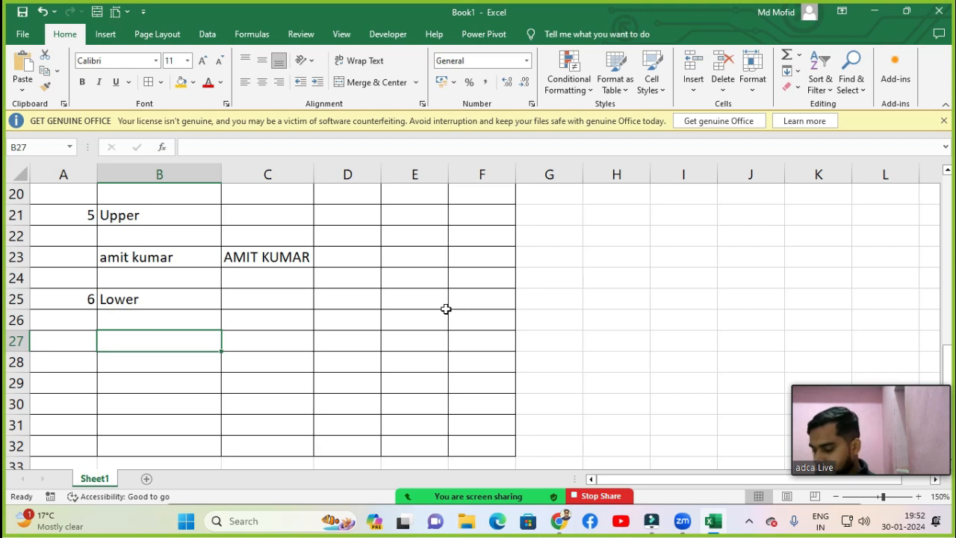
# Step: Type an uppercase sample name into B27
pyautogui.write('AMI')
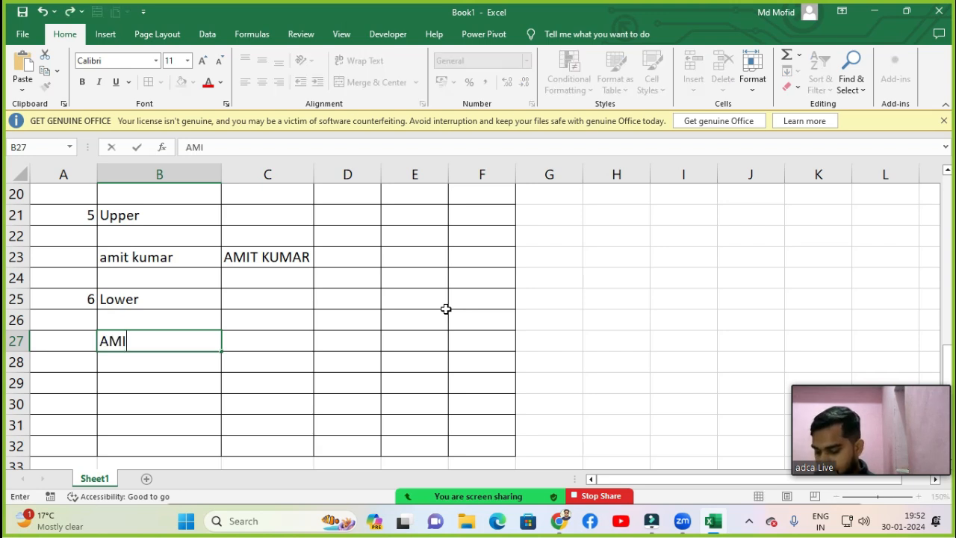
pyautogui.write('T K')
pyautogui.press('BackSpace')
pyautogui.press('BackSpace')
pyautogui.press('BackSpace')
pyautogui.press('BackSpace')
pyautogui.press('BackSpace')
pyautogui.press('BackSpace')
pyautogui.write('S')
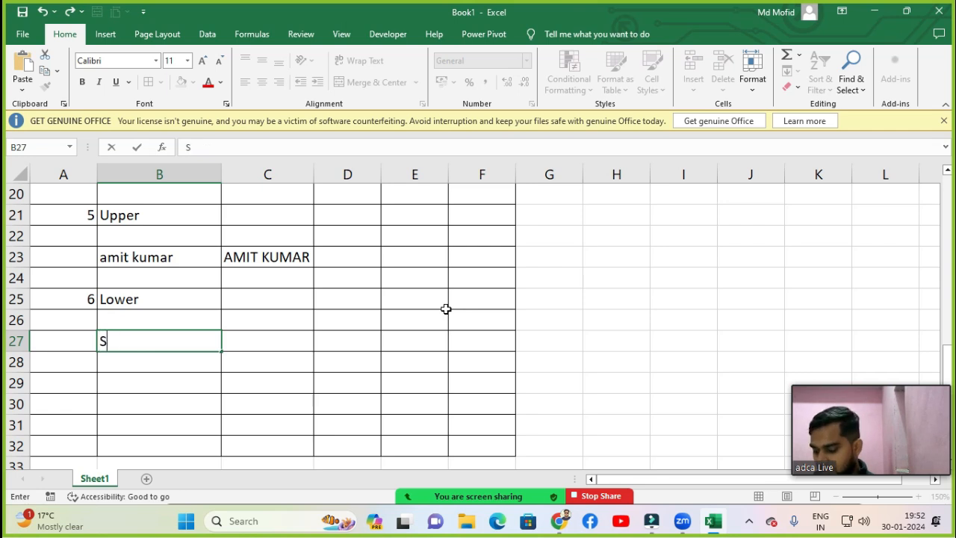
pyautogui.write('URERSH KUMAR')
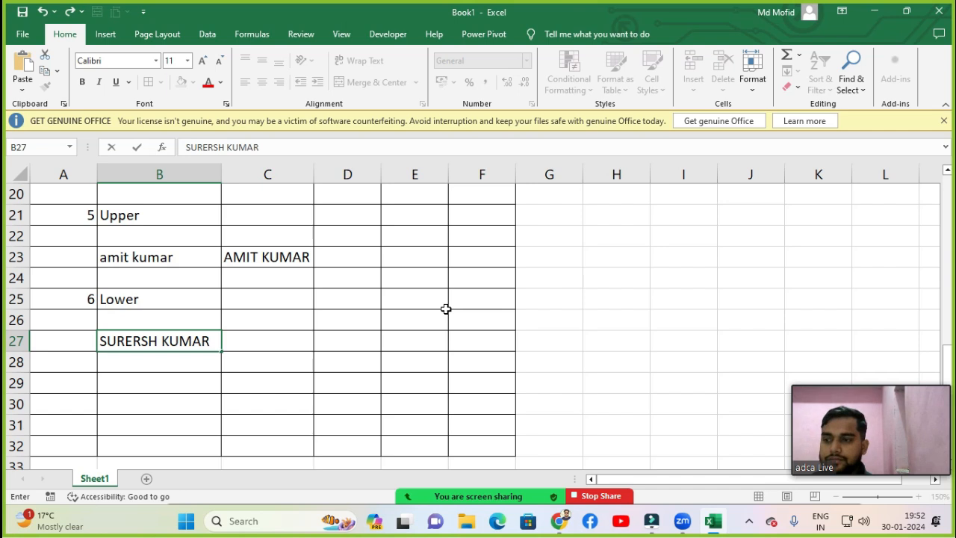
pyautogui.press('Return')
pyautogui.press('Up')
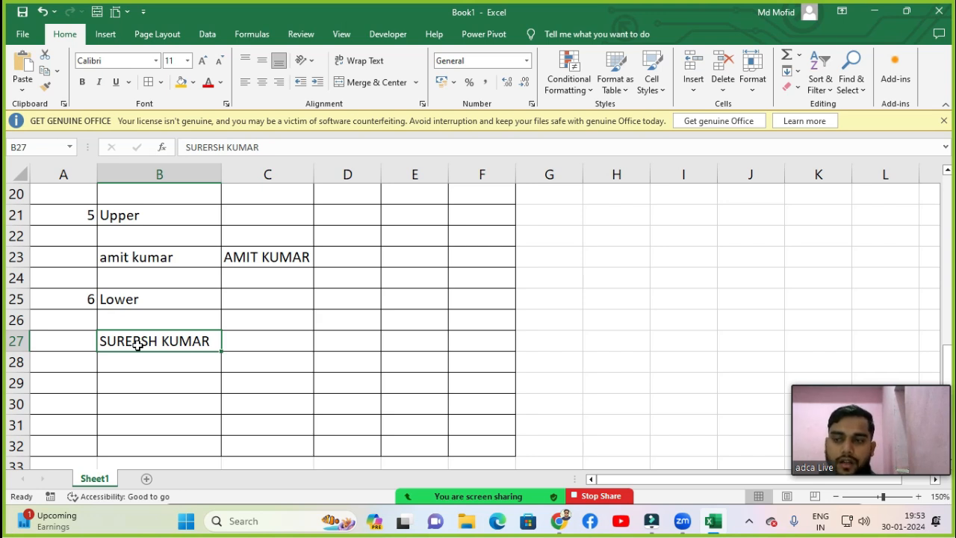
# Step: Enter =LOWER(B27) in C27 and widen column C to fit the lowercase result
pyautogui.click(250, 345)
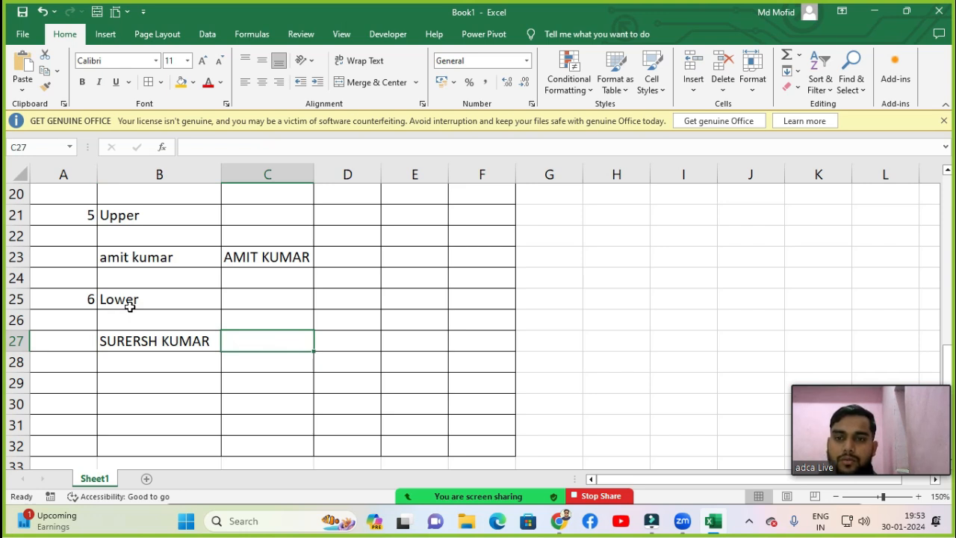
pyautogui.write('=')
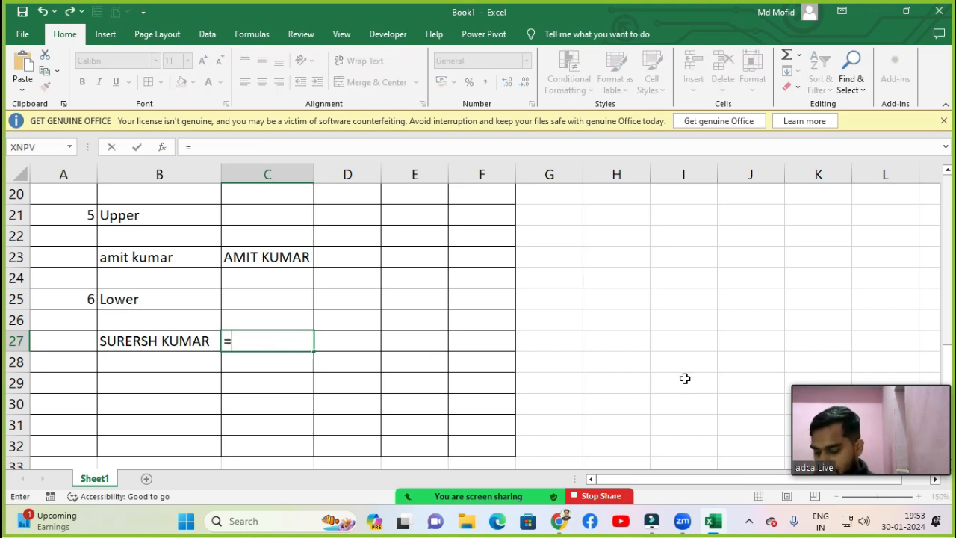
pyautogui.write('LOWER(')
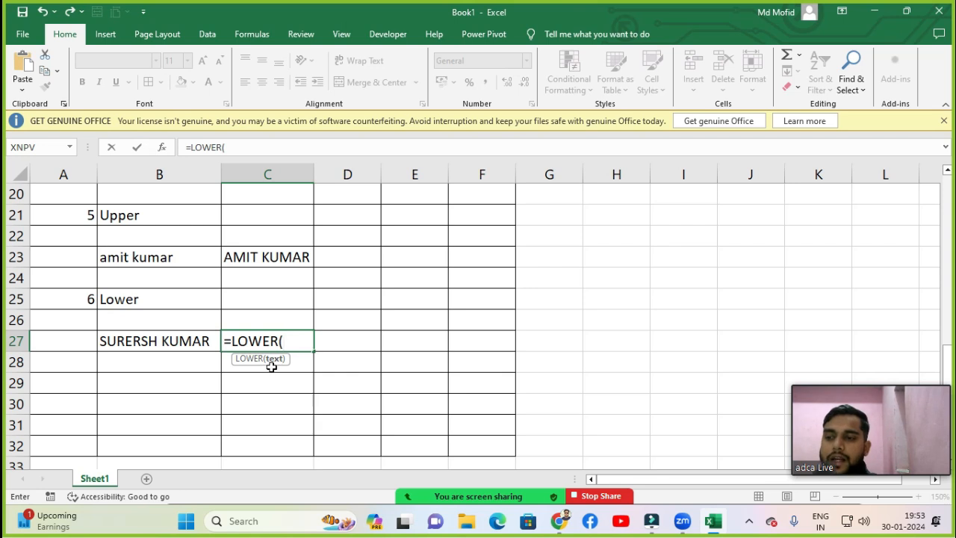
pyautogui.click(156, 339)
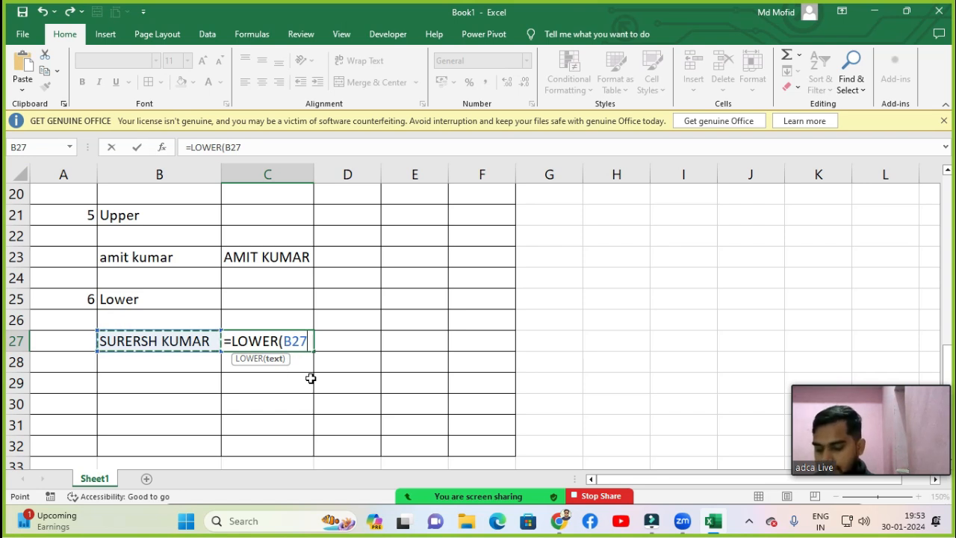
pyautogui.write(')')
pyautogui.press('Return')
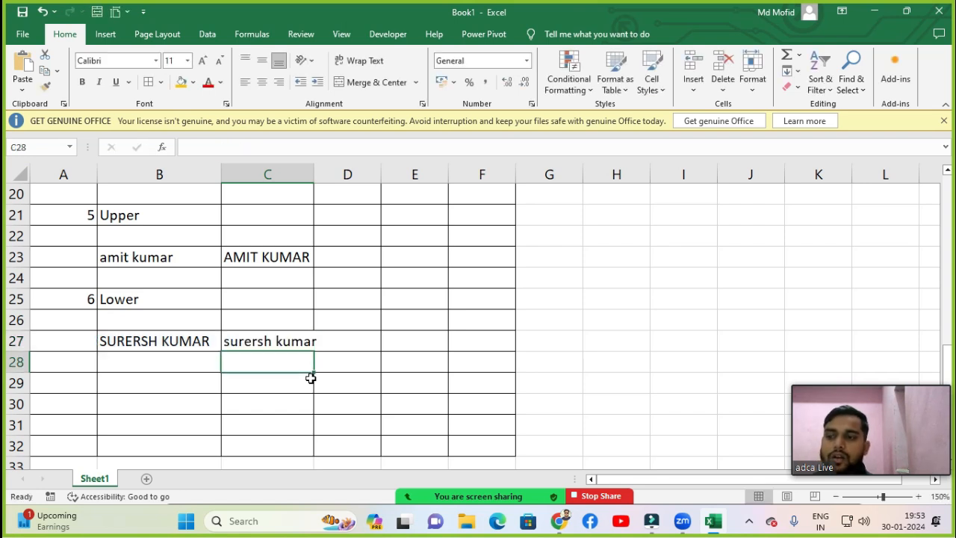
pyautogui.moveTo(314, 174); pyautogui.dragTo(322, 174)
pyautogui.click(260, 343)
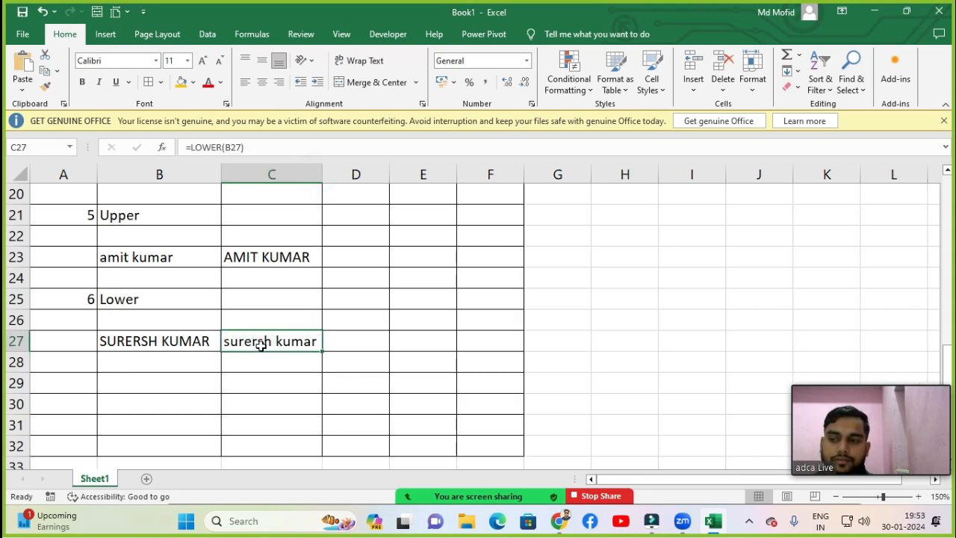
# Step: Enter example number 7 in A29 and the heading Proper in B29
pyautogui.click(88, 388)
pyautogui.write('7')
pyautogui.press('Return')
pyautogui.press('Up')
pyautogui.press('Right')
pyautogui.write('pROPER')
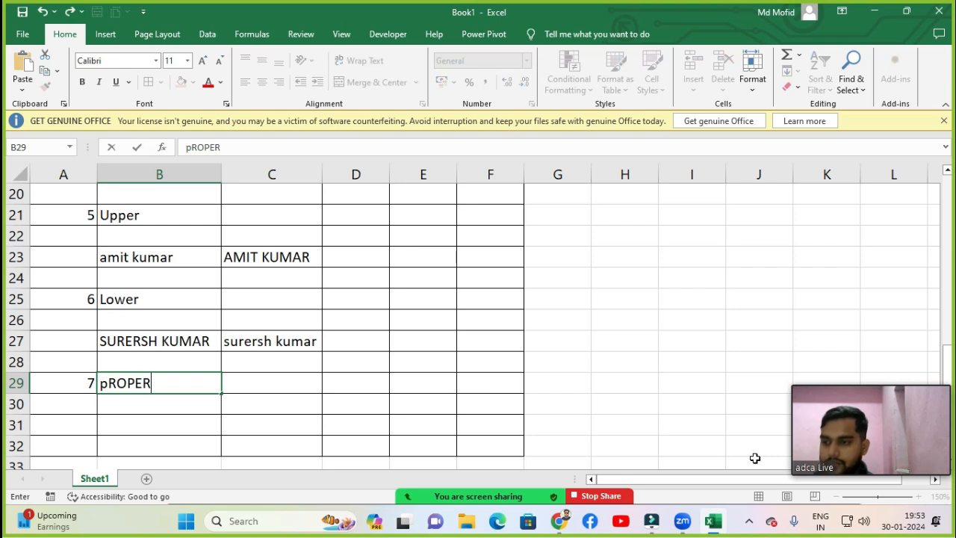
pyautogui.press('Return')
pyautogui.press('Up')
pyautogui.press('Down')
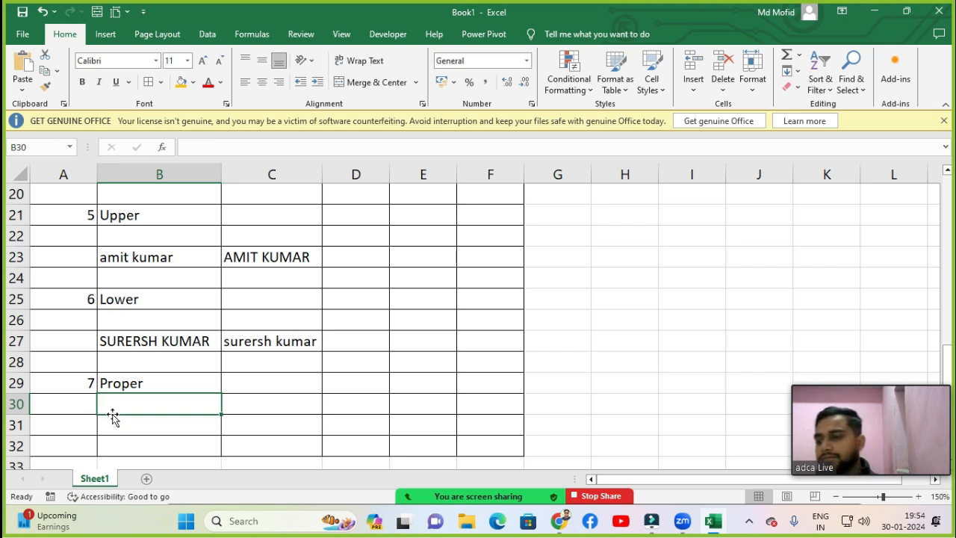
# Step: Type a lowercase sample name into B31
pyautogui.click(112, 417)
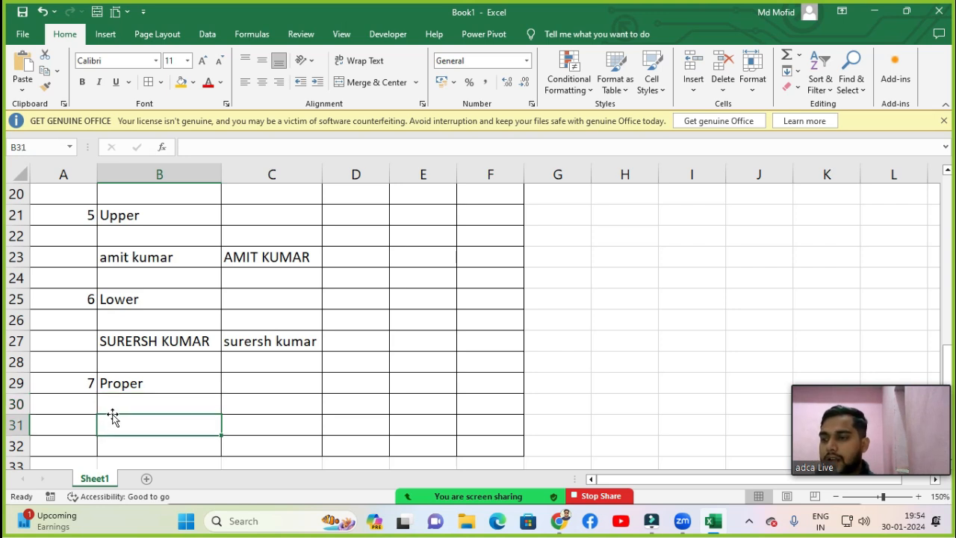
pyautogui.write('amit')
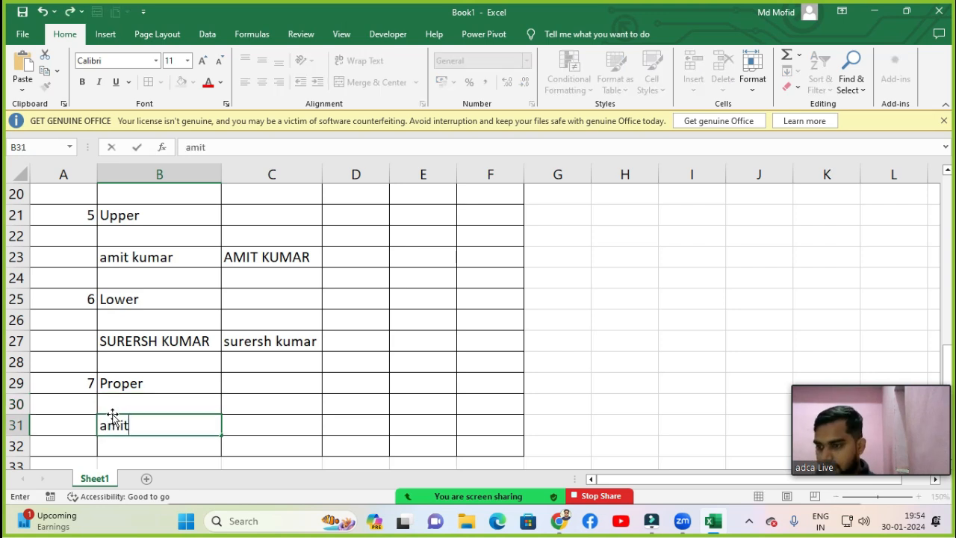
pyautogui.write(' kumar')
pyautogui.press('Return')
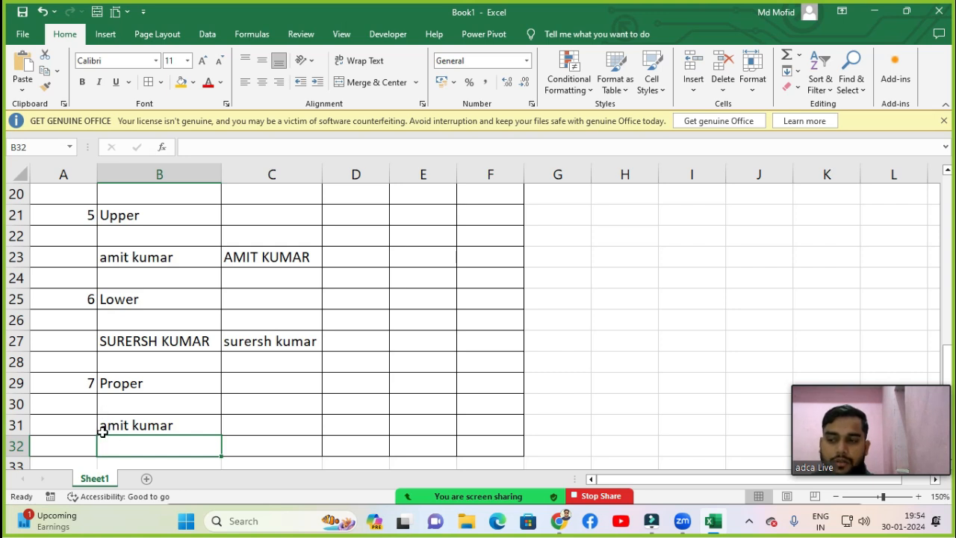
pyautogui.click(149, 423)
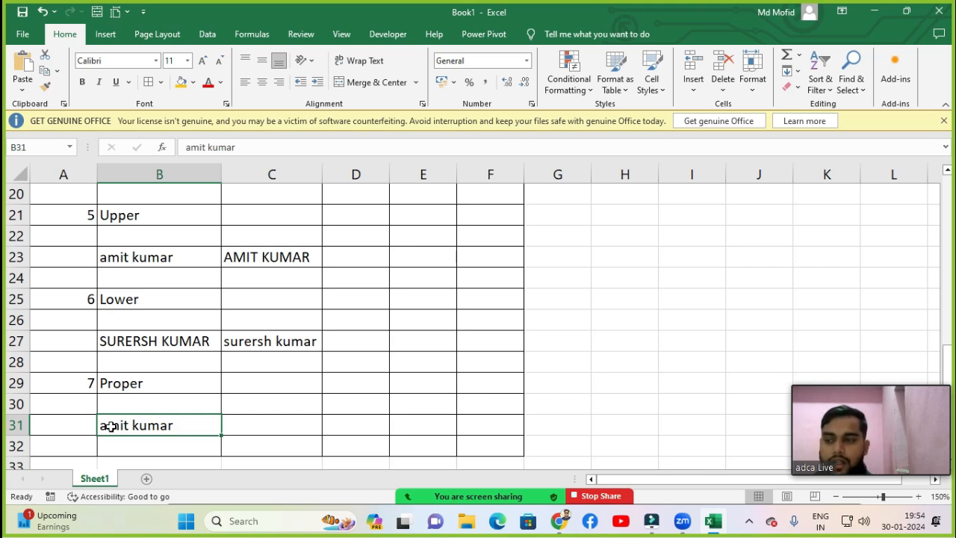
# Step: Enter =PROPER(B31) in C31 to capitalise each word of the sample name
pyautogui.press('Right')
pyautogui.write('=pro')
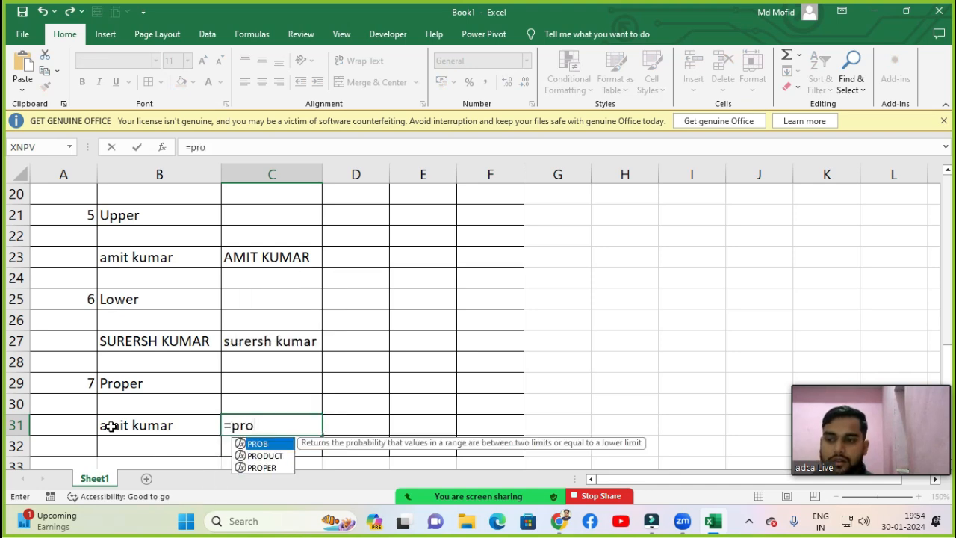
pyautogui.press('Down')
pyautogui.press('Down')
pyautogui.press('Tab')
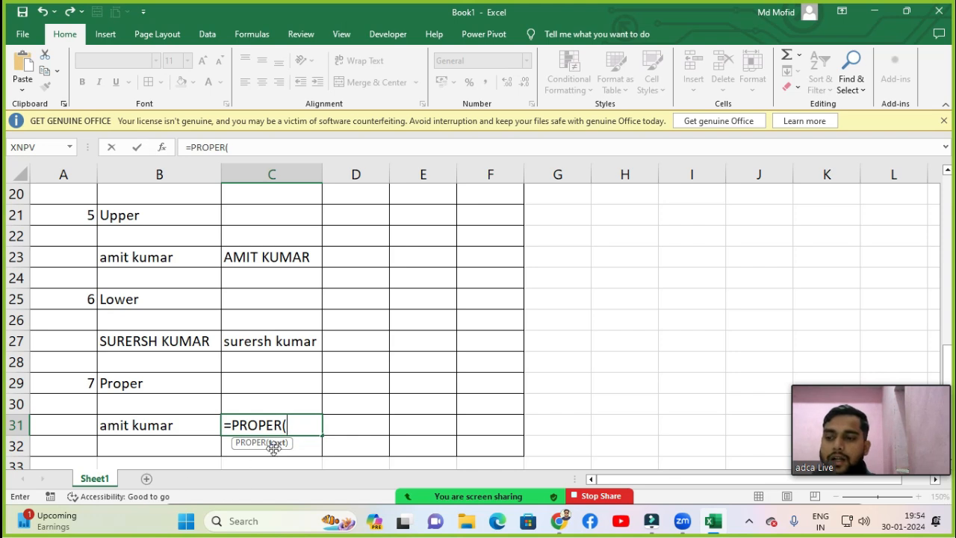
pyautogui.click(175, 426)
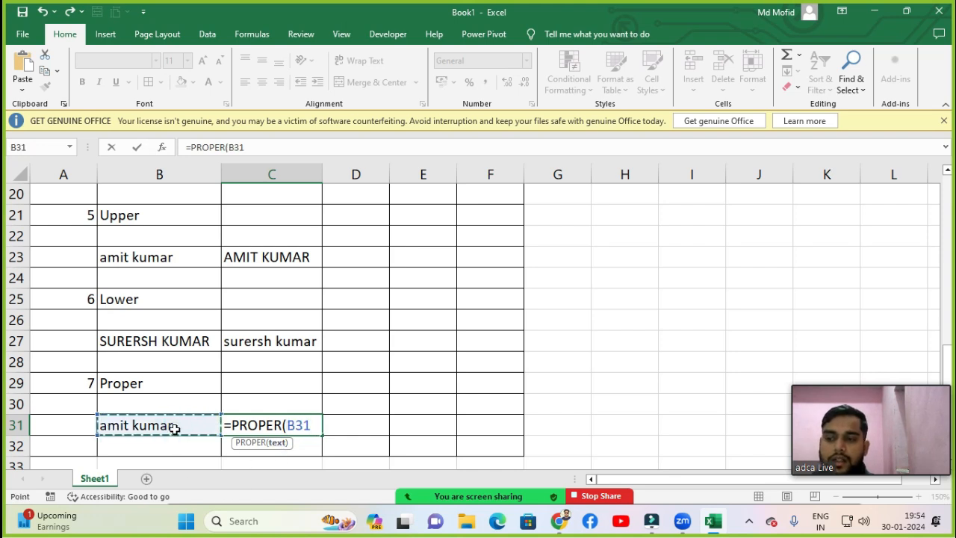
pyautogui.write(')')
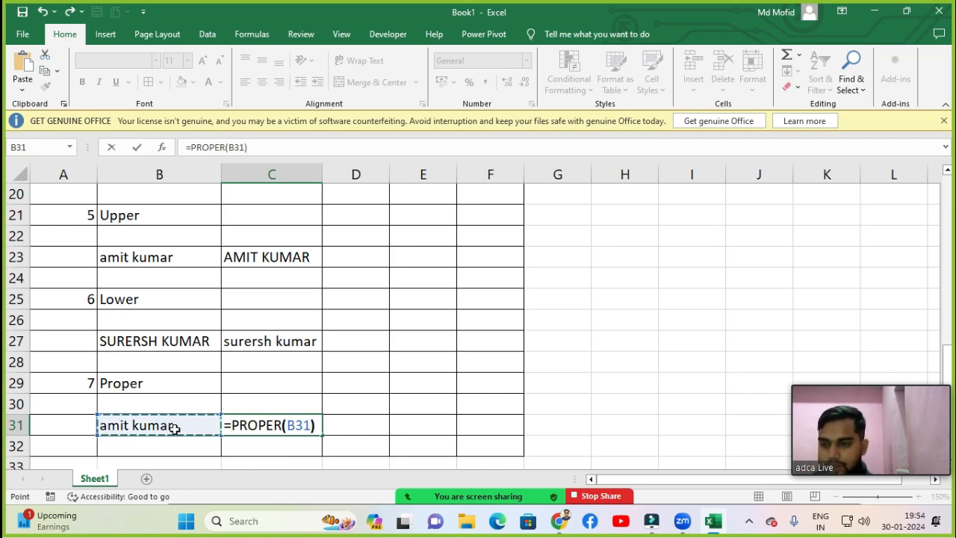
pyautogui.press('Return')
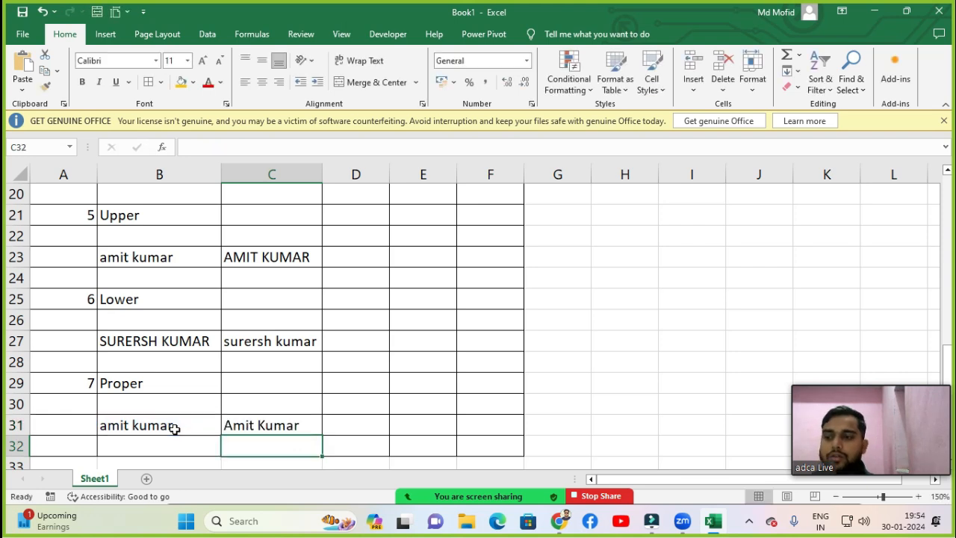
pyautogui.click(229, 431)
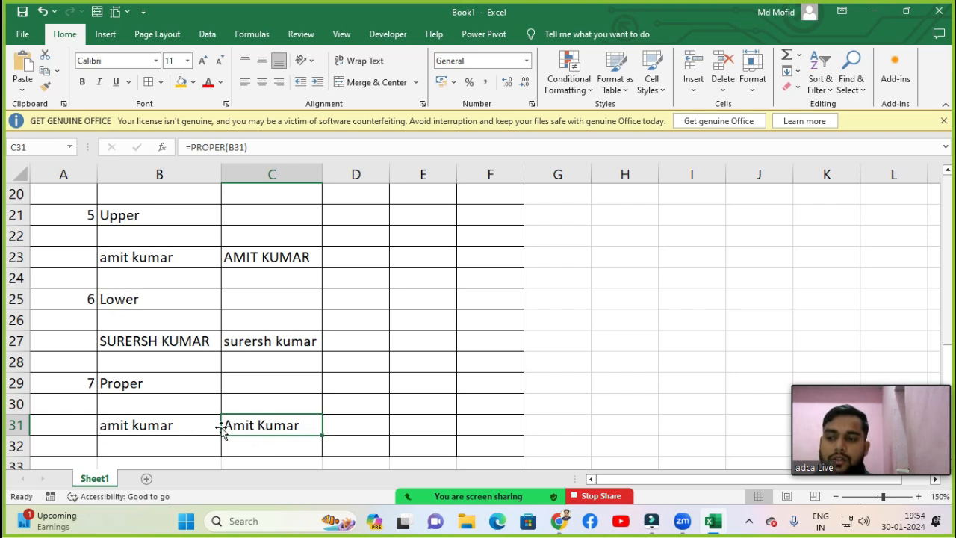
pyautogui.scroll(-2, 254, 425)
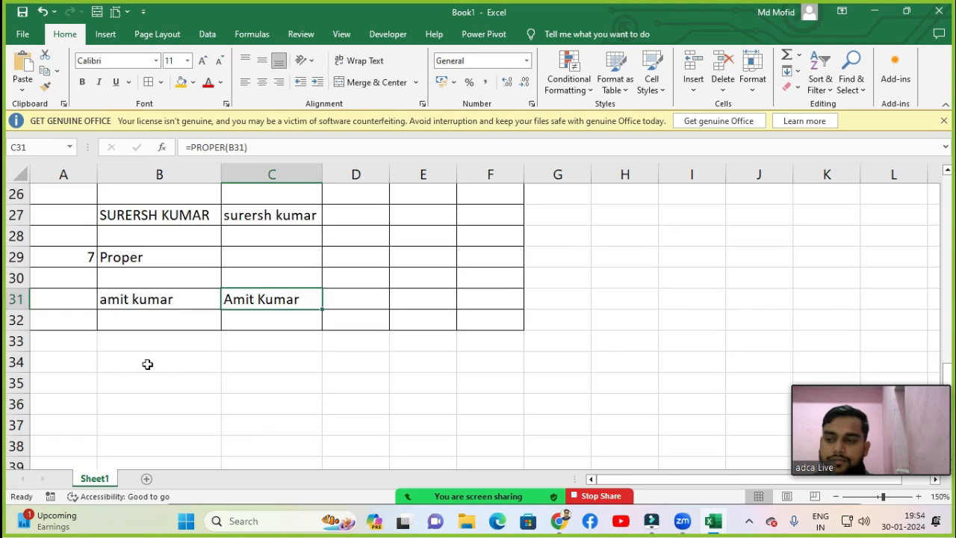
pyautogui.click(90, 336)
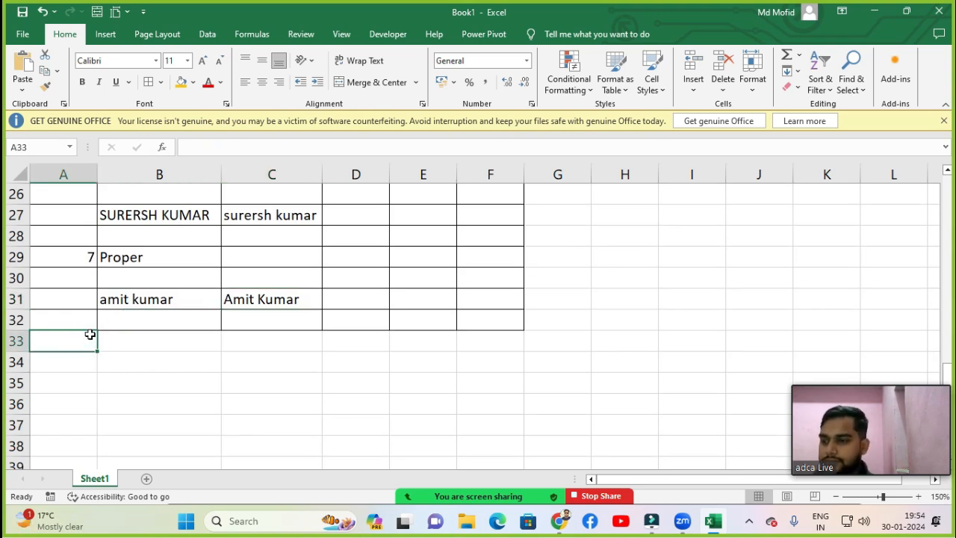
# Step: Select the A33:F41 block for the next bordered example
pyautogui.hotkey('shift', 'Right')
pyautogui.hotkey('shift', 'Right')
pyautogui.hotkey('shift', 'Right')
pyautogui.hotkey('shift', 'Right')
pyautogui.hotkey('shift', 'Right')
pyautogui.hotkey('shift', 'Down')
pyautogui.hotkey('shift', 'Down')
pyautogui.hotkey('shift', 'Down')
pyautogui.hotkey('shift', 'Down')
pyautogui.hotkey('shift', 'Down')
pyautogui.hotkey('shift', 'Down')
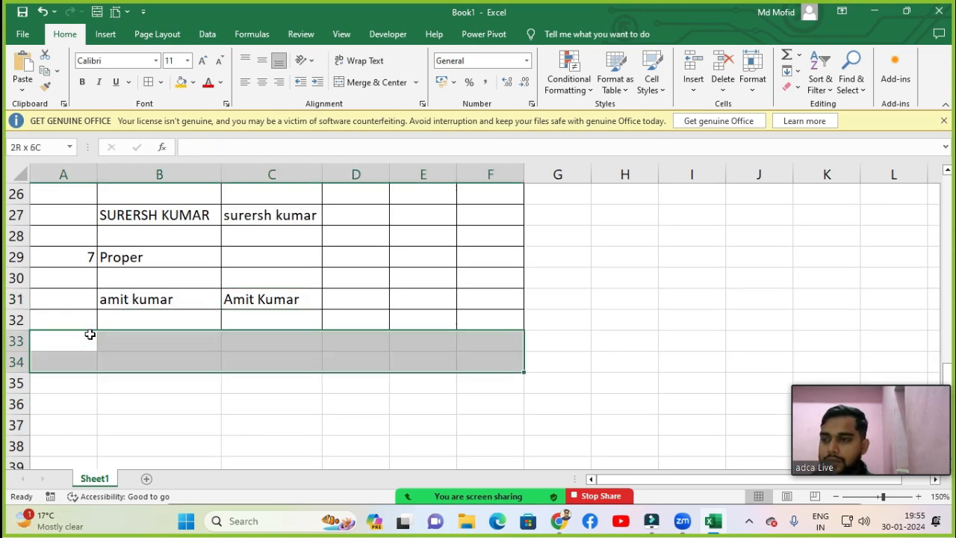
pyautogui.hotkey('shift', 'Down')
pyautogui.hotkey('shift', 'Down')
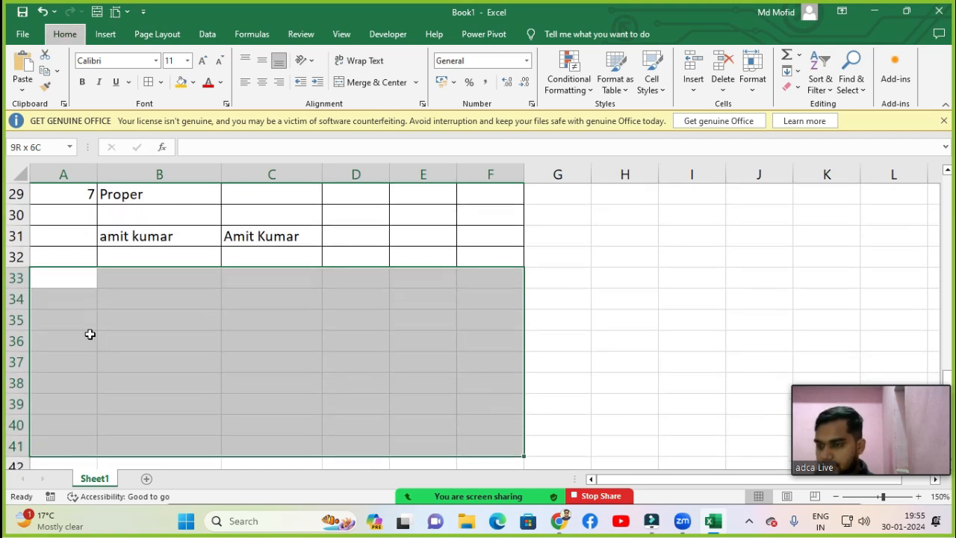
pyautogui.press('Down')
pyautogui.press('Up')
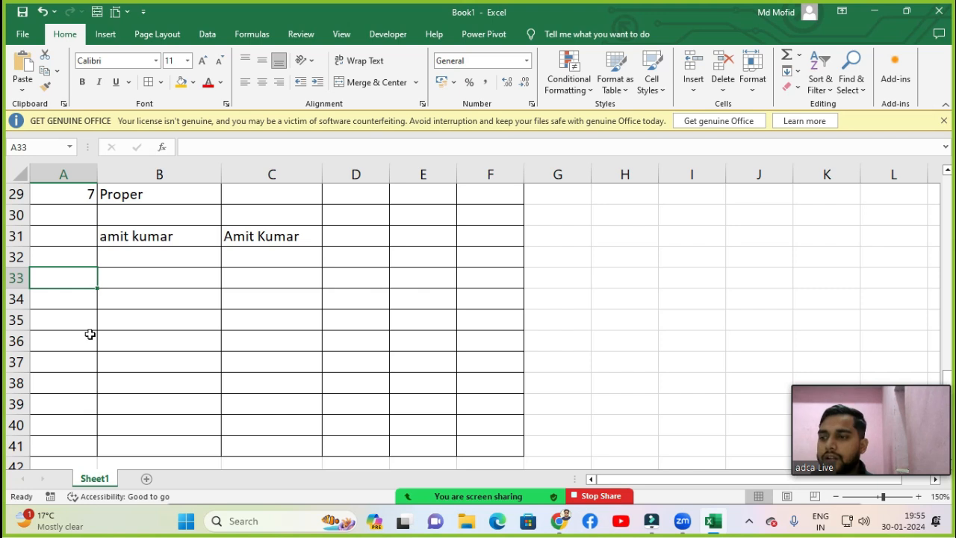
# Step: Enter example number 8 in A33 and the heading Right in B33
pyautogui.write('8')
pyautogui.press('Return')
pyautogui.press('Up')
pyautogui.press('Right')
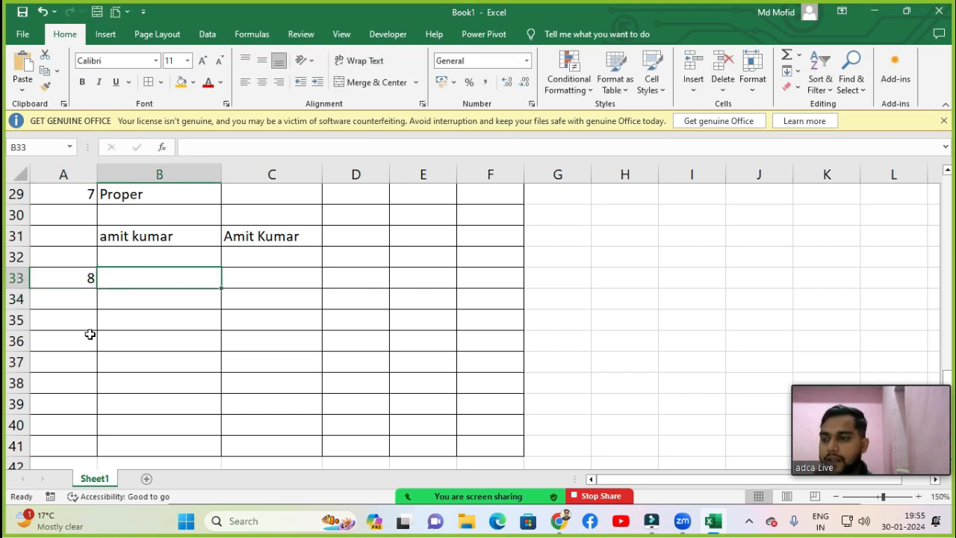
pyautogui.write('Left')
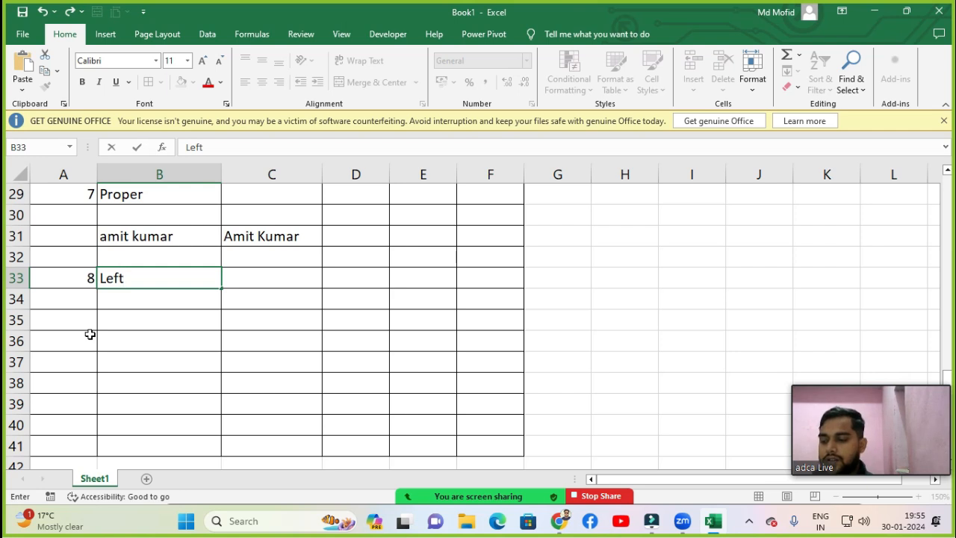
pyautogui.press('BackSpace')
pyautogui.press('BackSpace')
pyautogui.press('BackSpace')
pyautogui.press('BackSpace')
pyautogui.write('Right')
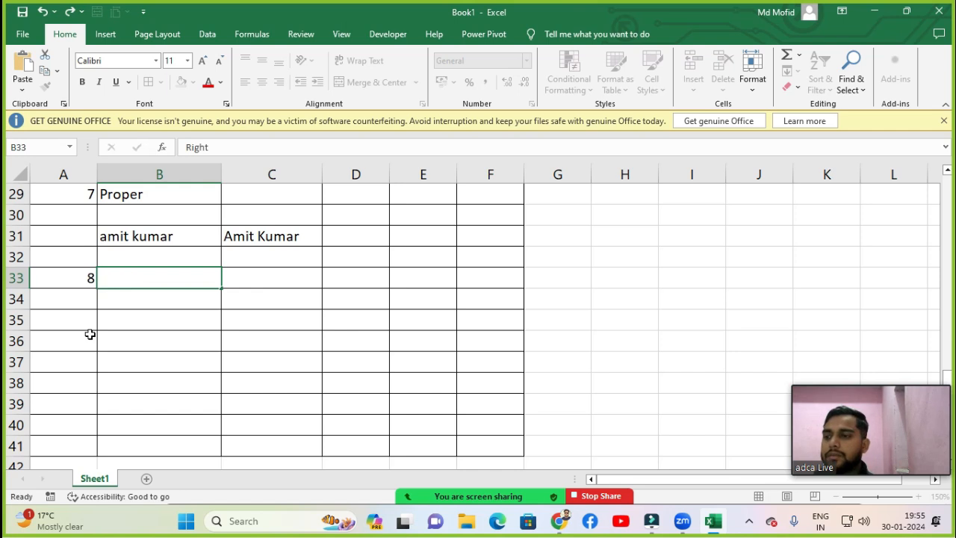
pyautogui.press('Return')
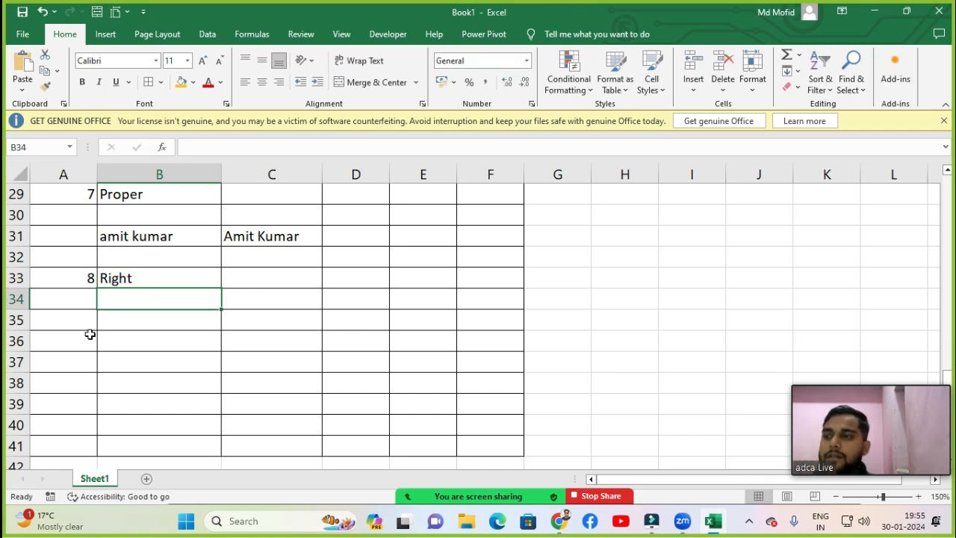
# Step: Type the sample word Sunday into B35
pyautogui.press('Return')
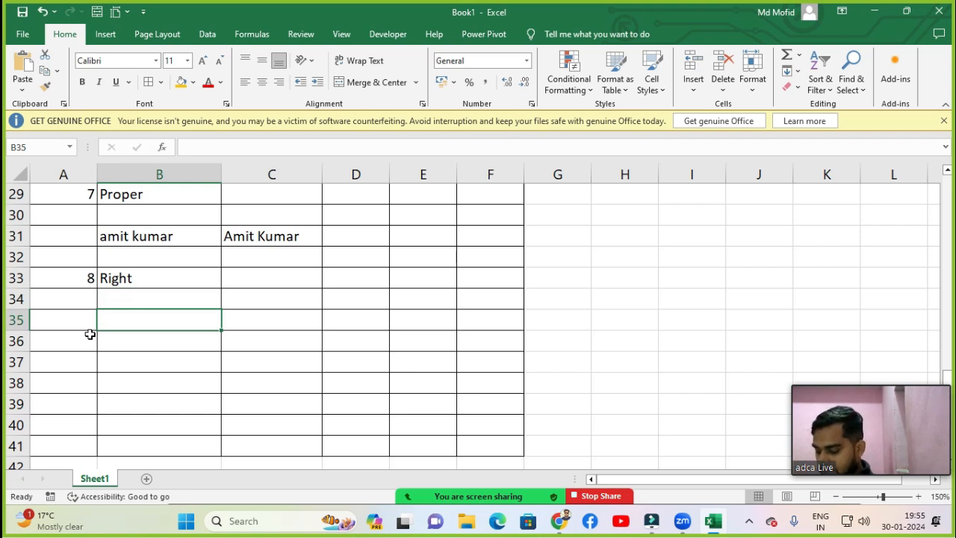
pyautogui.write('Sum')
pyautogui.press('BackSpace')
pyautogui.press('BackSpace')
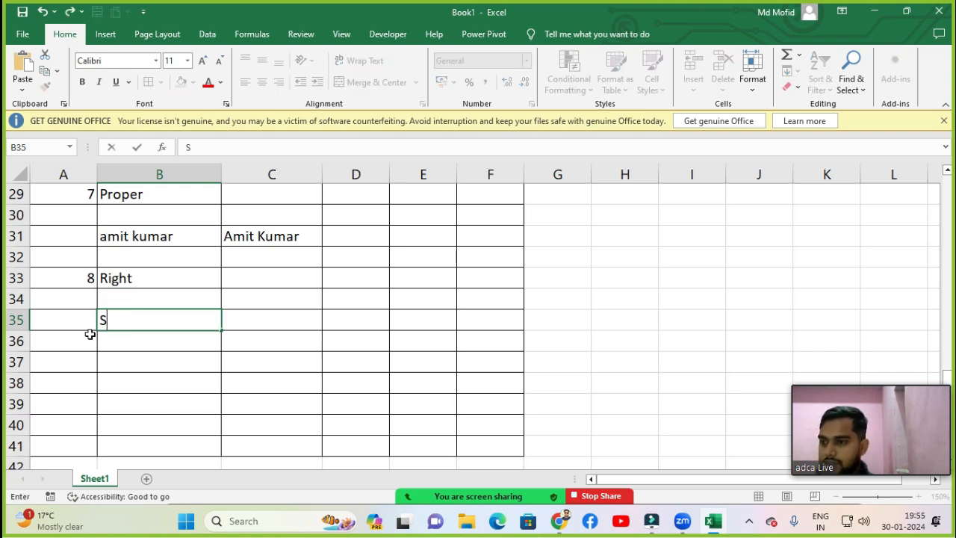
pyautogui.write('unday')
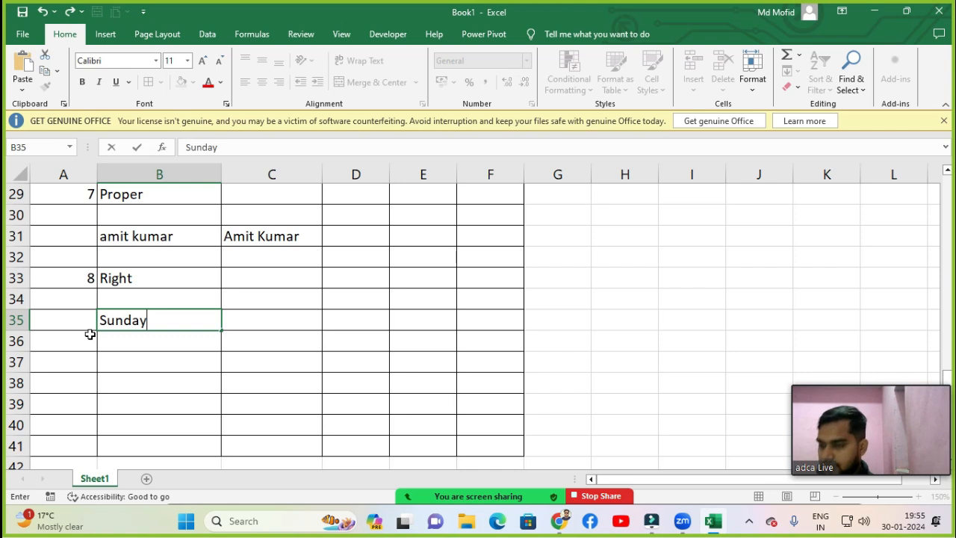
pyautogui.press('Return')
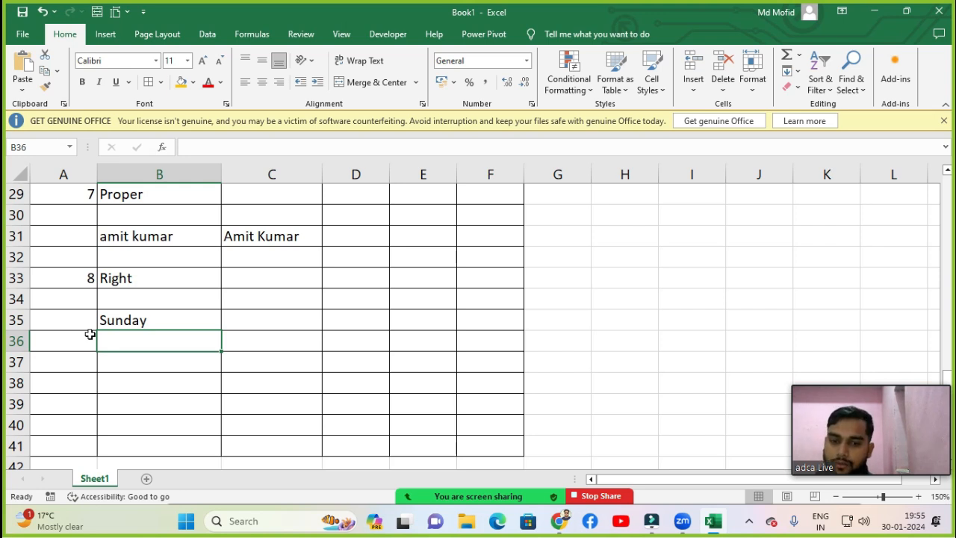
# Step: Enter =RIGHT(B35,3) in C35 so it returns 'day' from Sunday
pyautogui.press('Up')
pyautogui.press('Right')
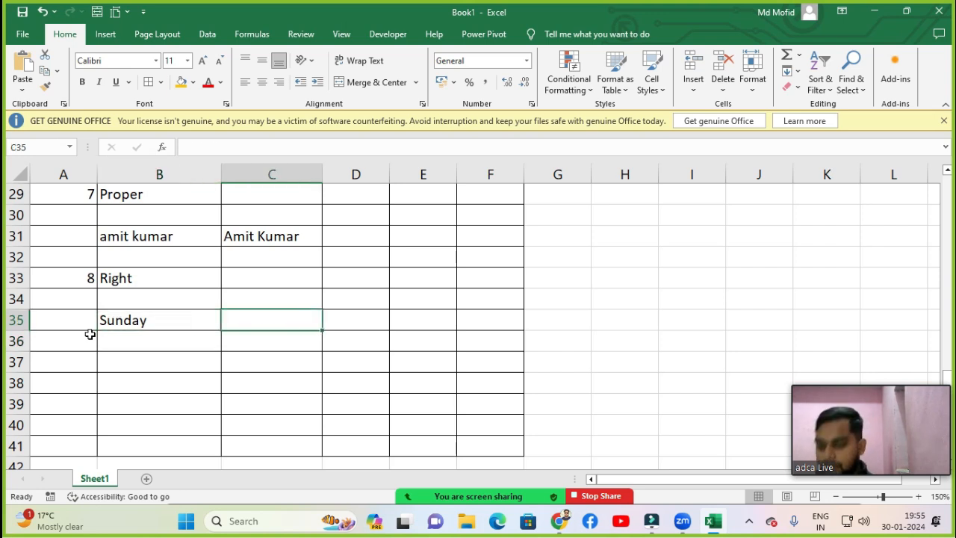
pyautogui.write('=right')
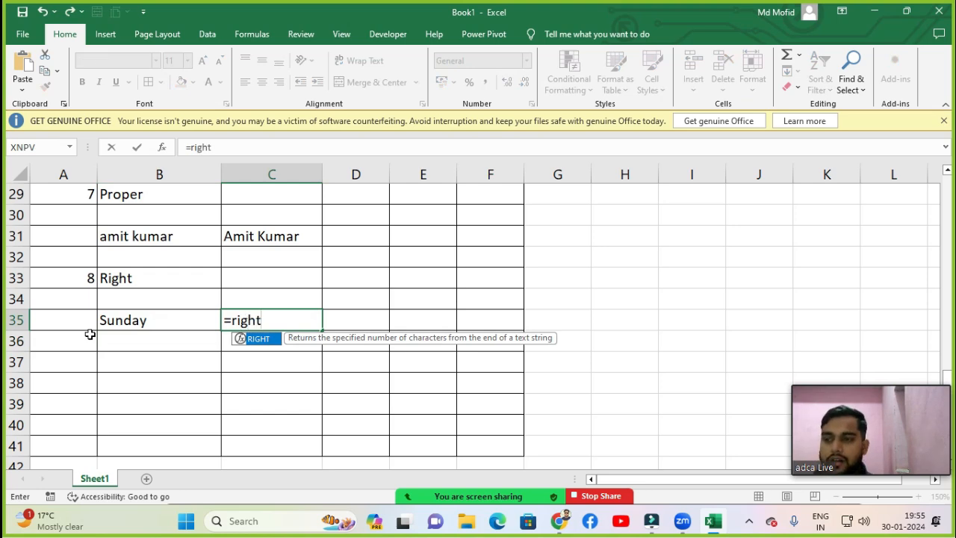
pyautogui.press('Tab')
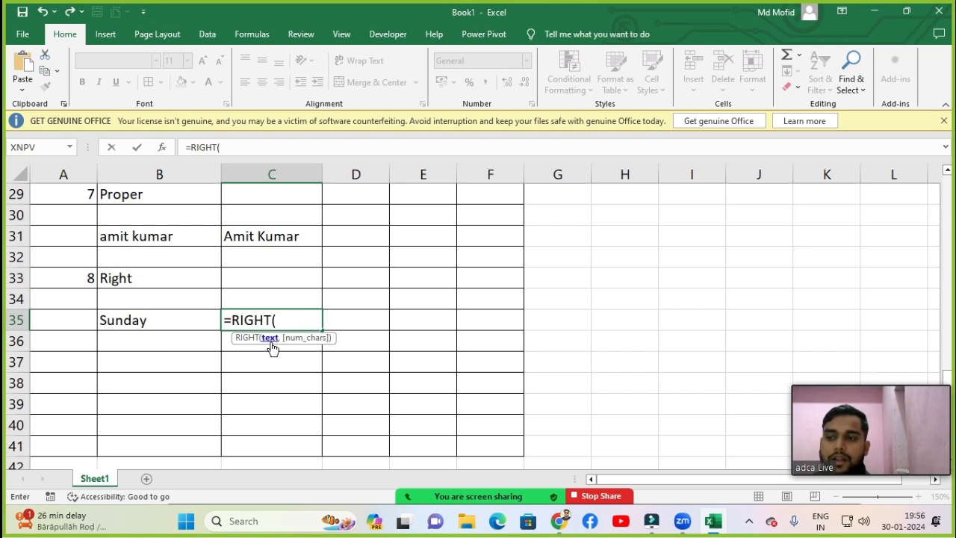
pyautogui.click(153, 326)
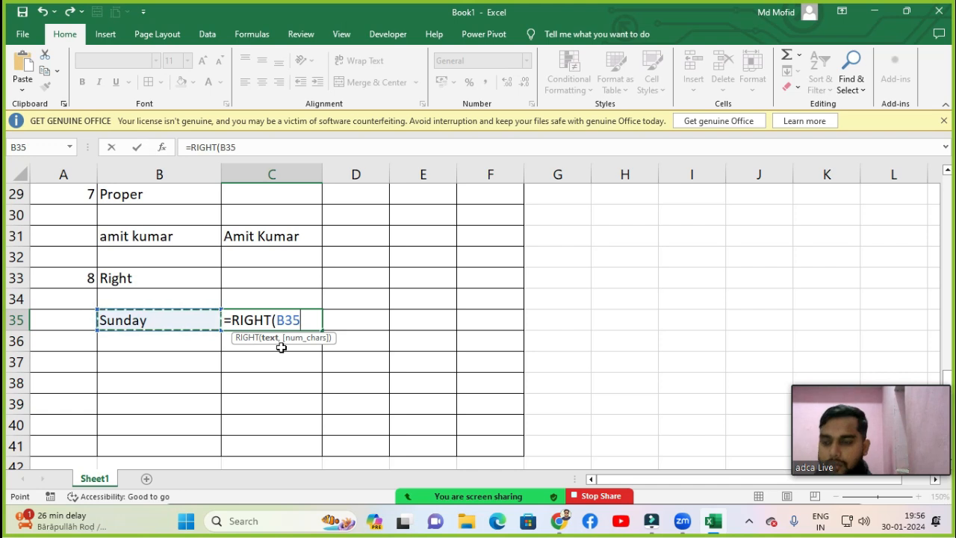
pyautogui.write(',')
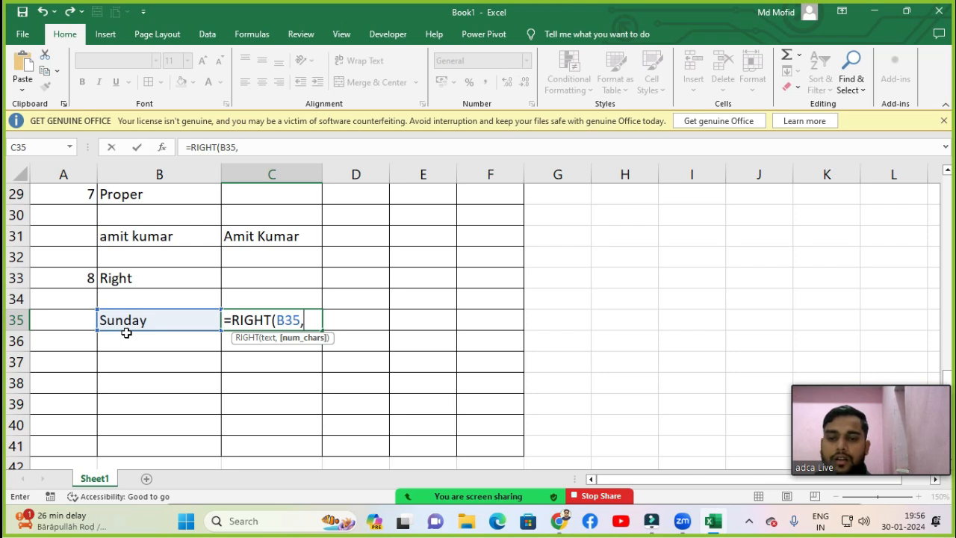
pyautogui.write('3')
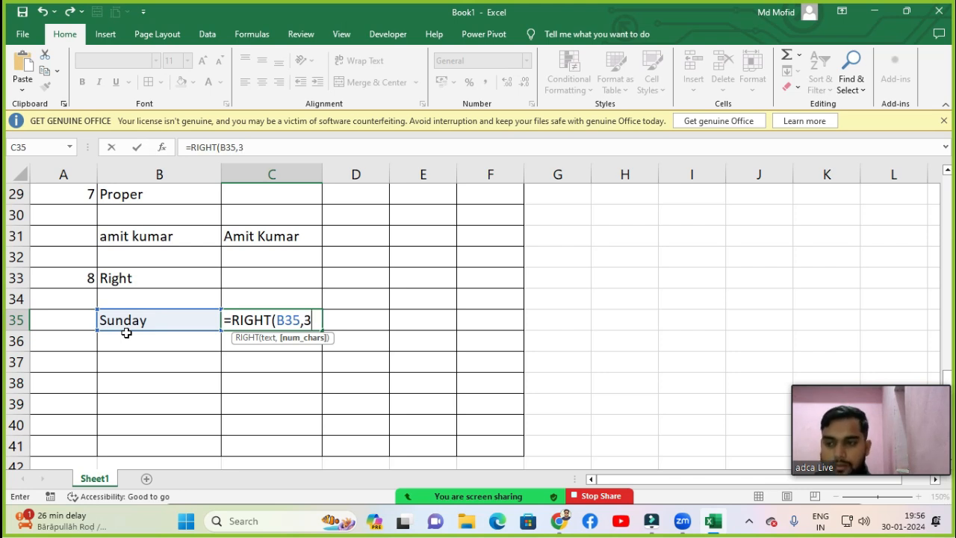
pyautogui.write(')')
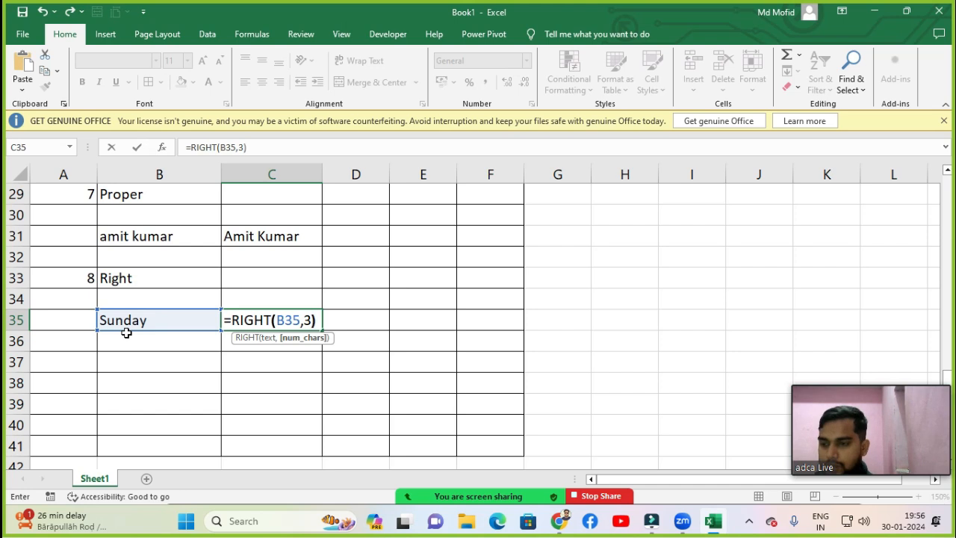
pyautogui.press('Return')
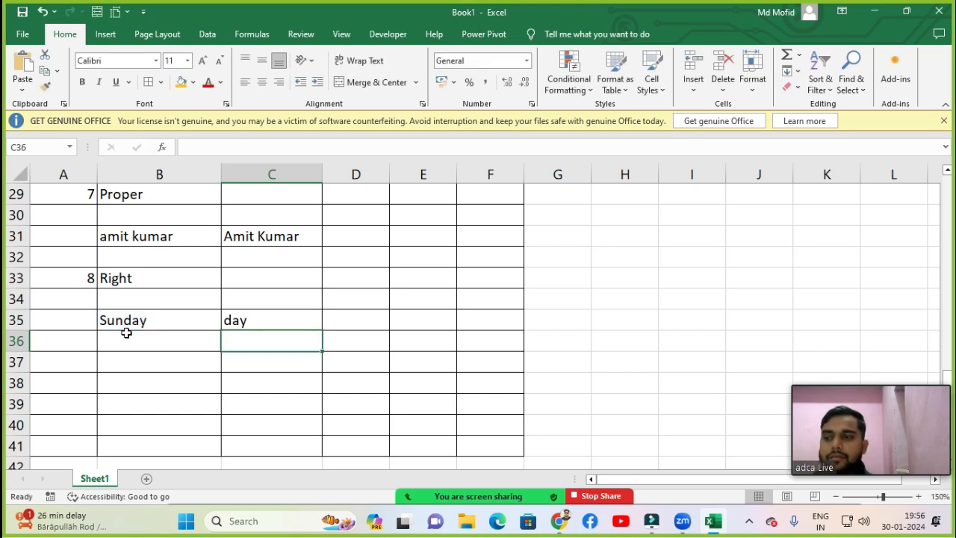
pyautogui.click(231, 322)
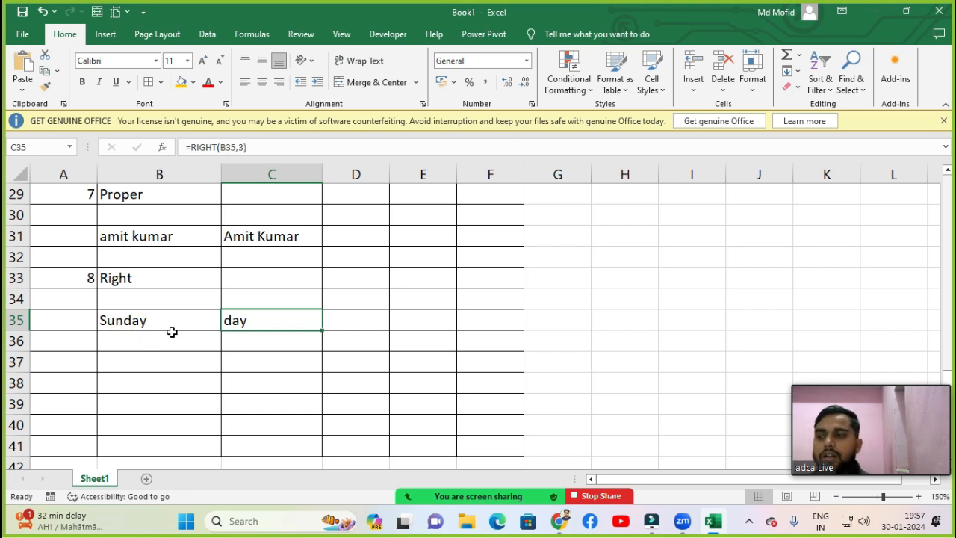
pyautogui.doubleClick(256, 323)
pyautogui.click(306, 320)
pyautogui.press('BackSpace')
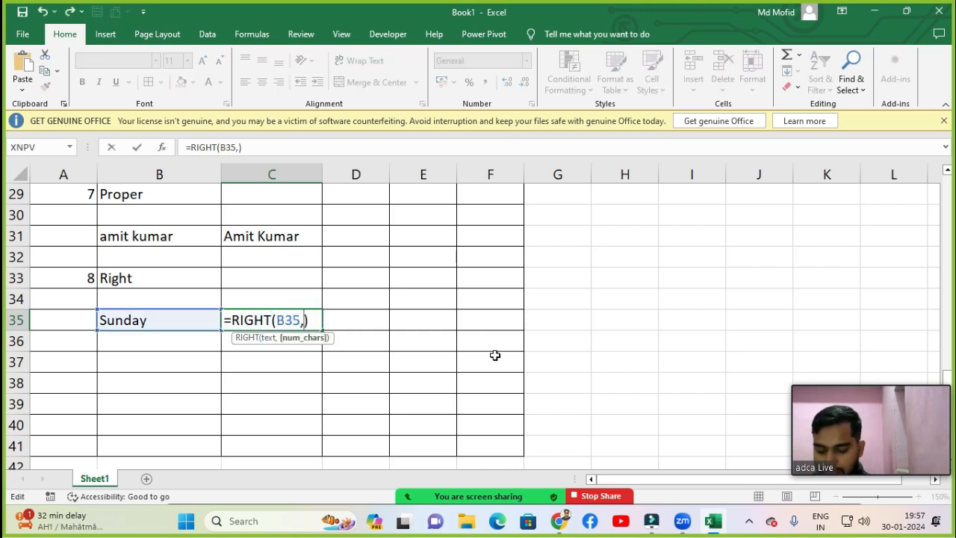
pyautogui.write('5')
pyautogui.press('Return')
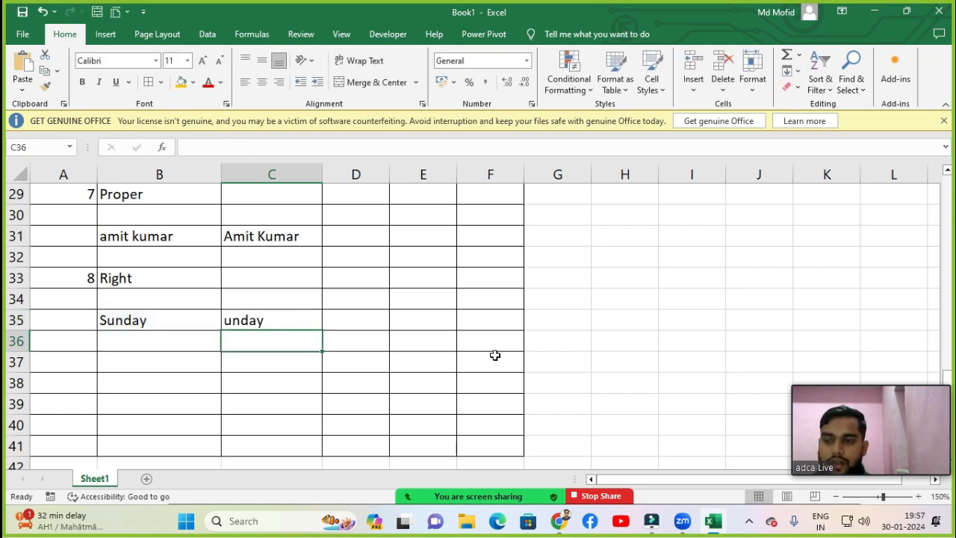
pyautogui.click(273, 327)
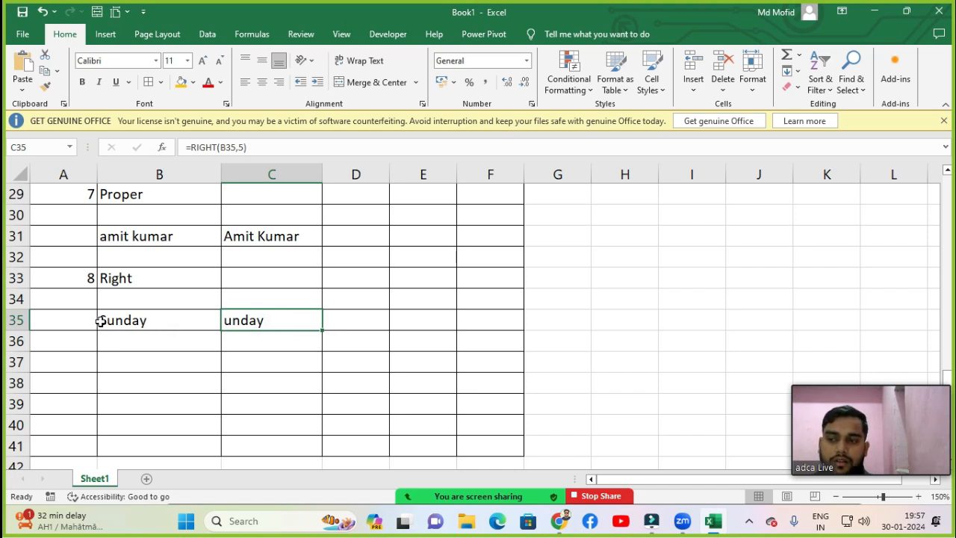
pyautogui.press('F2')
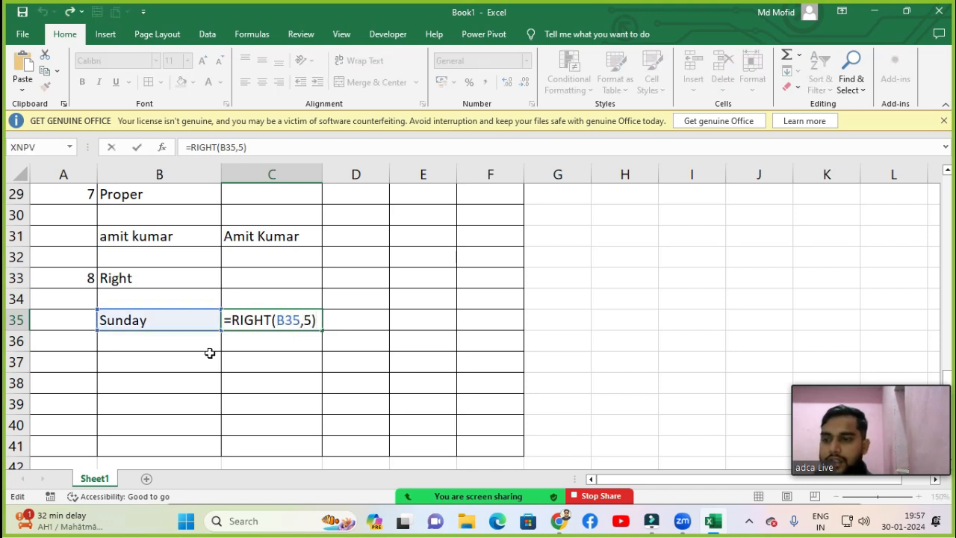
pyautogui.press('Left')
pyautogui.press('BackSpace')
pyautogui.write('3')
pyautogui.press('Return')
pyautogui.press('Down')
pyautogui.press('Left')
pyautogui.press('Left')
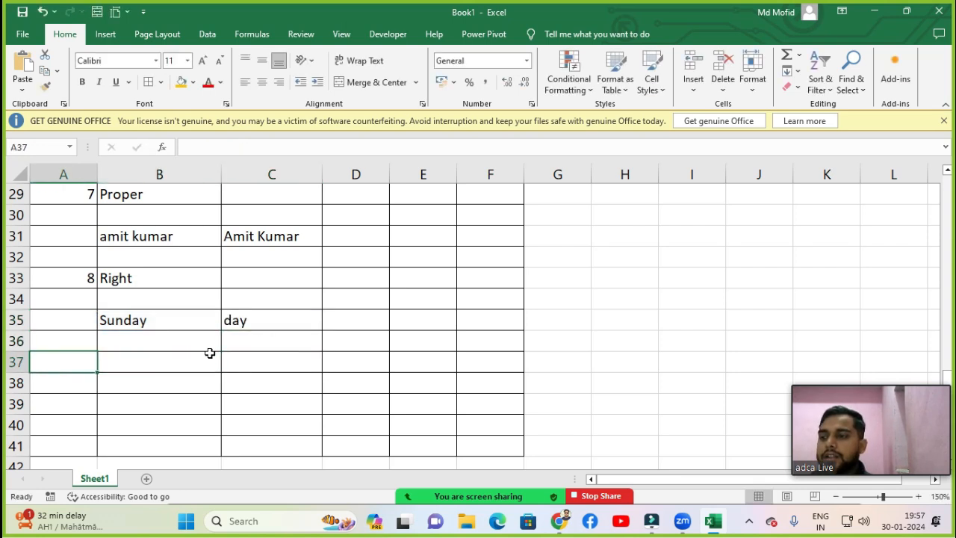
# Step: Number the next example 9 in A37 and title it Left in B37
pyautogui.write('9')
pyautogui.press('Return')
pyautogui.click(210, 352)
pyautogui.write('Left')
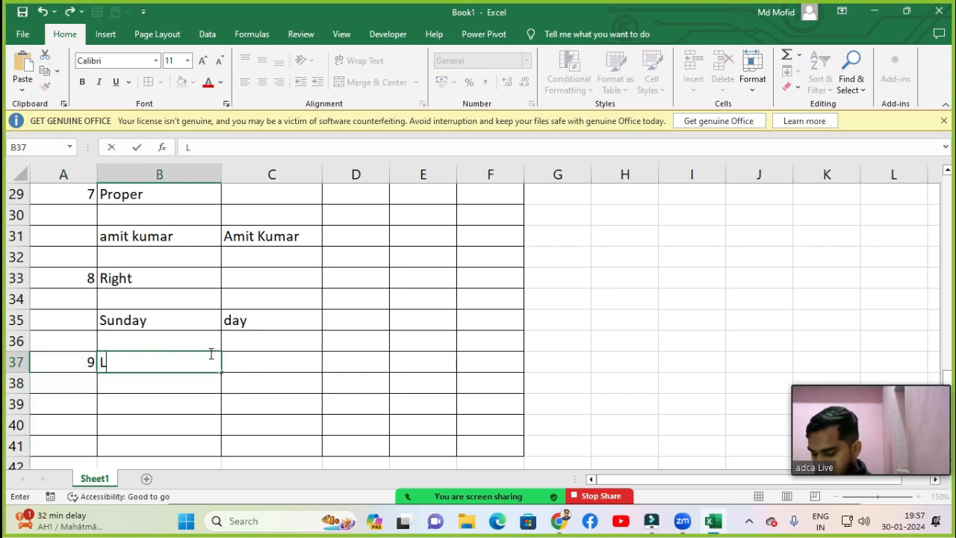
pyautogui.press('Return')
# Step: Copy Sunday from B35 into B39 as the sample text
pyautogui.press('Down')
pyautogui.press('Up')
pyautogui.press('Up')
pyautogui.press('Up')
pyautogui.press('Up')
pyautogui.hotkey('ctrl', 'c')
pyautogui.press('Down')
pyautogui.press('Down')
pyautogui.press('Down')
pyautogui.press('Down')
pyautogui.hotkey('ctrl', 'v')
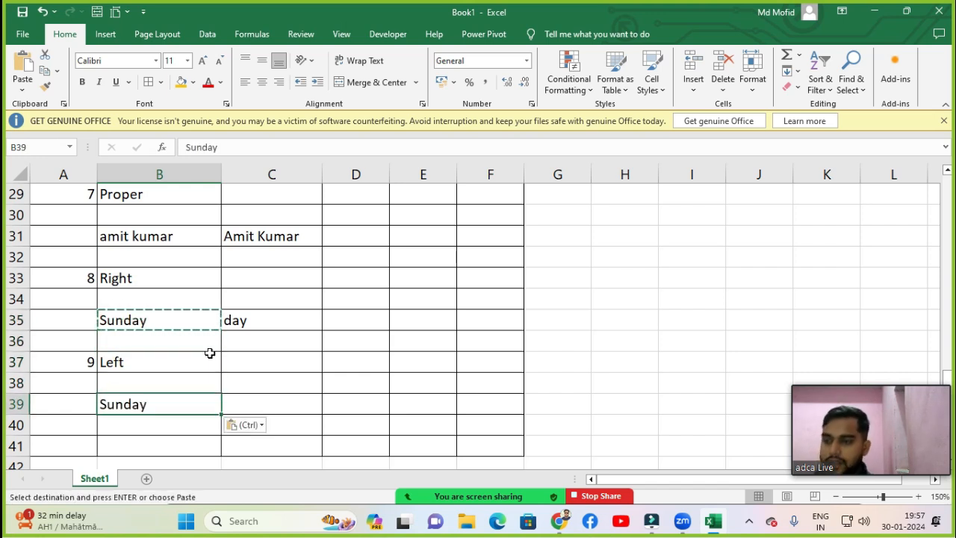
pyautogui.press('Escape')
# Step: Enter =LEFT(B39,3) in C39 to extract Sun
pyautogui.press('Right')
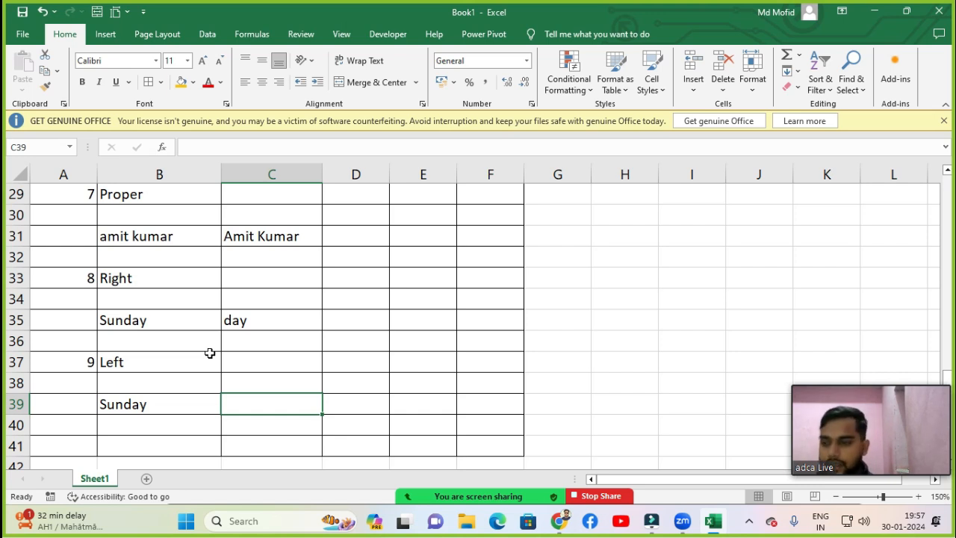
pyautogui.write('=left')
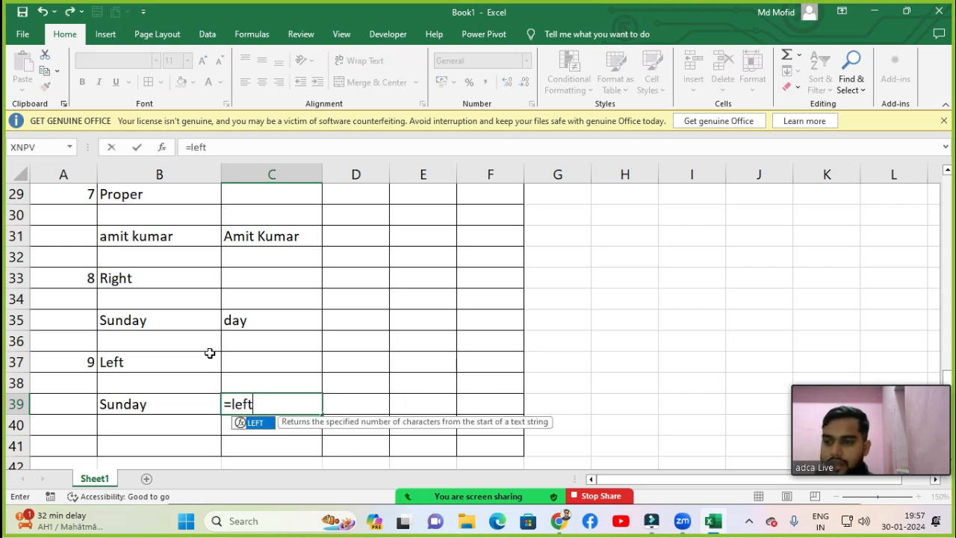
pyautogui.press('Tab')
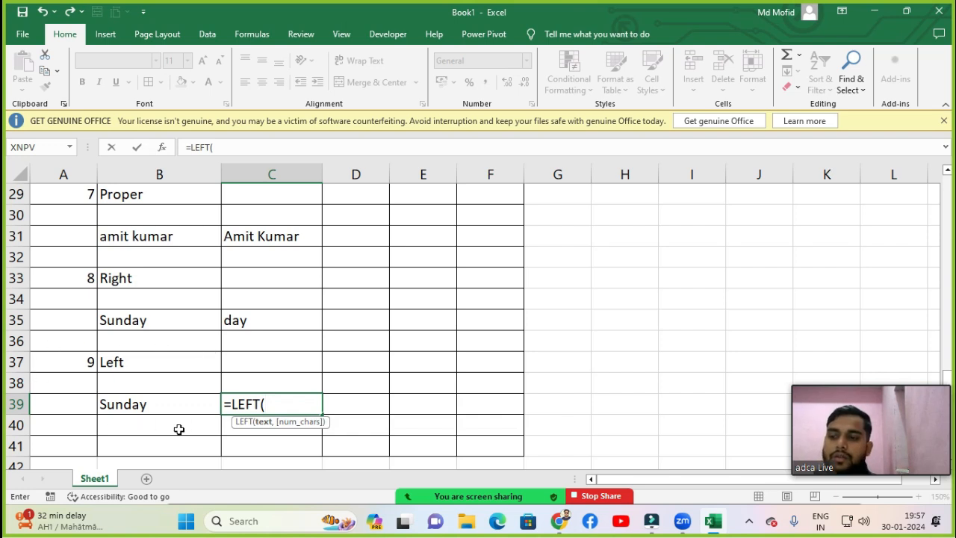
pyautogui.click(138, 407)
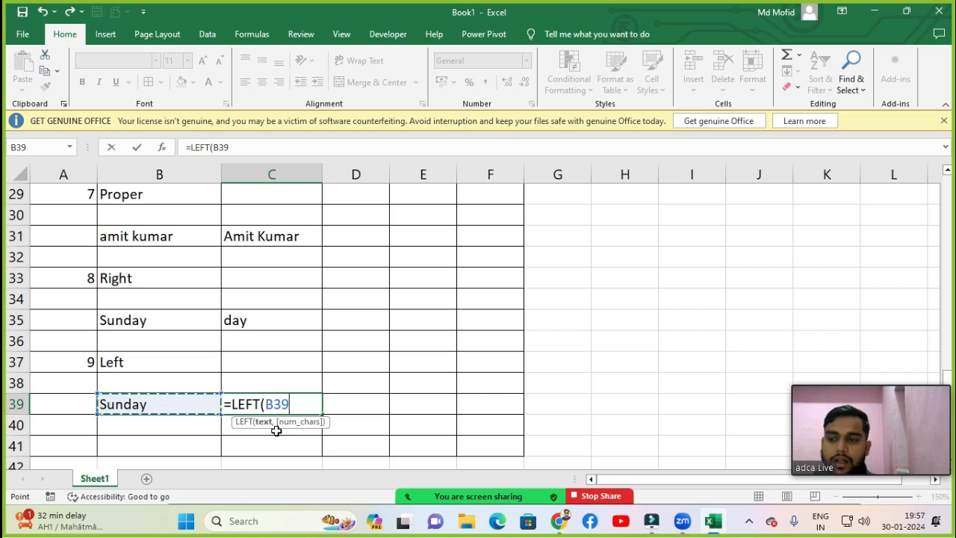
pyautogui.write(',')
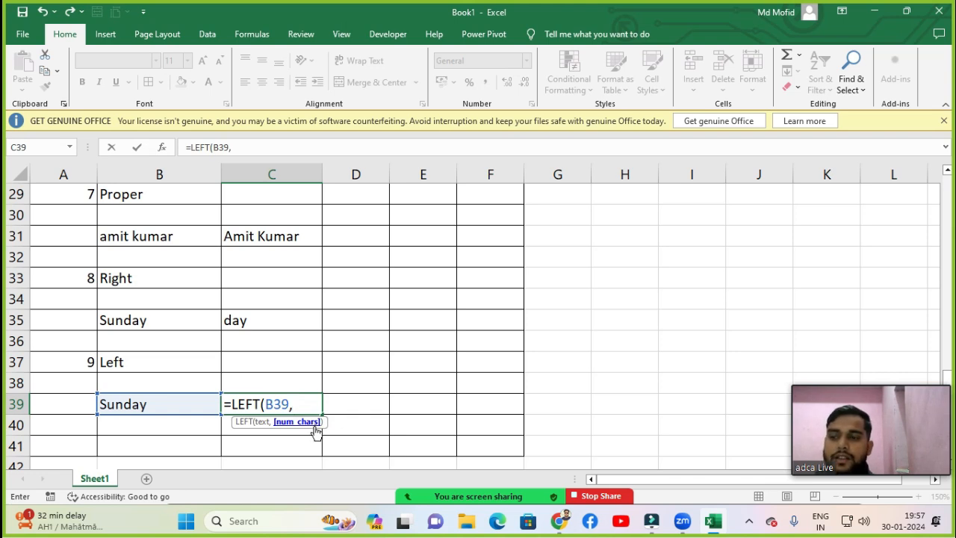
pyautogui.write('3)')
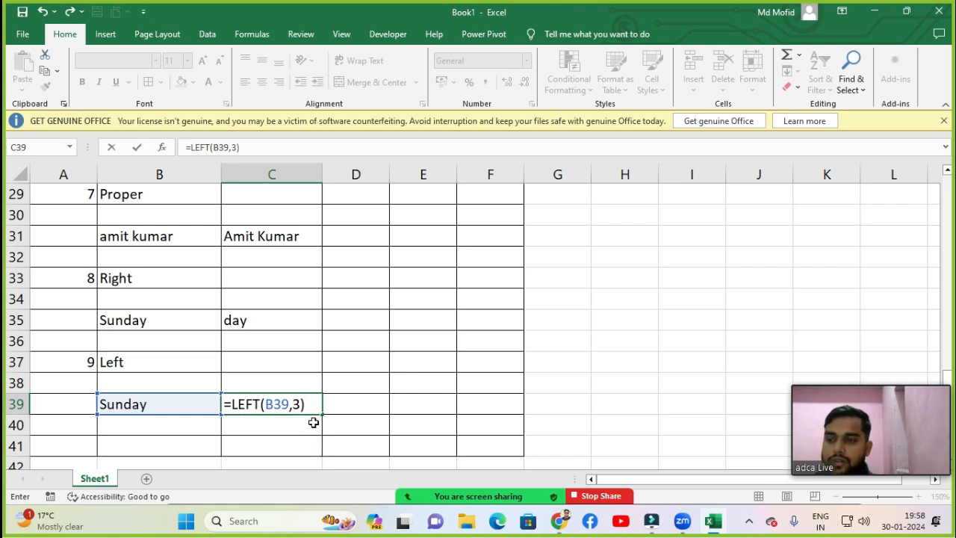
pyautogui.press('Return')
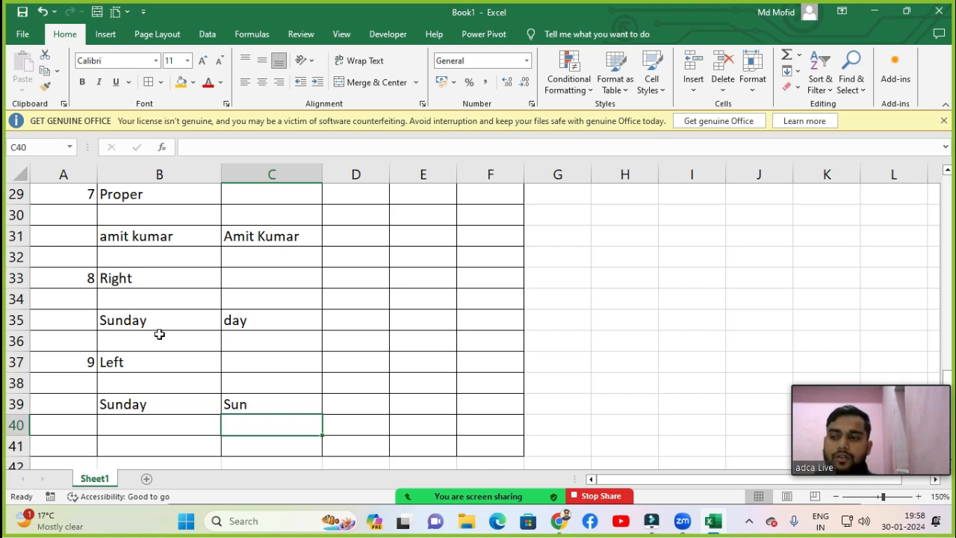
# Step: Number example 10 in A41 and title it Value in B41
pyautogui.click(142, 425)
pyautogui.press('Down')
pyautogui.press('Down')
pyautogui.press('Down')
pyautogui.press('Left')
pyautogui.press('Up')
pyautogui.press('Up')
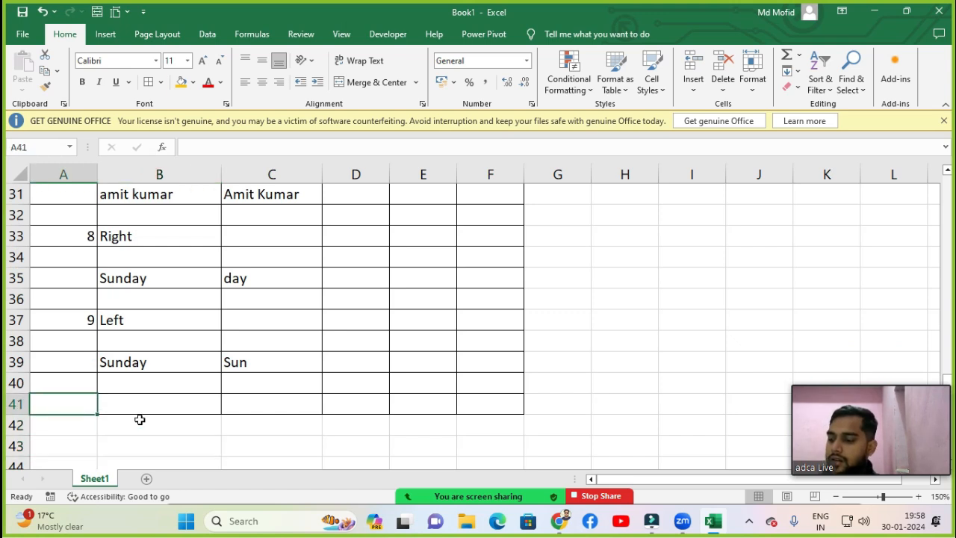
pyautogui.write('10')
pyautogui.press('Return')
pyautogui.press('Up')
pyautogui.press('Right')
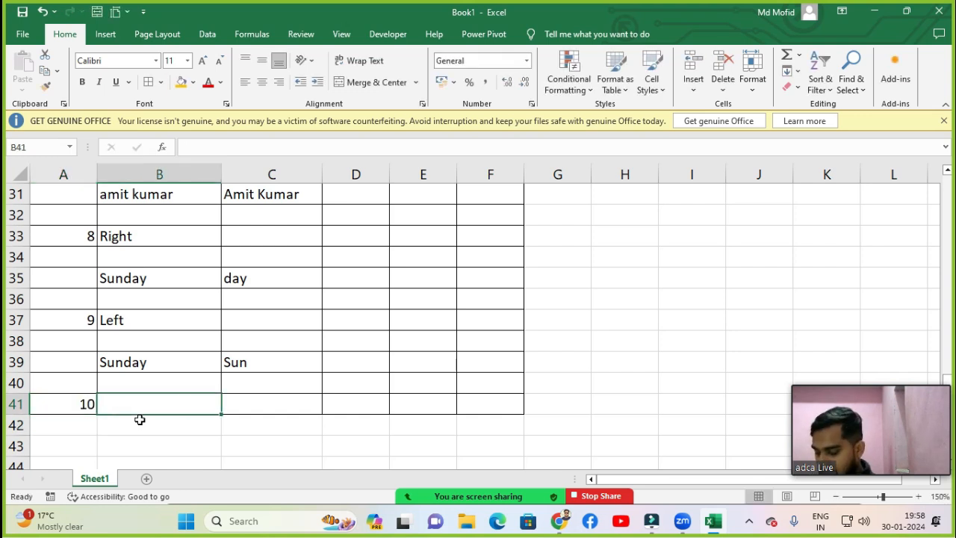
pyautogui.write('Value')
pyautogui.press('Return')
# Step: Apply All Borders to the range A41:F44
pyautogui.press('Up')
pyautogui.press('Left')
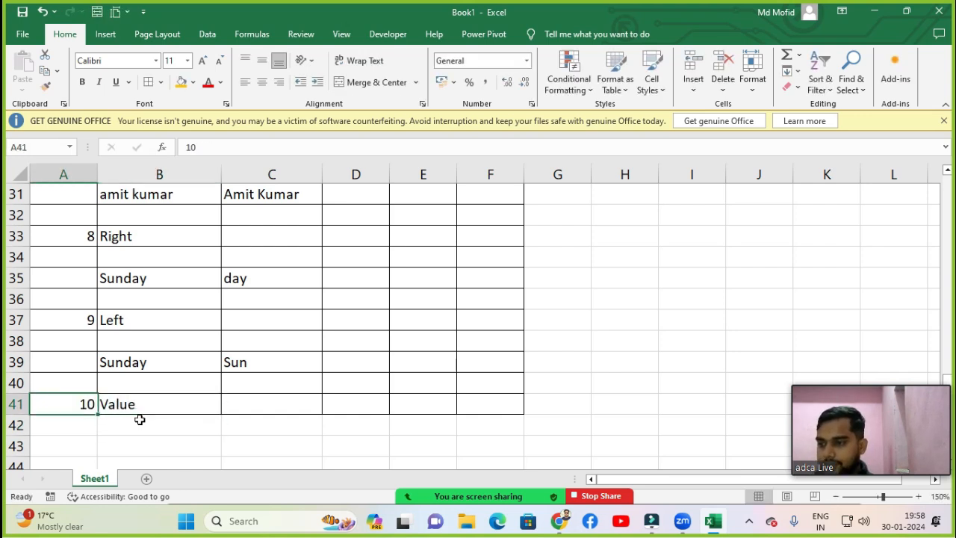
pyautogui.hotkey('shift', 'Right')
pyautogui.hotkey('shift', 'Right')
pyautogui.hotkey('shift', 'Right')
pyautogui.hotkey('shift', 'Right')
pyautogui.hotkey('shift', 'Right')
pyautogui.hotkey('shift', 'Down')
pyautogui.hotkey('shift', 'Down')
pyautogui.hotkey('shift', 'Down')
pyautogui.hotkey('alt', 'h')
pyautogui.press('b')
pyautogui.press('a')
# Step: Enter the sample number 500 in B43
pyautogui.press('Down')
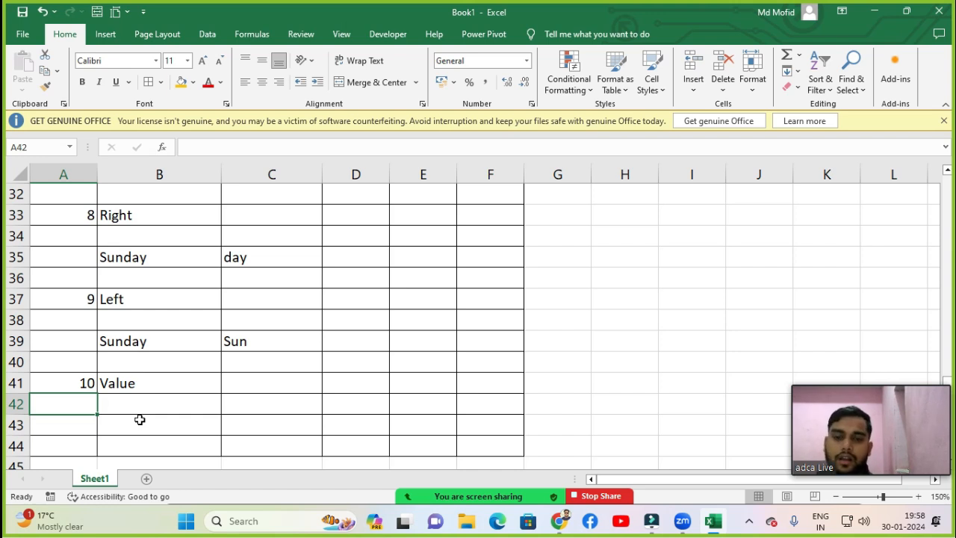
pyautogui.press('Down')
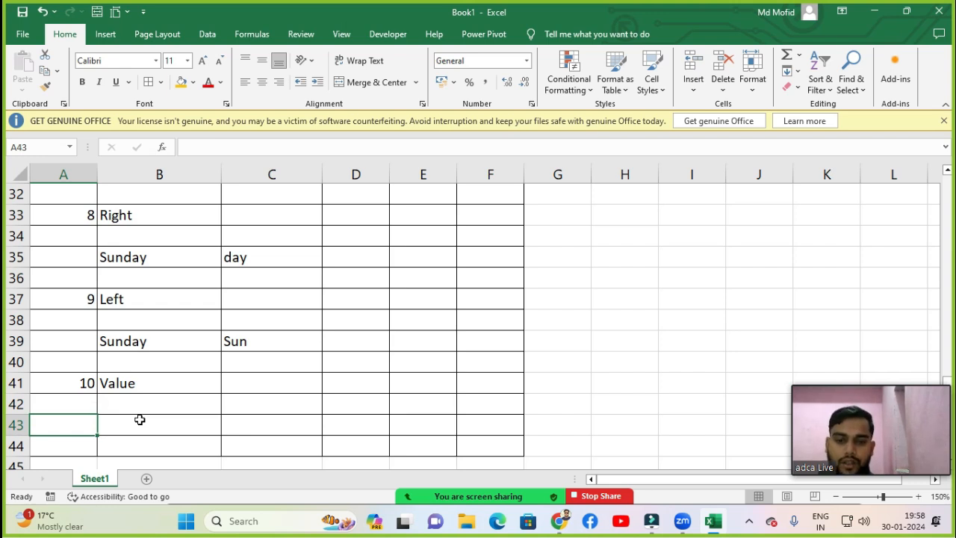
pyautogui.click(140, 420)
pyautogui.write('500')
pyautogui.press('Return')
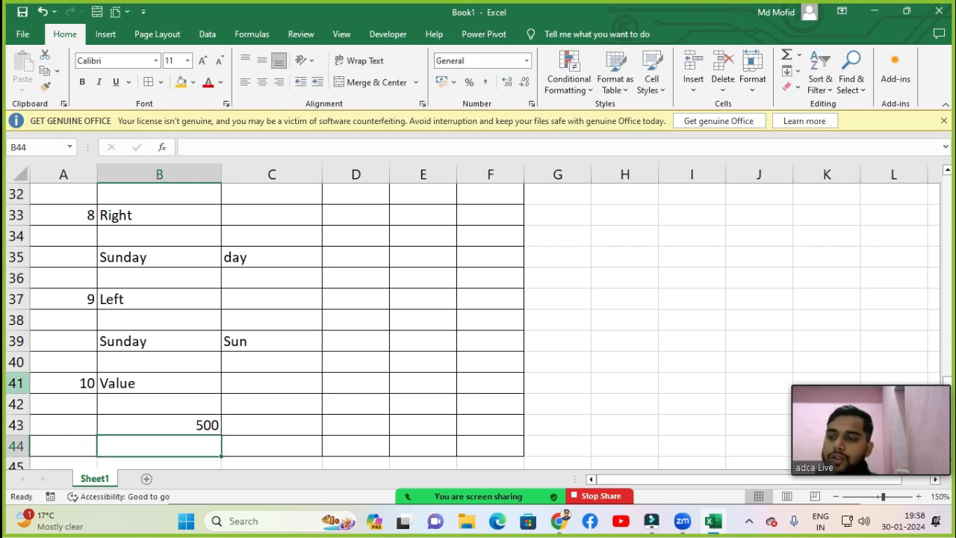
pyautogui.click(182, 428)
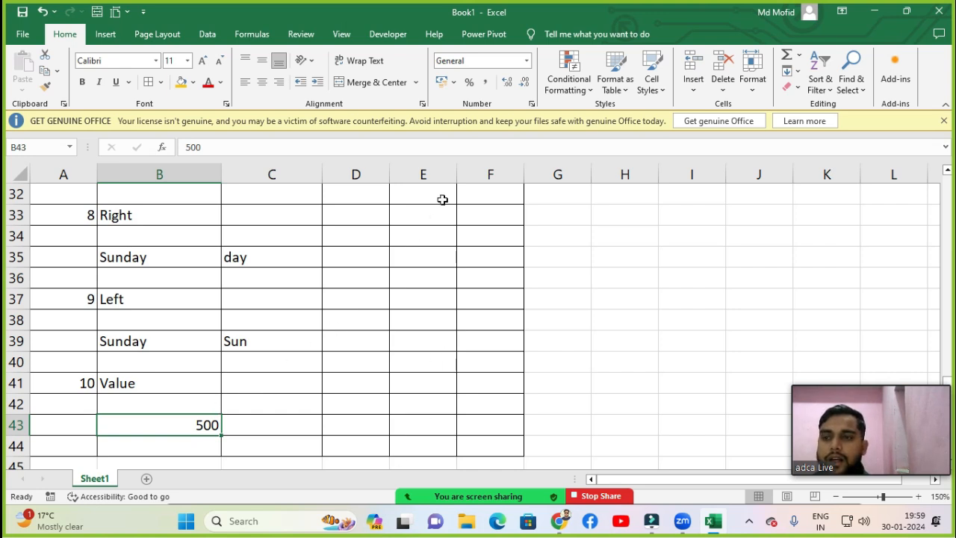
pyautogui.click(452, 82)
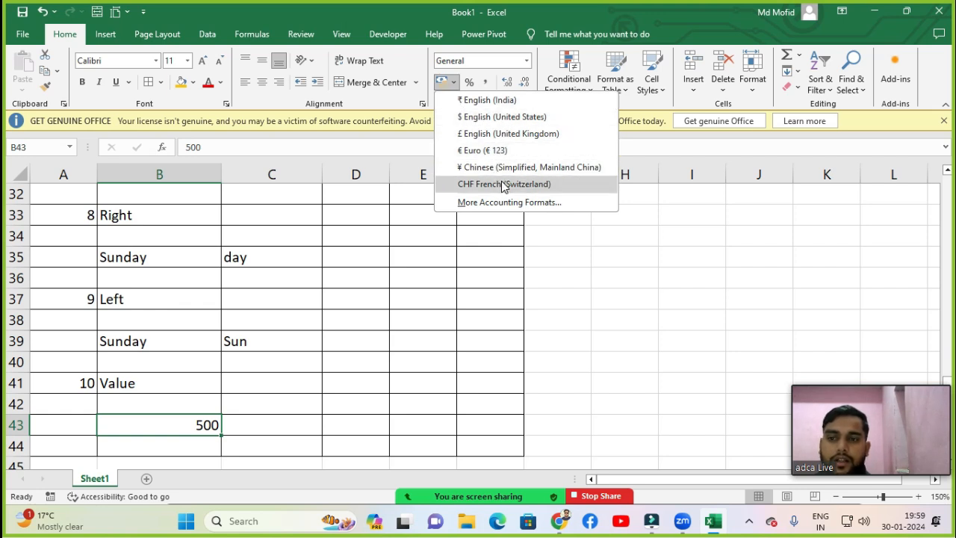
# Step: Format B43 as US-dollar Accounting so it reads $ 500.00
pyautogui.click(477, 120)
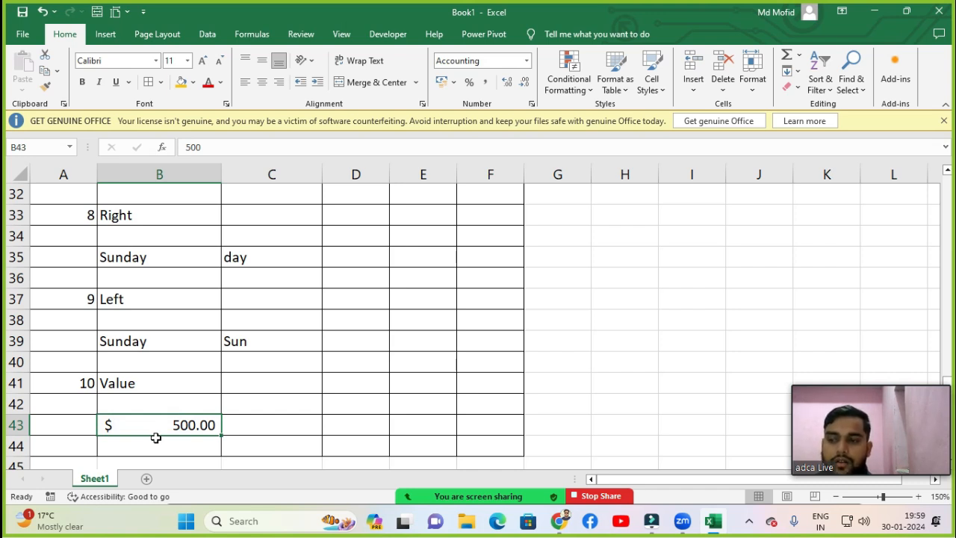
pyautogui.click(287, 426)
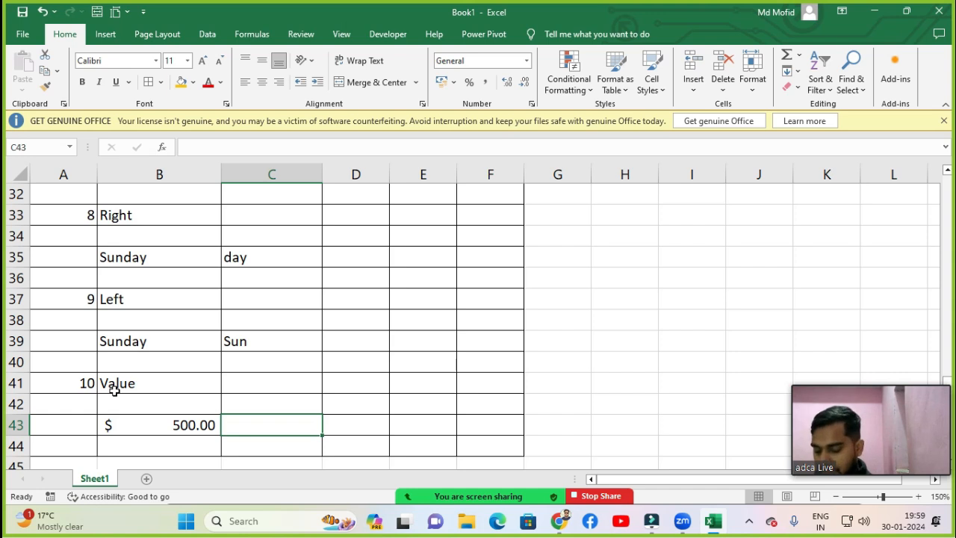
# Step: Enter =VALUE(B43) in C43 to get the plain number 500
pyautogui.write('=value')
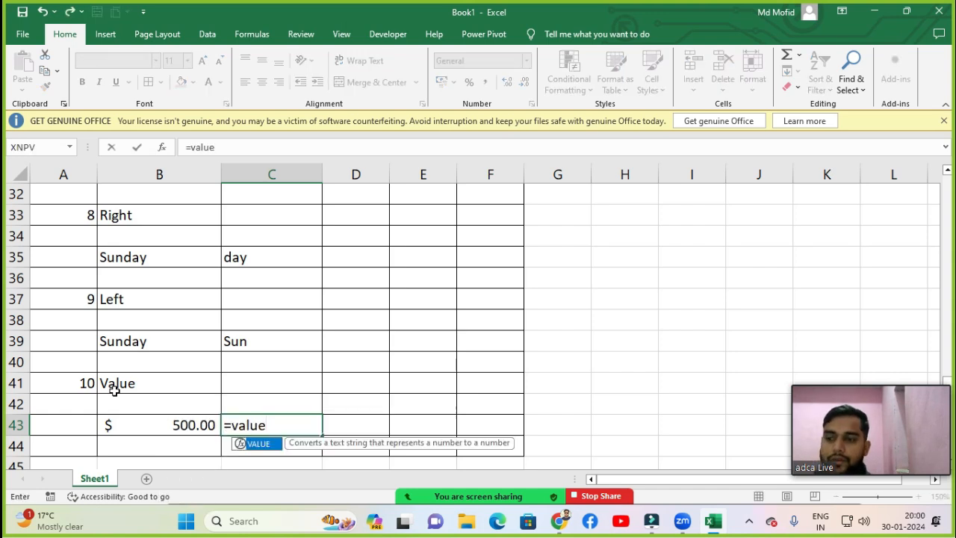
pyautogui.press('Tab')
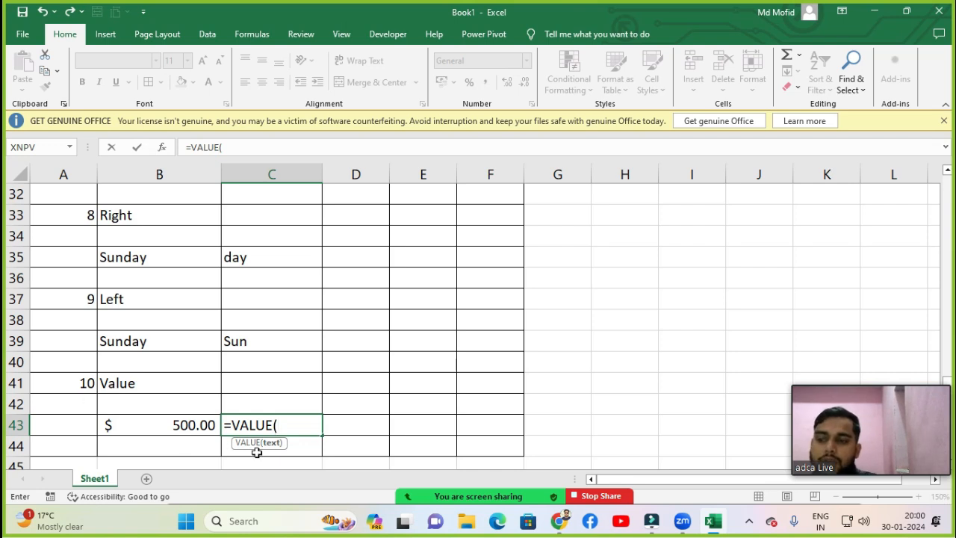
pyautogui.click(139, 423)
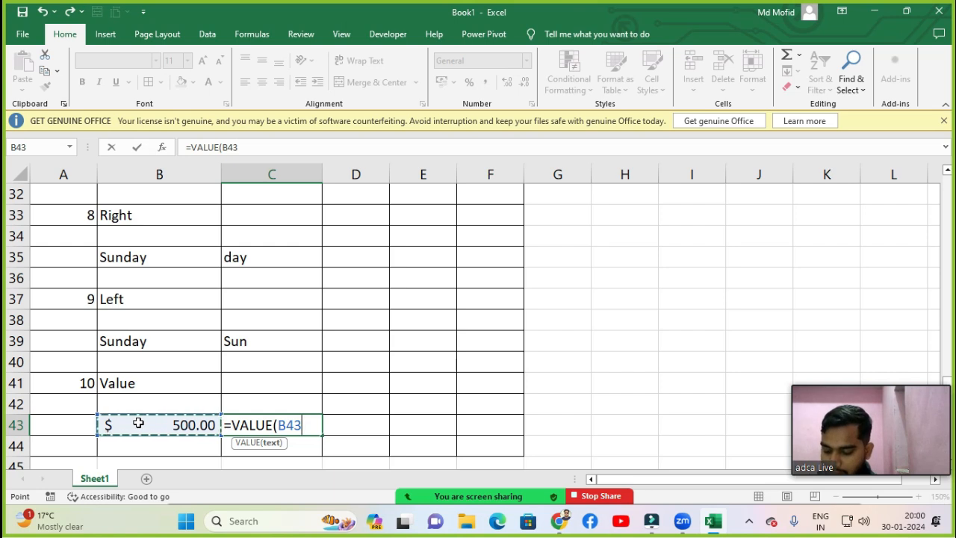
pyautogui.write(')')
pyautogui.press('Return')
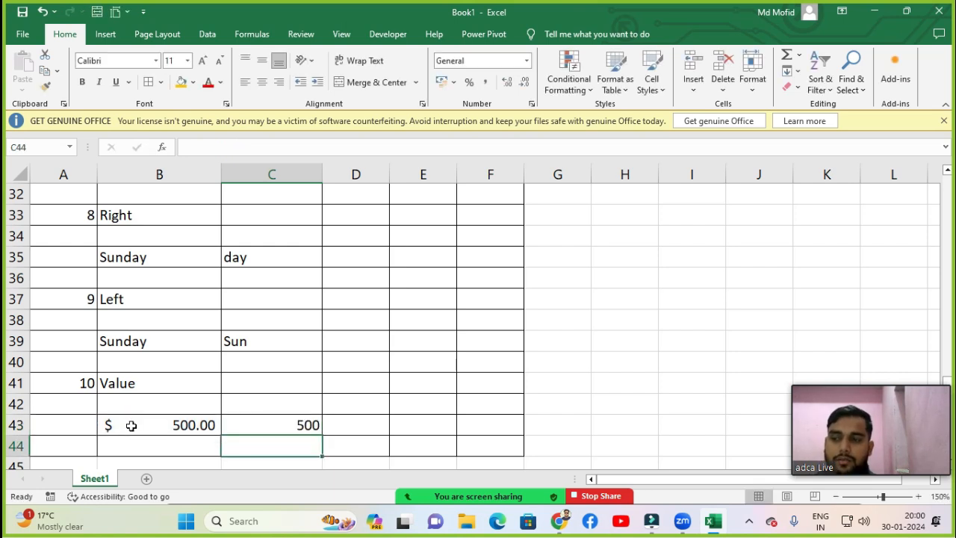
pyautogui.click(251, 420)
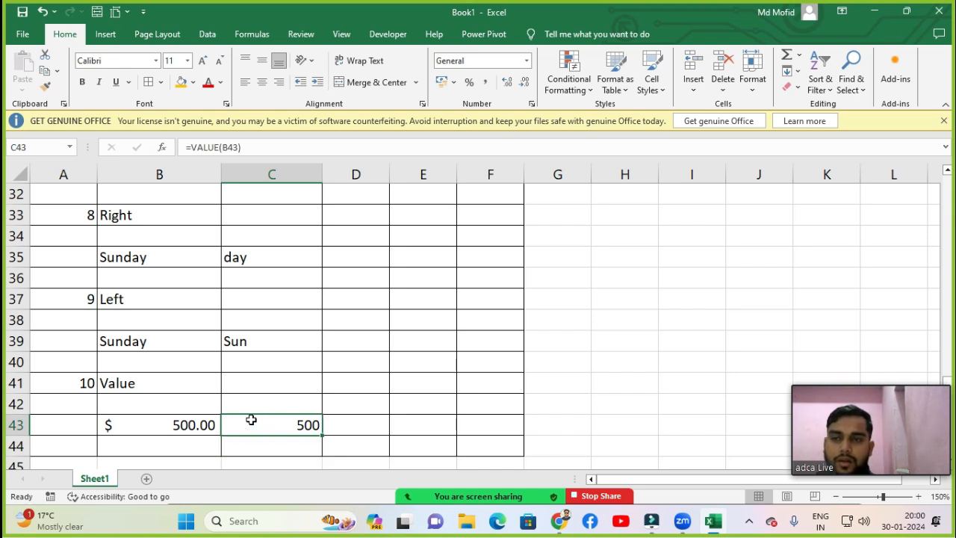
# Step: Scroll back up and select the Text Function title cell
pyautogui.click(118, 383)
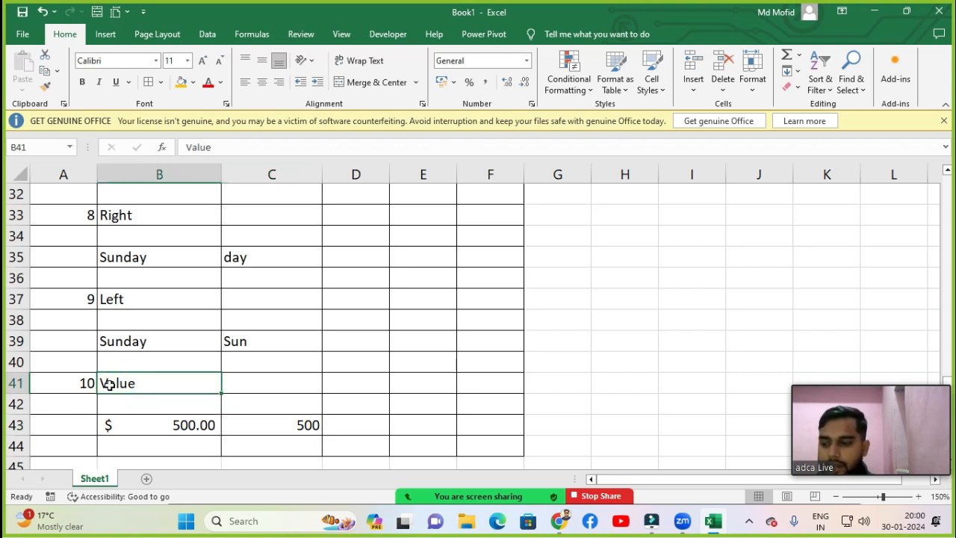
pyautogui.scroll(8, 188, 380)
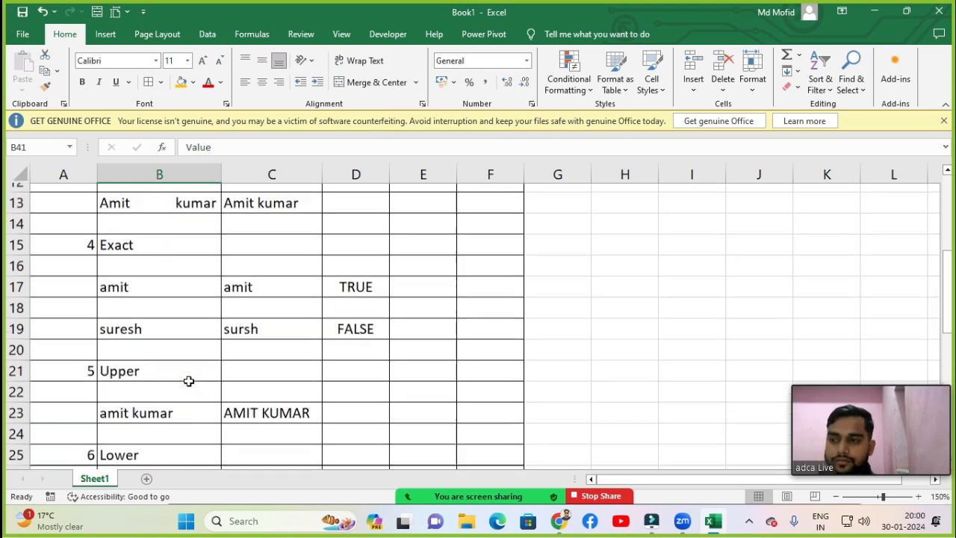
pyautogui.scroll(3, 190, 375)
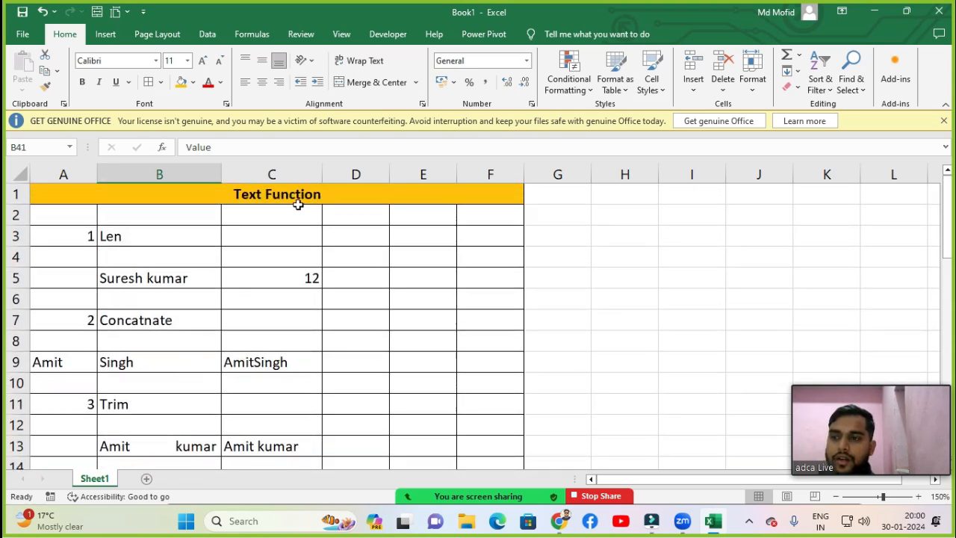
pyautogui.click(303, 200)
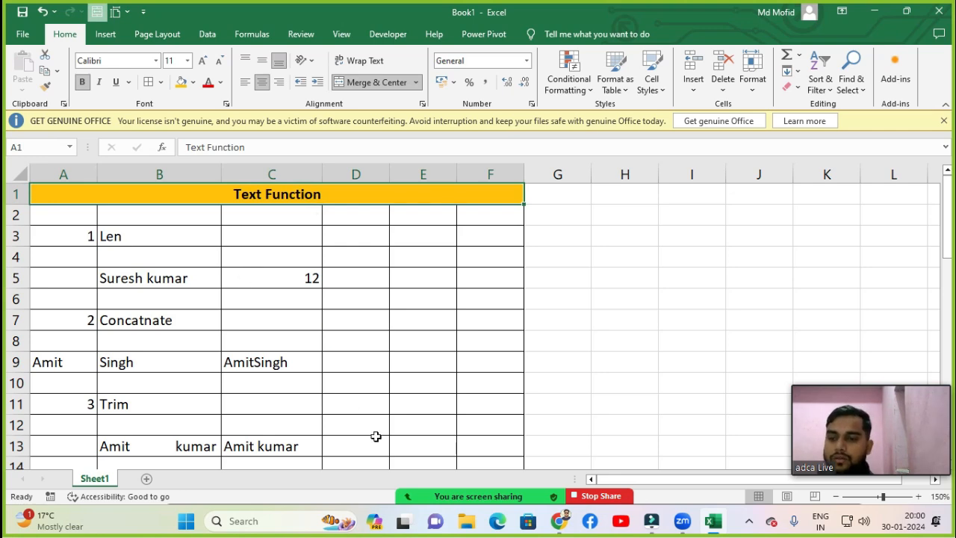
# Step: Ask all Zoom meeting participants to unmute
pyautogui.click(406, 499)
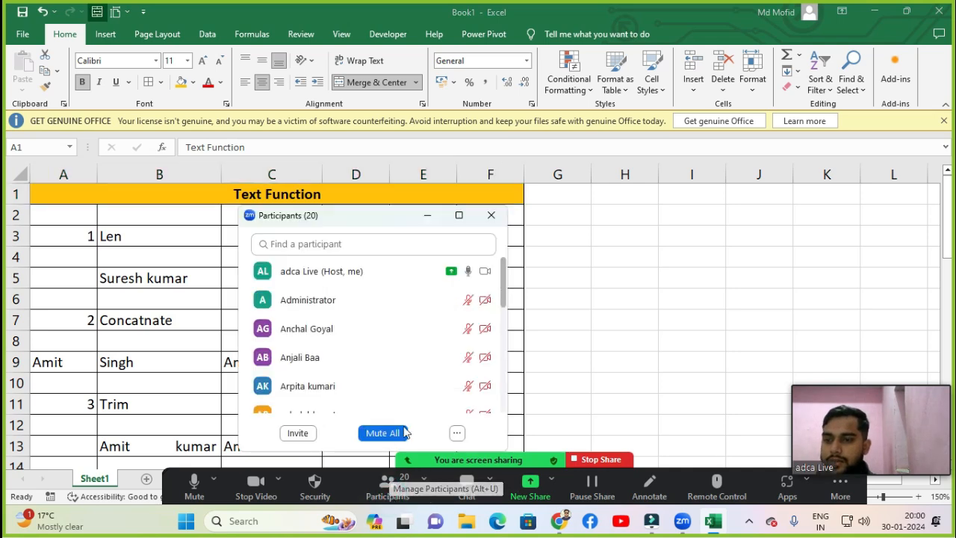
pyautogui.click(456, 434)
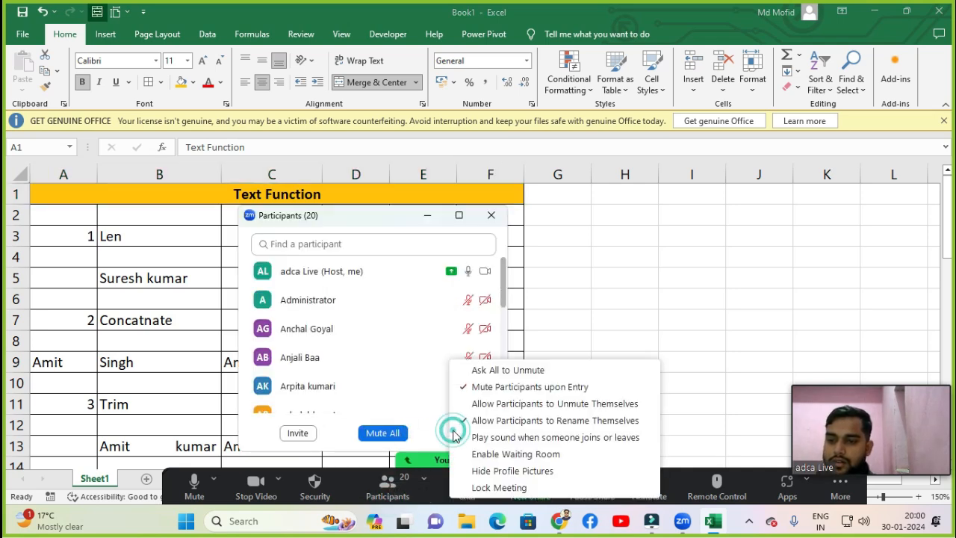
pyautogui.click(469, 367)
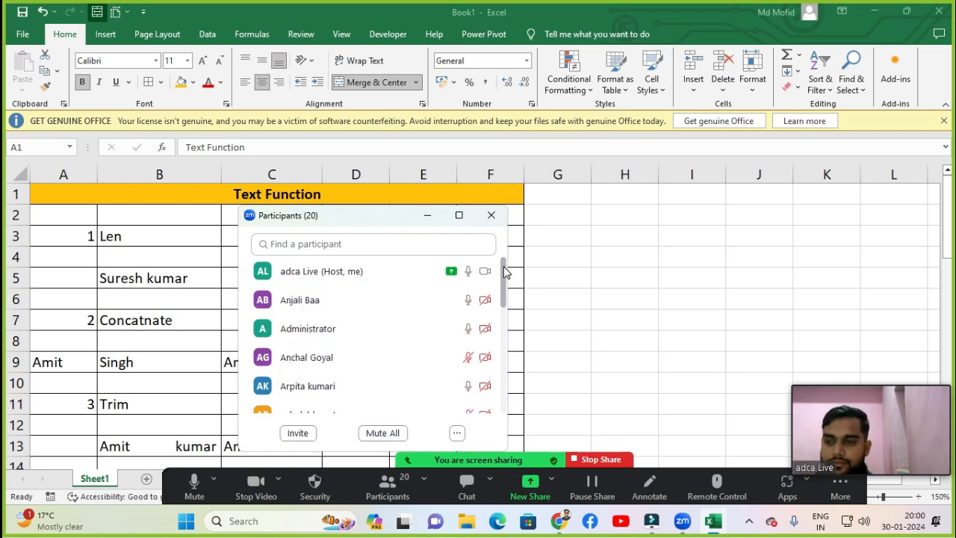
# Step: Close the participants list and bring the Excel sheet back into focus
pyautogui.moveTo(505, 273); pyautogui.dragTo(505, 379)
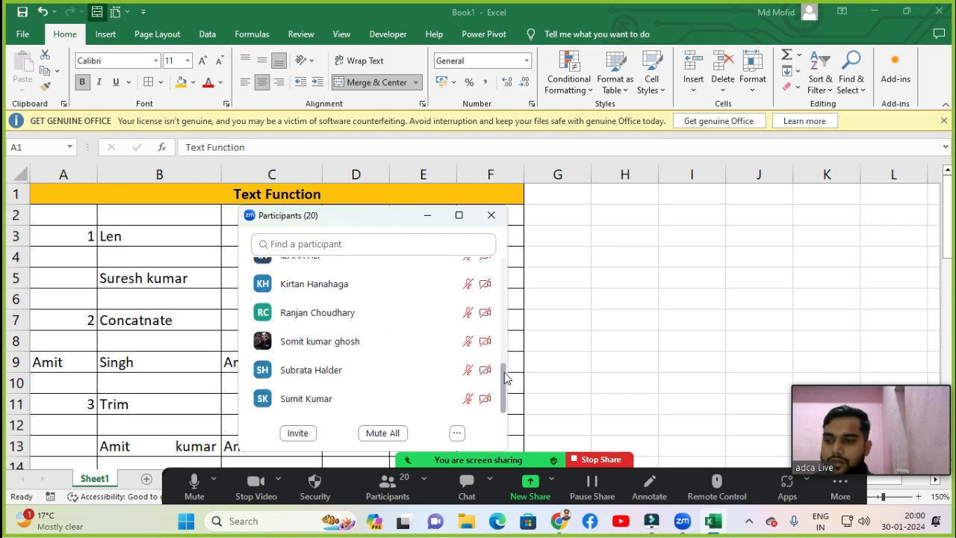
pyautogui.click(423, 324)
pyautogui.click(360, 307)
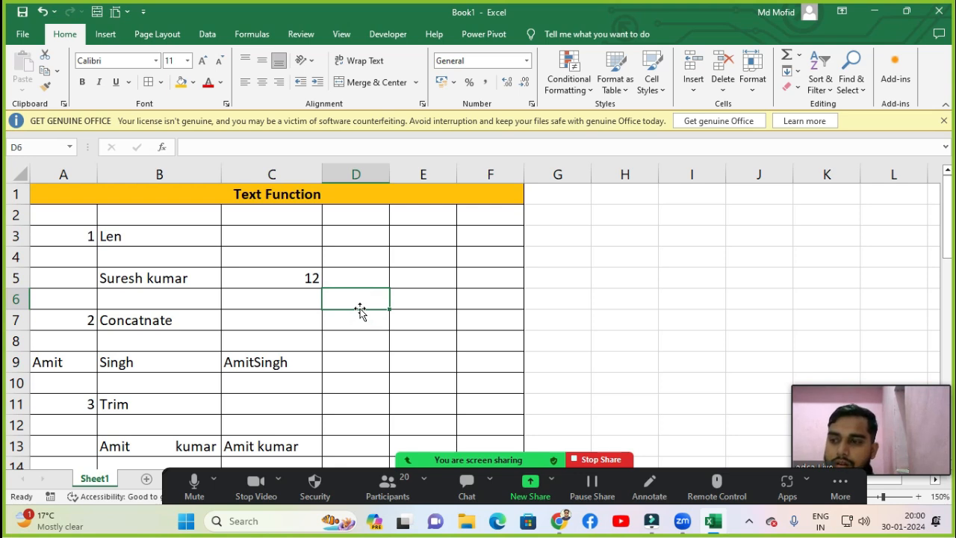
# Step: Go down to the Value example and clear the old 500 result from C43
pyautogui.press('Down')
pyautogui.press('Down')
pyautogui.press('Down')
pyautogui.press('Down')
pyautogui.press('Down')
pyautogui.press('Down')
pyautogui.press('Down')
pyautogui.press('Down')
pyautogui.press('Down')
pyautogui.press('Down')
pyautogui.press('Down')
pyautogui.press('Down')
pyautogui.press('Down')
pyautogui.press('Down')
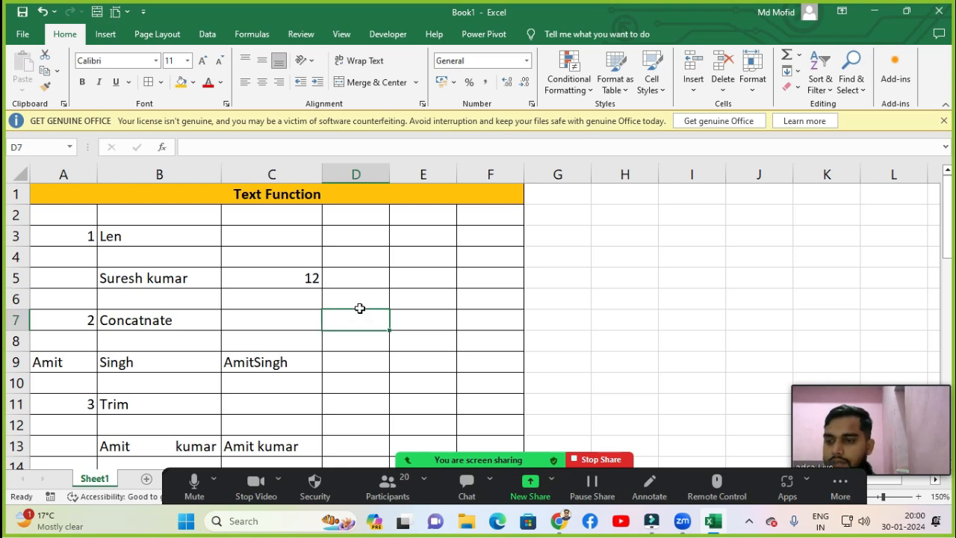
pyautogui.press('Down')
pyautogui.press('Down')
pyautogui.press('Down')
pyautogui.press('Down')
pyautogui.press('Down')
pyautogui.press('Down')
pyautogui.press('Down')
pyautogui.press('Down')
pyautogui.press('Down')
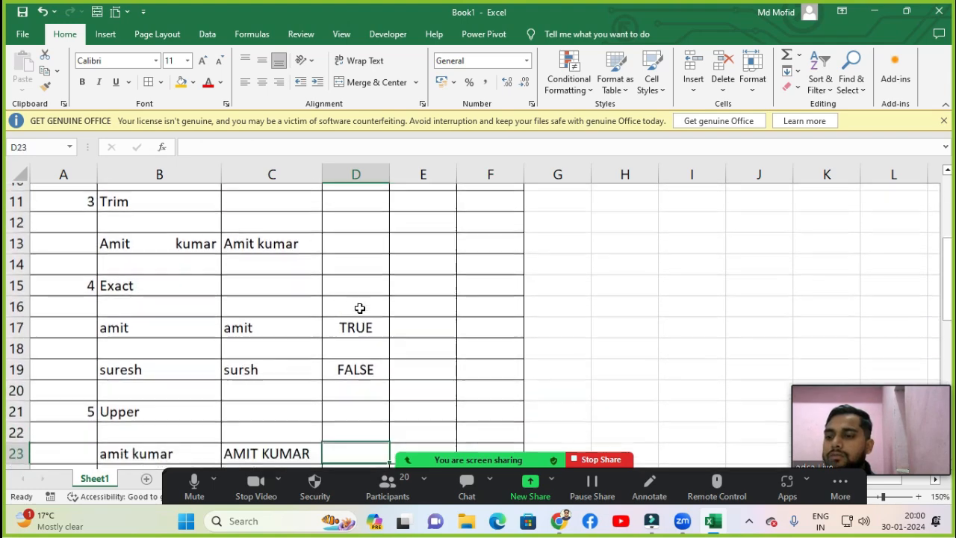
pyautogui.press('Down')
pyautogui.press('Down')
pyautogui.press('Down')
pyautogui.press('Down')
pyautogui.press('Down')
pyautogui.press('Down')
pyautogui.press('Down')
pyautogui.press('Down')
pyautogui.press('Down')
pyautogui.press('Down')
pyautogui.press('Down')
pyautogui.press('Down')
pyautogui.press('Down')
pyautogui.press('Down')
pyautogui.press('Down')
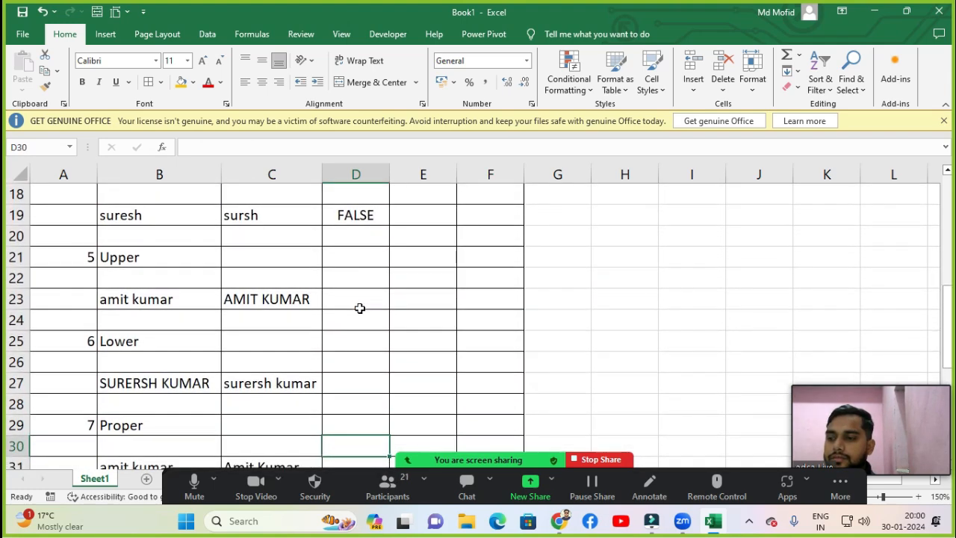
pyautogui.press('Down')
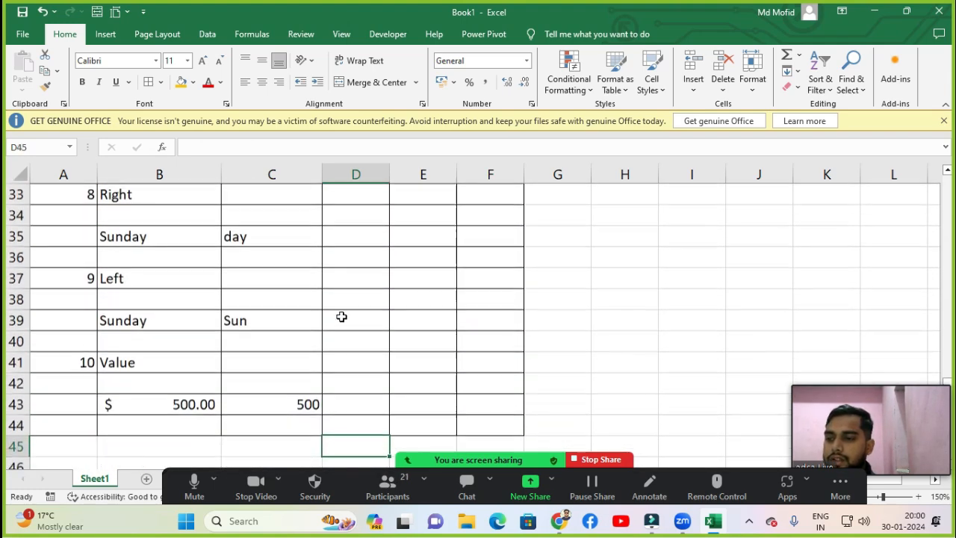
pyautogui.press('Down')
pyautogui.click(247, 386)
pyautogui.press('Delete')
# Step: Replace B43 with 1000 and set its number format to General
pyautogui.click(175, 381)
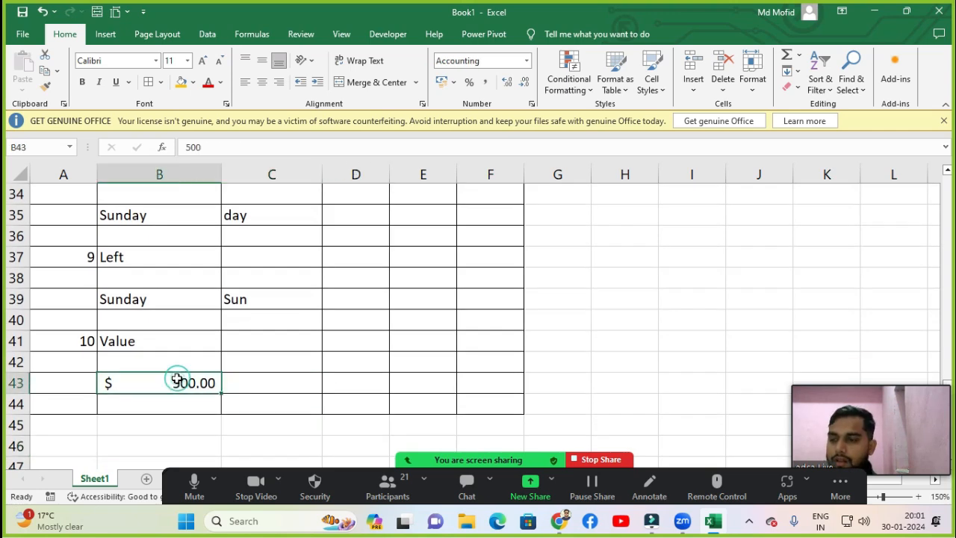
pyautogui.write('1000')
pyautogui.press('Return')
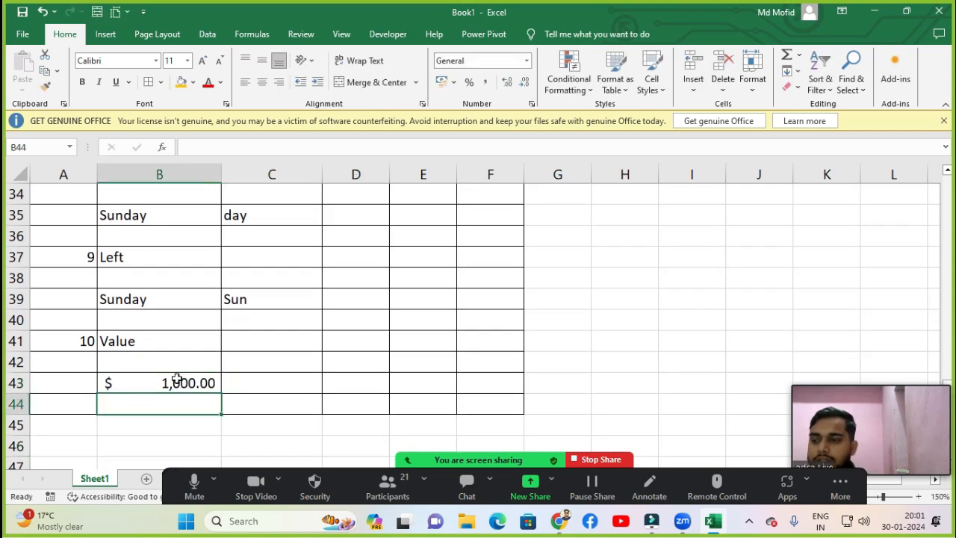
pyautogui.click(176, 379)
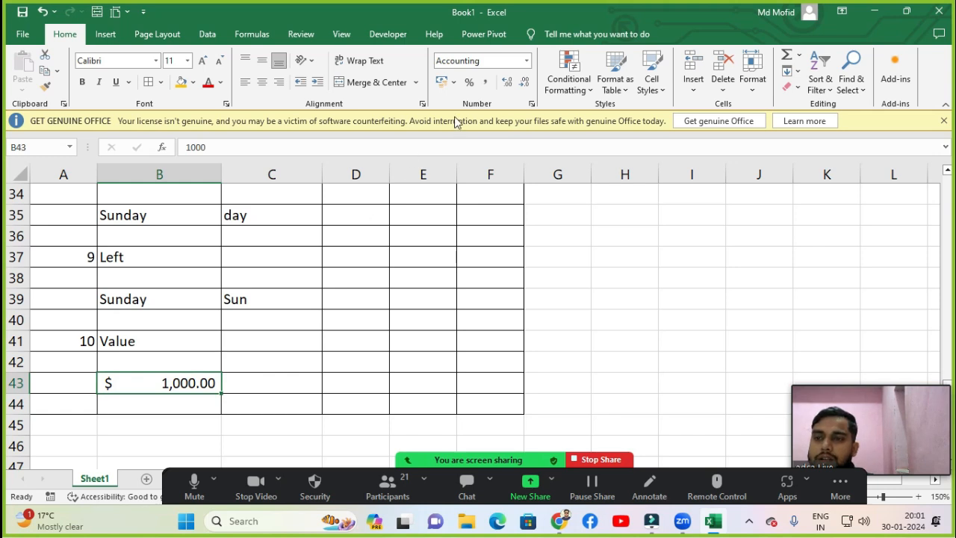
pyautogui.click(522, 61)
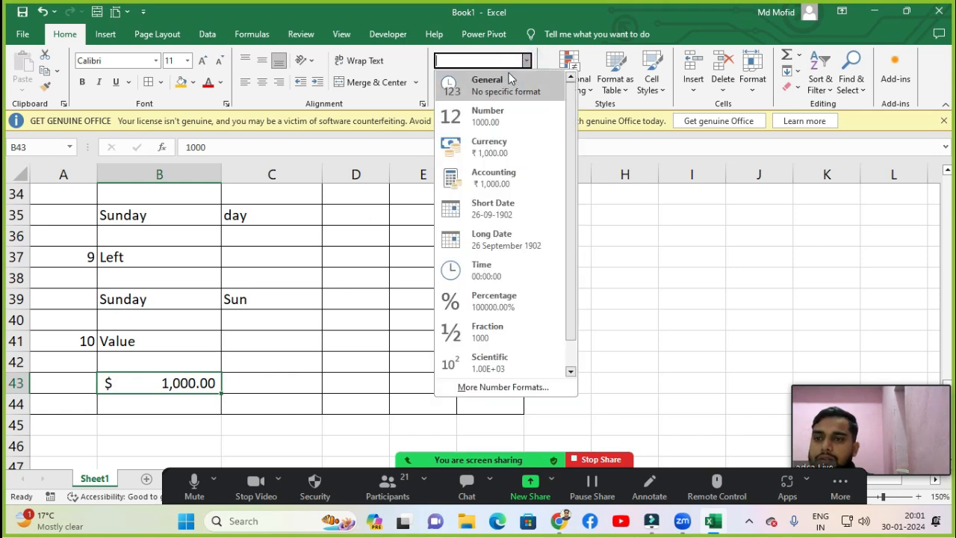
pyautogui.click(512, 81)
pyautogui.click(157, 404)
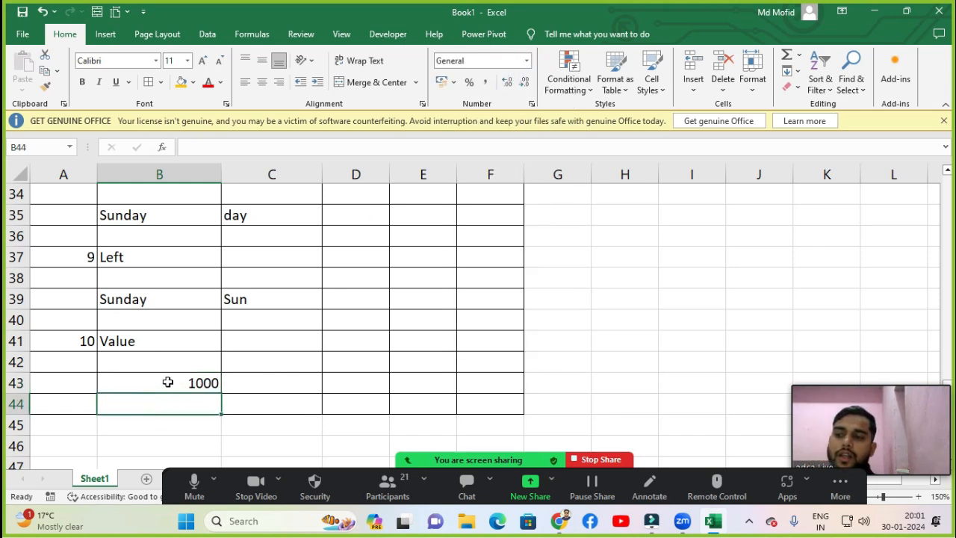
pyautogui.click(168, 383)
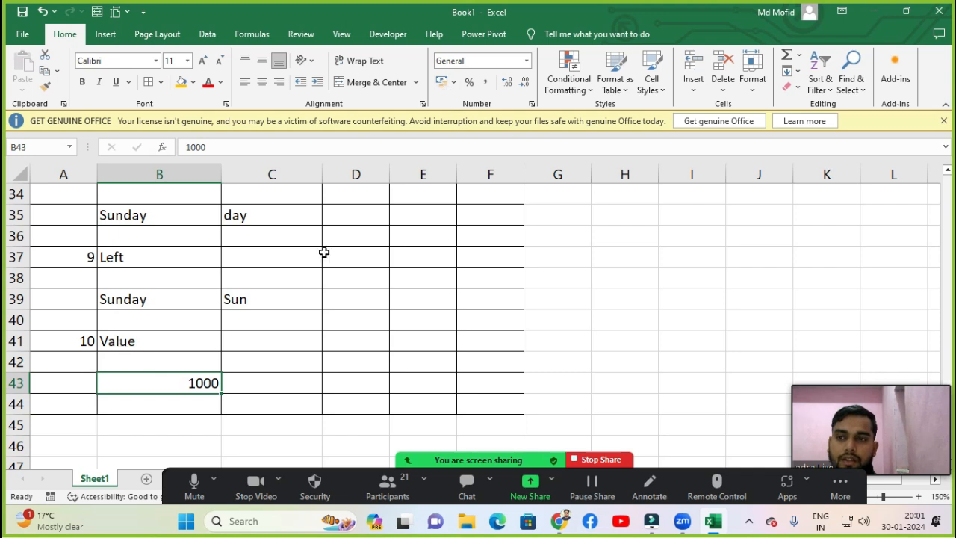
# Step: Format B43 as rupee Accounting (₹ 1,000.00) and enter =VALUE(B43) in C43, returning 1000
pyautogui.click(453, 83)
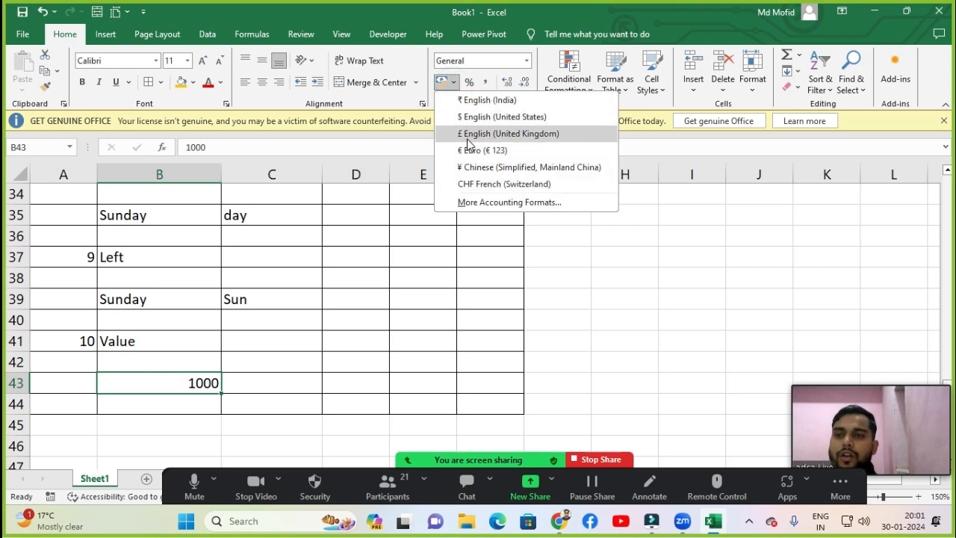
pyautogui.click(471, 100)
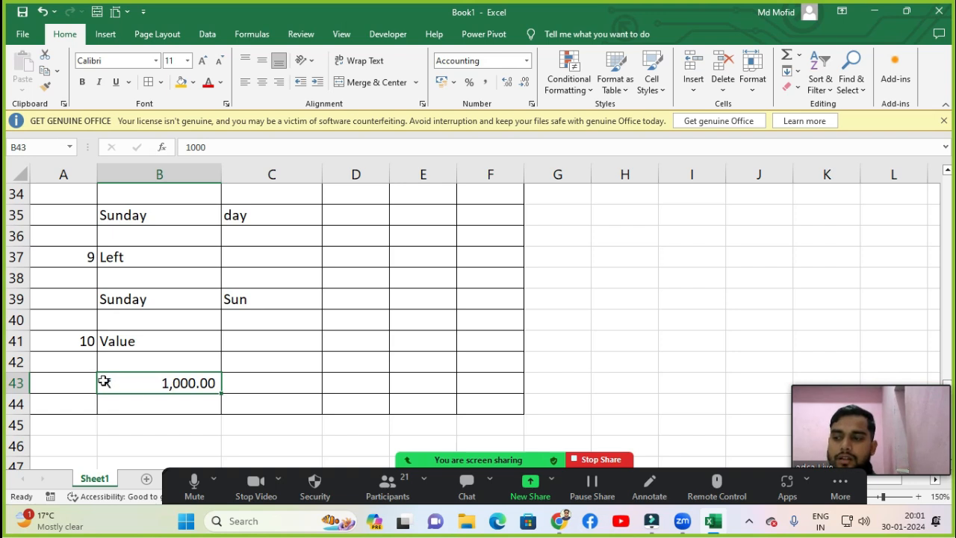
pyautogui.click(235, 383)
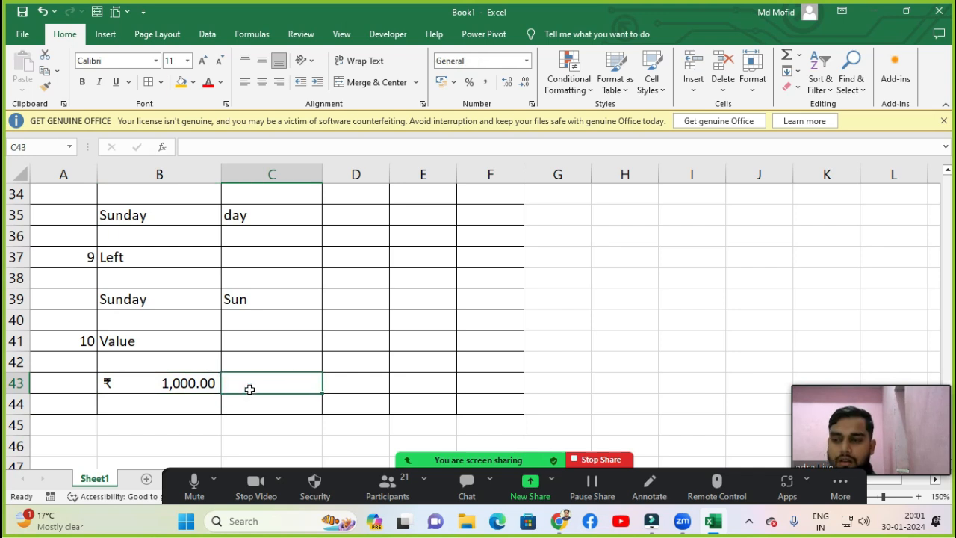
pyautogui.write('=value')
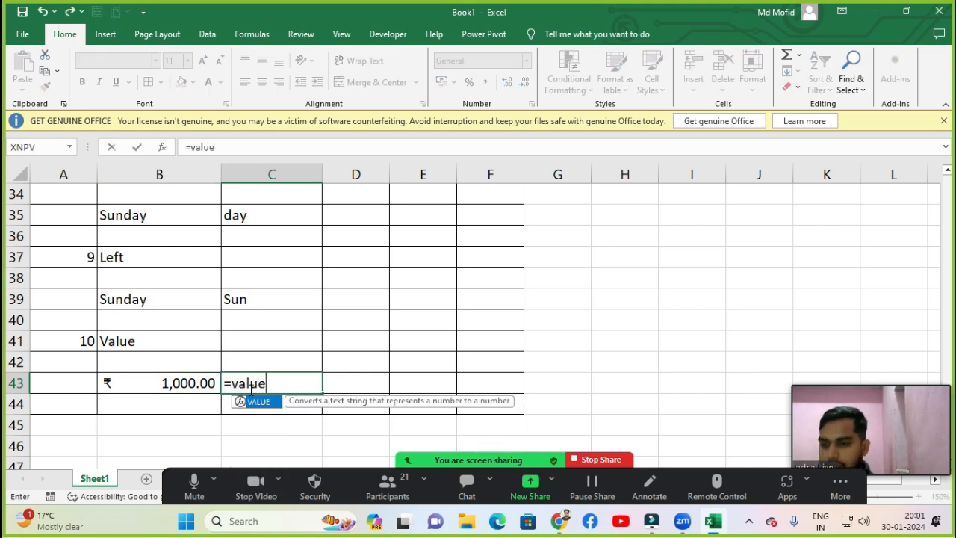
pyautogui.press('Tab')
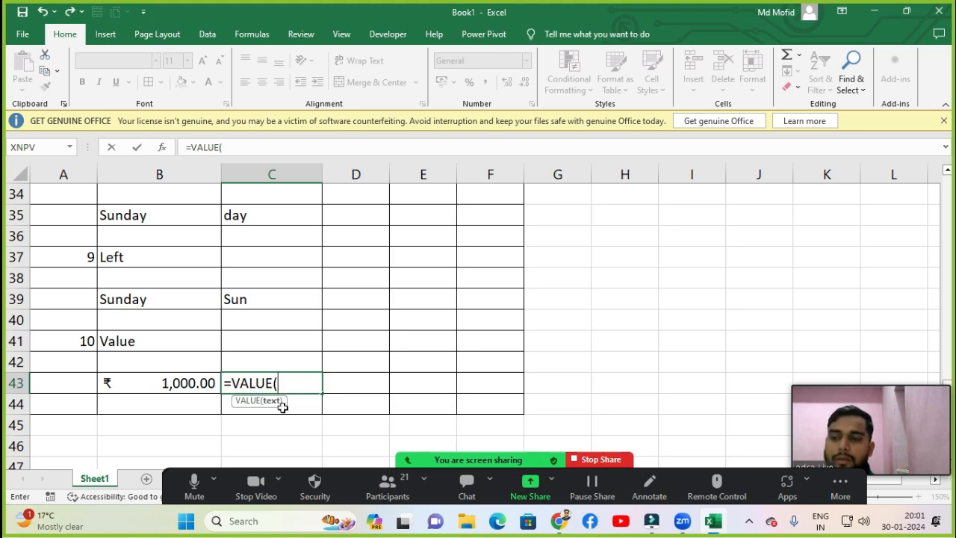
pyautogui.click(147, 388)
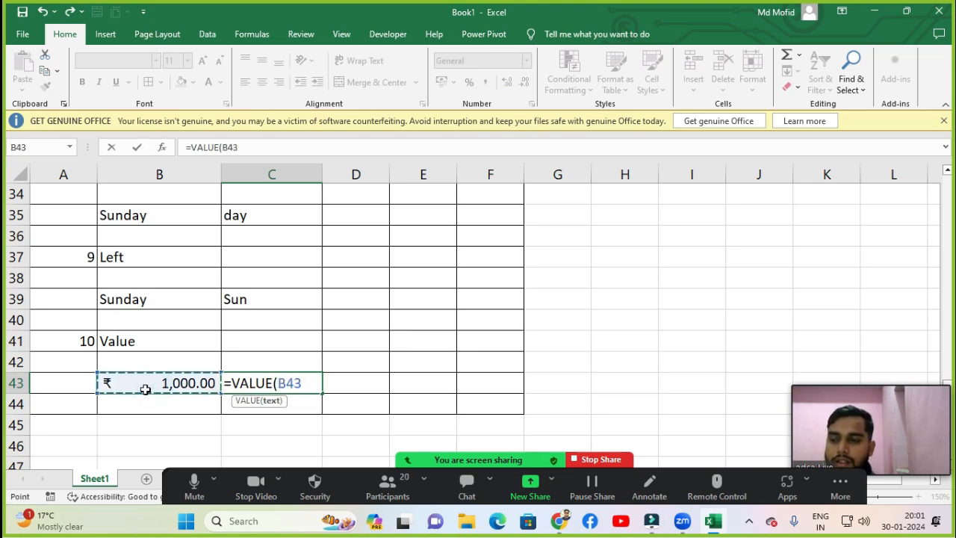
pyautogui.write(')')
pyautogui.press('Return')
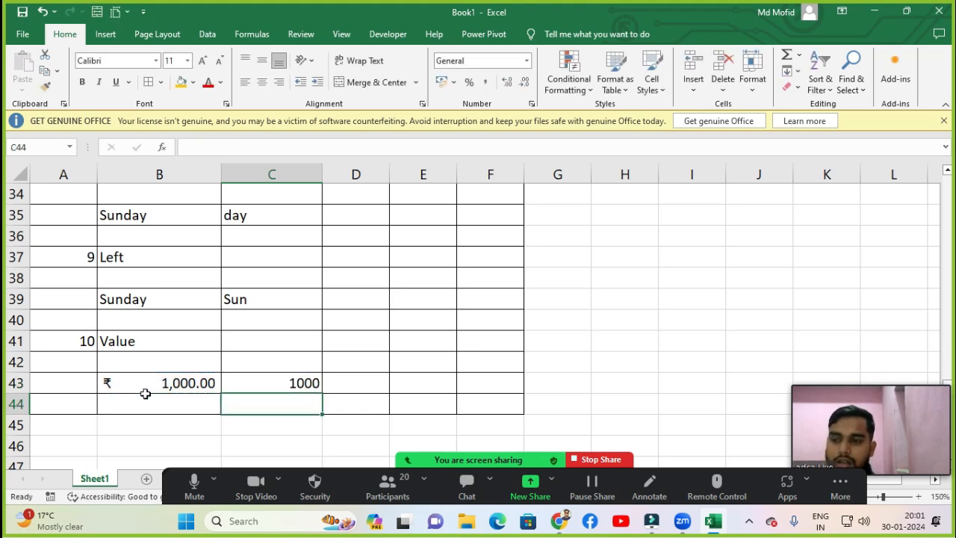
pyautogui.click(285, 390)
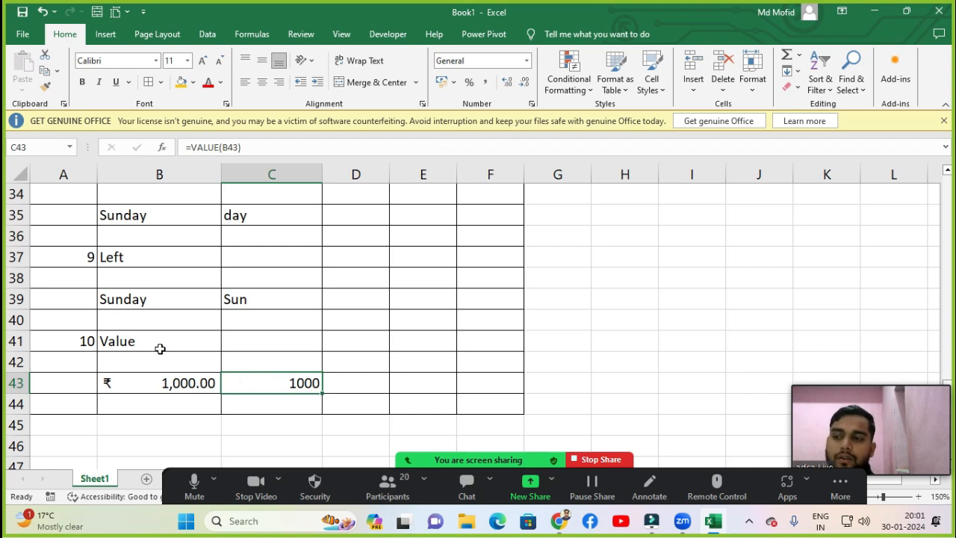
# Step: Open Zoom's participants list and scroll it back to the top
pyautogui.click(387, 478)
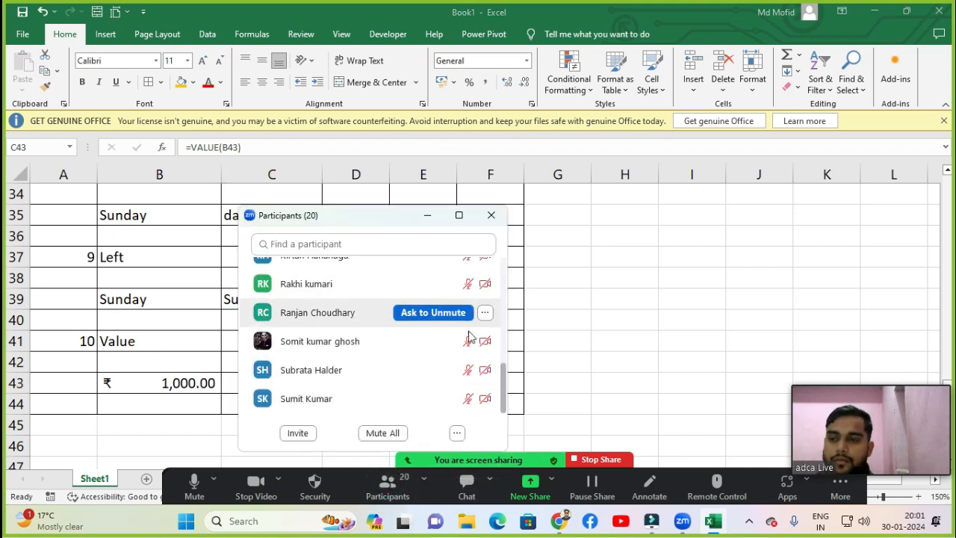
pyautogui.moveTo(501, 381); pyautogui.dragTo(505, 276)
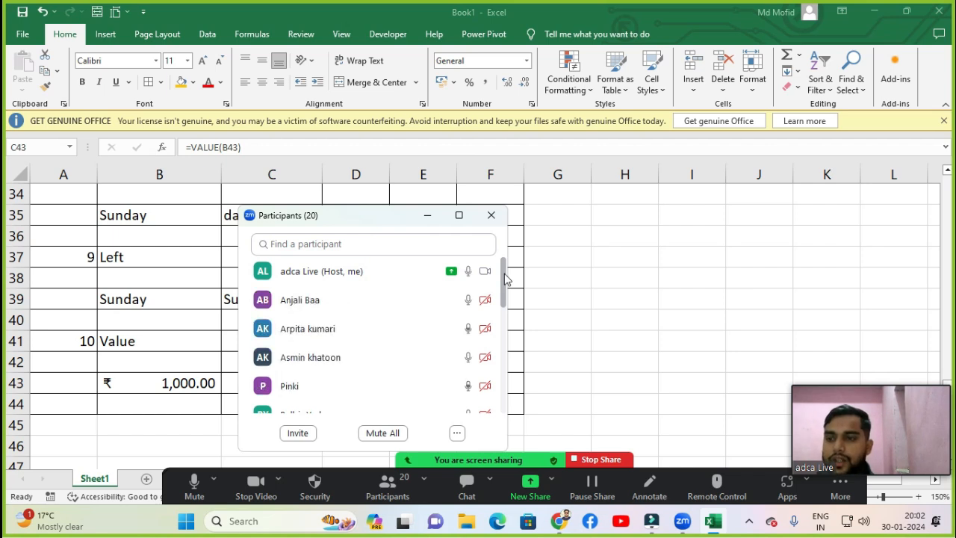
# Step: Close Zoom's participants list and meeting-end notice, then show Excel's Data tab
pyautogui.click(433, 218)
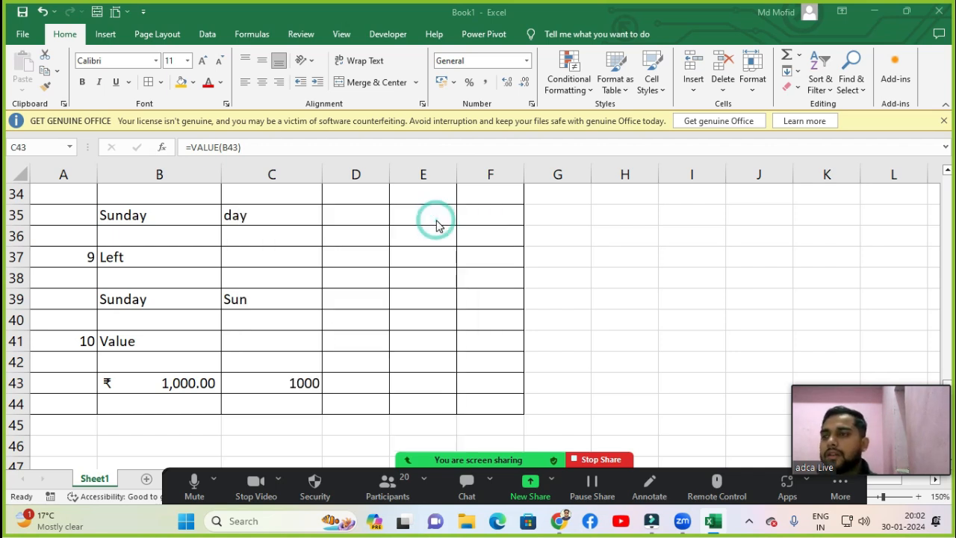
pyautogui.scroll(1, 304, 286)
pyautogui.scroll(8, 304, 286)
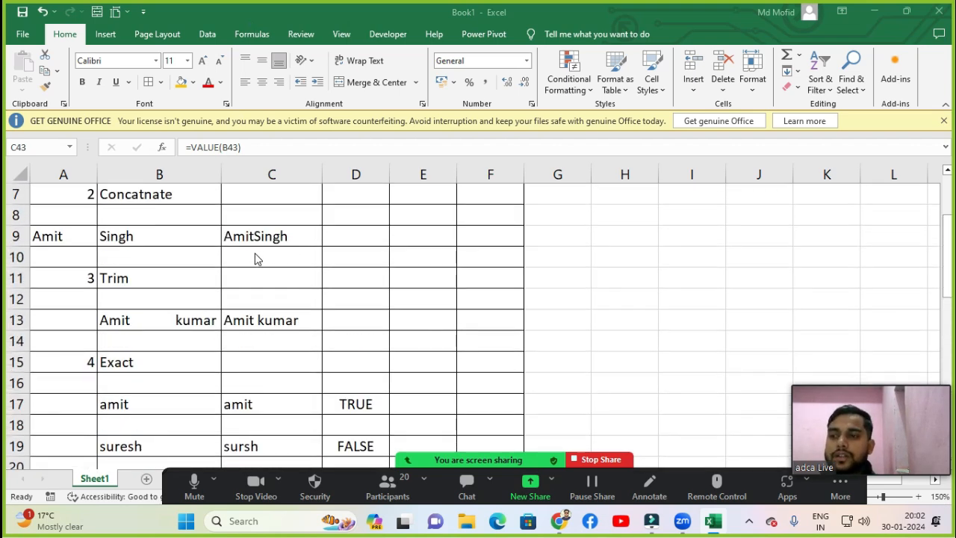
pyautogui.scroll(1, 256, 256)
pyautogui.click(166, 33)
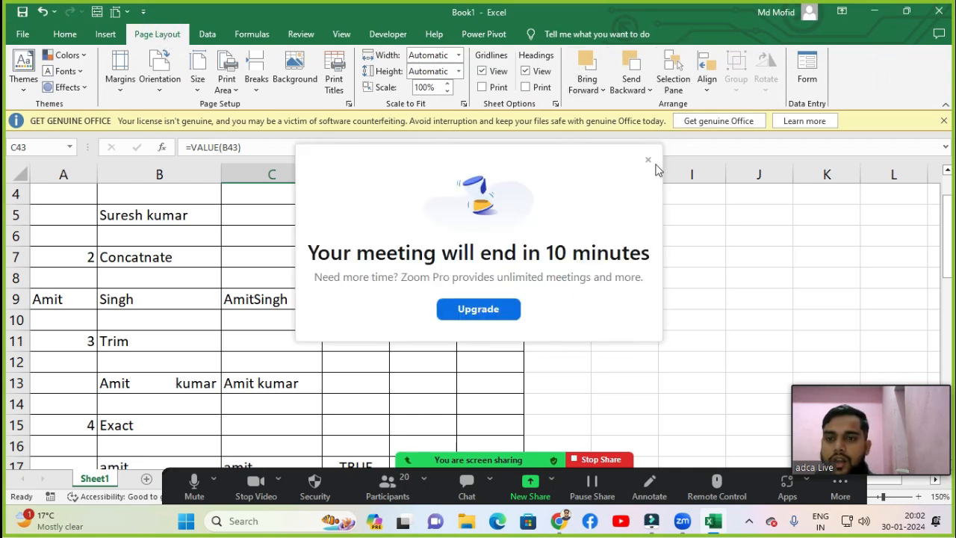
pyautogui.click(648, 159)
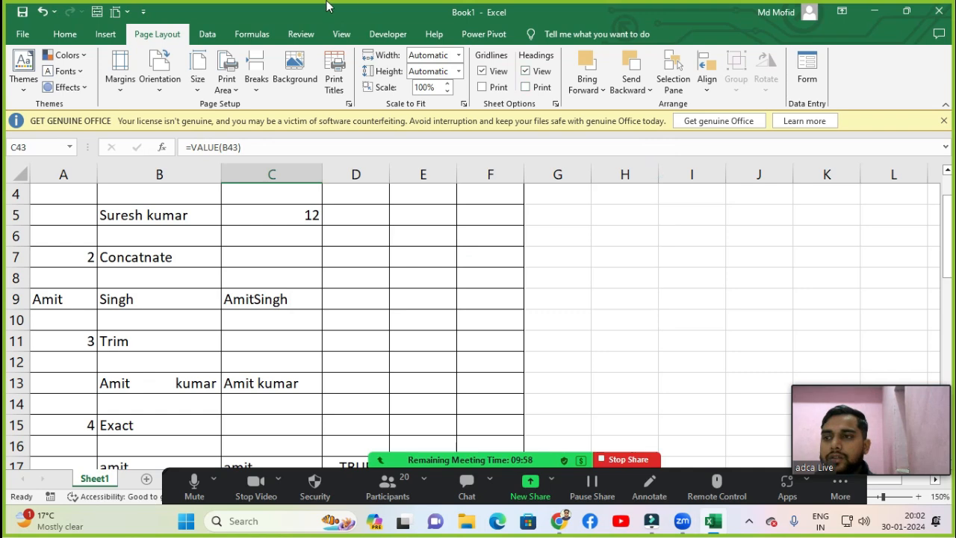
pyautogui.click(209, 35)
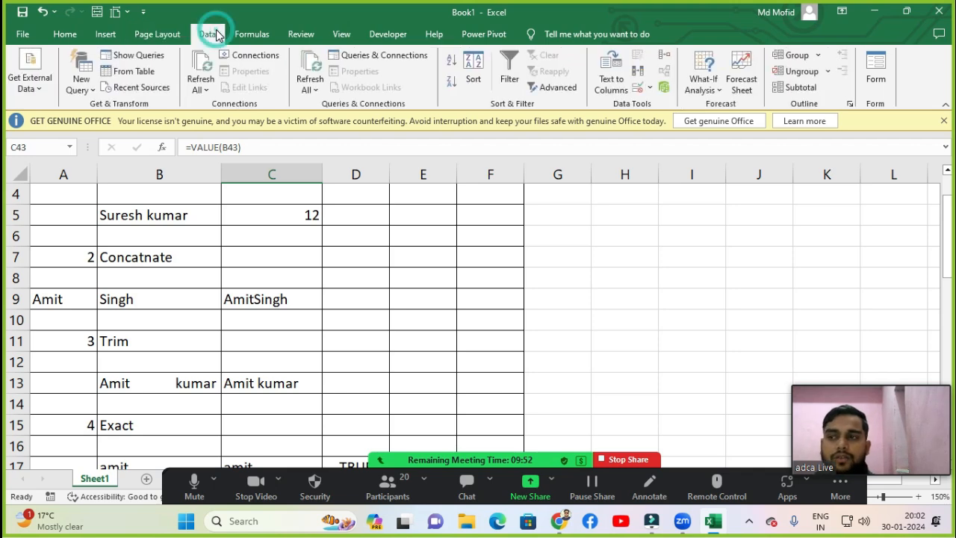
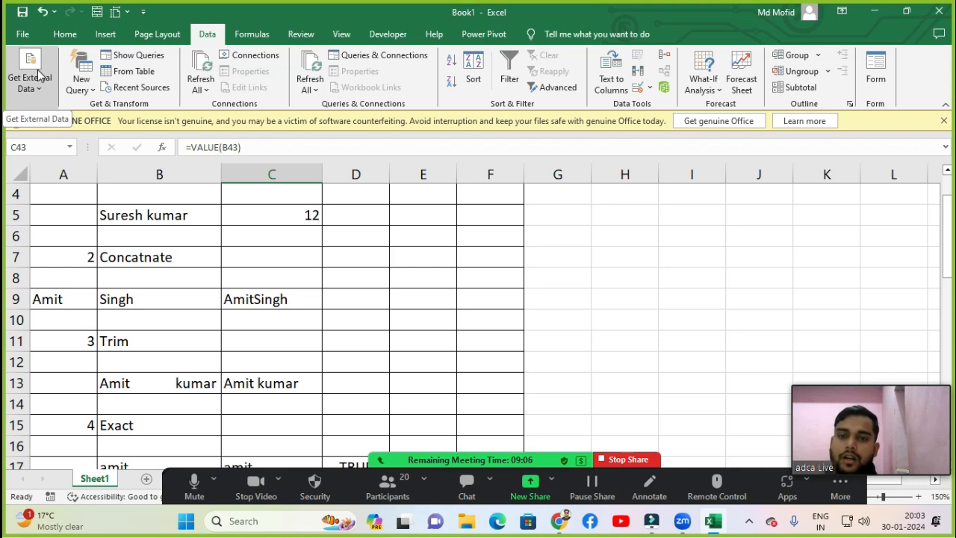
# Step: Browse the Data tab's new-query sources and Queries & Connections pane, then select C7
pyautogui.click(82, 95)
pyautogui.moveTo(107, 115)
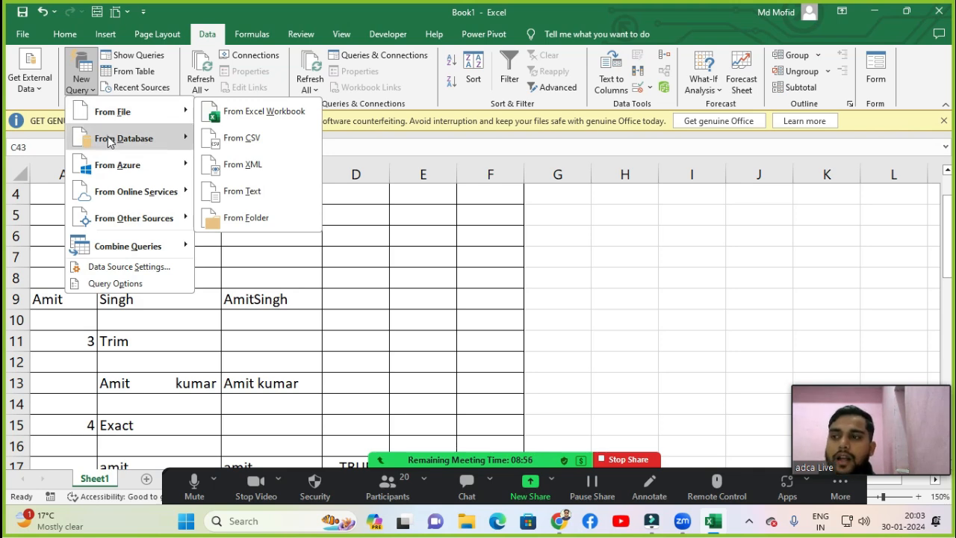
pyautogui.moveTo(131, 172)
pyautogui.moveTo(130, 140)
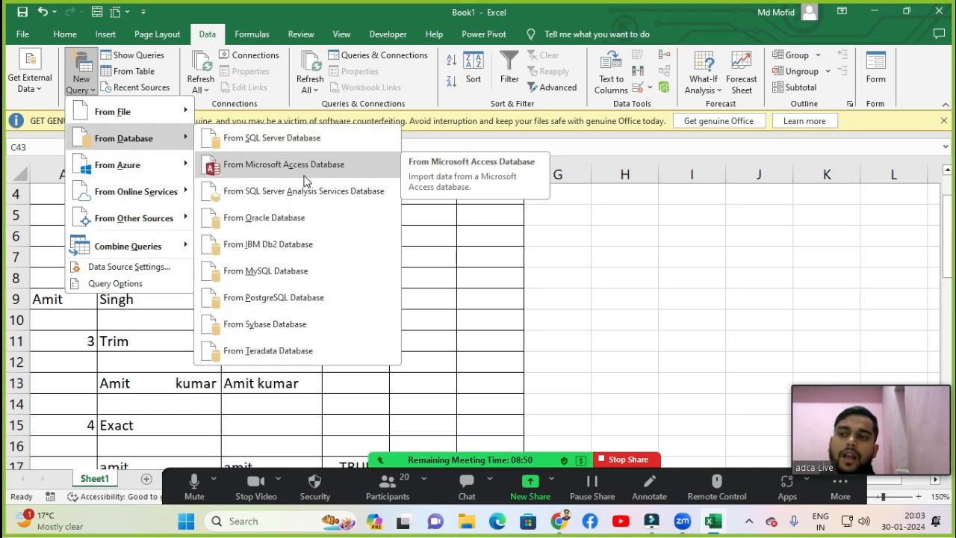
pyautogui.press('Escape')
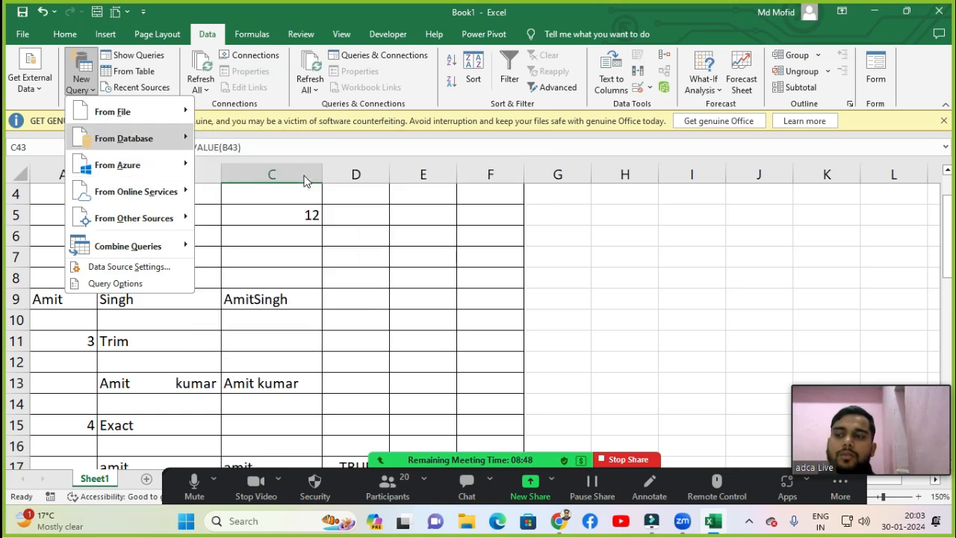
pyautogui.press('Escape')
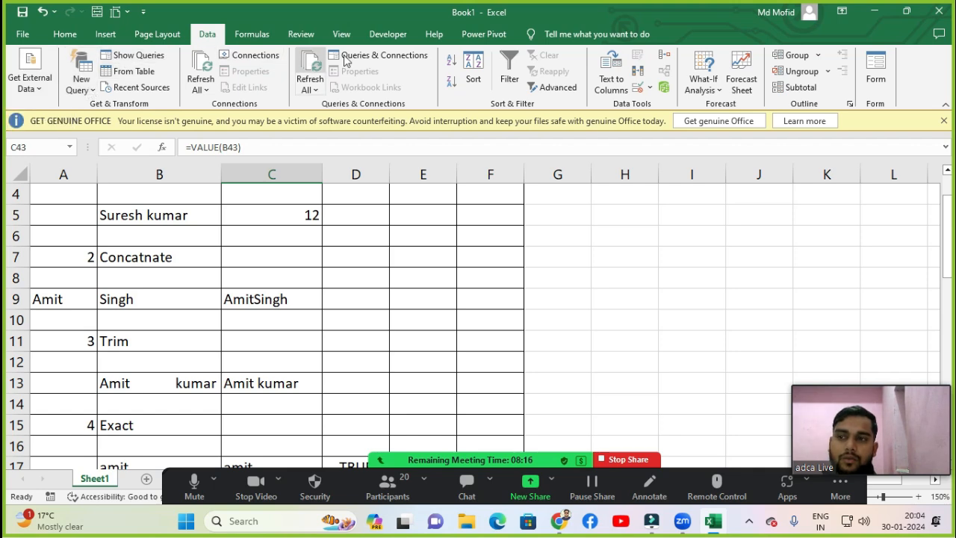
pyautogui.click(420, 60)
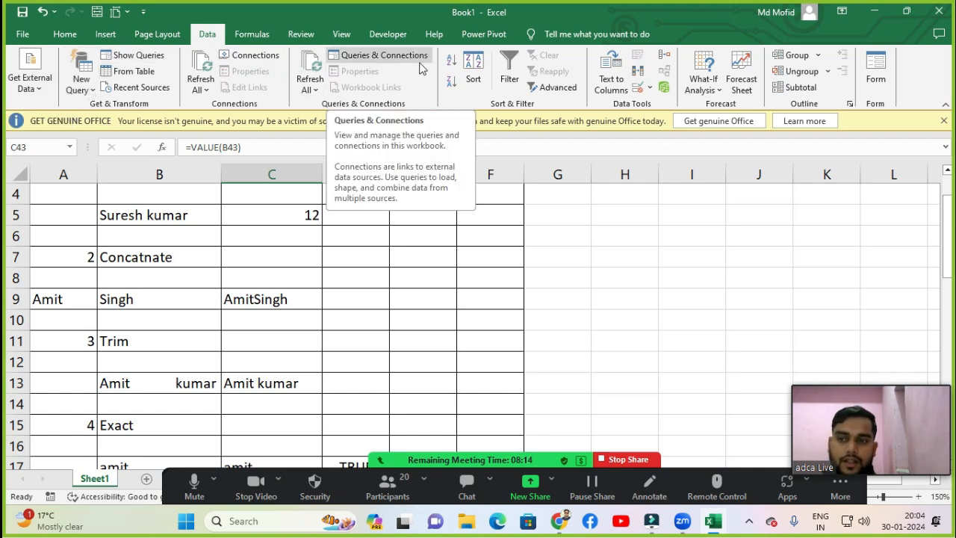
pyautogui.click(396, 257)
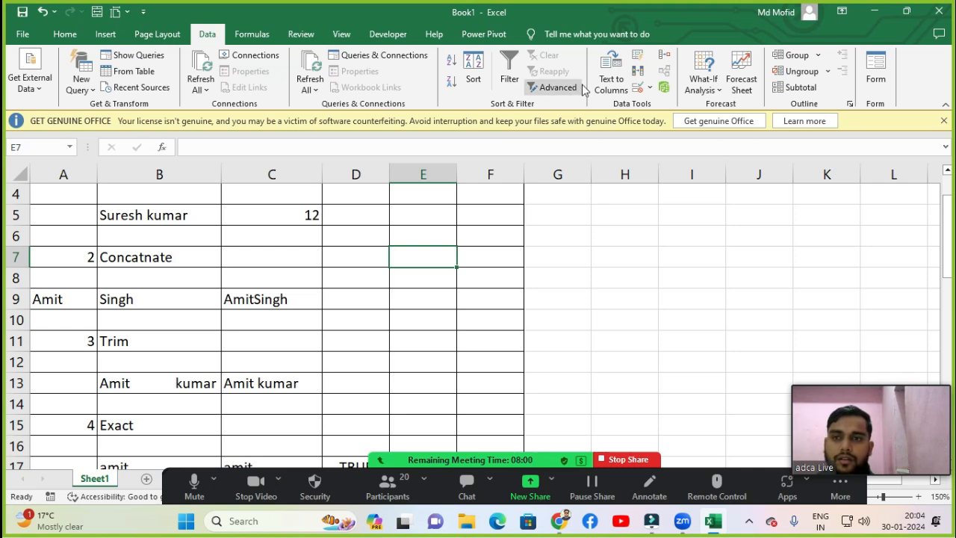
pyautogui.click(269, 256)
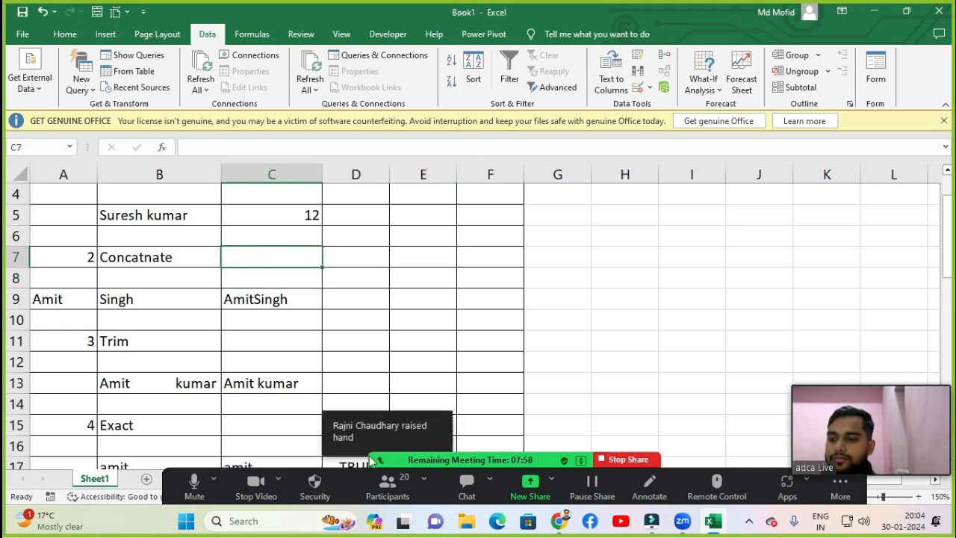
# Step: In Zoom's participant list, ask the participant with a raised hand to unmute
pyautogui.click(389, 489)
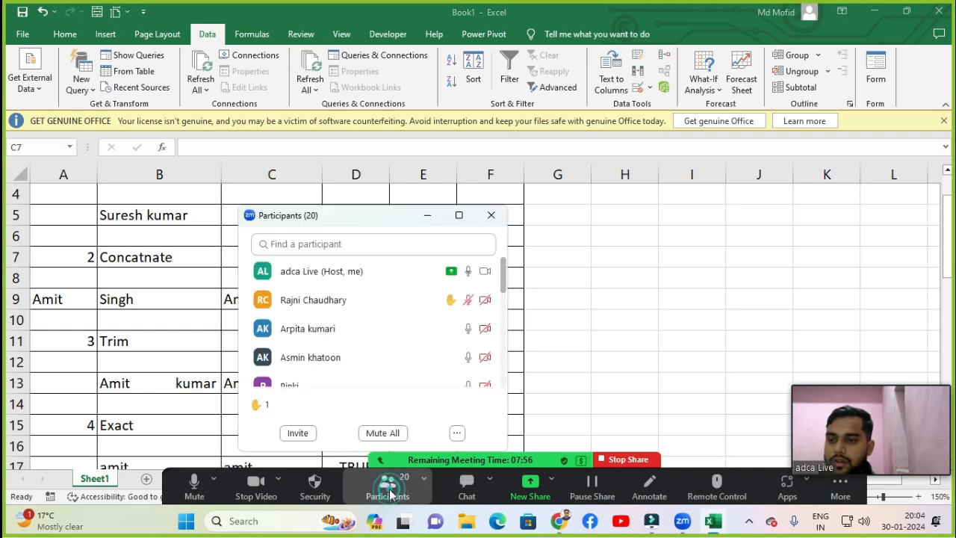
pyautogui.moveTo(332, 299)
pyautogui.click(406, 306)
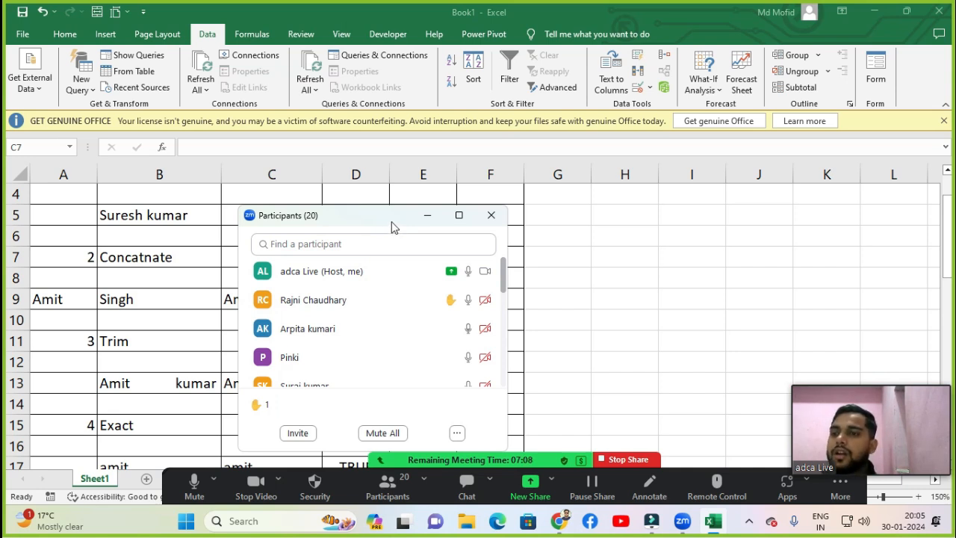
# Step: Reposition the participant panel, mute all participants with confirmation, and close the list
pyautogui.moveTo(393, 227); pyautogui.dragTo(324, 234)
pyautogui.moveTo(390, 305)
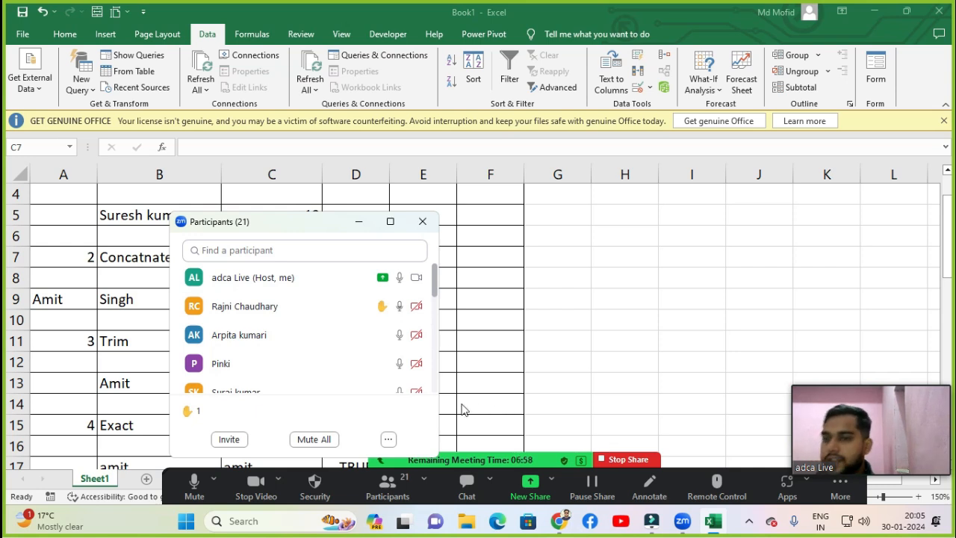
pyautogui.moveTo(437, 280)
pyautogui.mouseDown()
pyautogui.moveTo(437, 377)
pyautogui.moveTo(438, 282)
pyautogui.mouseUp()
pyautogui.moveTo(314, 228); pyautogui.dragTo(406, 216)
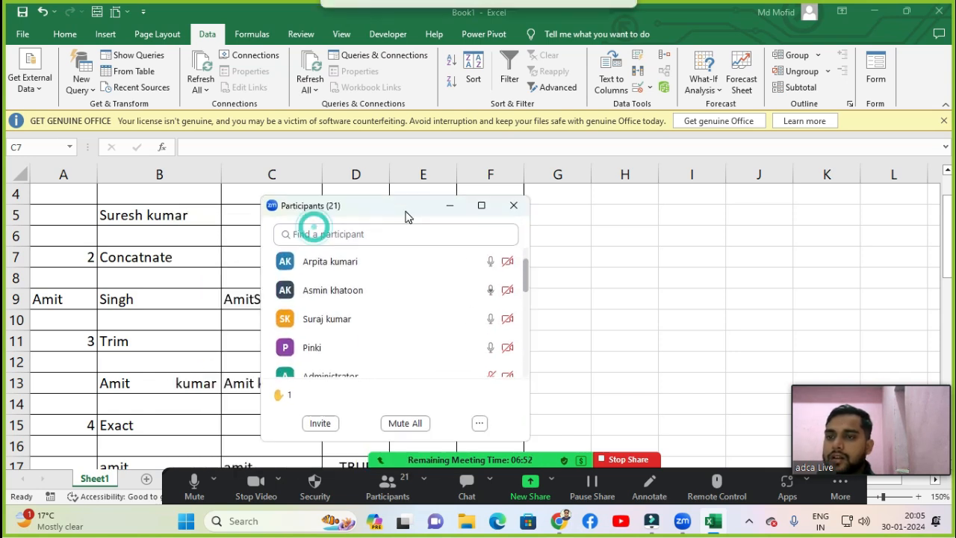
pyautogui.click(404, 423)
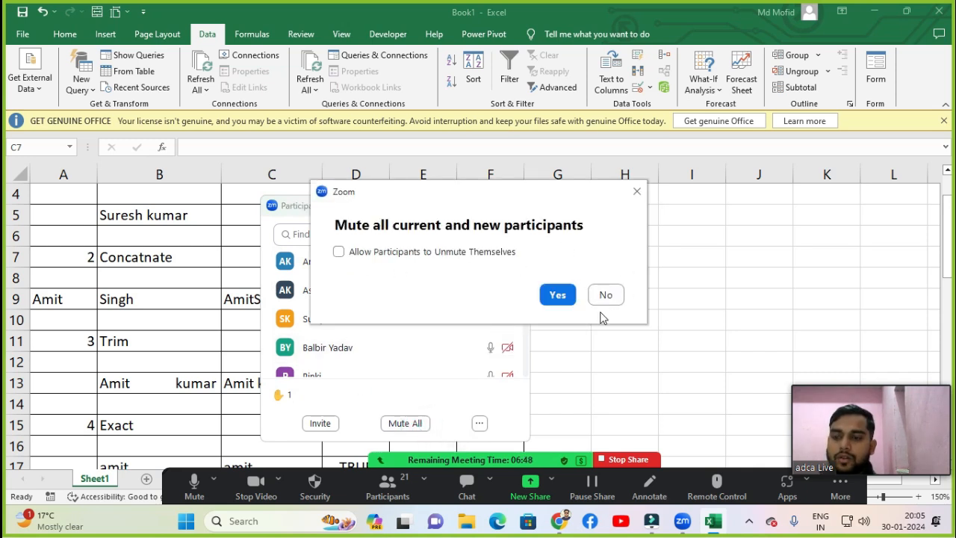
pyautogui.click(554, 297)
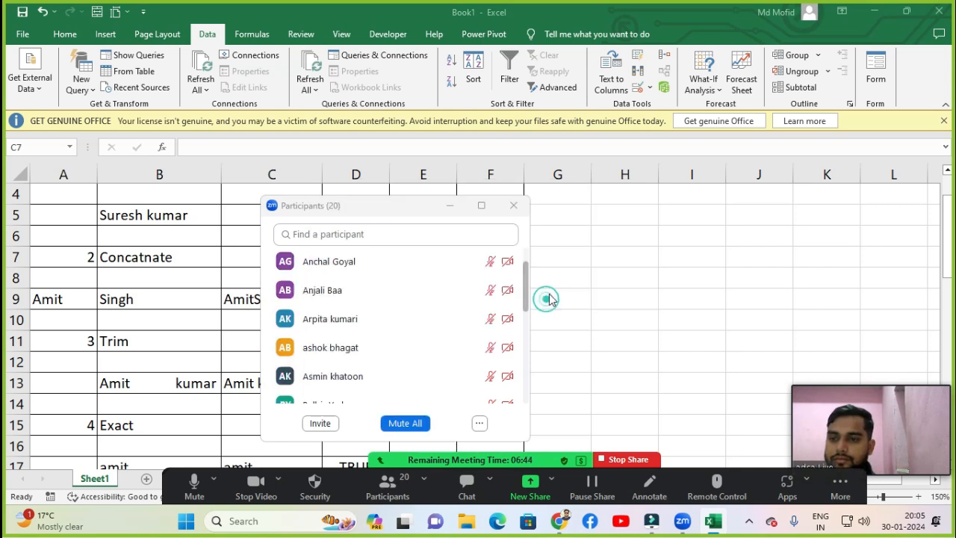
pyautogui.click(522, 207)
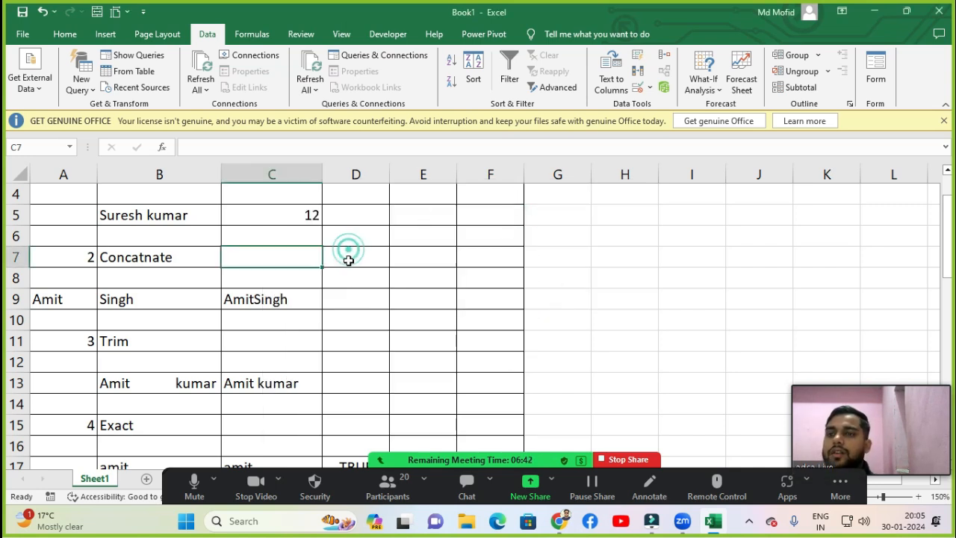
# Step: Select a few cells on Sheet1 around B4, then add a new blank Sheet2
pyautogui.click(423, 312)
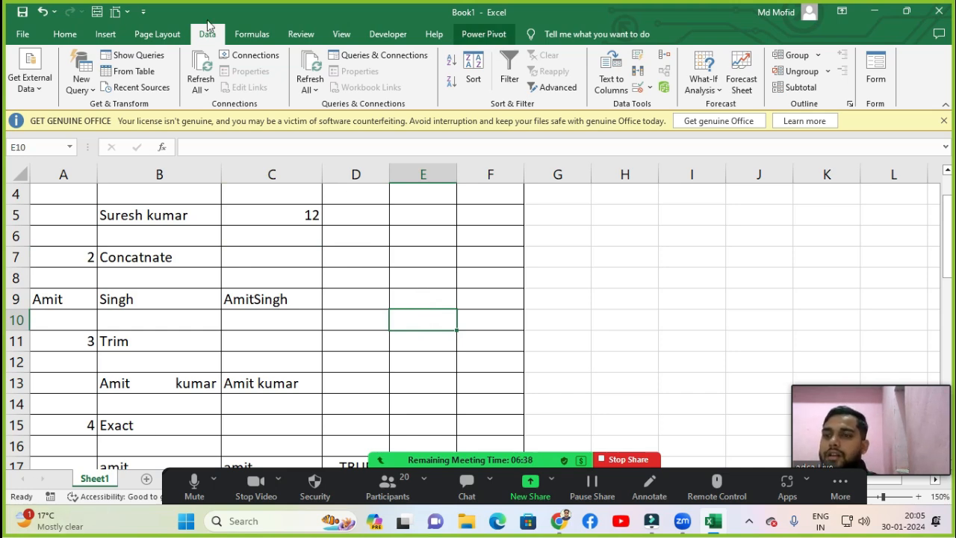
pyautogui.click(392, 196)
pyautogui.click(374, 202)
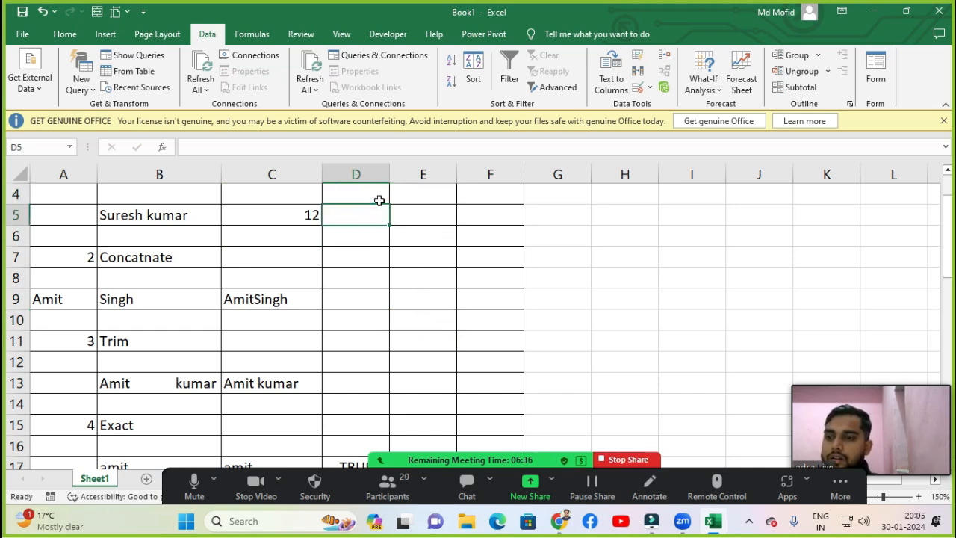
pyautogui.click(154, 209)
pyautogui.click(169, 190)
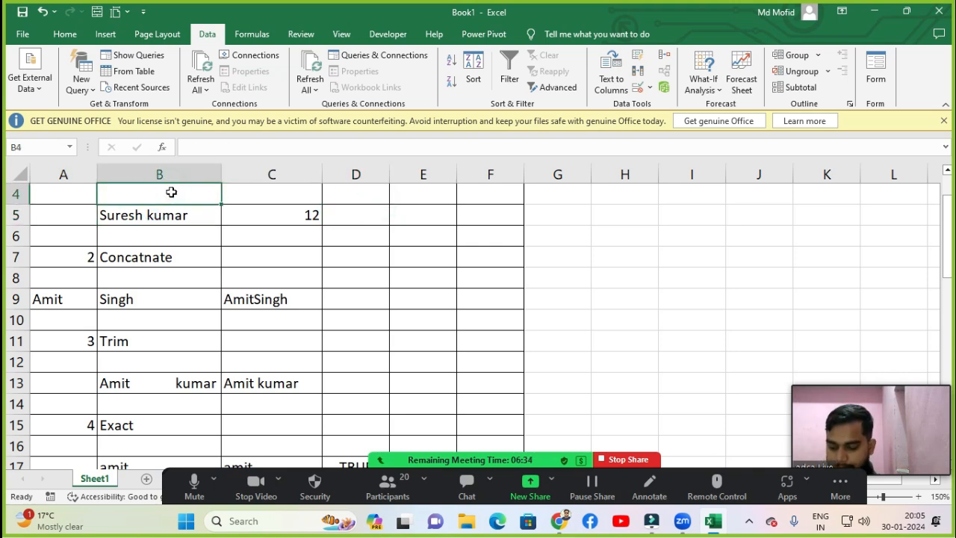
pyautogui.scroll(2, 170, 192)
pyautogui.click(185, 231)
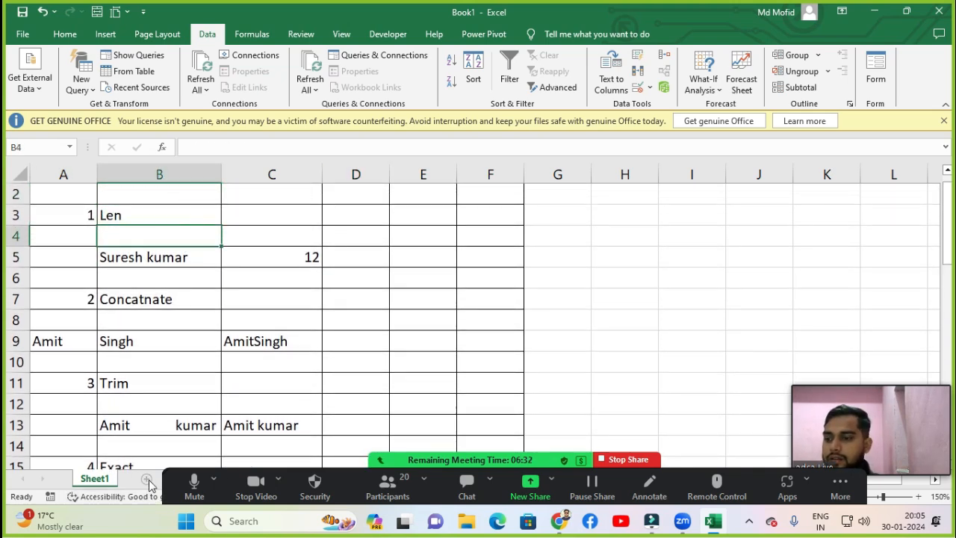
pyautogui.click(147, 479)
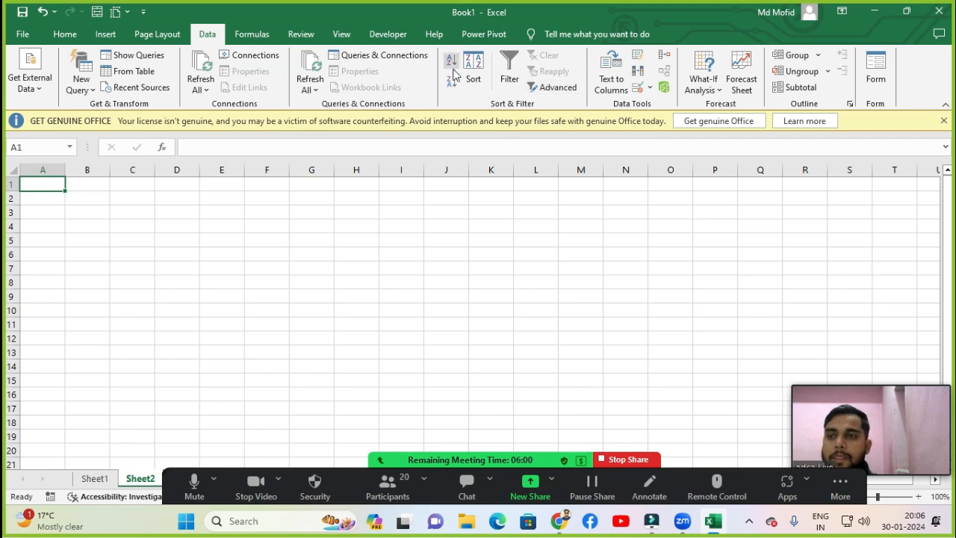
# Step: Set Sheet2's zoom to 150% using the Alt+W, Q zoom shortcut
pyautogui.click(135, 281)
pyautogui.click(111, 254)
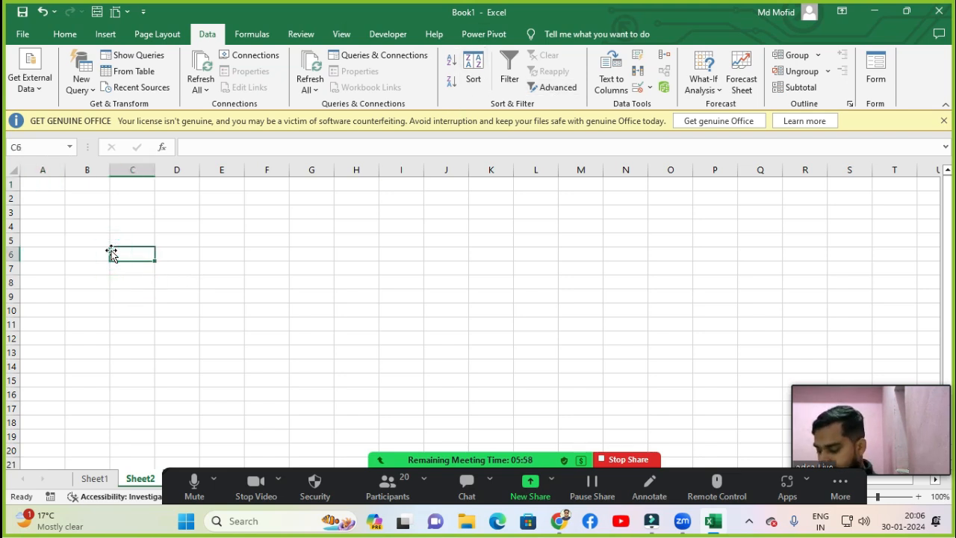
pyautogui.hotkey('alt', 'w')
pyautogui.write('q150')
pyautogui.press('Return')
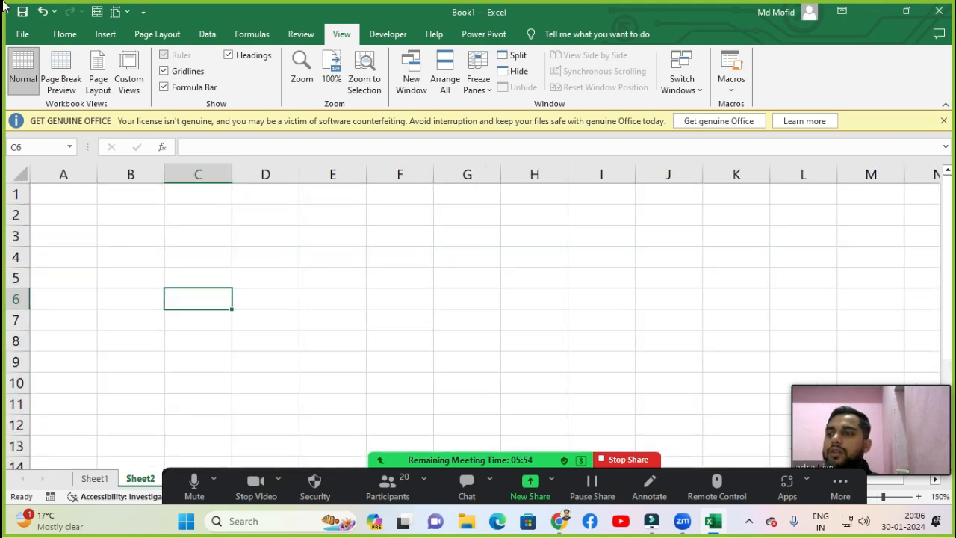
# Step: Switch between the Data and Home ribbon tabs, ending on Data
pyautogui.click(222, 34)
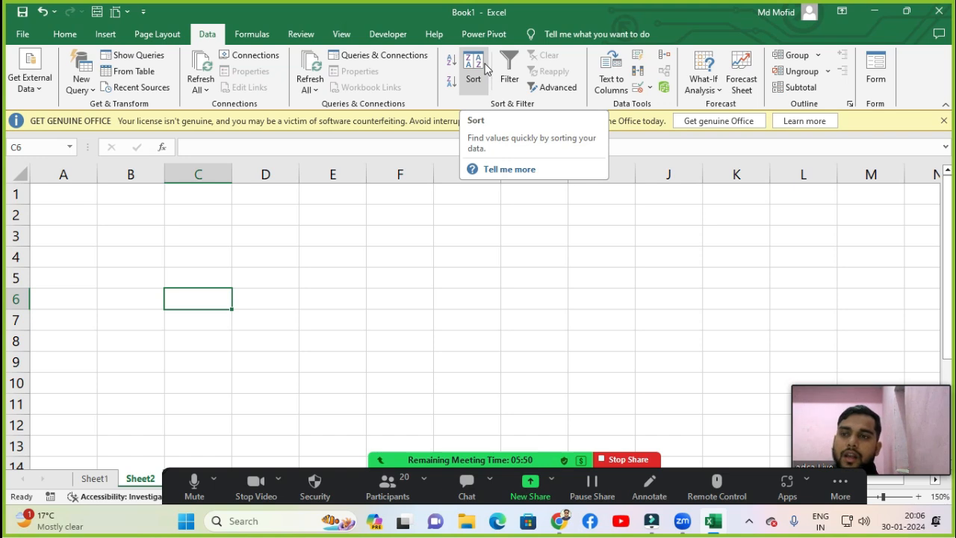
pyautogui.click(65, 34)
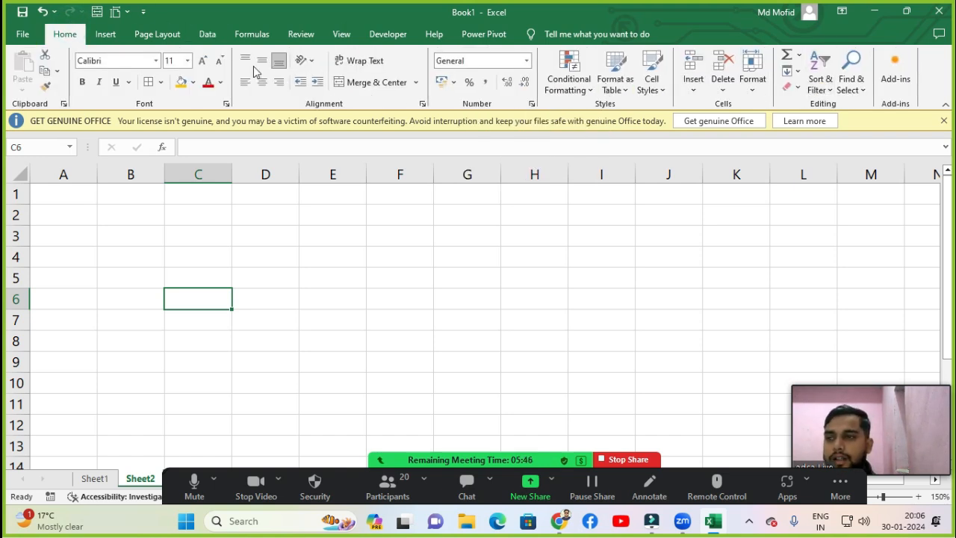
pyautogui.click(208, 34)
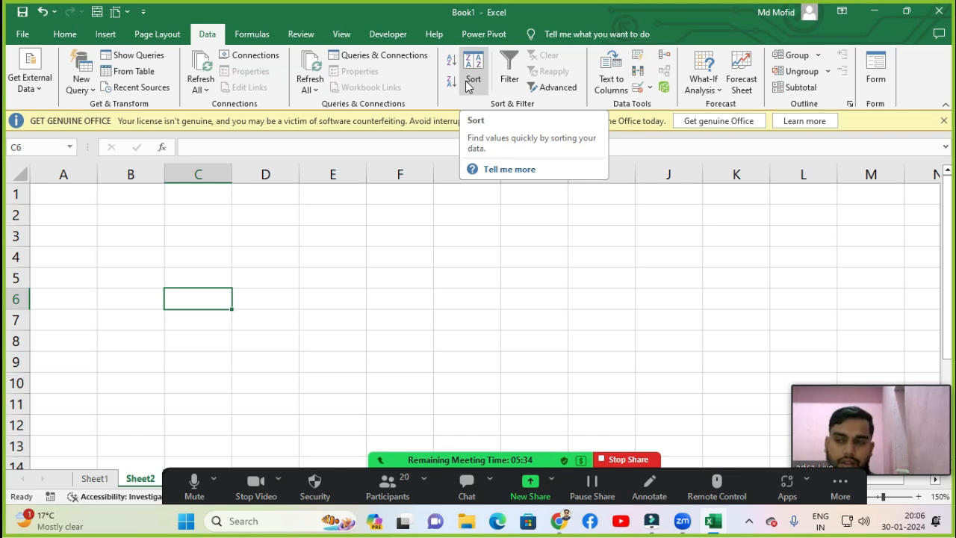
# Step: Merge and centre A1:C1 and type the heading 'Sort'
pyautogui.press('Up')
pyautogui.press('Up')
pyautogui.press('Up')
pyautogui.press('Up')
pyautogui.press('Left')
pyautogui.press('Left')
pyautogui.press('Up')
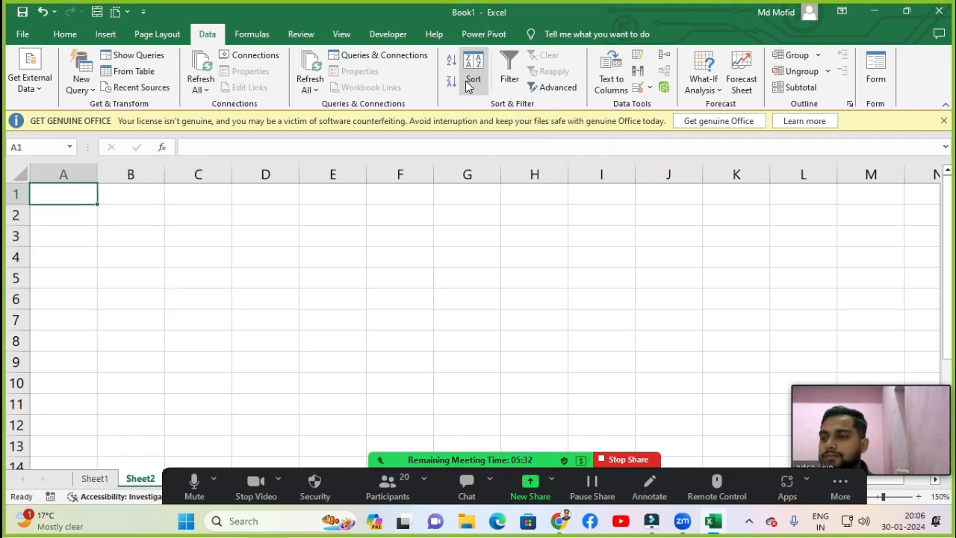
pyautogui.hotkey('shift', 'Right')
pyautogui.hotkey('shift', 'Right')
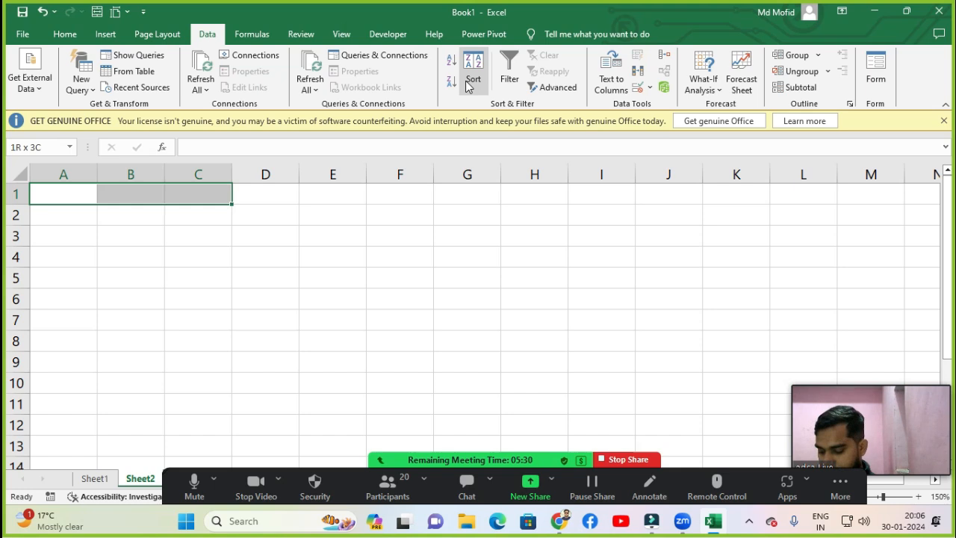
pyautogui.hotkey('alt', 'h')
pyautogui.press('m')
pyautogui.press('c')
pyautogui.press('Return')
pyautogui.press('Up')
pyautogui.write('Sort')
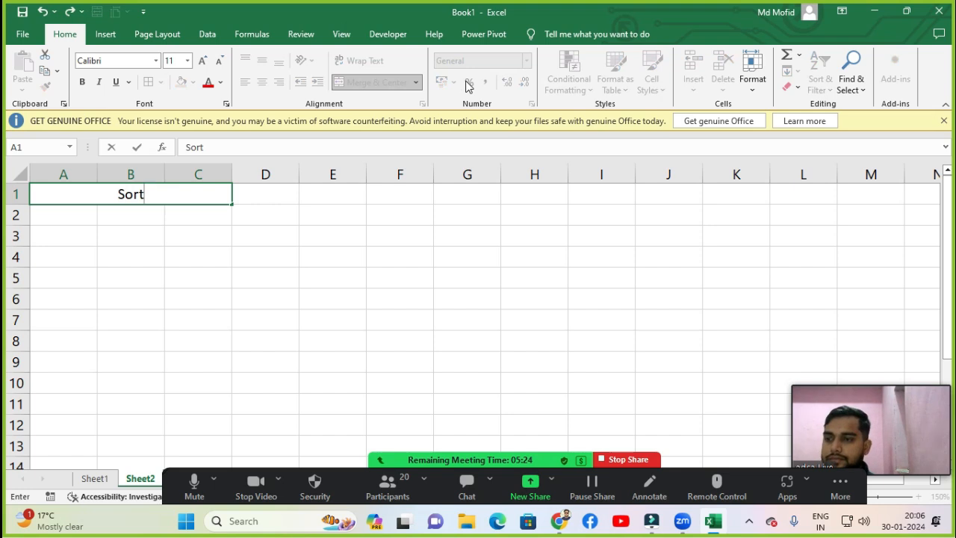
pyautogui.press('Return')
# Step: Give the merged Sort heading an orange fill colour
pyautogui.press('Up')
pyautogui.press('Down')
pyautogui.press('Right')
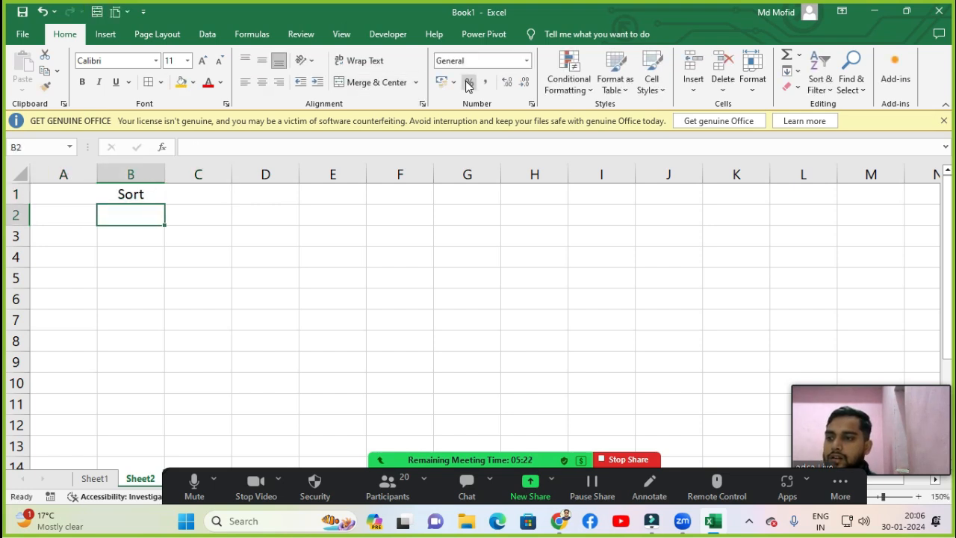
pyautogui.hotkey('shift', 'Up')
pyautogui.press('Up')
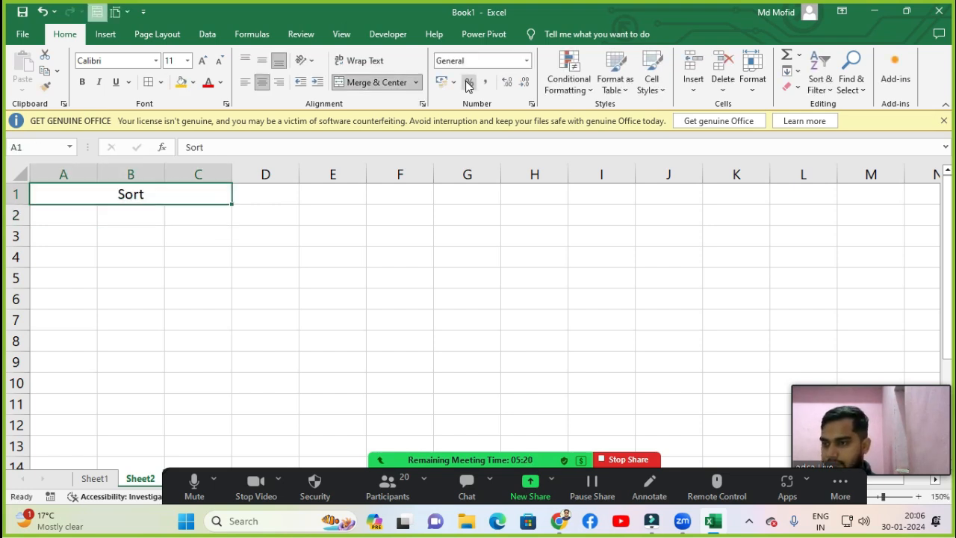
pyautogui.press('alt')
pyautogui.press('h')
pyautogui.press('h')
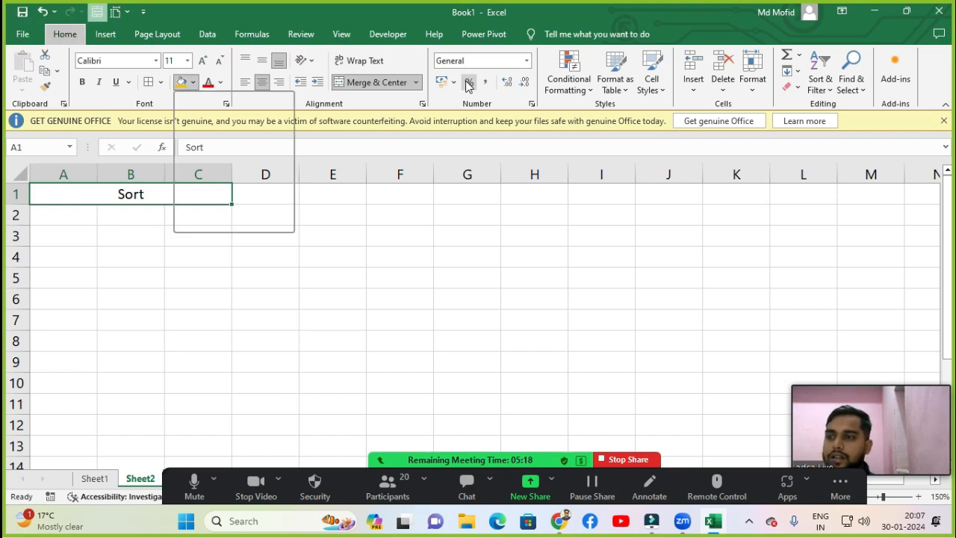
pyautogui.press('Right')
pyautogui.press('Right')
pyautogui.press('Down')
pyautogui.press('Down')
pyautogui.press('Down')
pyautogui.press('Down')
pyautogui.press('Right')
pyautogui.press('Down')
pyautogui.press('Down')
pyautogui.press('Right')
pyautogui.press('Right')
pyautogui.press('Return')
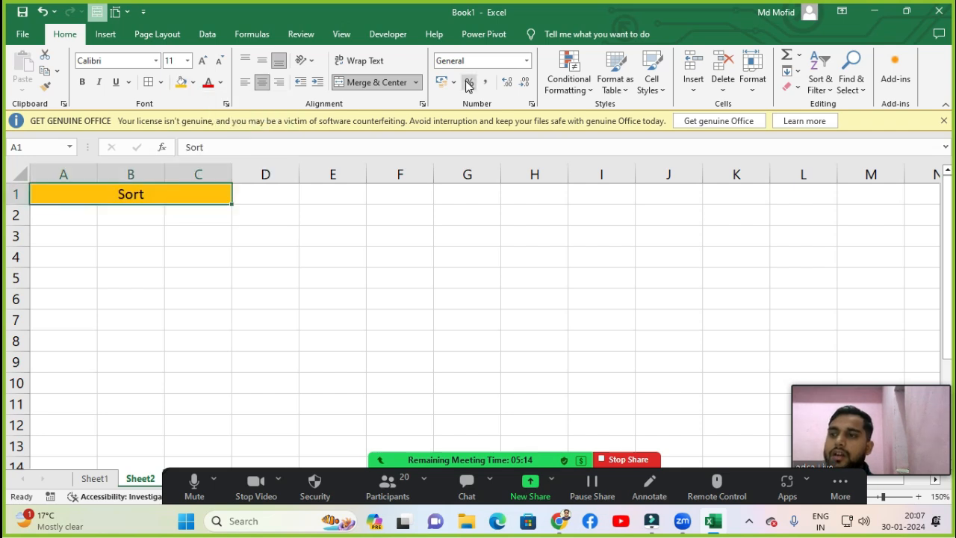
pyautogui.press('Down')
pyautogui.press('Down')
pyautogui.press('Up')
pyautogui.press('Up')
pyautogui.press('Down')
pyautogui.press('Down')
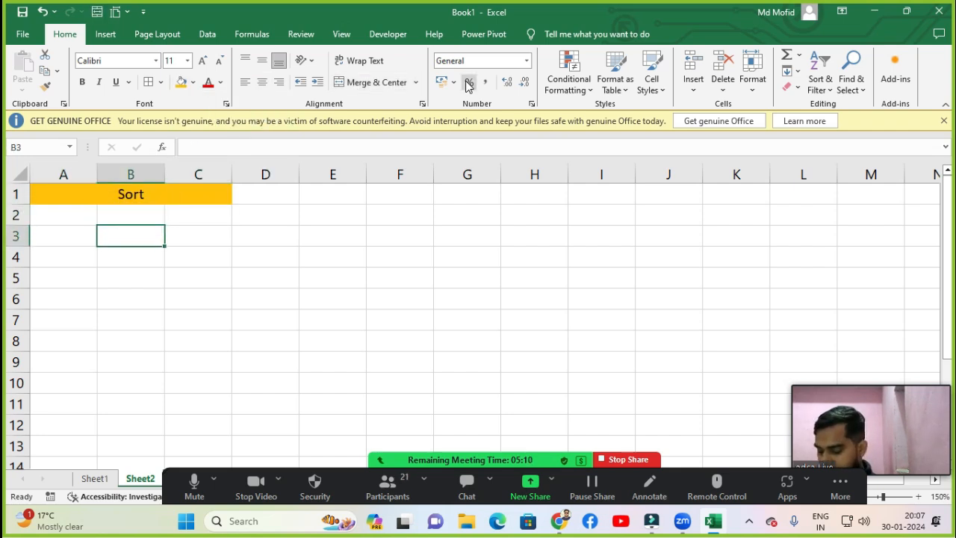
# Step: Enter chand in B3 and fill the name series (chand, amit, amir, suresh, rohit) down to B13
pyautogui.write('Amit')
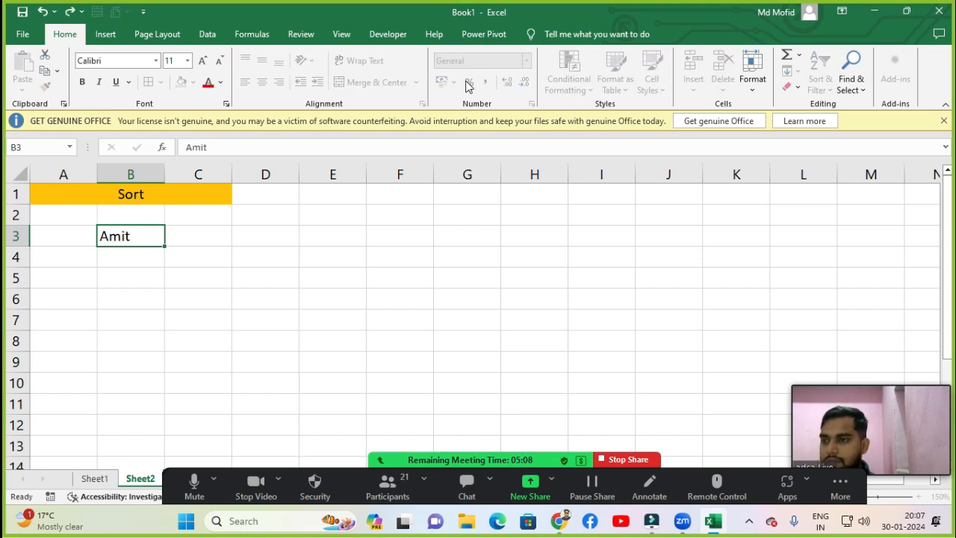
pyautogui.hotkey('ctrl', 'Return')
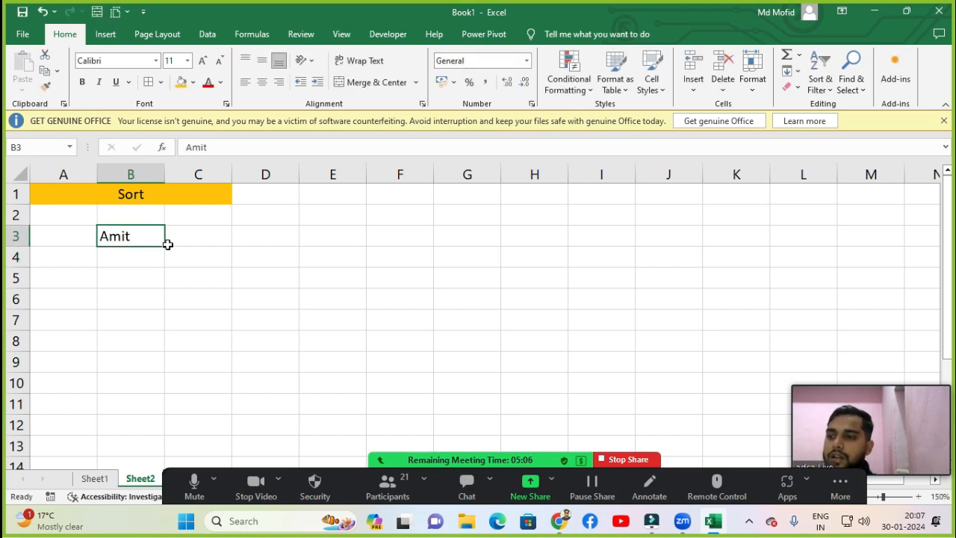
pyautogui.write('chand')
pyautogui.press('Return')
pyautogui.press('Up')
pyautogui.moveTo(164, 246); pyautogui.dragTo(171, 454)
pyautogui.click(197, 282)
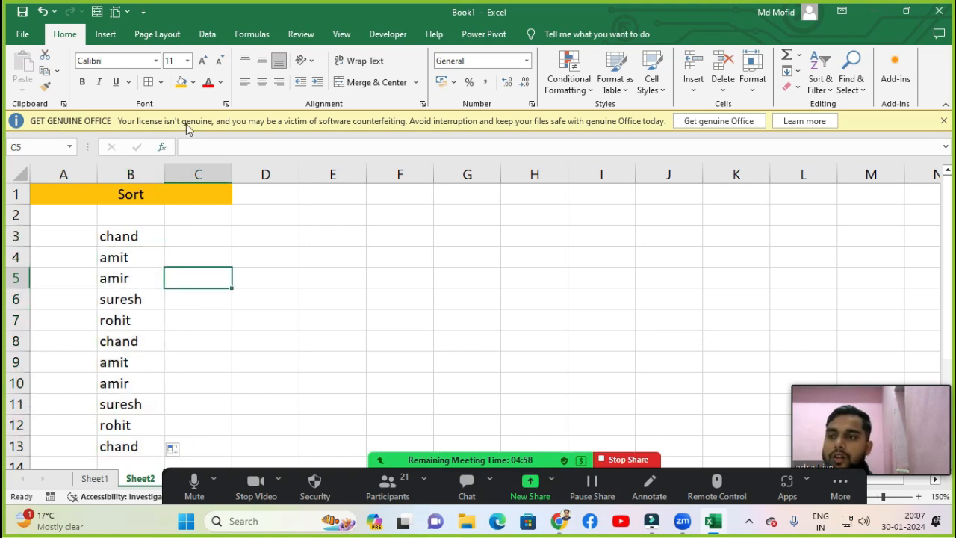
pyautogui.click(208, 34)
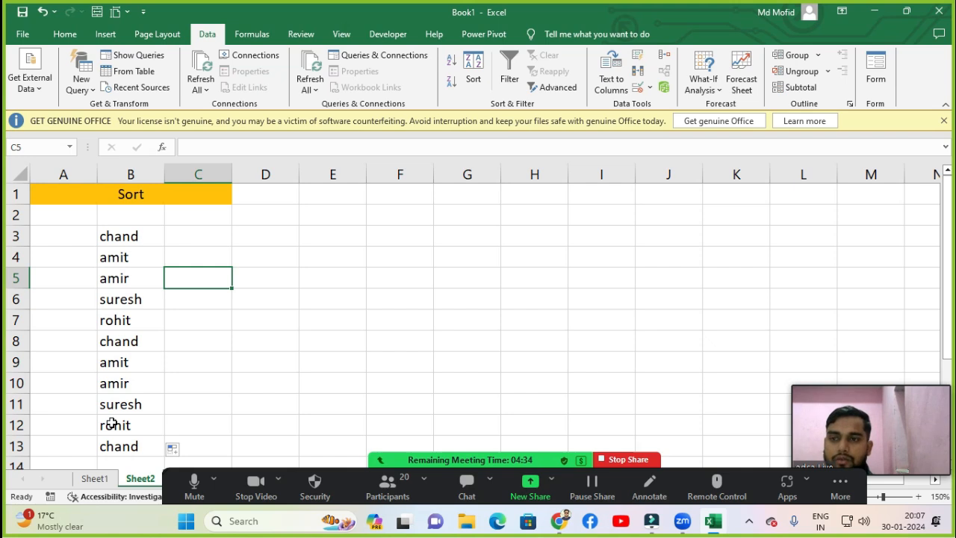
# Step: Sort names B3:B13 A to Z, then Z to A so suresh is on top
pyautogui.moveTo(122, 237); pyautogui.dragTo(122, 452)
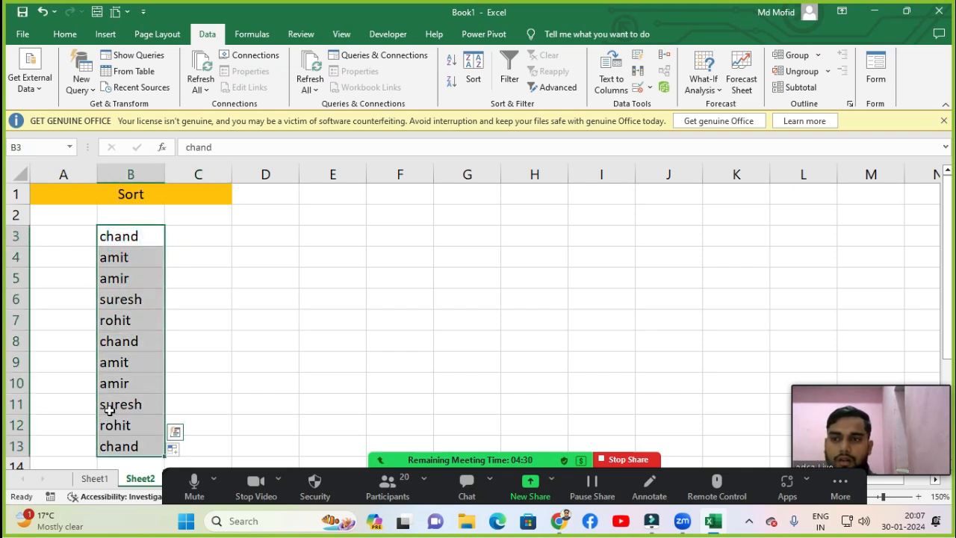
pyautogui.click(450, 64)
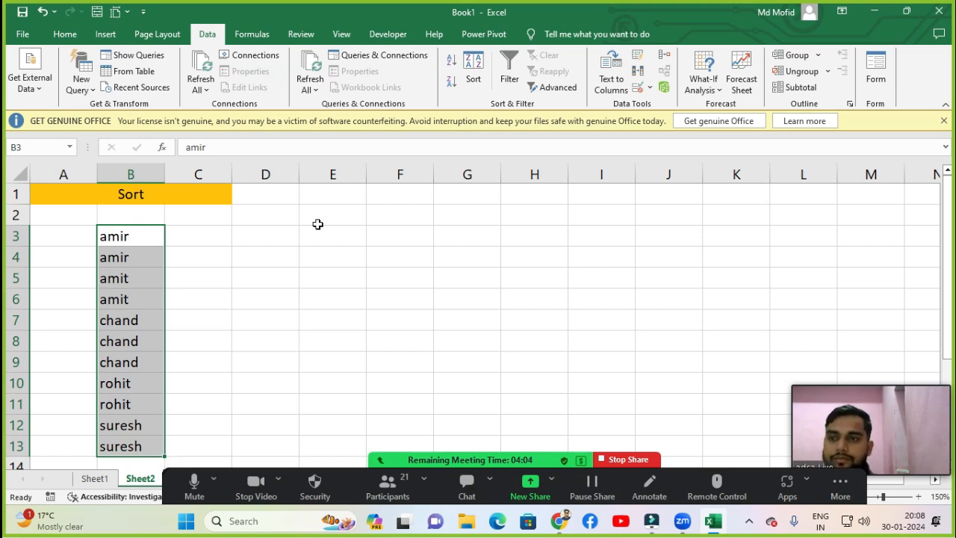
pyautogui.click(451, 87)
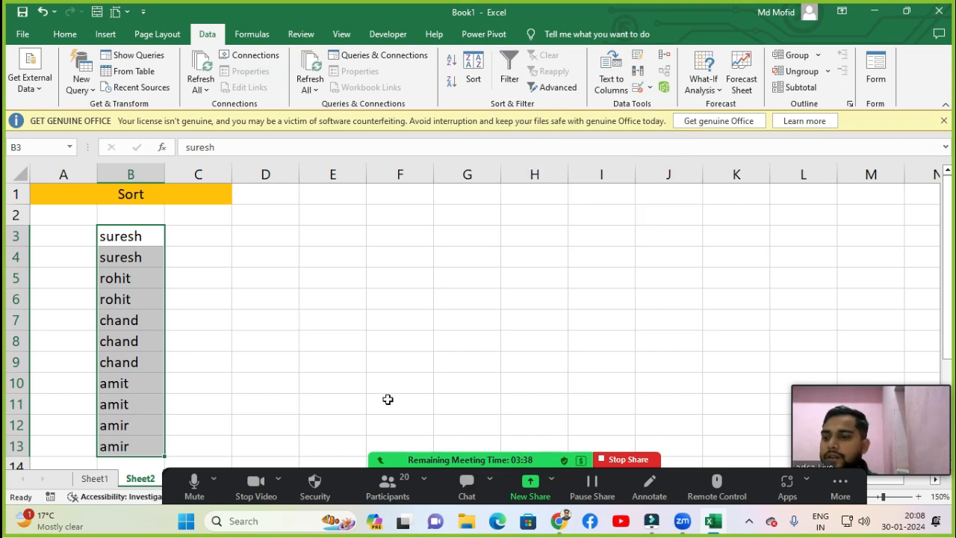
# Step: Add a new Sheet3 and set its zoom to 150% via Alt+W, Q
pyautogui.click(416, 460)
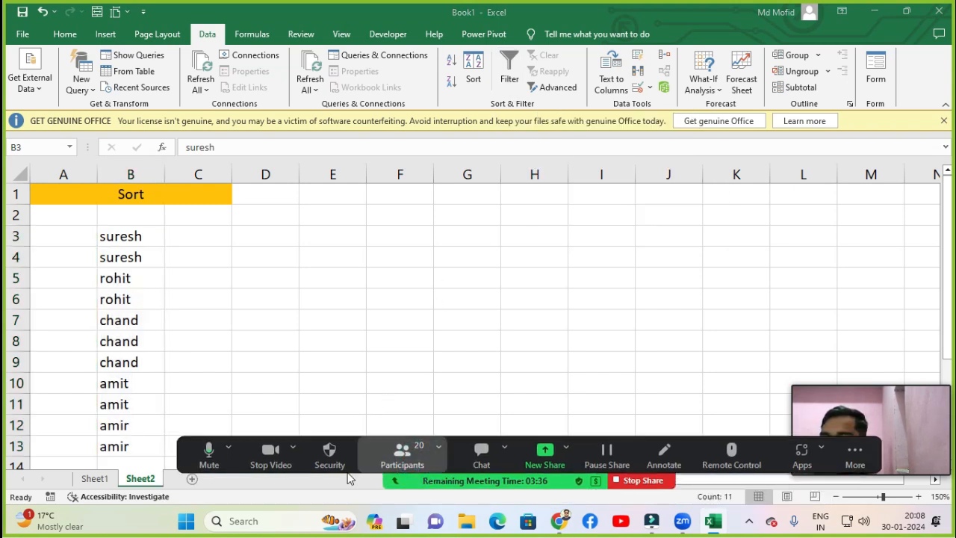
pyautogui.click(194, 478)
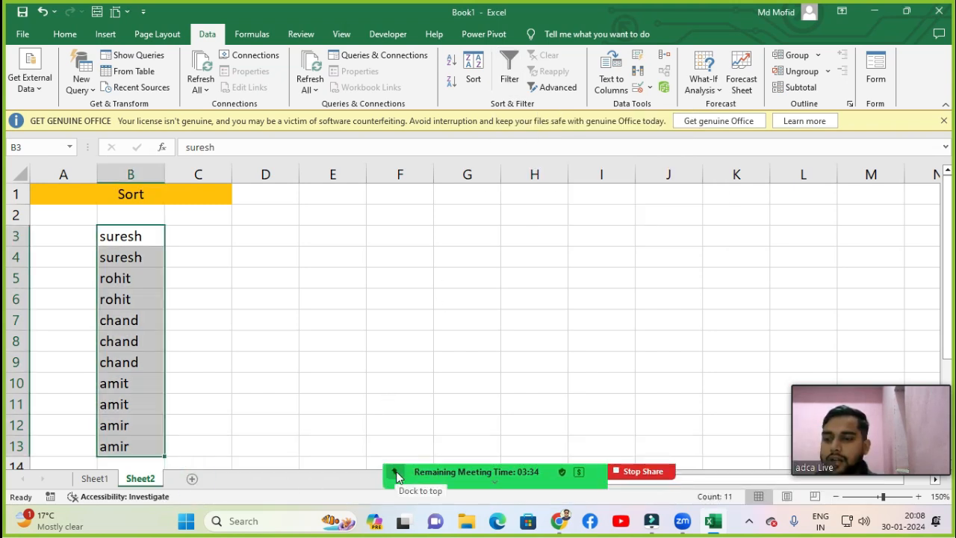
pyautogui.click(192, 478)
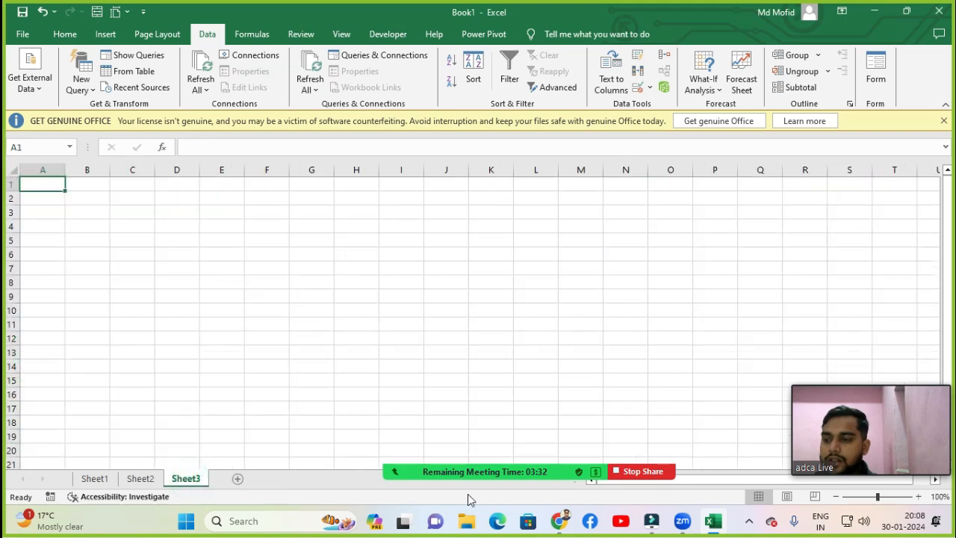
pyautogui.moveTo(482, 472)
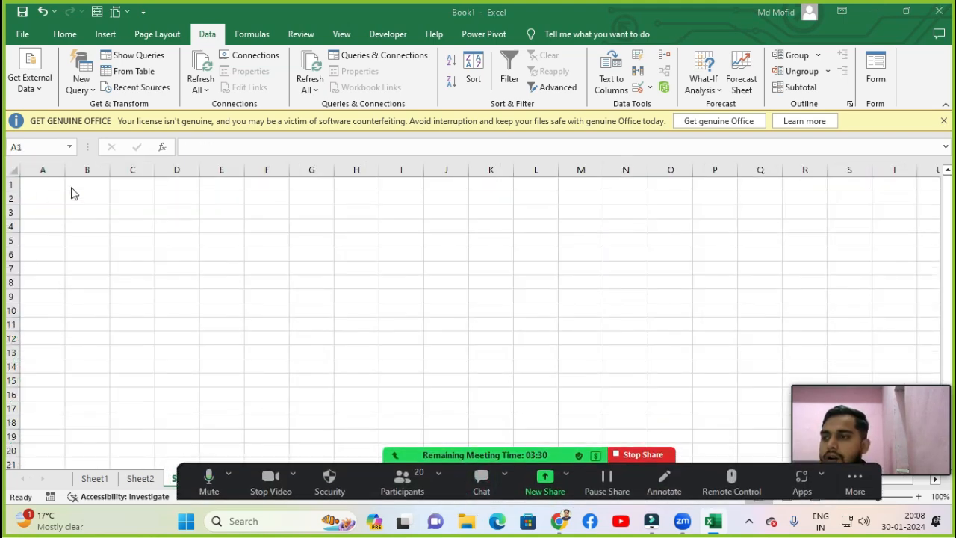
pyautogui.hotkey('alt', 'w')
pyautogui.write('q150')
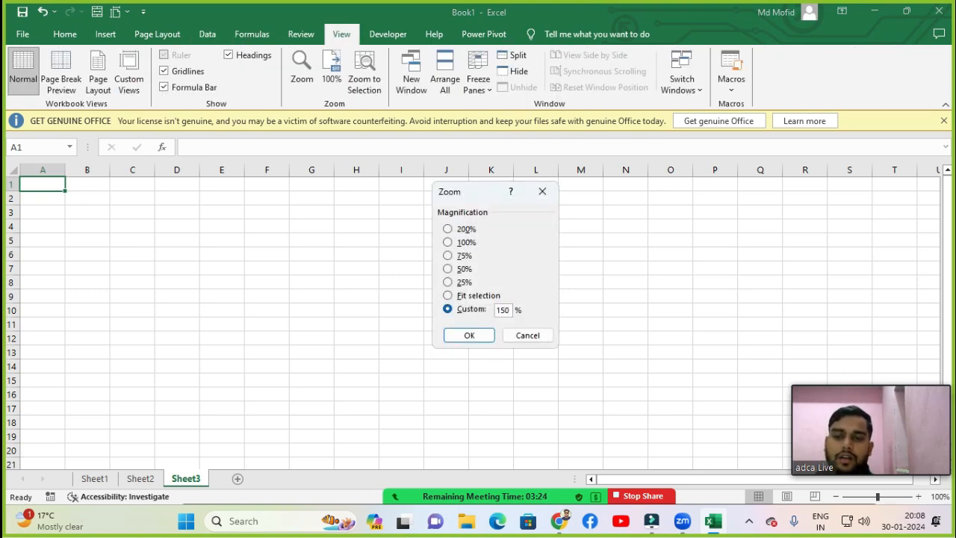
pyautogui.press('Return')
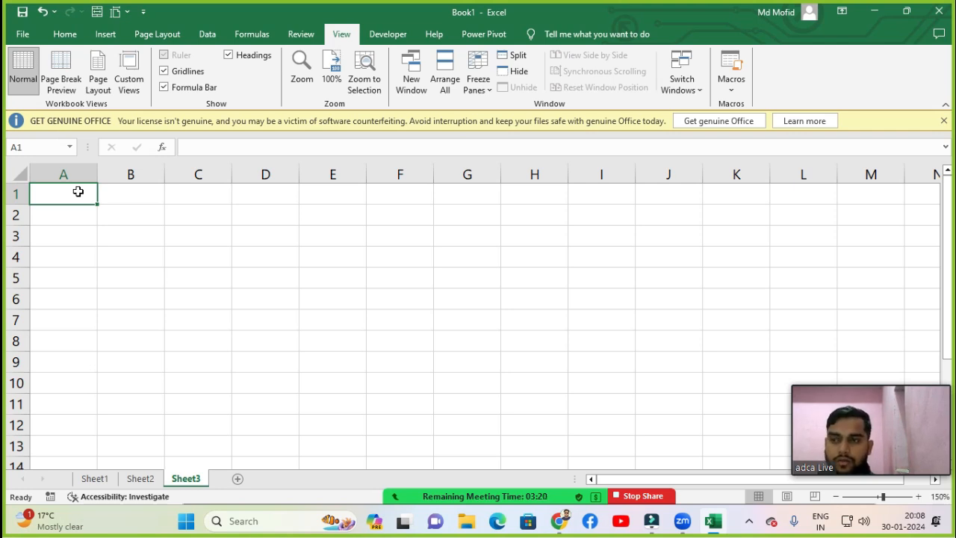
# Step: Type headings Roll No, Name, Math, Hindi, English, Sst, Skt, Total across A1:H1
pyautogui.write('Roll')
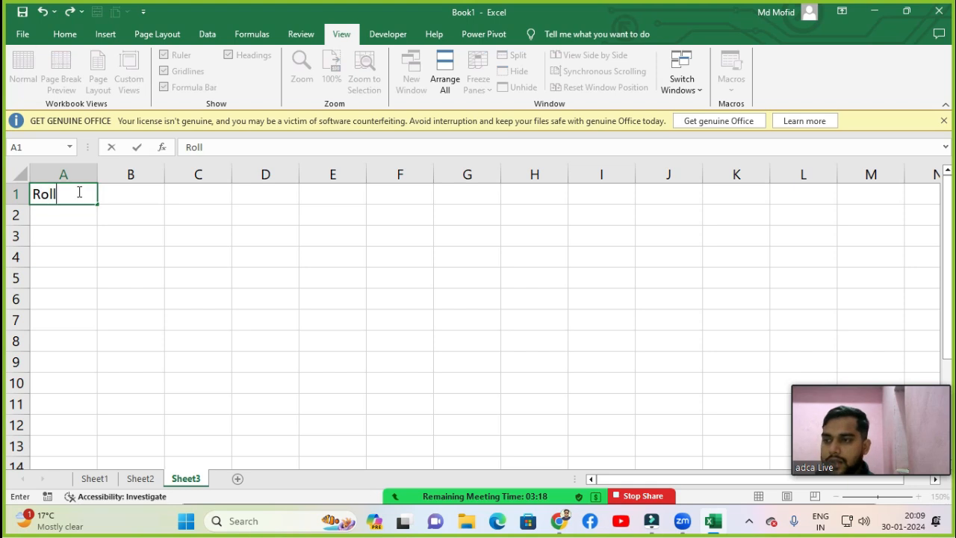
pyautogui.write(' No')
pyautogui.press('Tab')
pyautogui.write('Na')
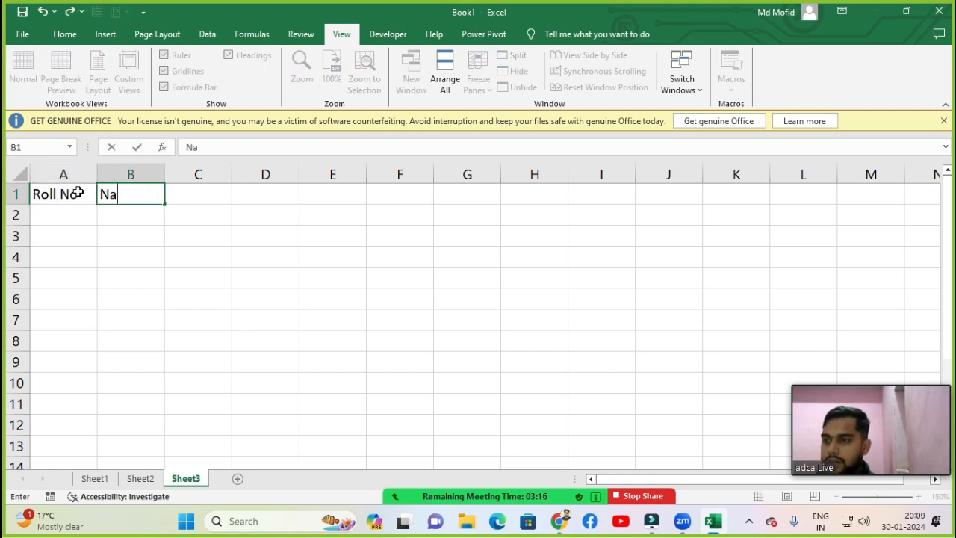
pyautogui.write(',e')
pyautogui.press('Tab')
pyautogui.press('Left')
pyautogui.press('F2')
pyautogui.press('BackSpace')
pyautogui.press('BackSpace')
pyautogui.write('me')
pyautogui.press('Tab')
pyautogui.write('Math')
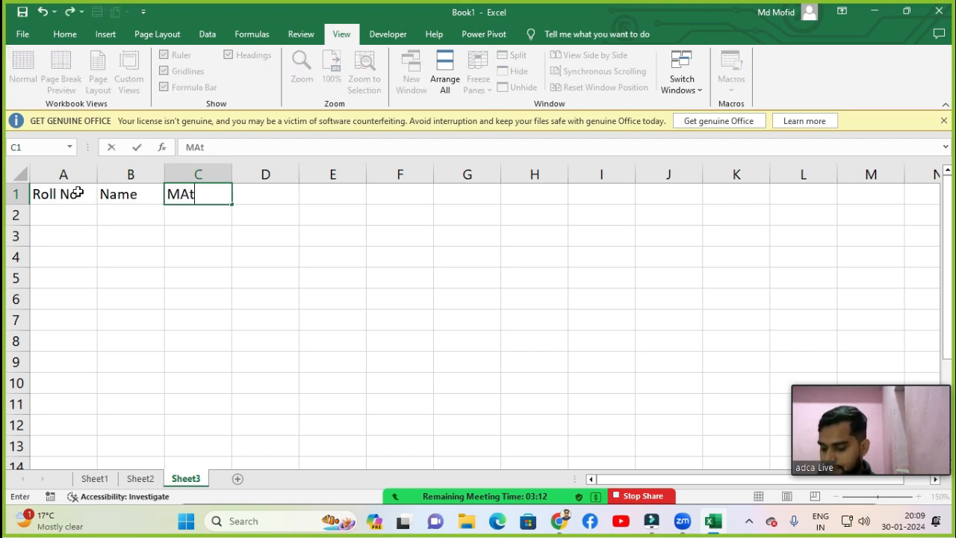
pyautogui.press('Tab')
pyautogui.write('Hindi')
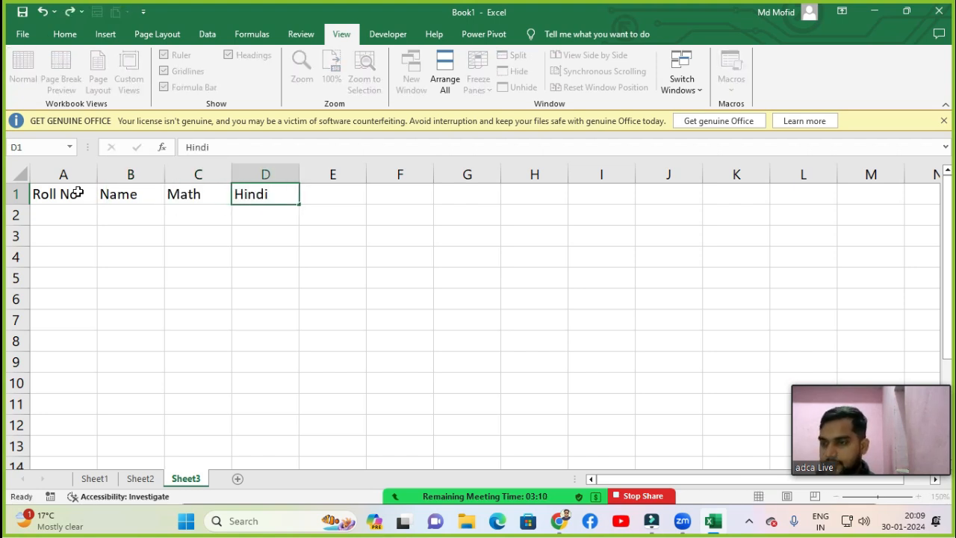
pyautogui.press('Tab')
pyautogui.write('English')
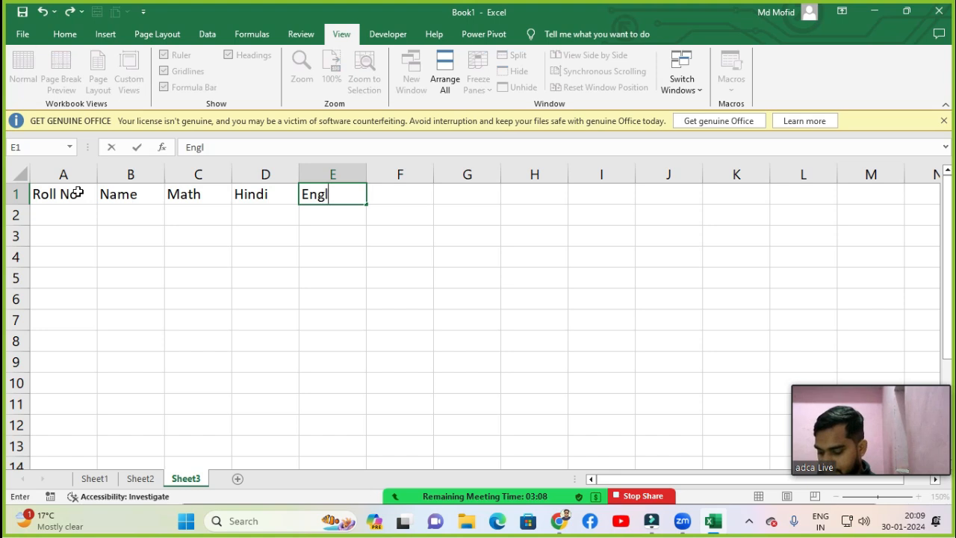
pyautogui.press('Tab')
pyautogui.write('Sst')
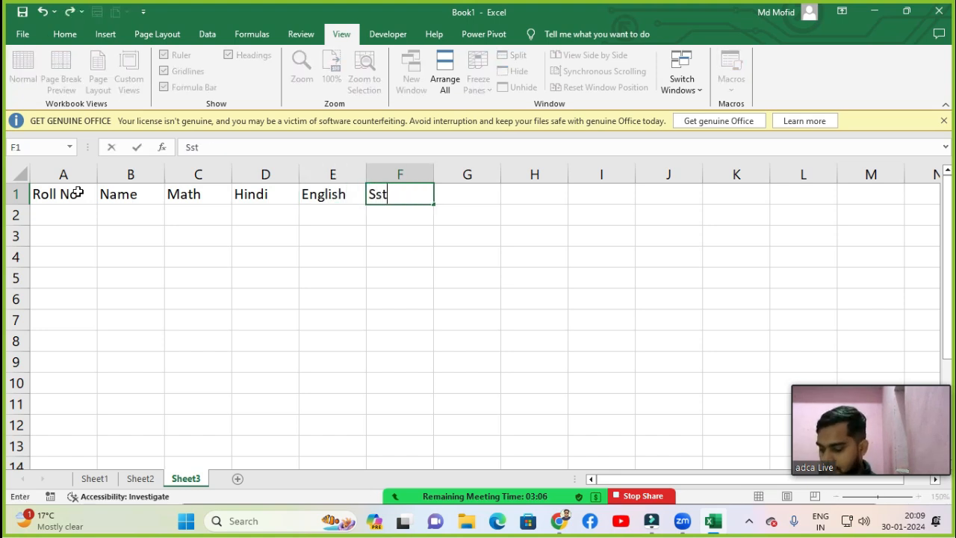
pyautogui.press('Tab')
pyautogui.write('Sk')
pyautogui.write('Tta')
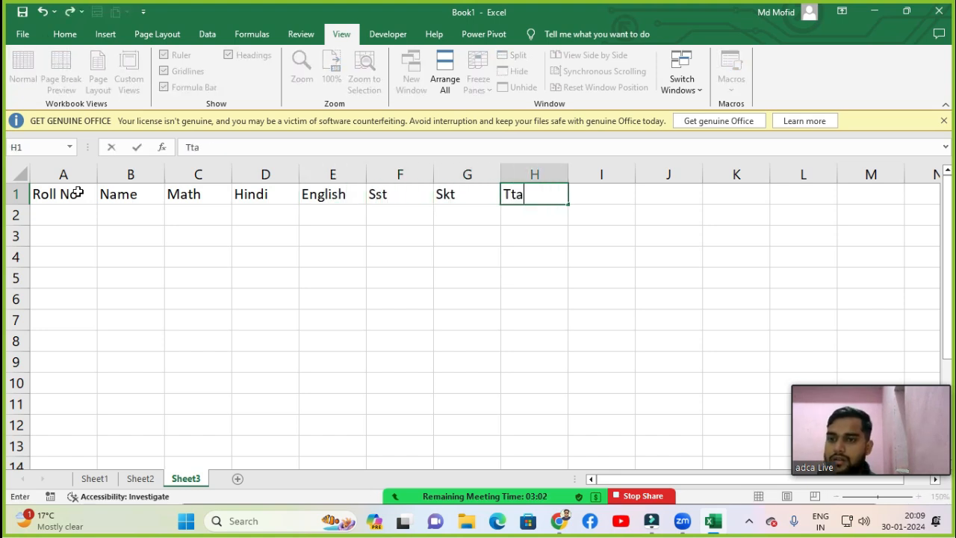
pyautogui.press('BackSpace')
pyautogui.write('otal')
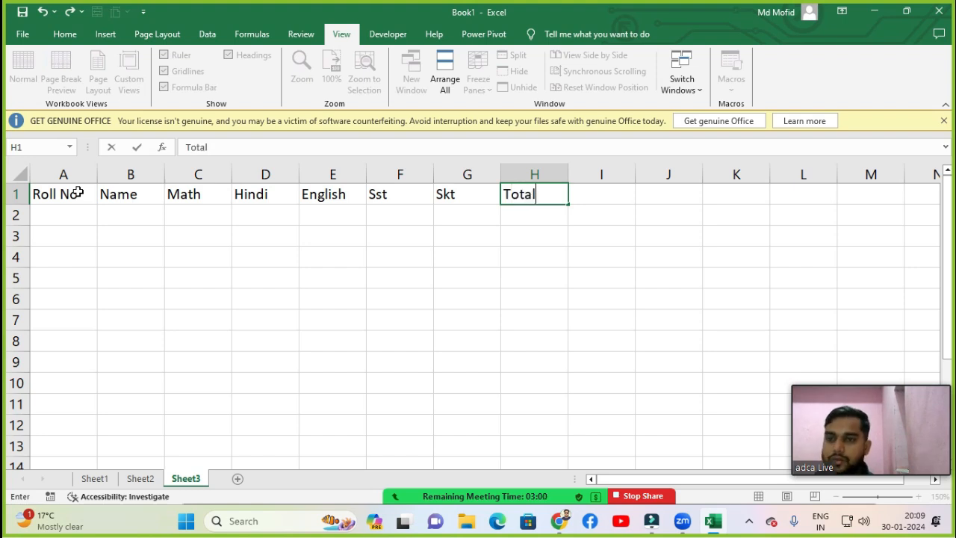
pyautogui.press('Return')
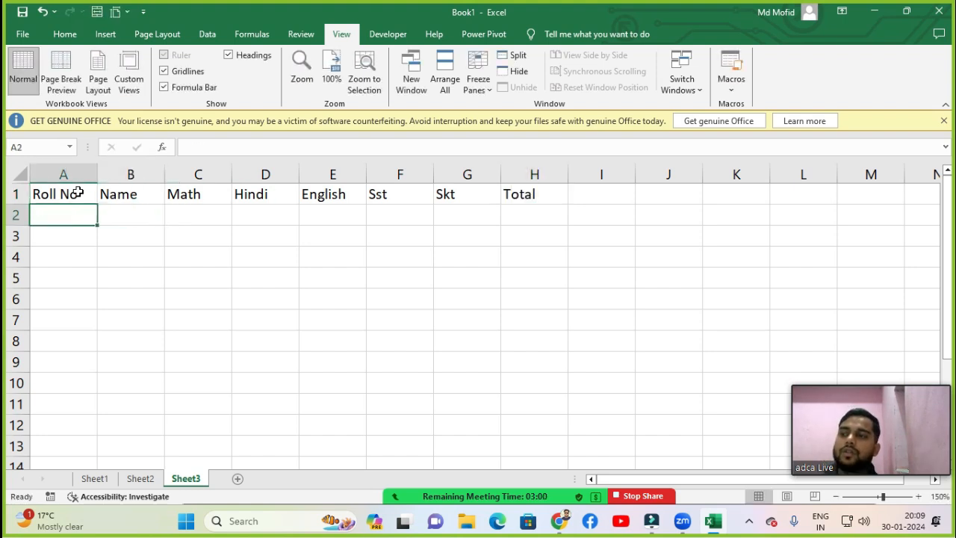
# Step: Enter roll numbers 1 through 8 down A2:A9
pyautogui.write('1')
pyautogui.press('Return')
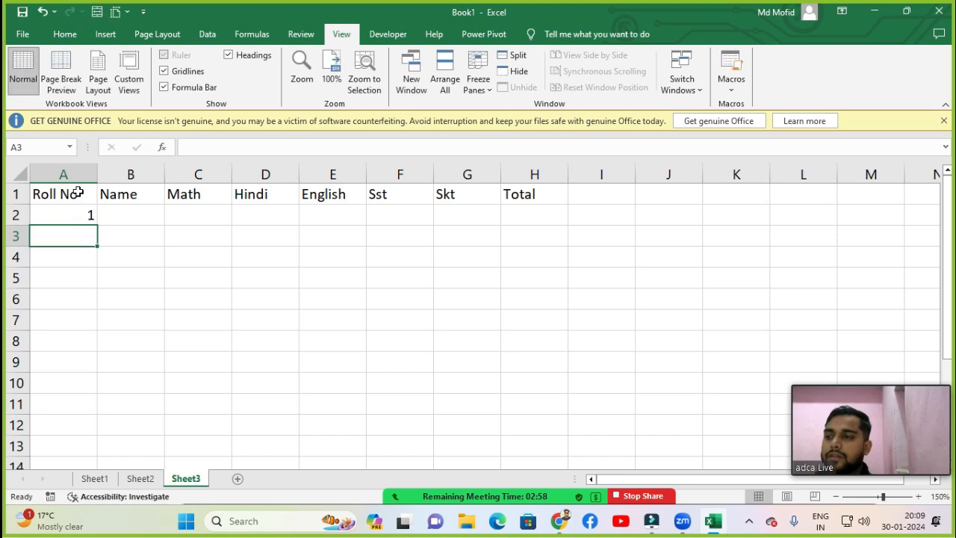
pyautogui.write('2')
pyautogui.press('Return')
pyautogui.write('3')
pyautogui.press('Return')
pyautogui.write('4')
pyautogui.press('Return')
pyautogui.write('5')
pyautogui.press('Return')
pyautogui.write('6')
pyautogui.press('Return')
pyautogui.write('7')
pyautogui.press('Return')
pyautogui.write('8')
pyautogui.press('Return')
pyautogui.press('Up')
# Step: Enter the first name amit in B2
pyautogui.click(78, 193)
pyautogui.press('Right')
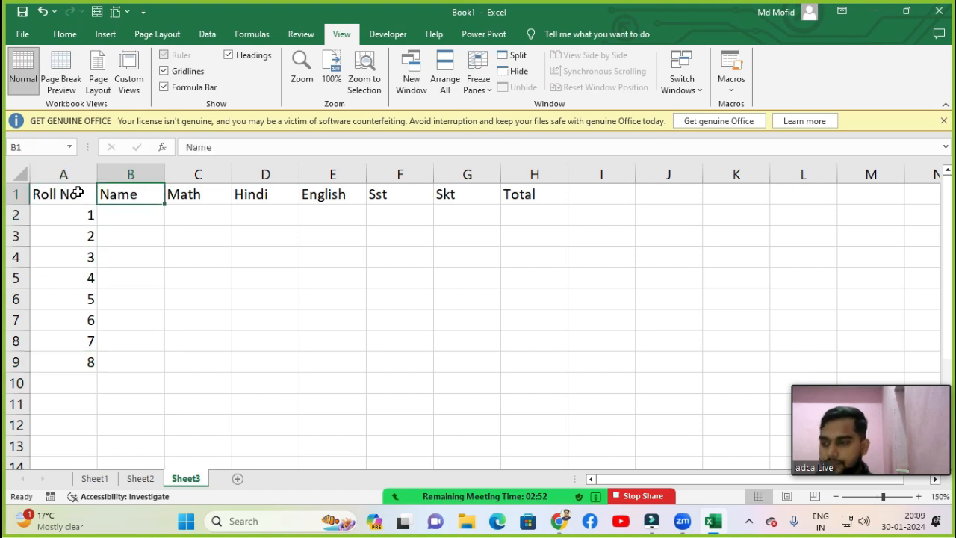
pyautogui.press('Down')
pyautogui.write('amit')
pyautogui.press('Return')
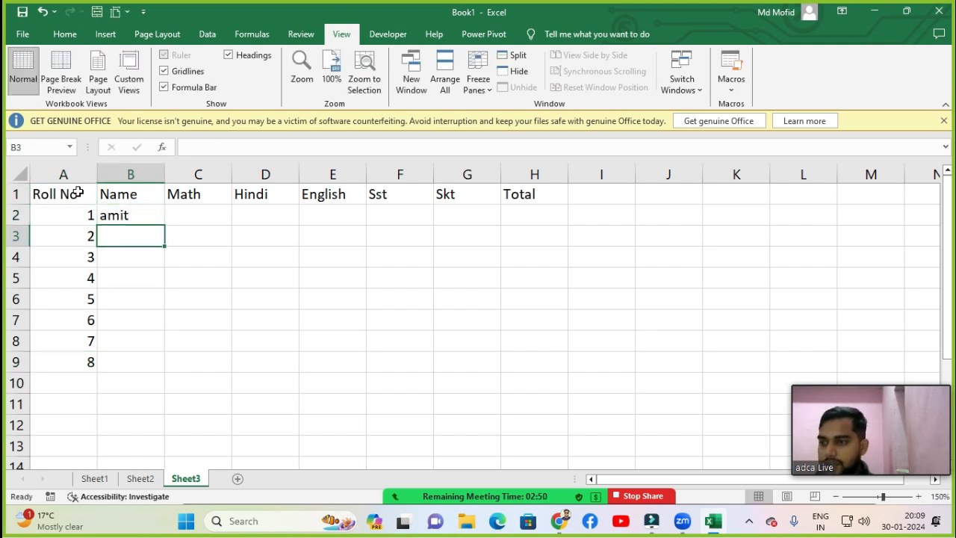
pyautogui.click(130, 211)
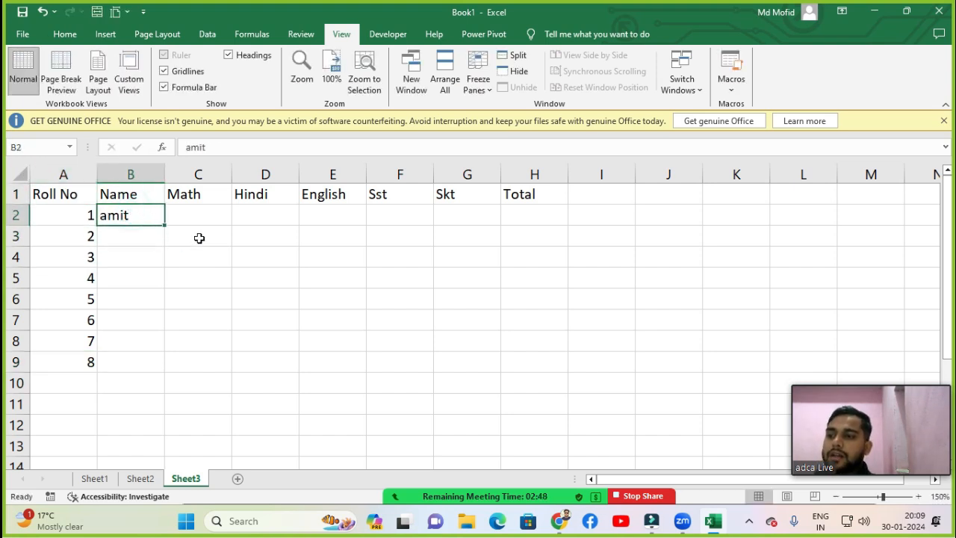
# Step: Fill names down to B9 and enter =RANDBETWEEN(33,99) across C2:G9 at once
pyautogui.moveTo(167, 226); pyautogui.dragTo(164, 369)
pyautogui.click(234, 228)
pyautogui.click(203, 217)
pyautogui.hotkey('shift', 'Right')
pyautogui.hotkey('shift', 'Right')
pyautogui.hotkey('shift', 'Right')
pyautogui.hotkey('shift', 'Right')
pyautogui.hotkey('shift', 'Down')
pyautogui.hotkey('shift', 'Down')
pyautogui.hotkey('shift', 'Down')
pyautogui.hotkey('shift', 'Down')
pyautogui.hotkey('shift', 'Down')
pyautogui.hotkey('shift', 'Down')
pyautogui.hotkey('shift', 'Down')
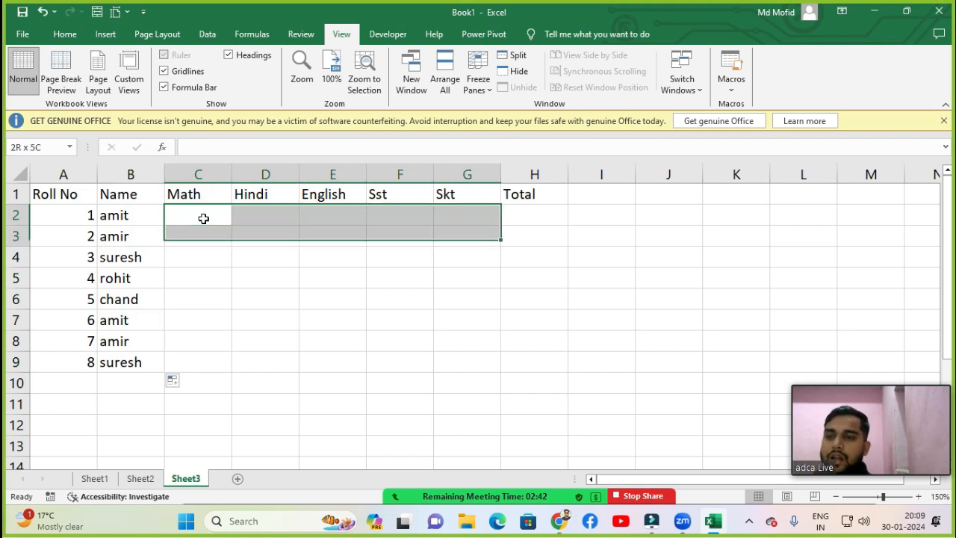
pyautogui.write('=rand')
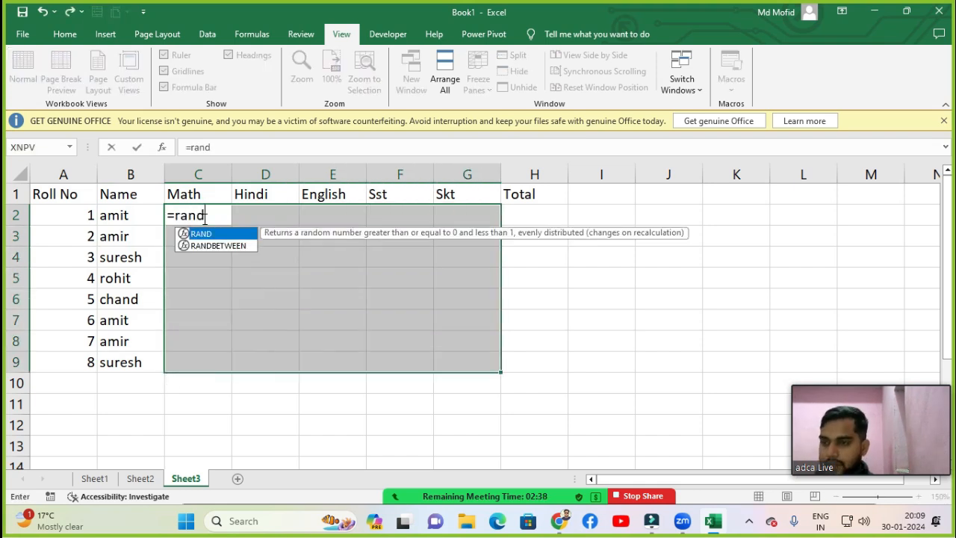
pyautogui.press('Down')
pyautogui.press('Tab')
pyautogui.write('33,99')
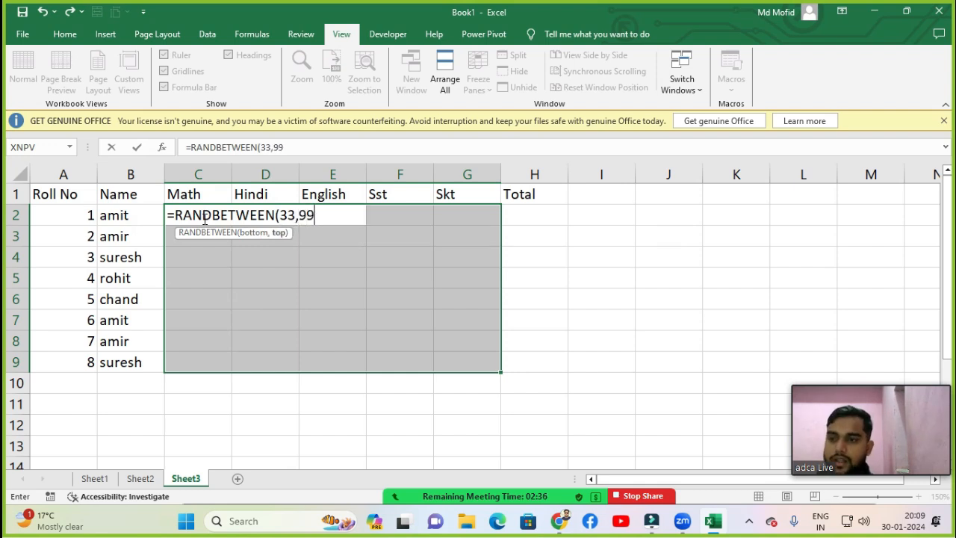
pyautogui.hotkey('ctrl', 'Return')
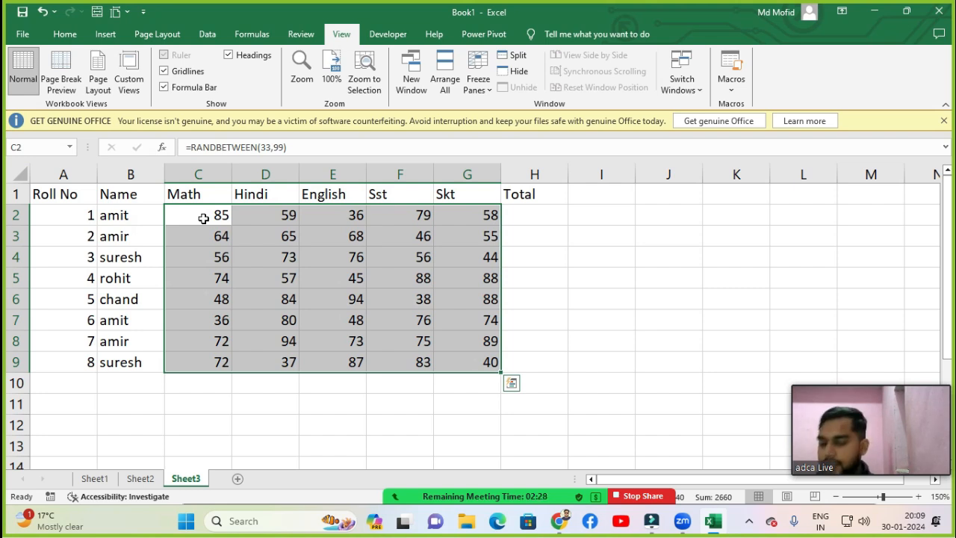
# Step: Paste the copied marks in C2:G9 back as values, replacing the RANDBETWEEN formulas
pyautogui.hotkey('ctrl', 'c')
pyautogui.hotkey('ctrl', 'c')
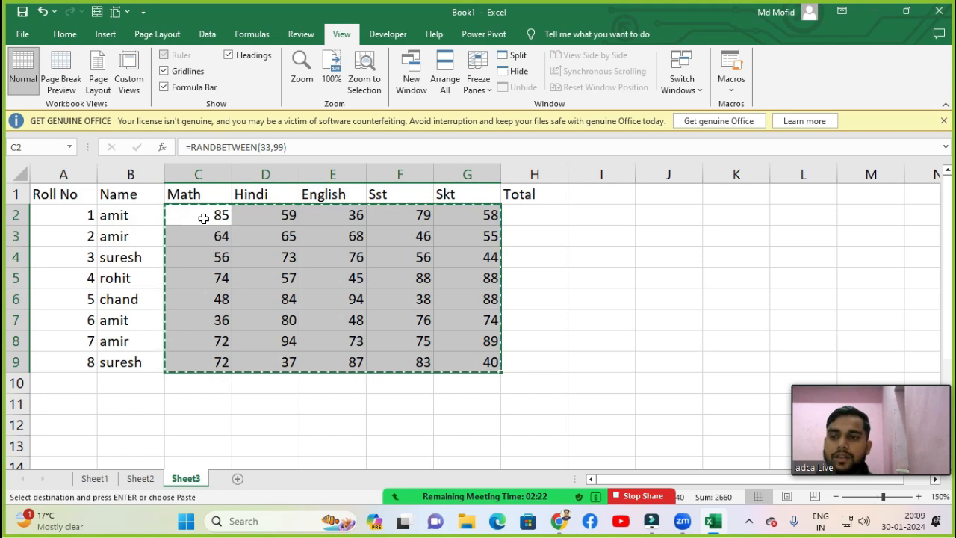
pyautogui.hotkey('ctrl', 'alt', 'v')
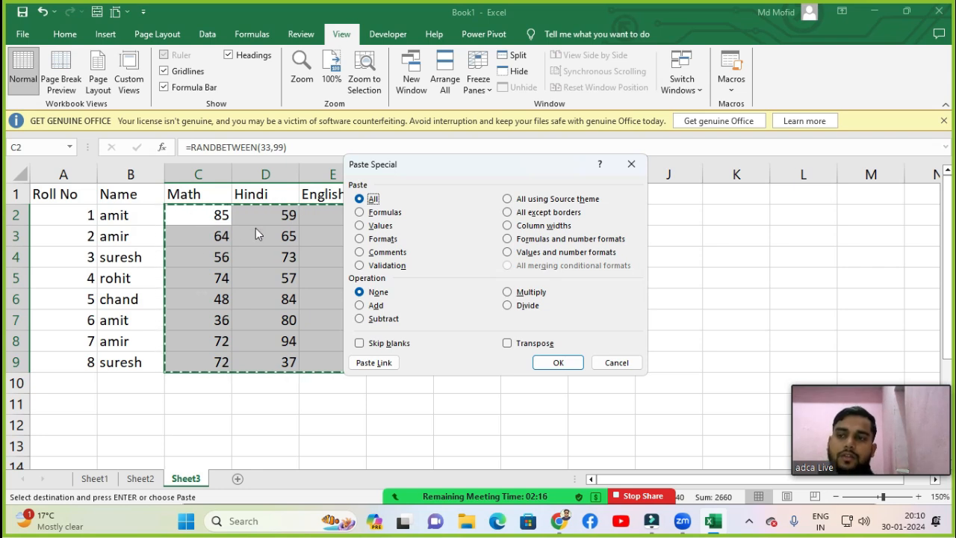
pyautogui.moveTo(429, 170); pyautogui.dragTo(500, 162)
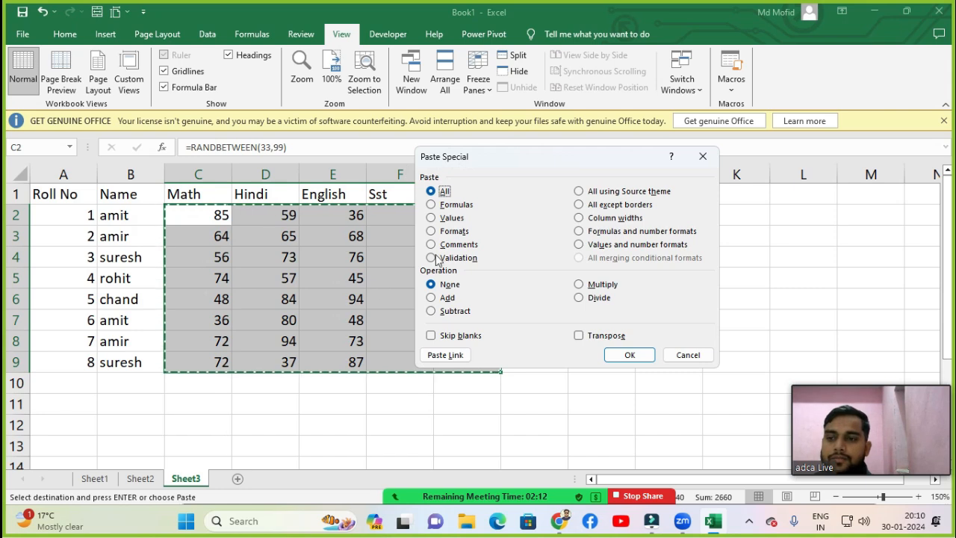
pyautogui.click(446, 218)
pyautogui.click(611, 355)
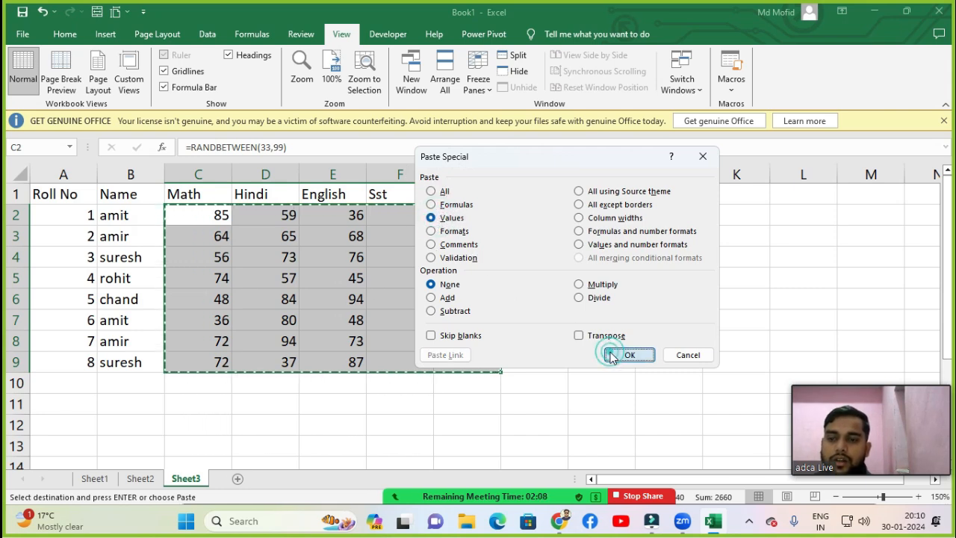
pyautogui.click(610, 356)
pyautogui.click(496, 282)
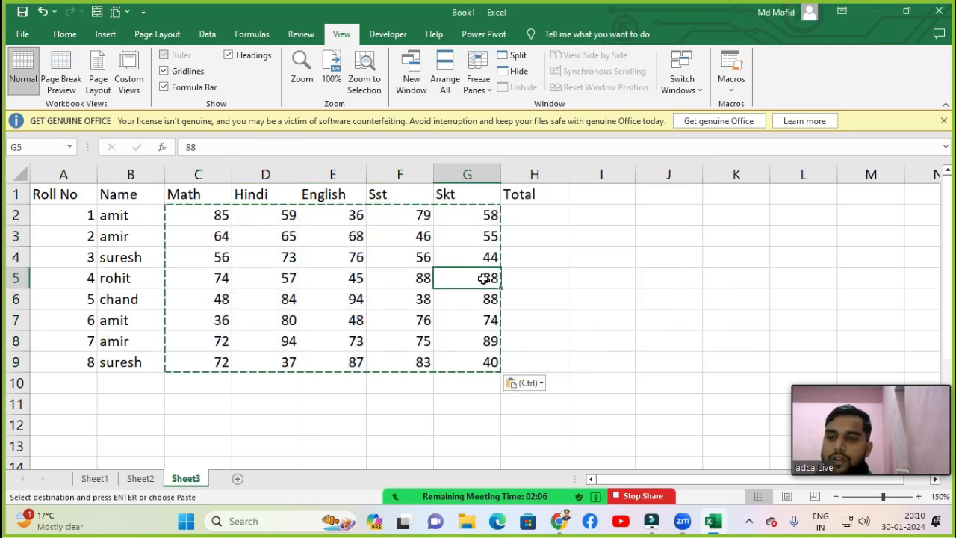
pyautogui.press('Escape')
pyautogui.click(532, 216)
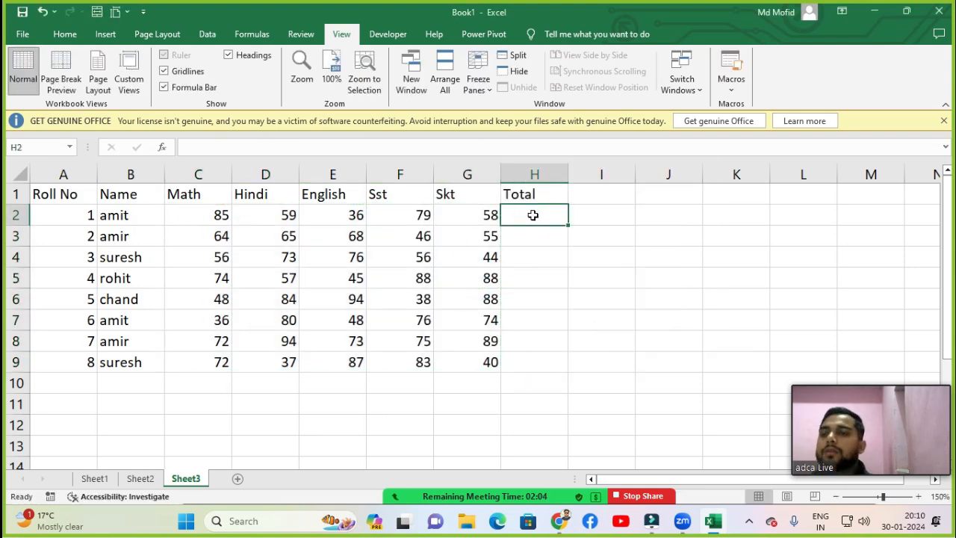
# Step: AutoSum H2:H9 so each Total holds =SUM of the student's marks (298 to 403)
pyautogui.hotkey('shift', 'Down')
pyautogui.hotkey('shift', 'Down')
pyautogui.hotkey('shift', 'Down')
pyautogui.hotkey('shift', 'Down')
pyautogui.hotkey('shift', 'Down')
pyautogui.hotkey('shift', 'Down')
pyautogui.hotkey('shift', 'Down')
pyautogui.hotkey('shift', 'Down')
pyautogui.hotkey('shift', 'Up')
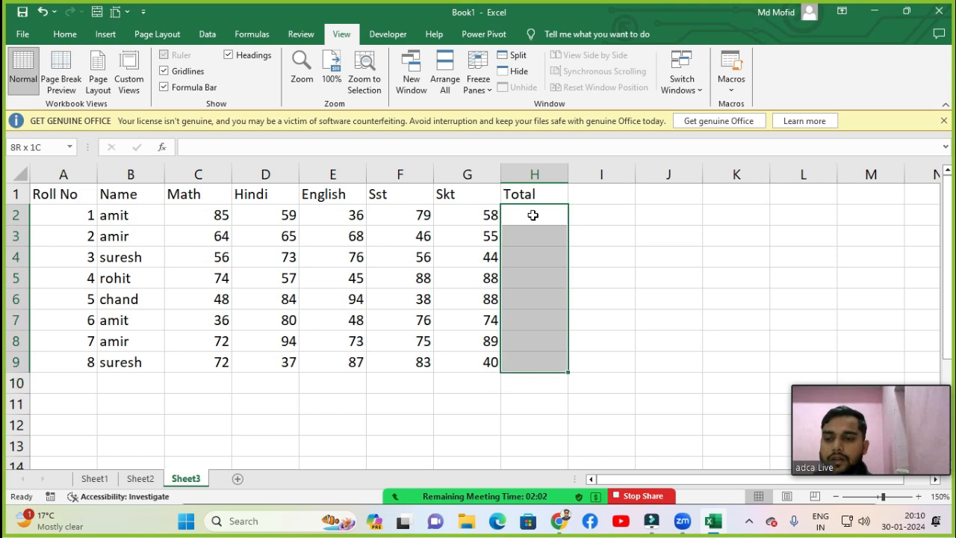
pyautogui.hotkey('alt', '=')
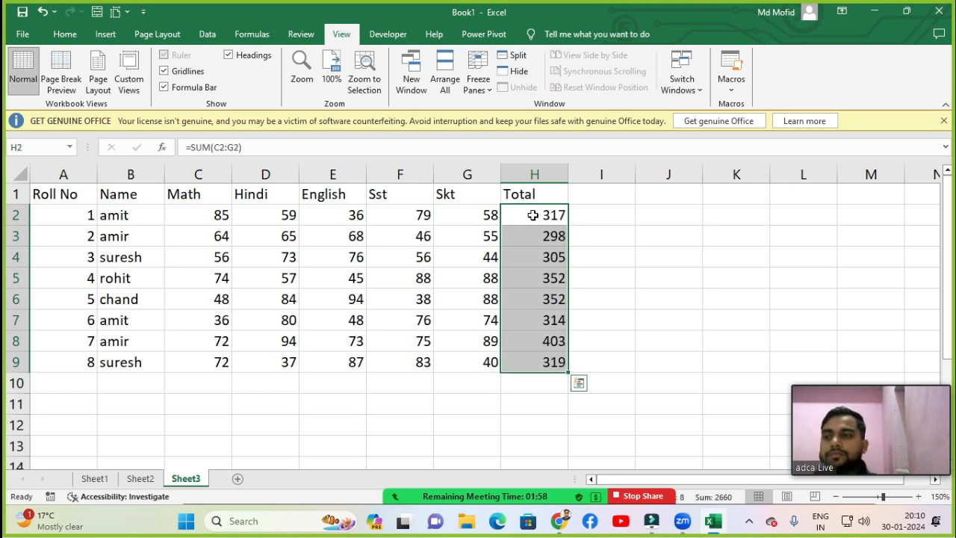
pyautogui.click(57, 236)
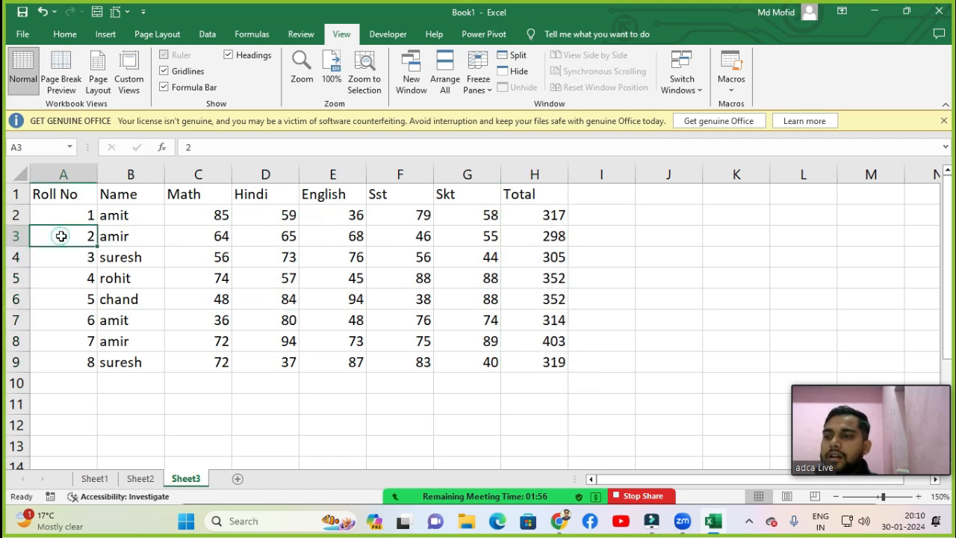
pyautogui.click(209, 34)
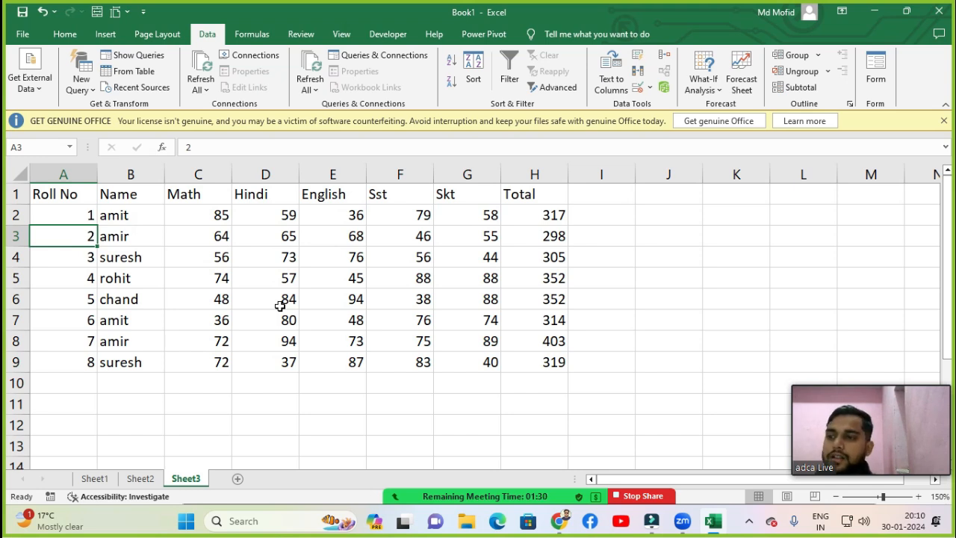
# Step: Turn on AutoFilter for the whole marks table A1:H9
pyautogui.hotkey('ctrl', 'a')
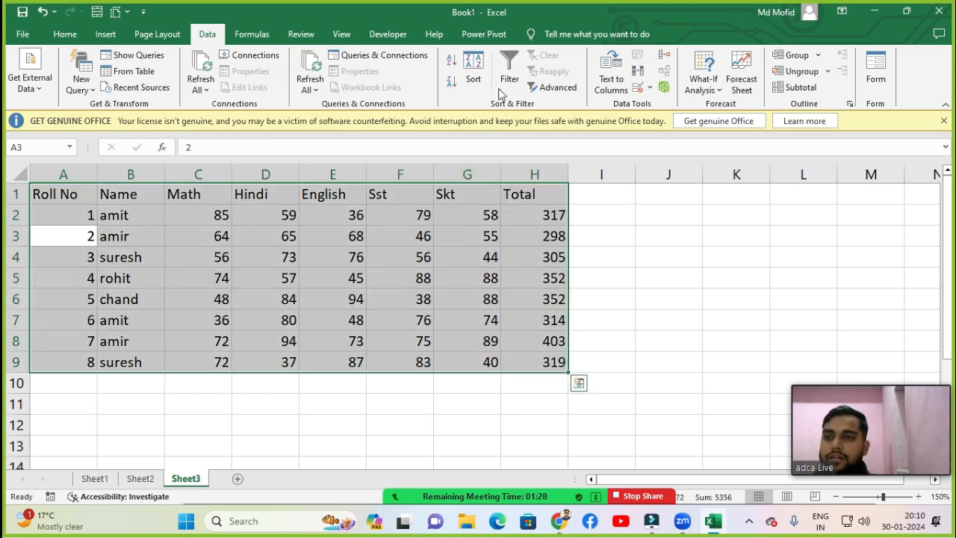
pyautogui.click(510, 66)
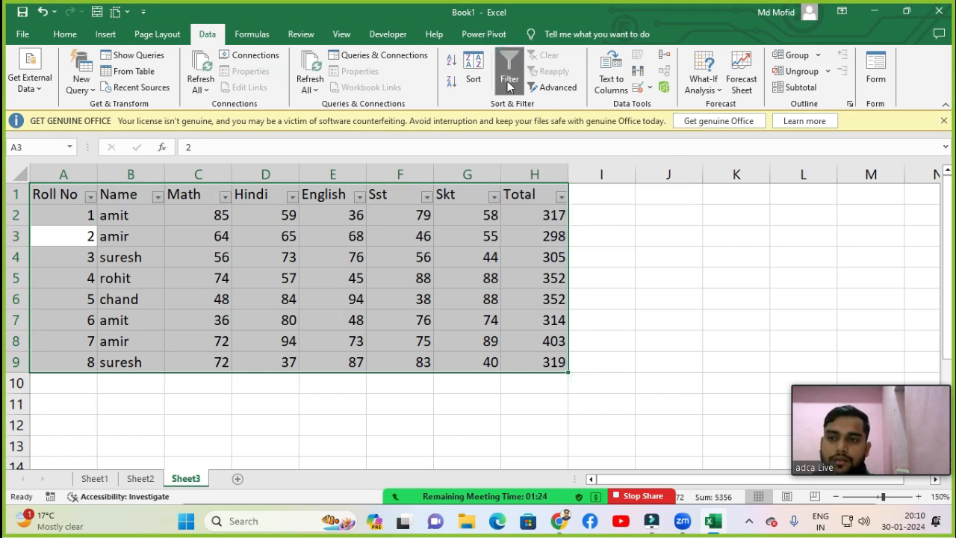
pyautogui.click(223, 262)
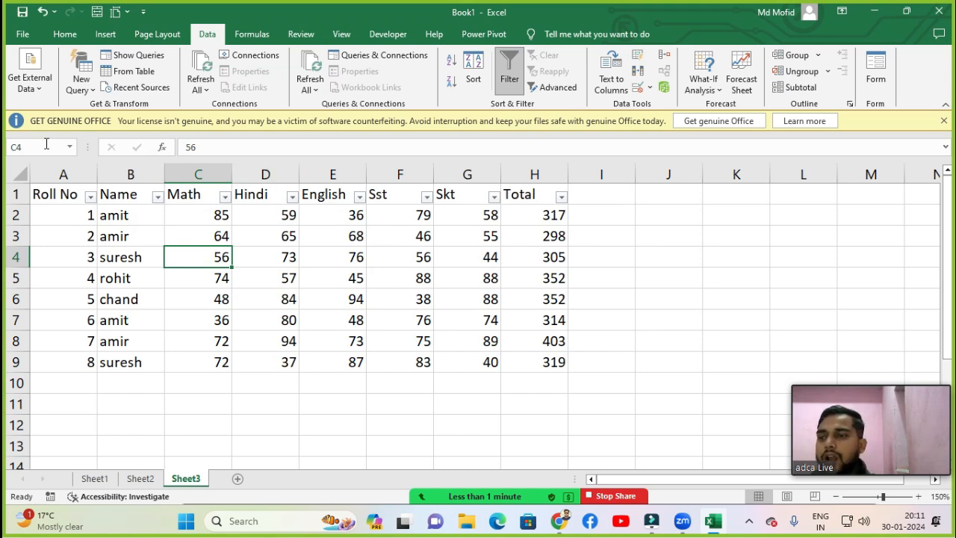
pyautogui.click(89, 197)
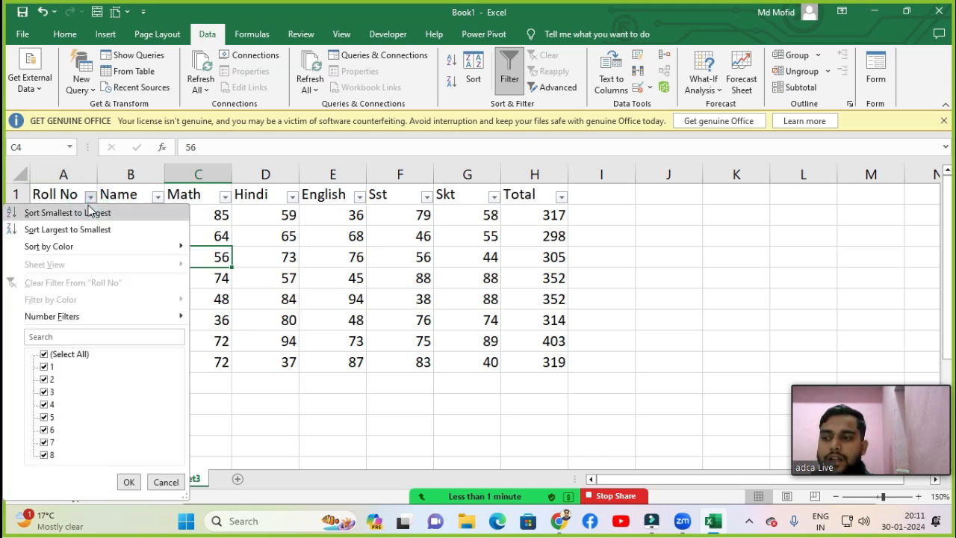
pyautogui.click(43, 394)
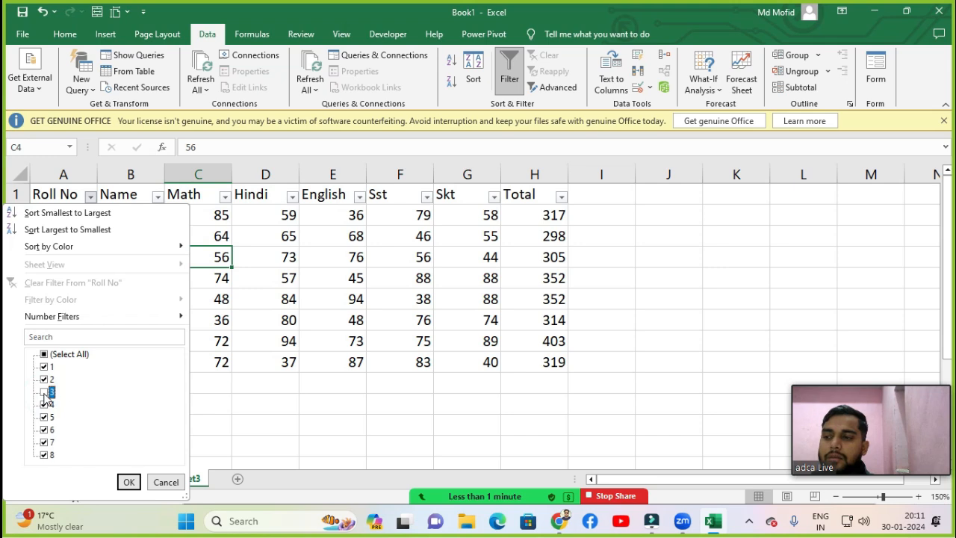
pyautogui.click(43, 431)
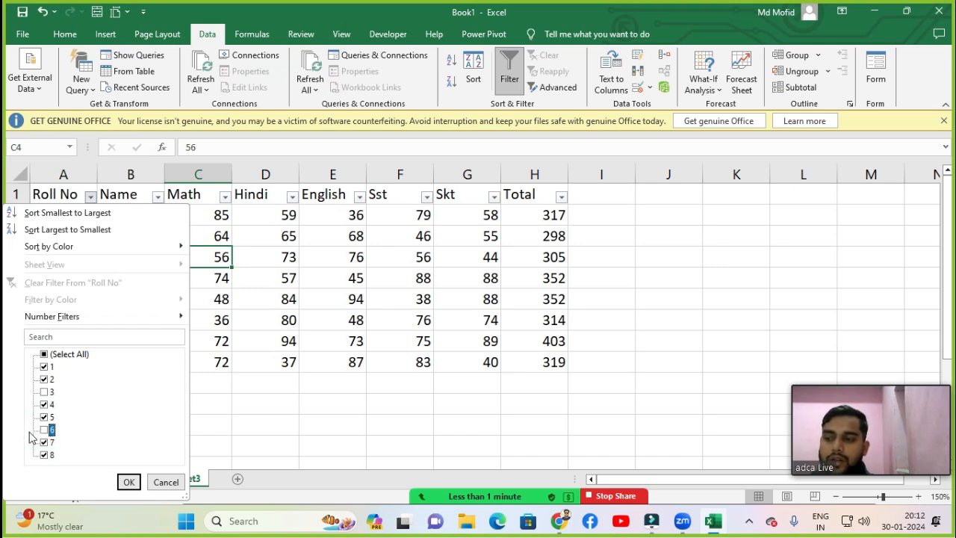
pyautogui.click(128, 482)
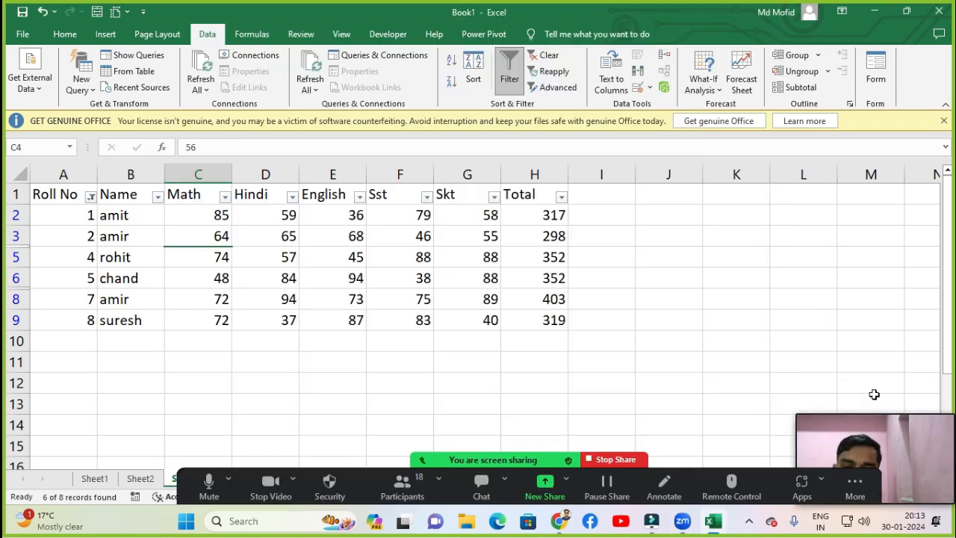
pyautogui.moveTo(886, 411); pyautogui.dragTo(887, 399)
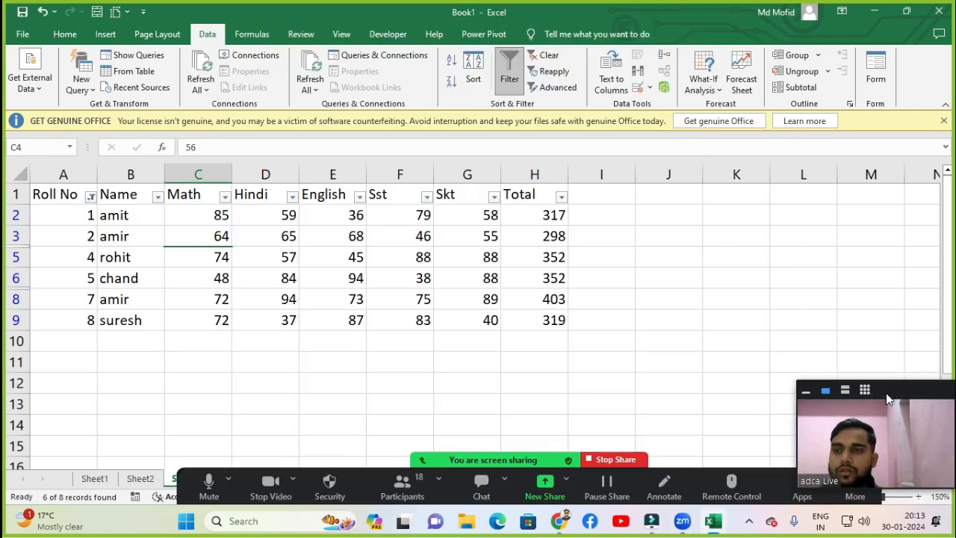
pyautogui.click(90, 199)
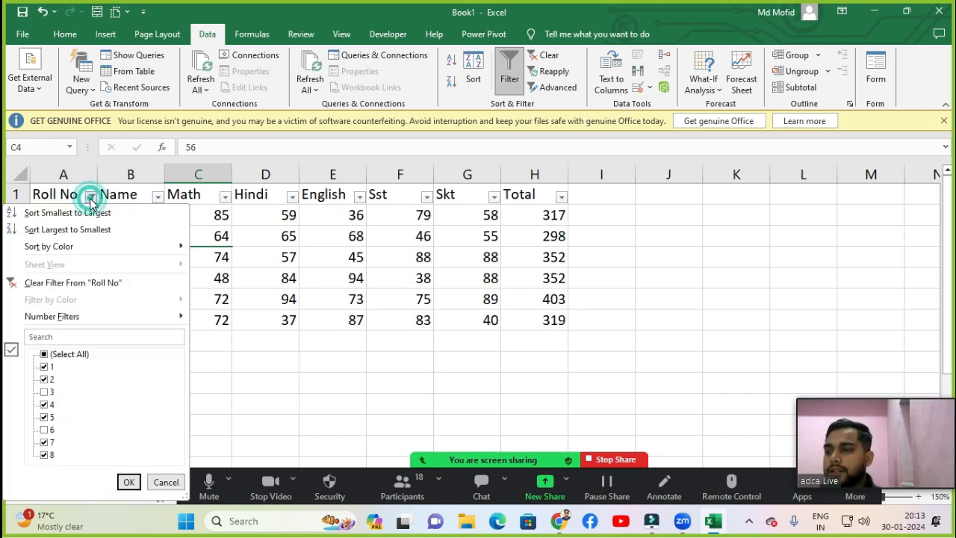
pyautogui.click(43, 393)
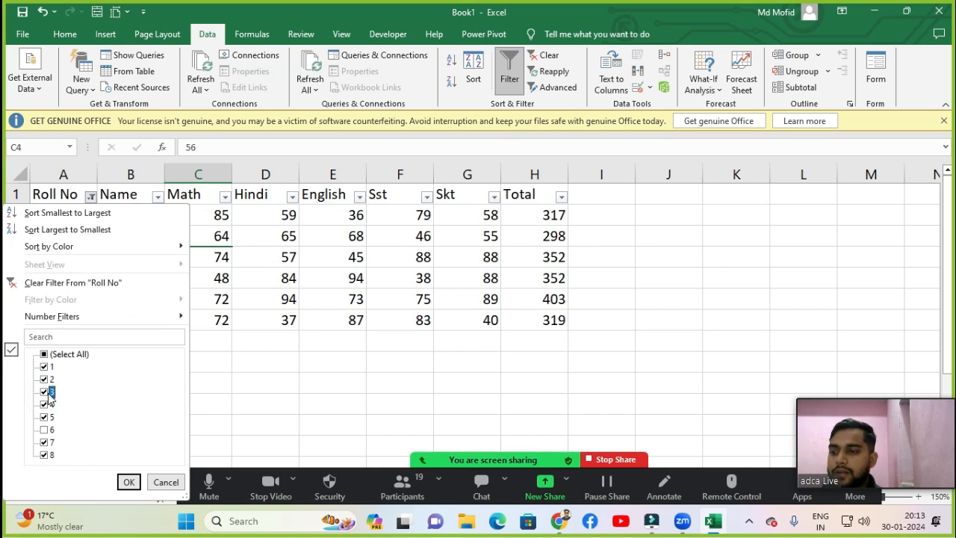
pyautogui.click(44, 431)
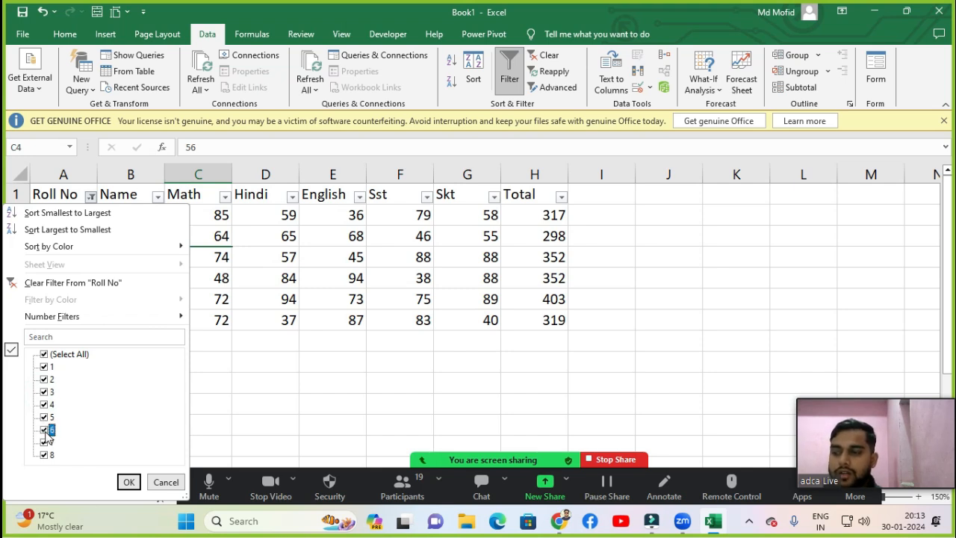
pyautogui.click(129, 482)
pyautogui.click(83, 258)
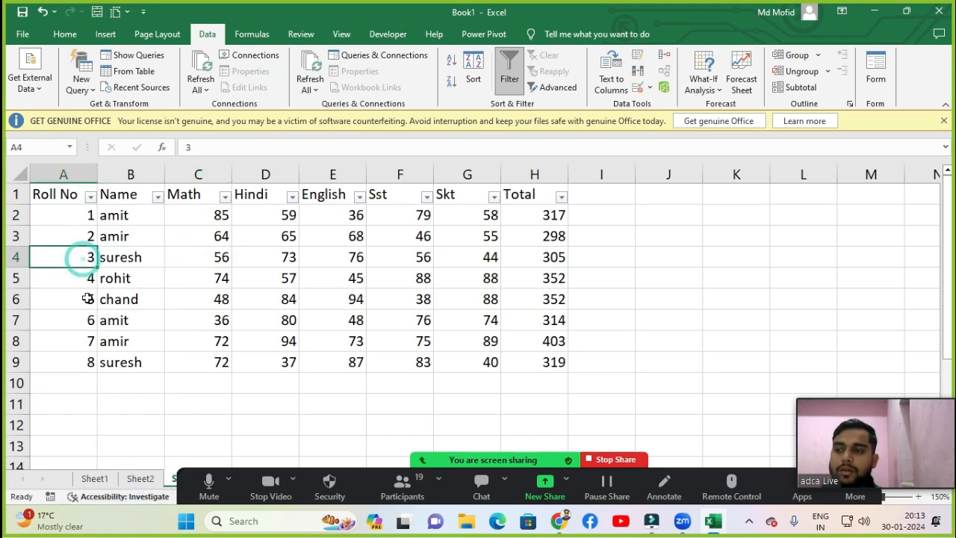
pyautogui.click(86, 317)
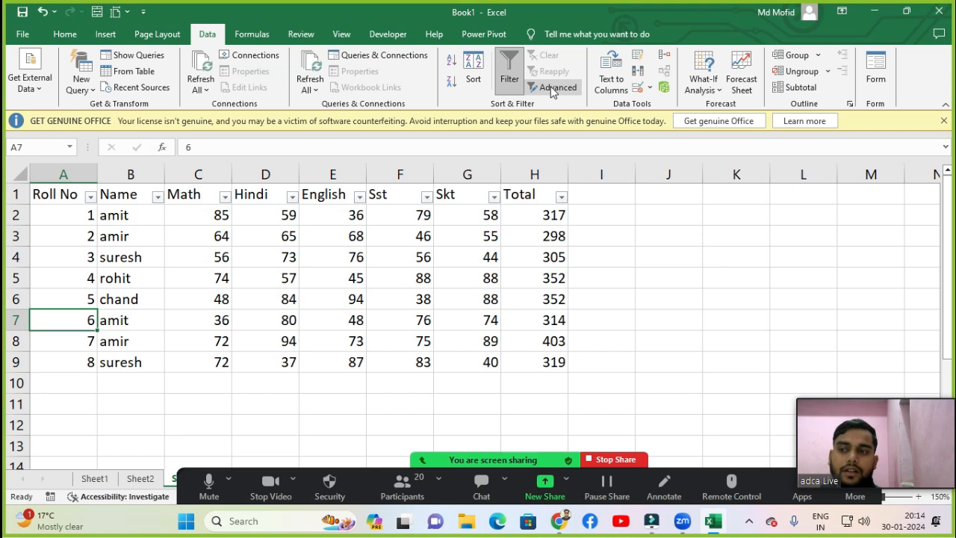
# Step: Switch AutoFilter off so the marks table is plain data again
pyautogui.click(510, 77)
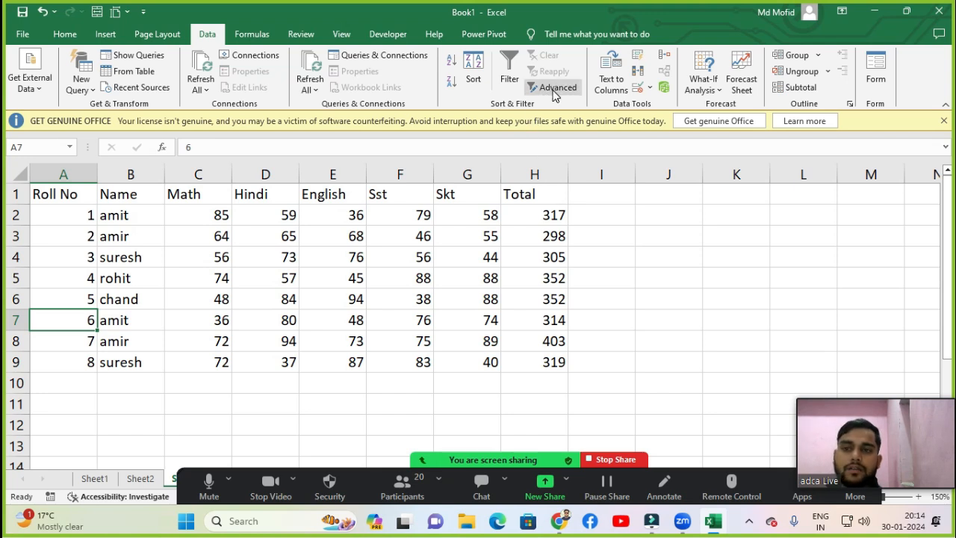
pyautogui.click(574, 255)
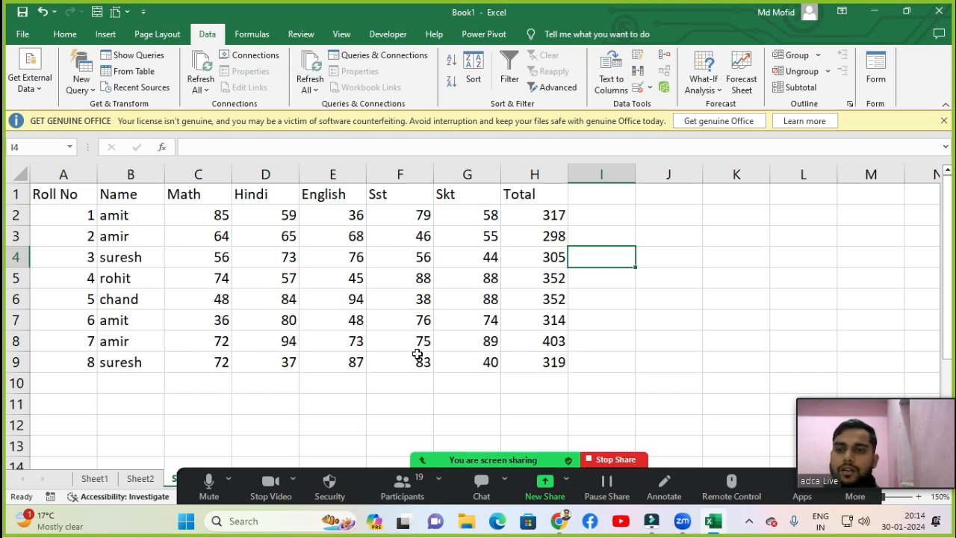
pyautogui.moveTo(559, 216); pyautogui.dragTo(555, 363)
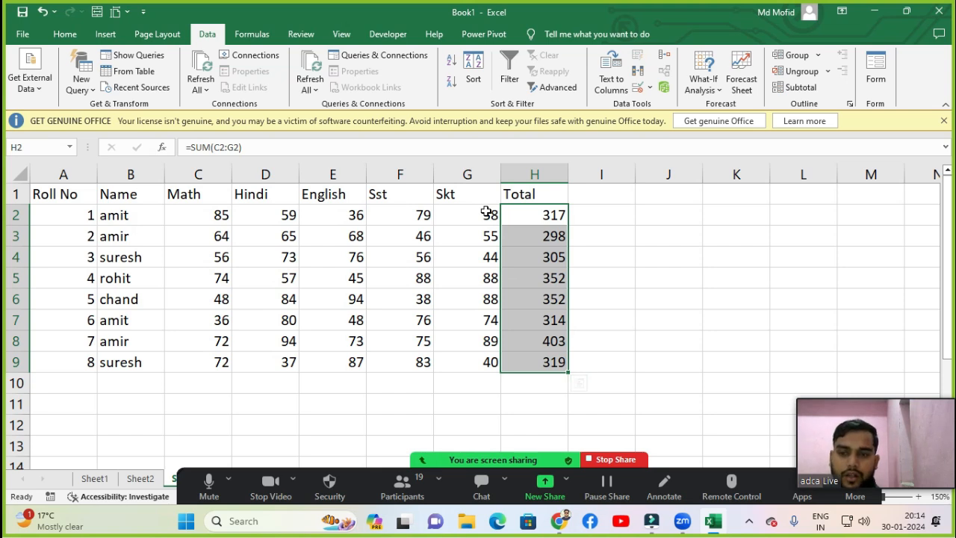
pyautogui.moveTo(486, 215); pyautogui.dragTo(484, 342)
pyautogui.moveTo(423, 215); pyautogui.dragTo(409, 342)
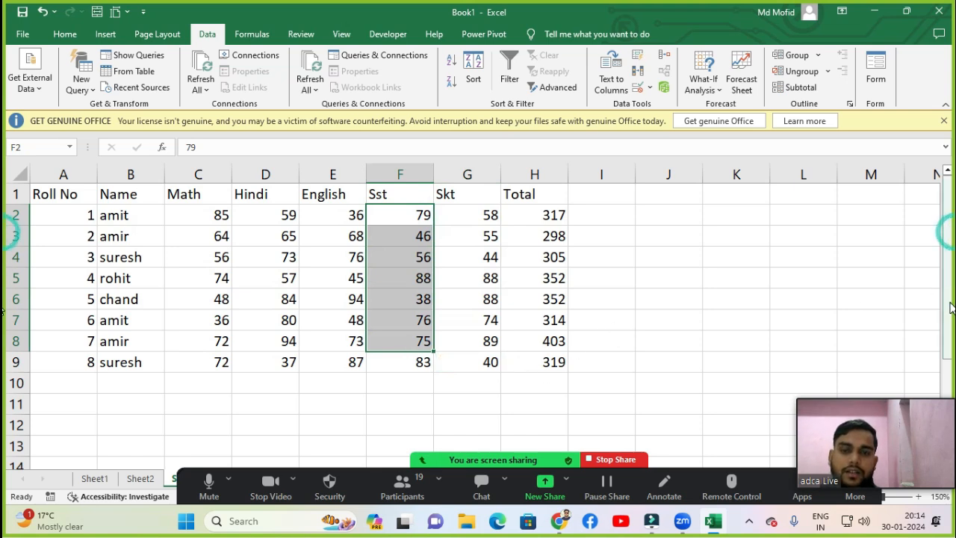
pyautogui.click(565, 402)
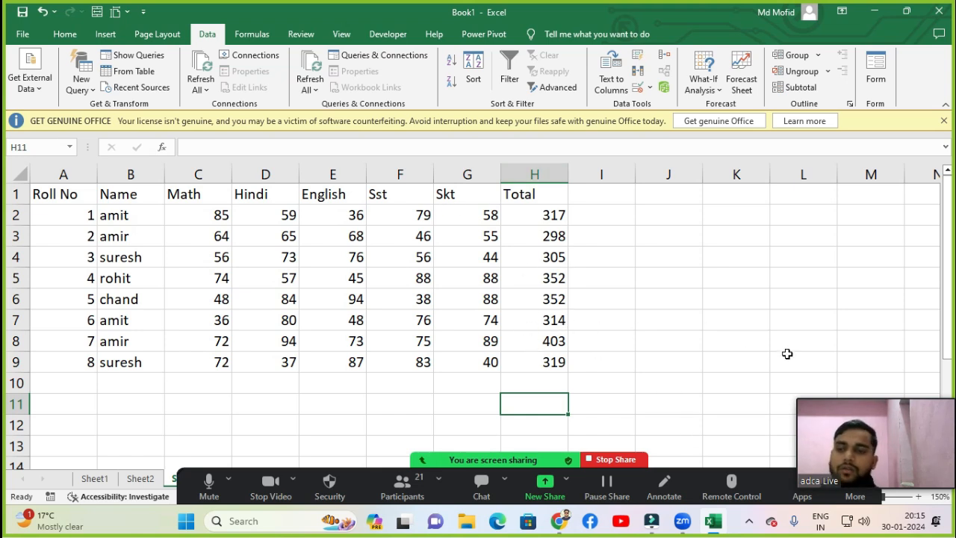
# Step: Enter the criteria heading Total in H11 and >350 in H12
pyautogui.write('Total')
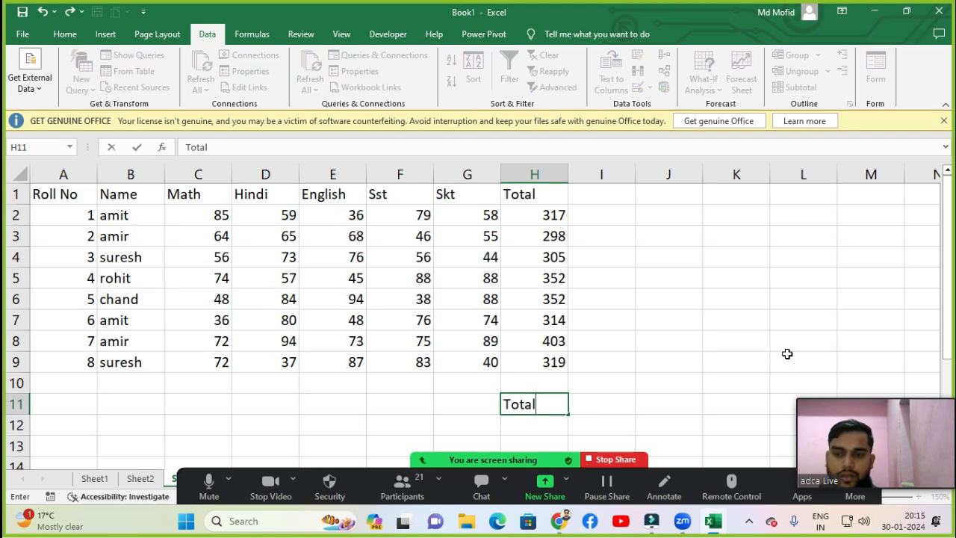
pyautogui.press('Return')
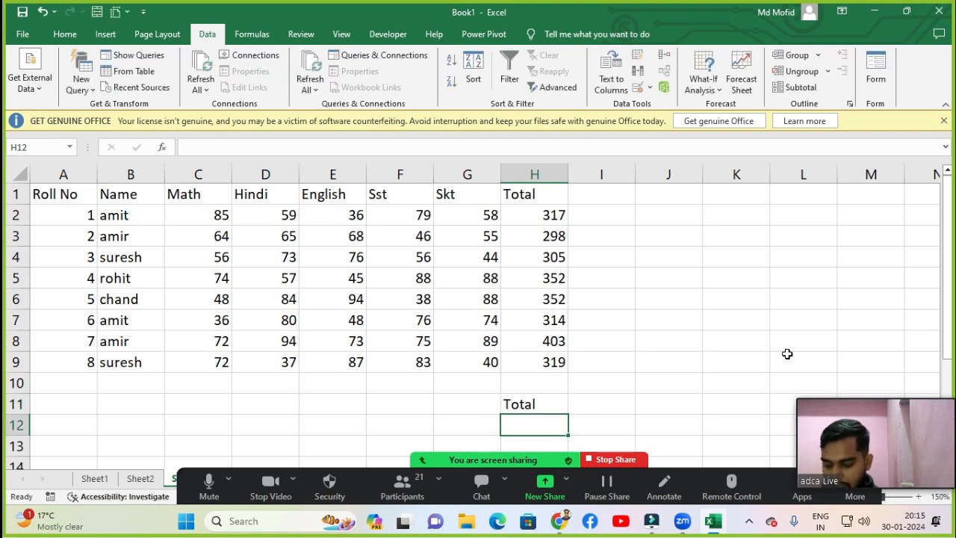
pyautogui.write('>350')
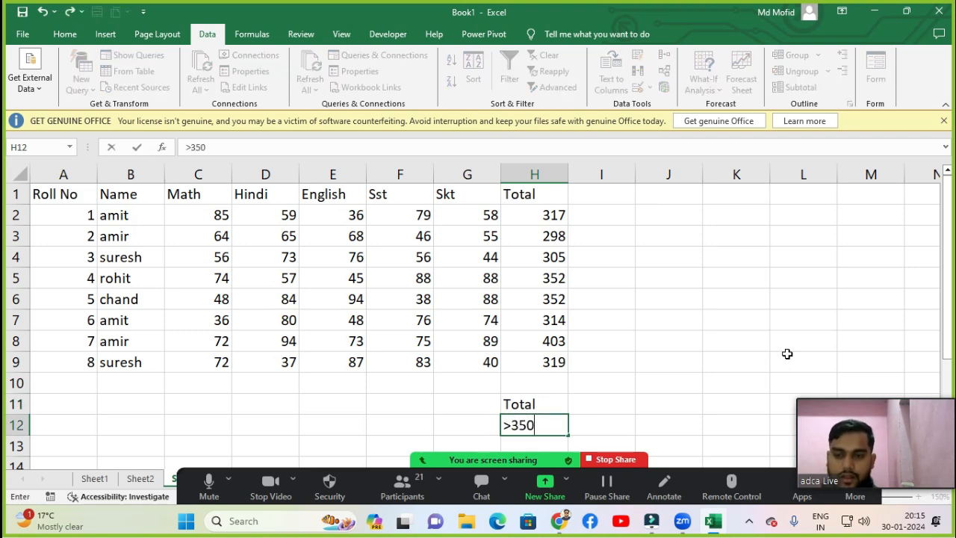
pyautogui.press('Return')
pyautogui.press('Return')
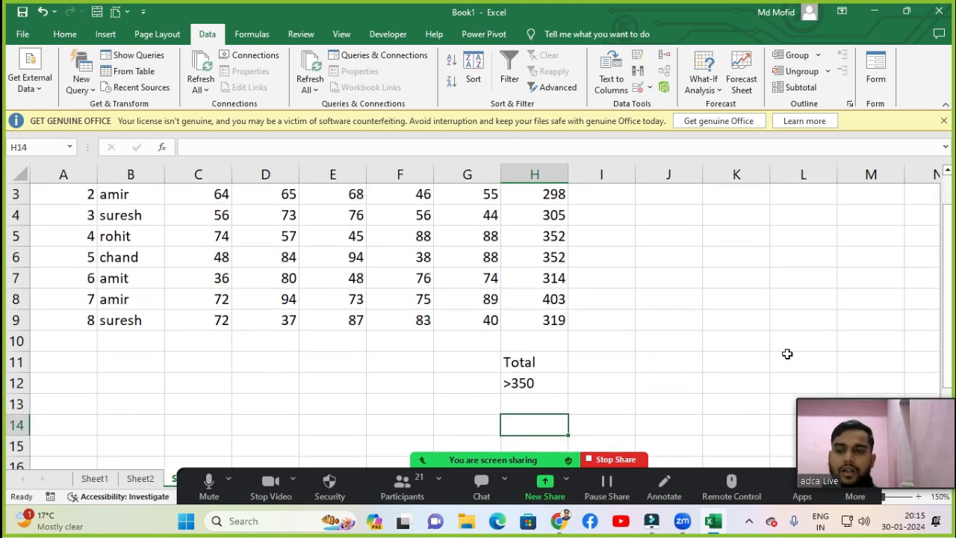
# Step: Zoom the sheet to 140% and jump back up to the Total header
pyautogui.press('alt')
pyautogui.write('wq140')
pyautogui.press('Return')
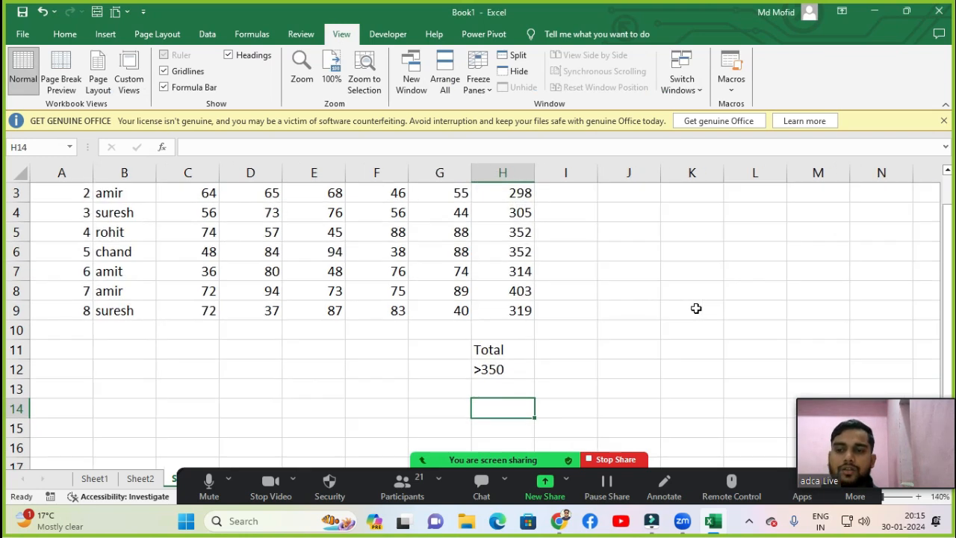
pyautogui.press('Up')
pyautogui.press('Up')
pyautogui.press('Up')
pyautogui.press('Up')
pyautogui.press('Up')
pyautogui.press('Up')
pyautogui.press('Up')
pyautogui.press('Up')
pyautogui.press('Up')
pyautogui.press('Up')
pyautogui.press('Up')
pyautogui.press('Up')
pyautogui.press('Up')
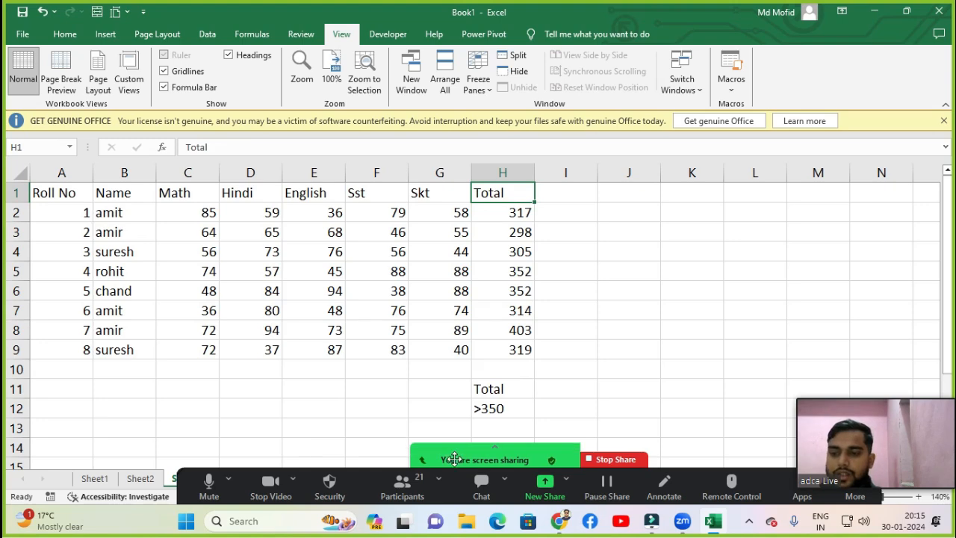
# Step: Insert a new blank Sheet4 and select cell B2 on it
pyautogui.moveTo(454, 458); pyautogui.dragTo(452, 409)
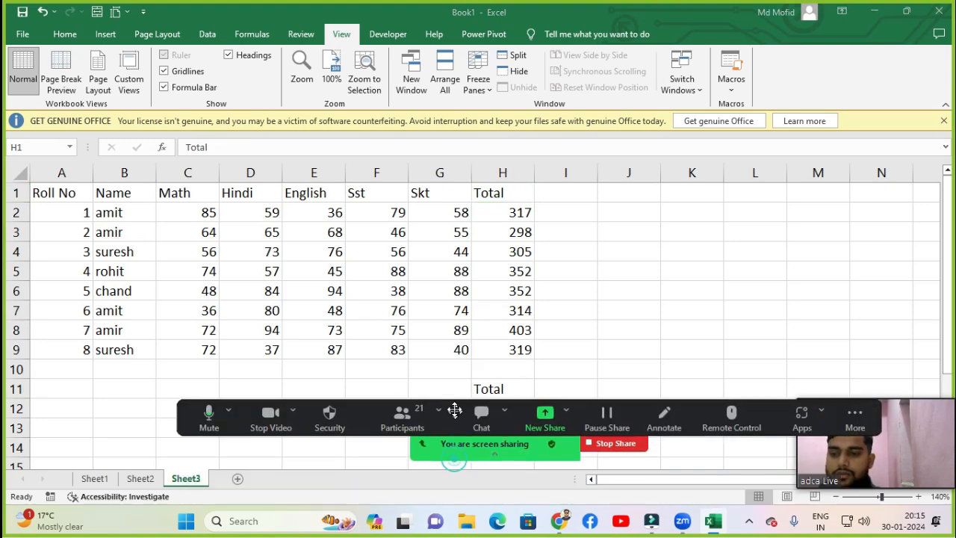
pyautogui.click(238, 480)
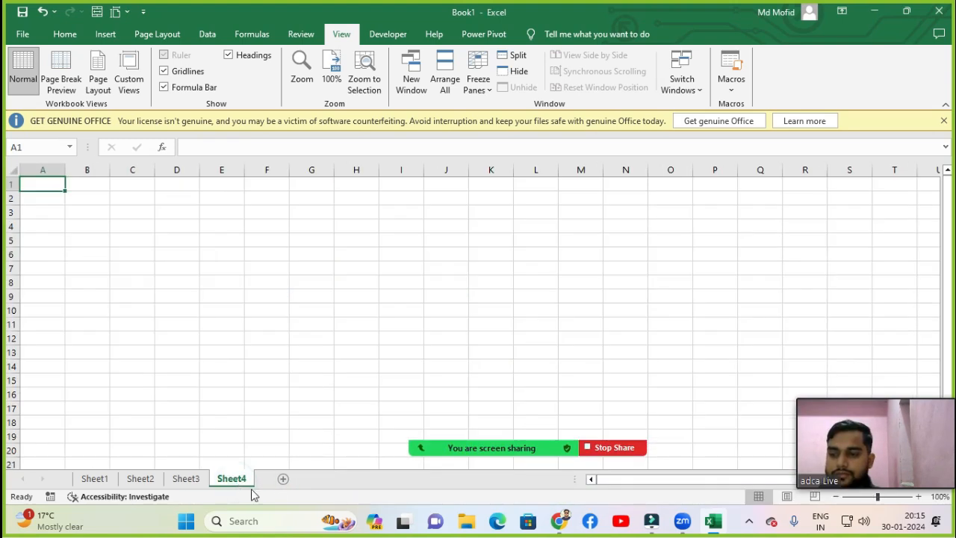
pyautogui.moveTo(487, 450); pyautogui.dragTo(476, 490)
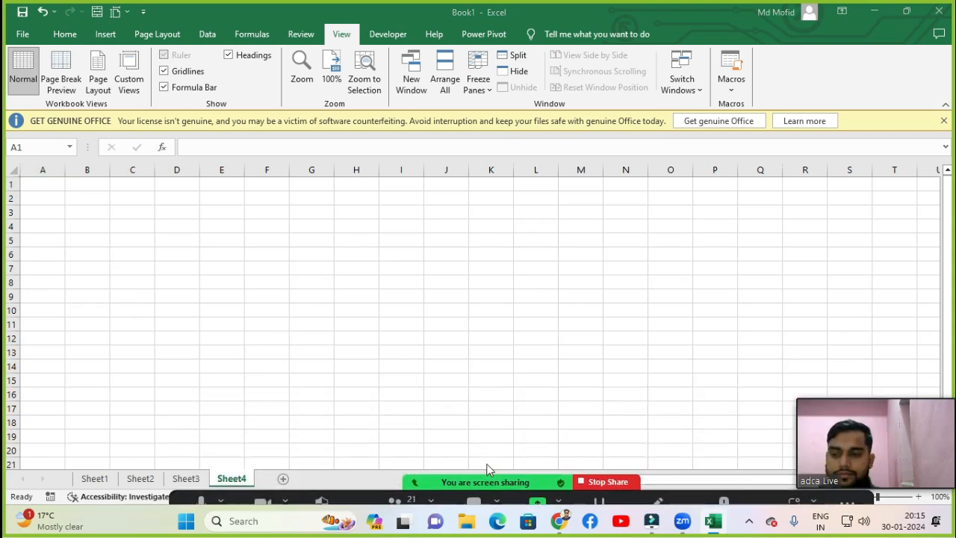
pyautogui.click(199, 224)
pyautogui.click(101, 201)
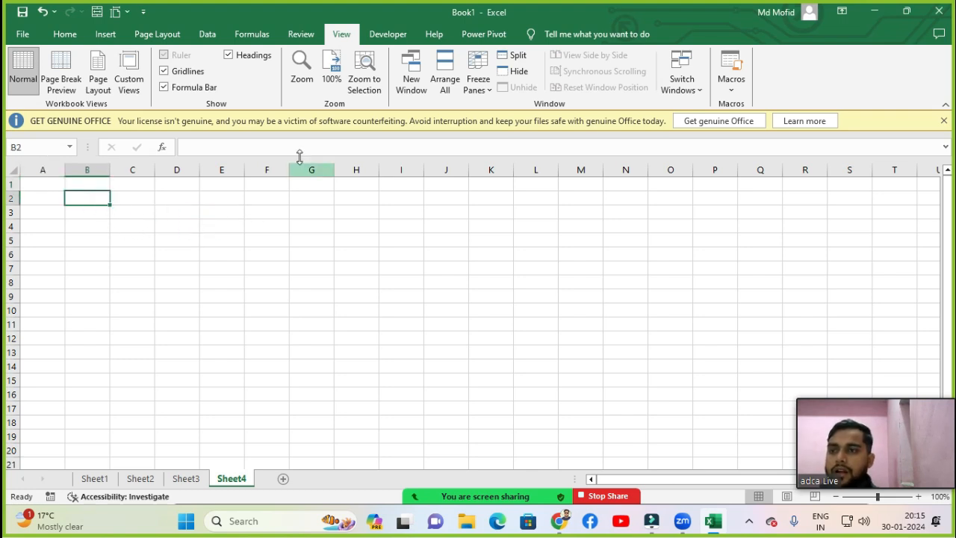
pyautogui.click(205, 34)
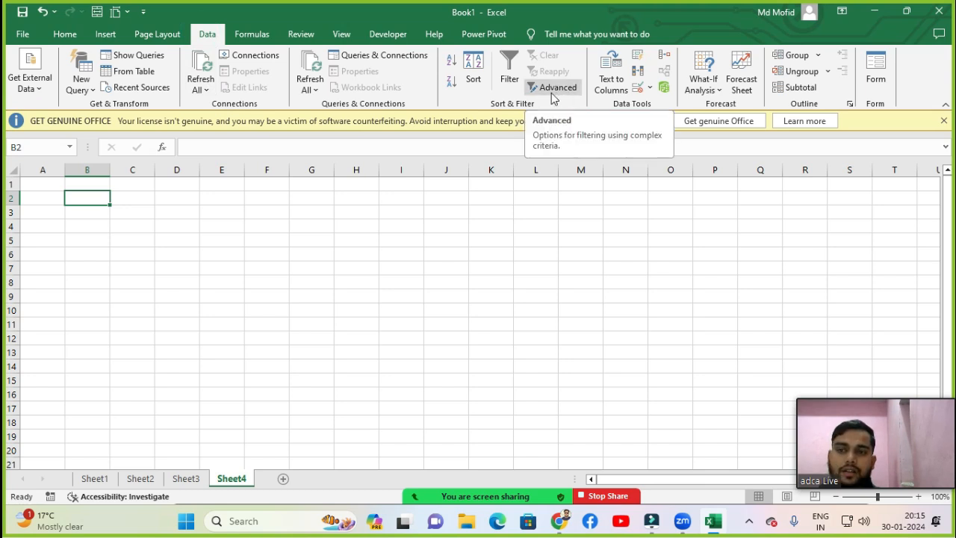
# Step: Open Advanced Filter from Sheet4 A1 and set the list range to Sheet3!$A$1:$H$9
pyautogui.click(34, 184)
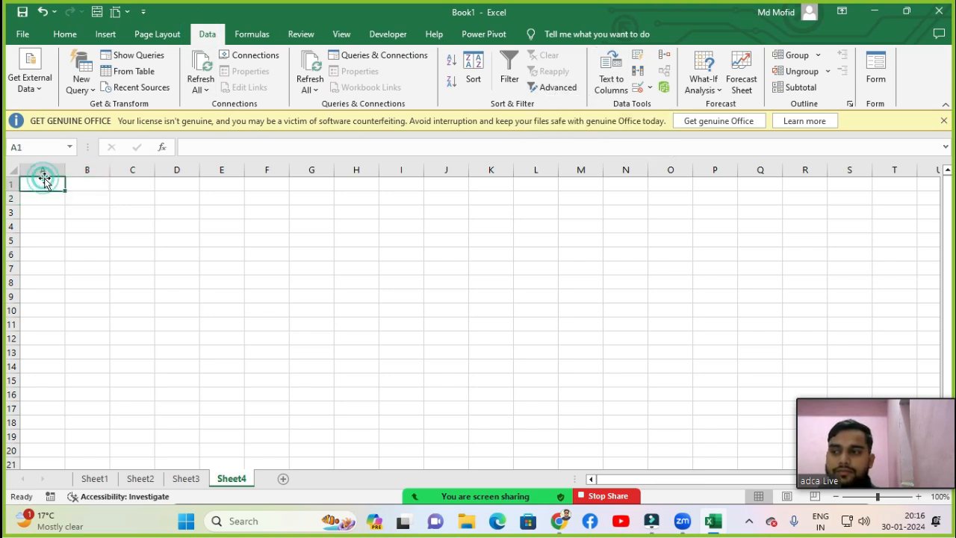
pyautogui.click(576, 92)
pyautogui.moveTo(564, 164); pyautogui.dragTo(548, 90)
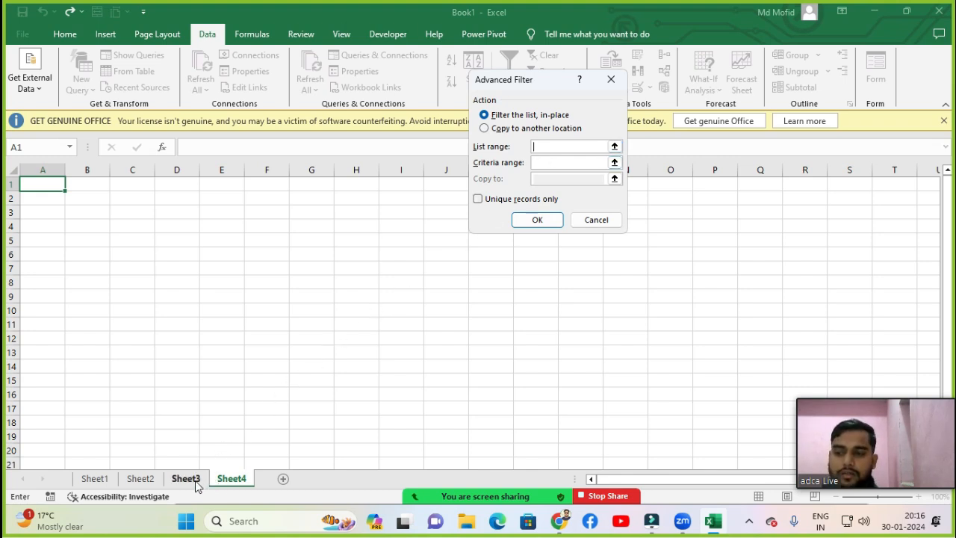
pyautogui.click(187, 479)
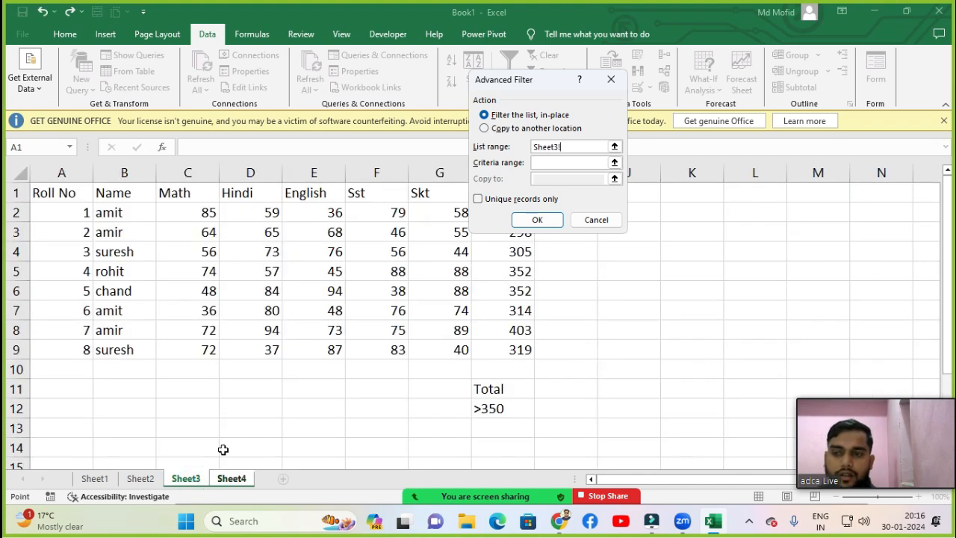
pyautogui.moveTo(536, 87); pyautogui.dragTo(644, 102)
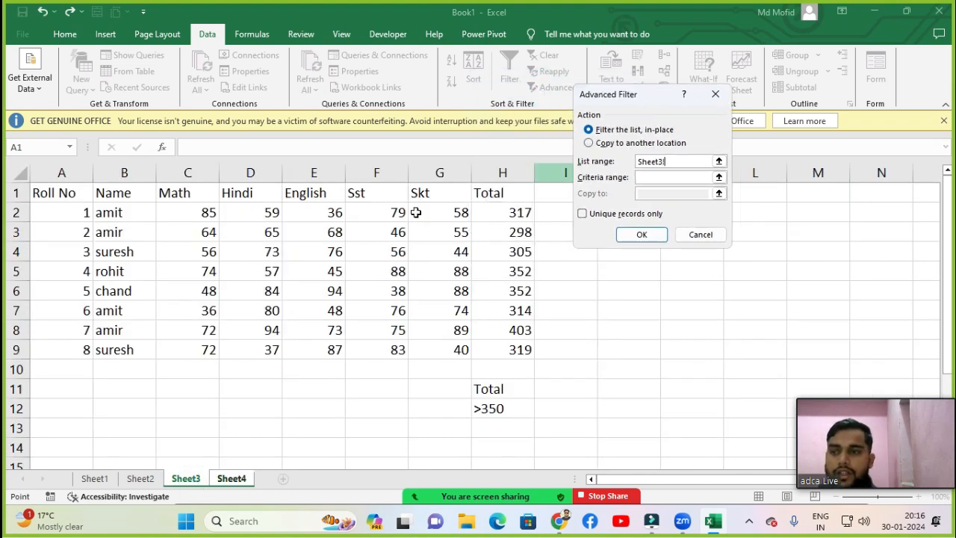
pyautogui.moveTo(72, 196); pyautogui.dragTo(423, 344)
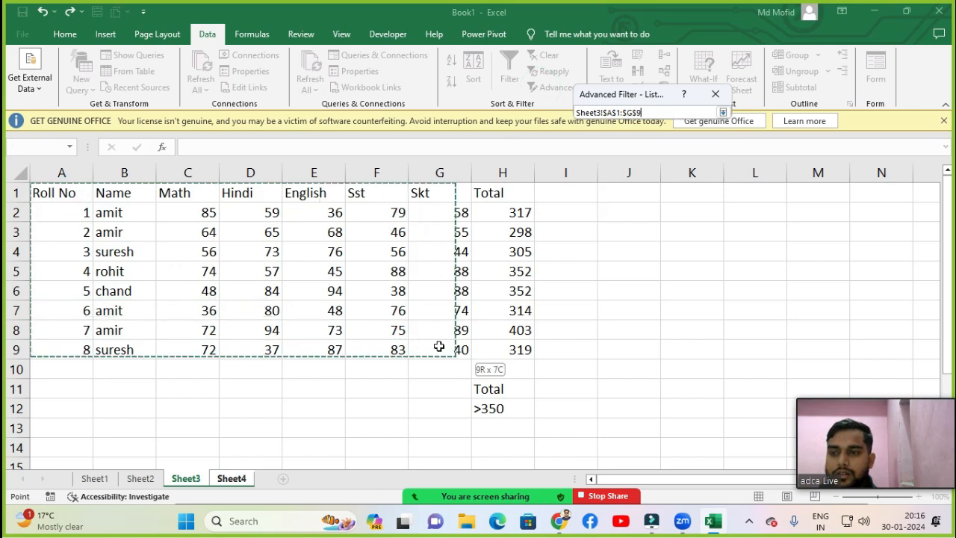
pyautogui.moveTo(505, 355); pyautogui.dragTo(505, 355)
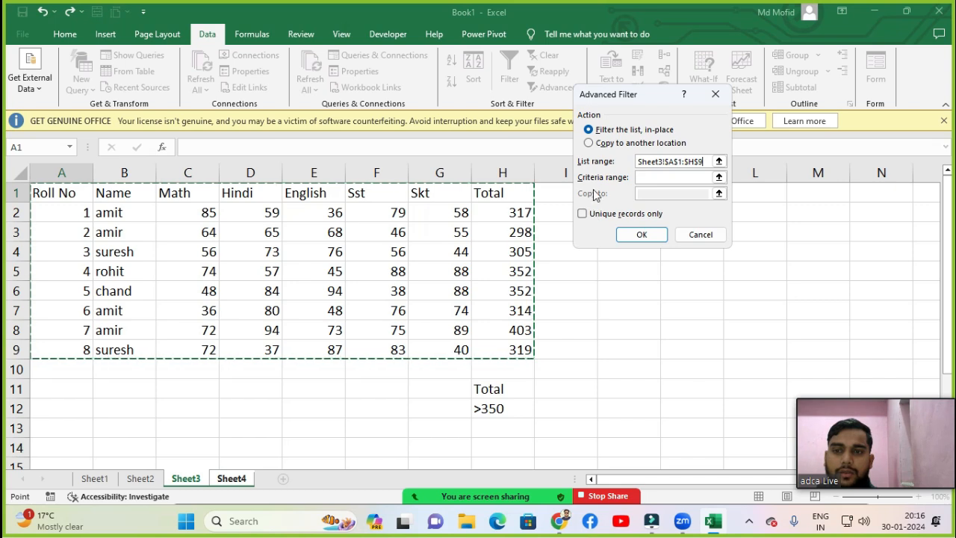
pyautogui.click(655, 178)
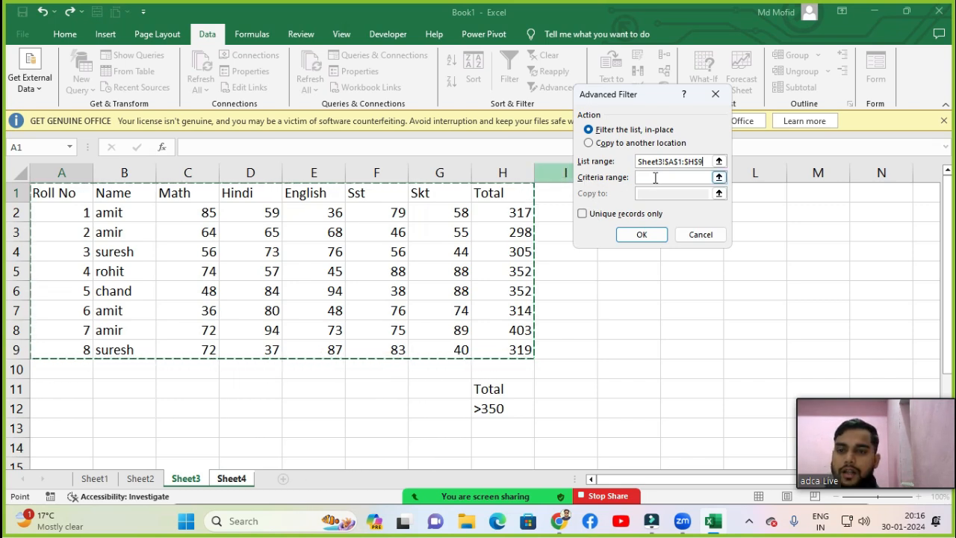
pyautogui.hotkey('ctrl', 'pagedown')
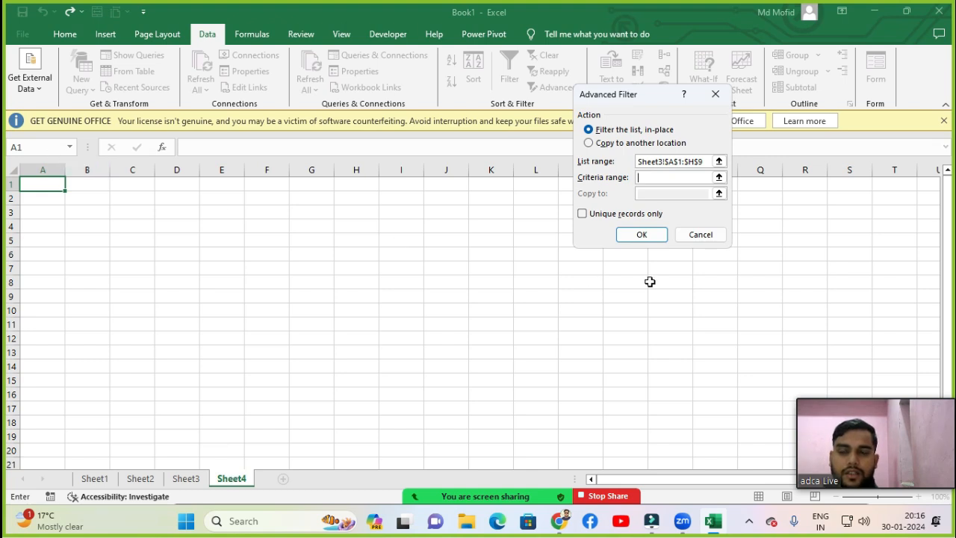
# Step: Set the criteria range to Sheet3!$H$11:$H$12 and choose Copy to another location
pyautogui.click(186, 479)
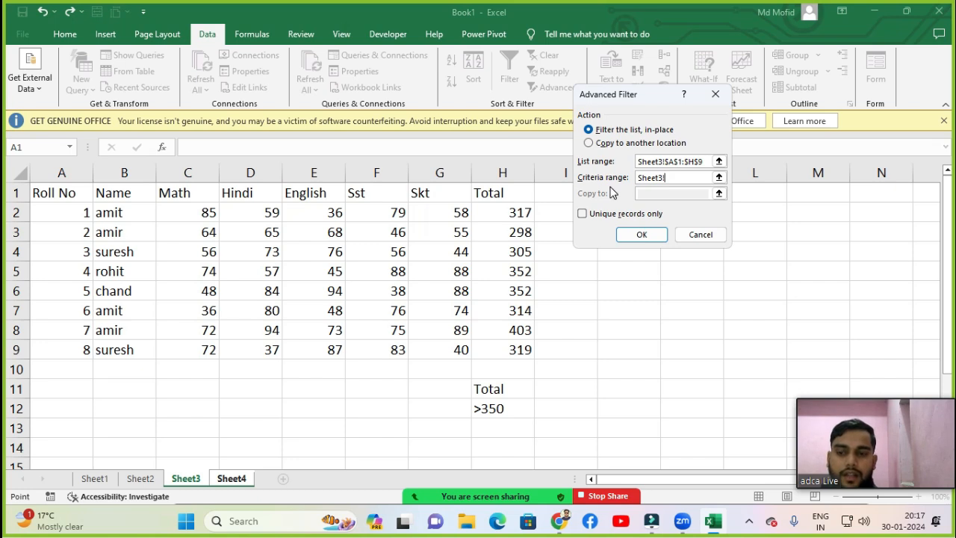
pyautogui.moveTo(495, 390); pyautogui.dragTo(498, 408)
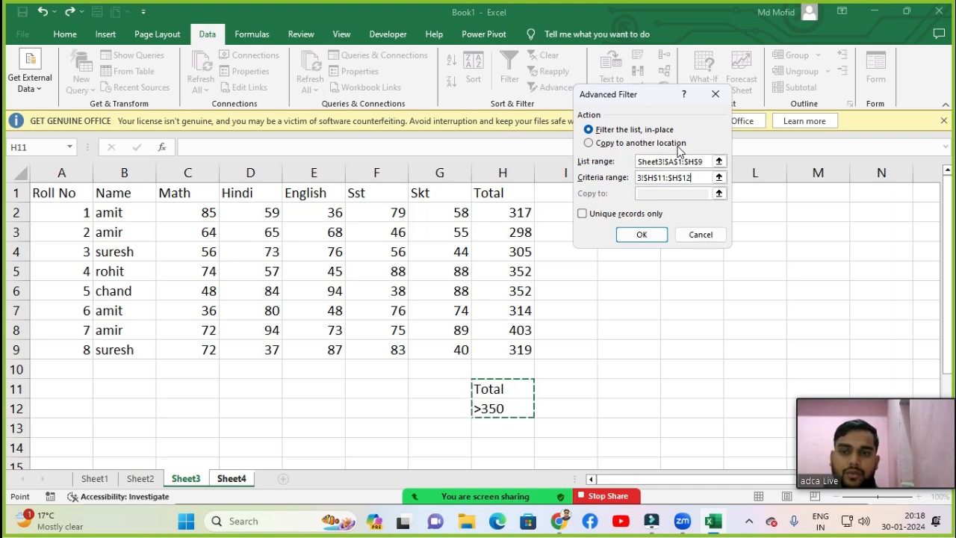
pyautogui.click(594, 148)
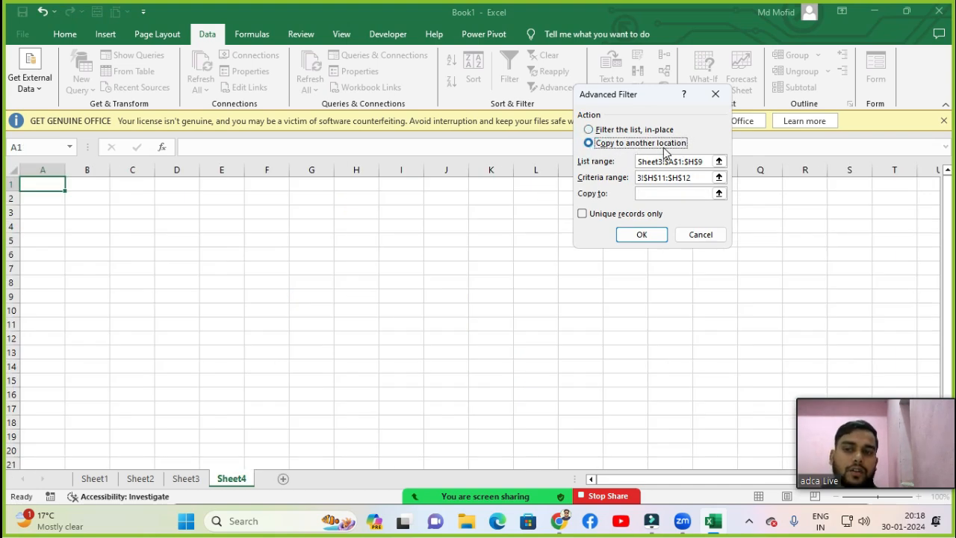
# Step: Set Sheet4 cell A1 as the Copy to destination and run the filter
pyautogui.click(653, 192)
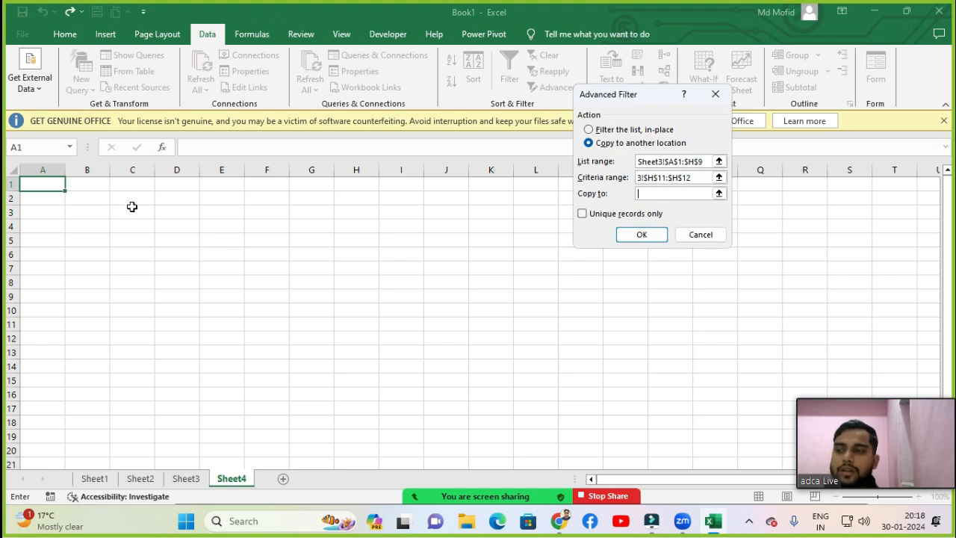
pyautogui.click(44, 182)
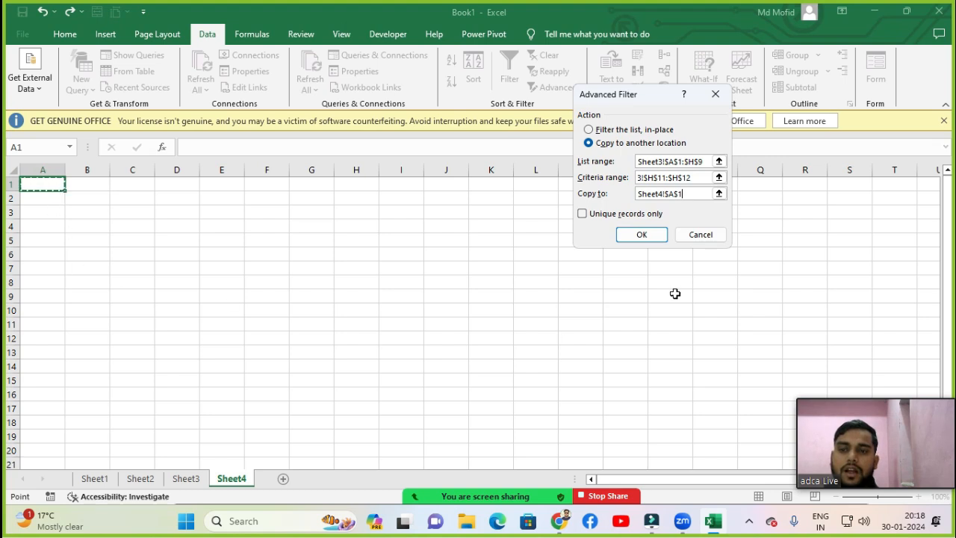
pyautogui.click(633, 239)
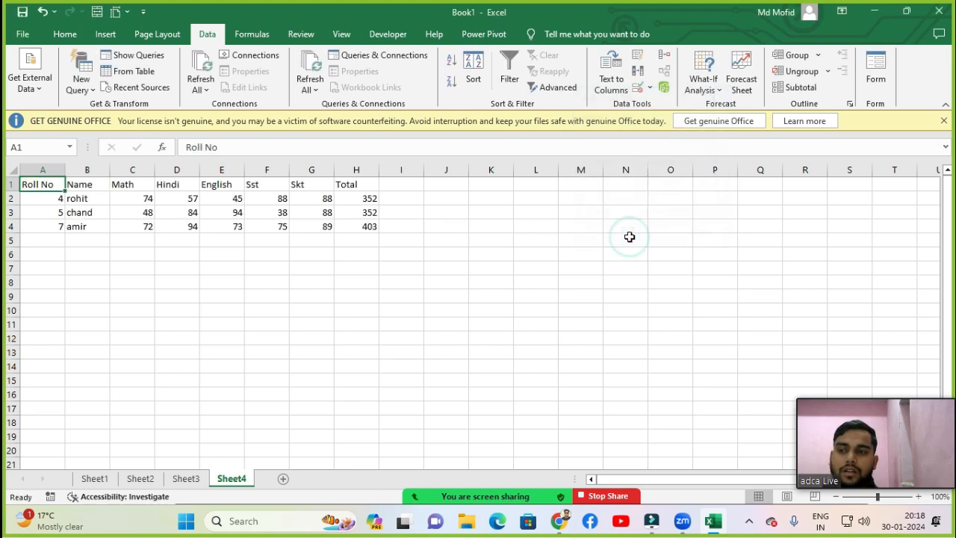
pyautogui.press('alt')
# Step: Zoom Sheet4 to 150%
pyautogui.press('w')
pyautogui.press('q')
pyautogui.click(630, 236)
pyautogui.write('150')
pyautogui.click(626, 261)
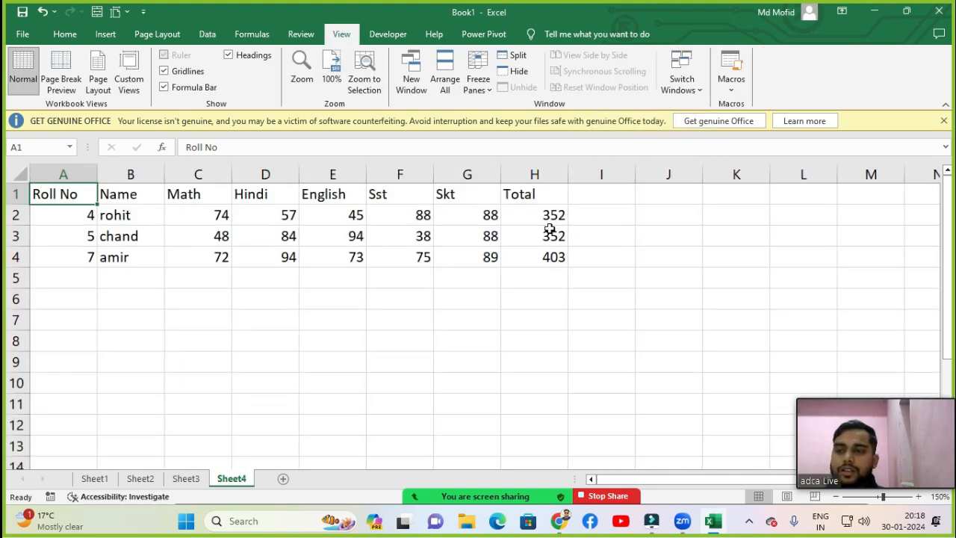
# Step: Check the filtered roll numbers and totals in A2:A4 and H2:H4 on Sheet4
pyautogui.moveTo(548, 214); pyautogui.dragTo(557, 257)
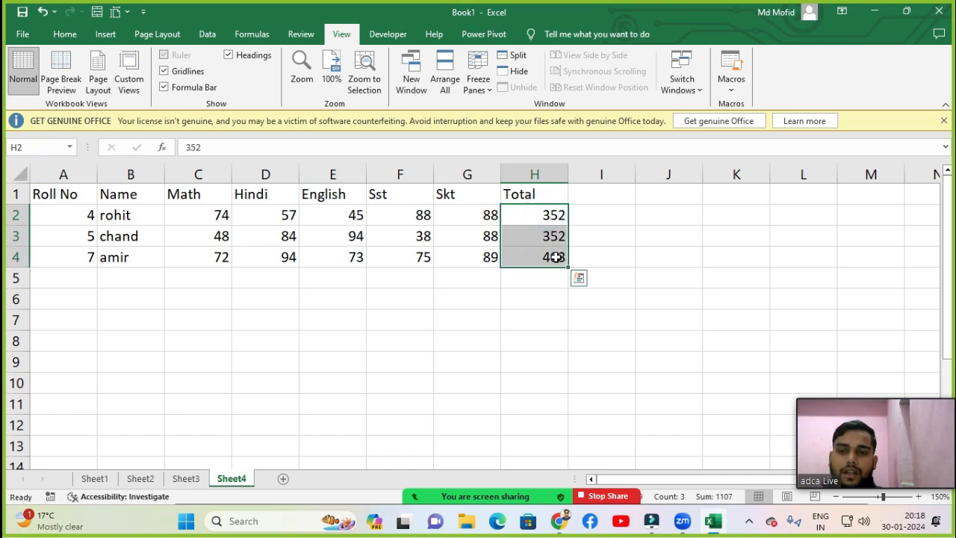
pyautogui.click(546, 214)
pyautogui.press('Down')
pyautogui.press('Down')
pyautogui.press('Down')
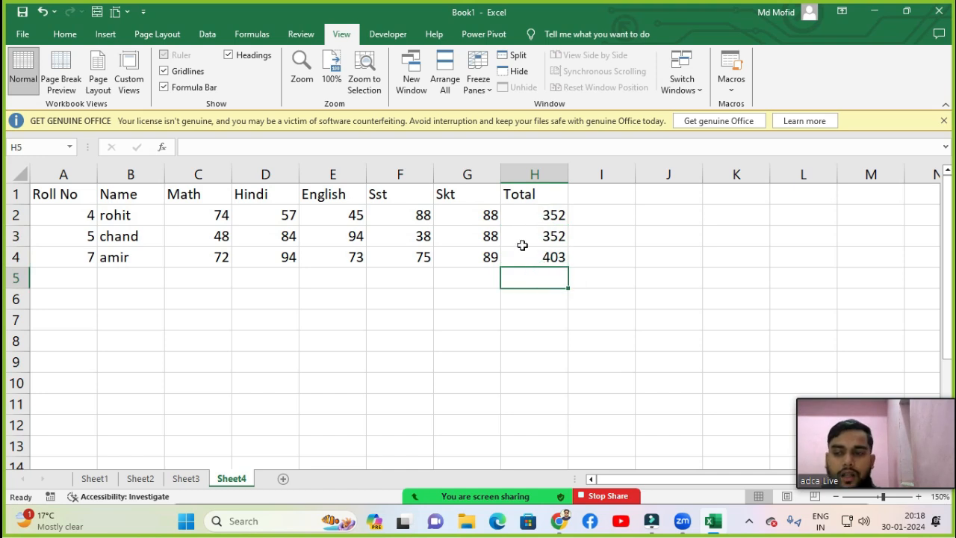
pyautogui.click(190, 480)
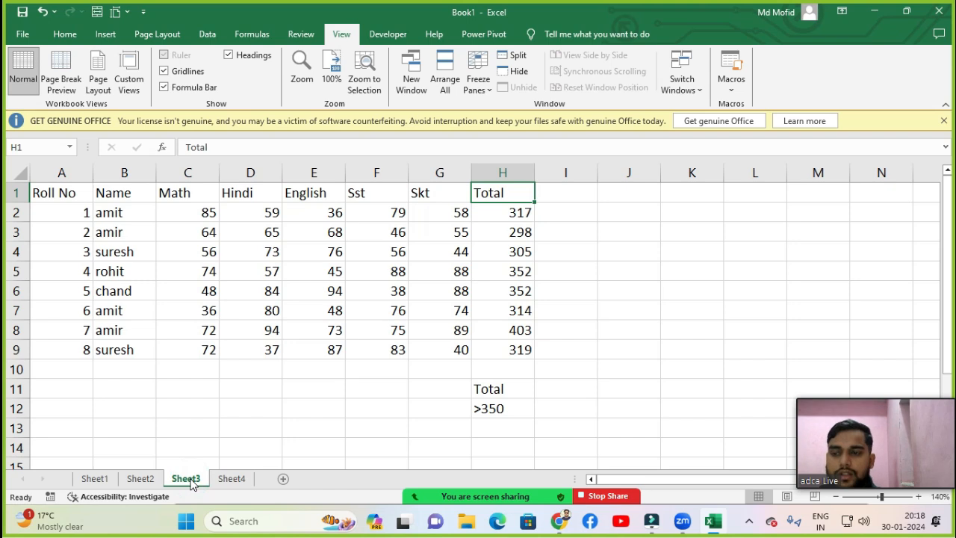
pyautogui.click(235, 478)
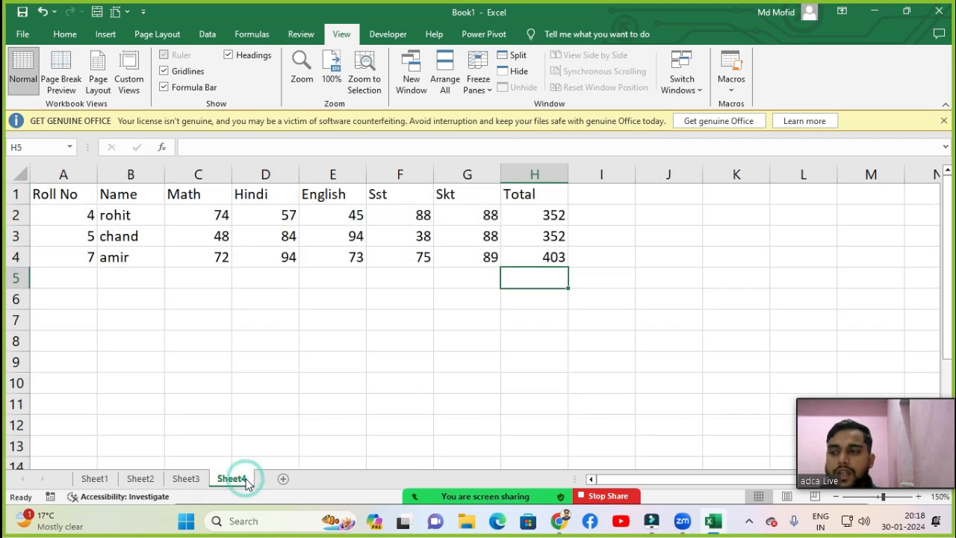
pyautogui.click(87, 216)
pyautogui.click(88, 236)
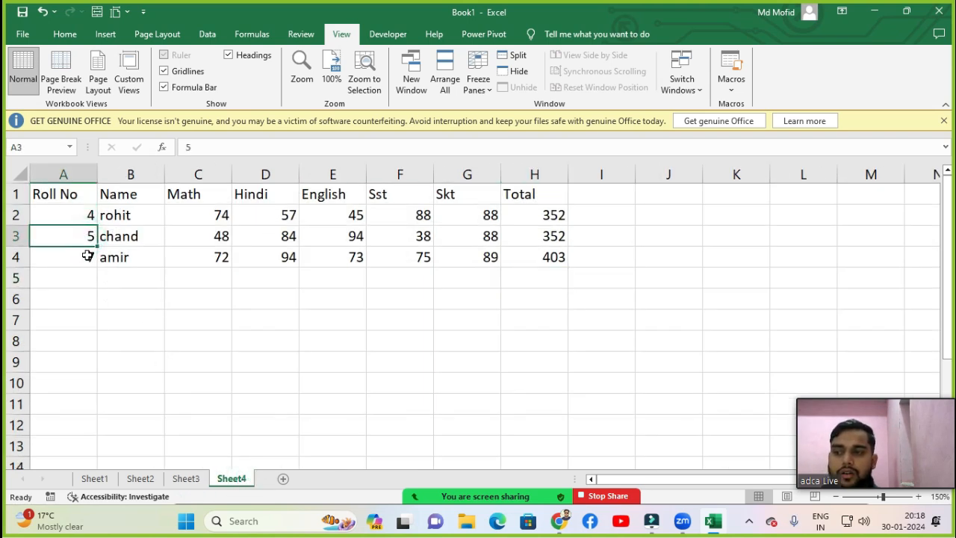
pyautogui.click(88, 257)
pyautogui.moveTo(525, 215); pyautogui.dragTo(535, 257)
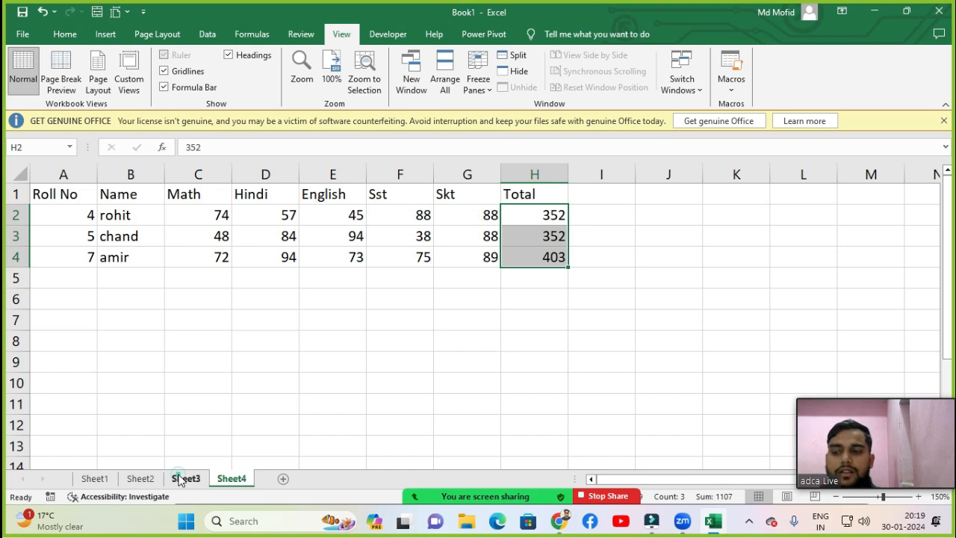
# Step: Compare them with the source roll numbers and totals in Sheet3 rows 5, 6 and 8
pyautogui.click(186, 478)
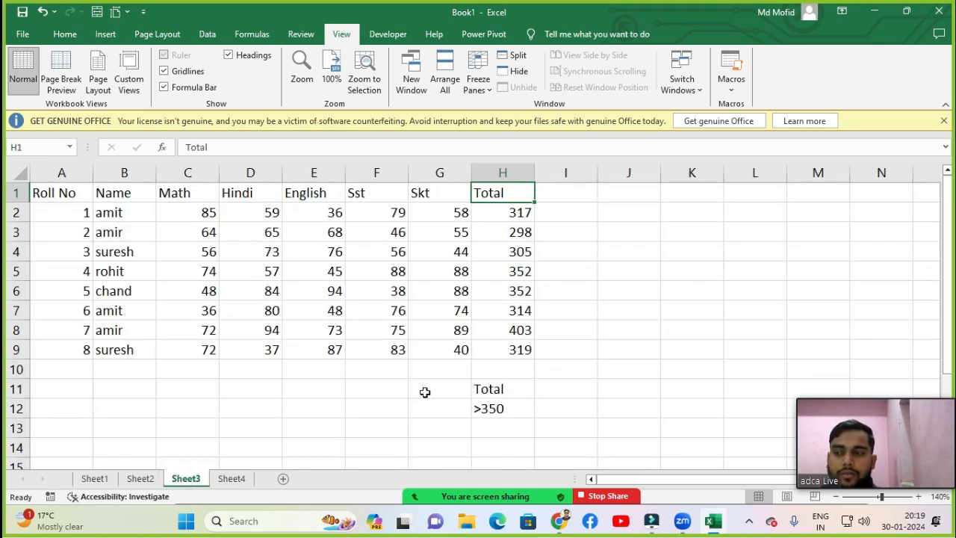
pyautogui.click(73, 272)
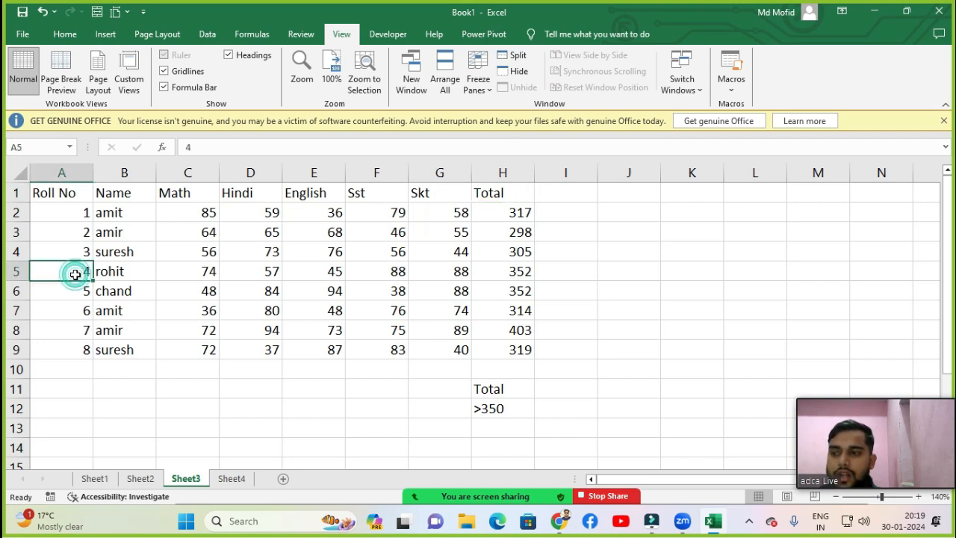
pyautogui.click(518, 274)
pyautogui.click(70, 290)
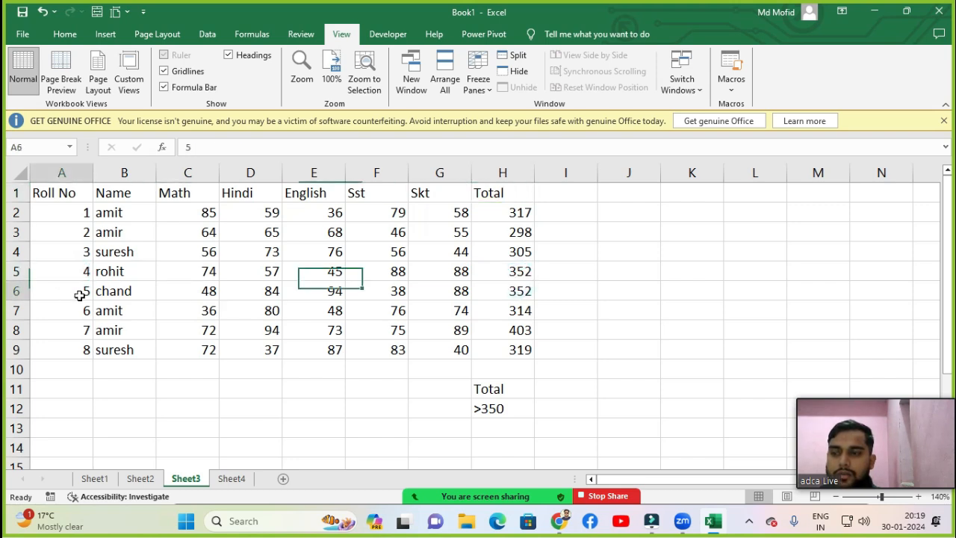
pyautogui.click(529, 291)
pyautogui.click(89, 330)
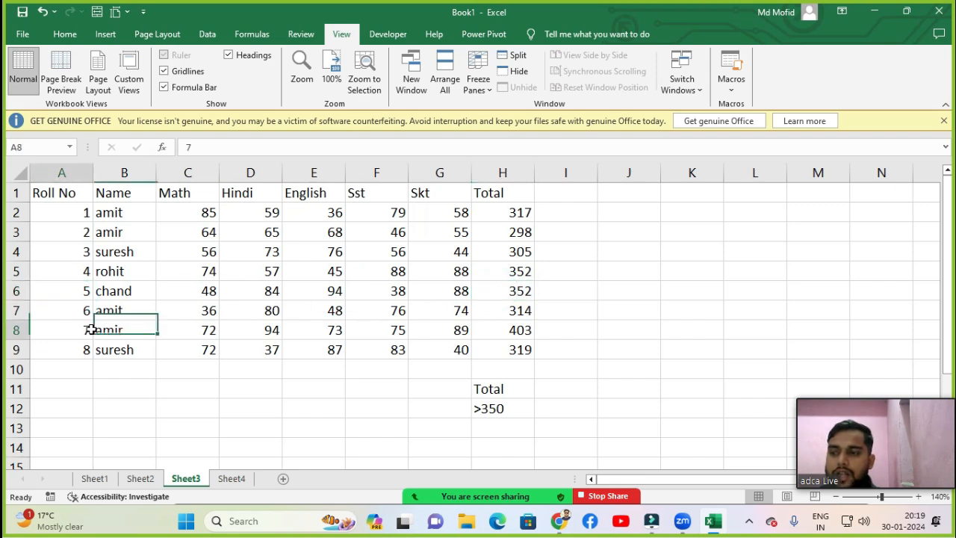
pyautogui.click(502, 333)
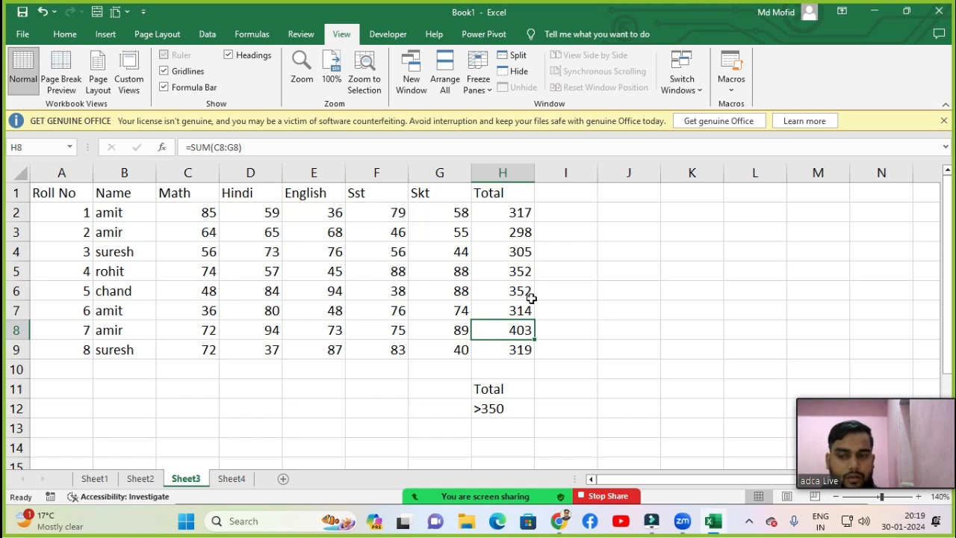
pyautogui.click(233, 478)
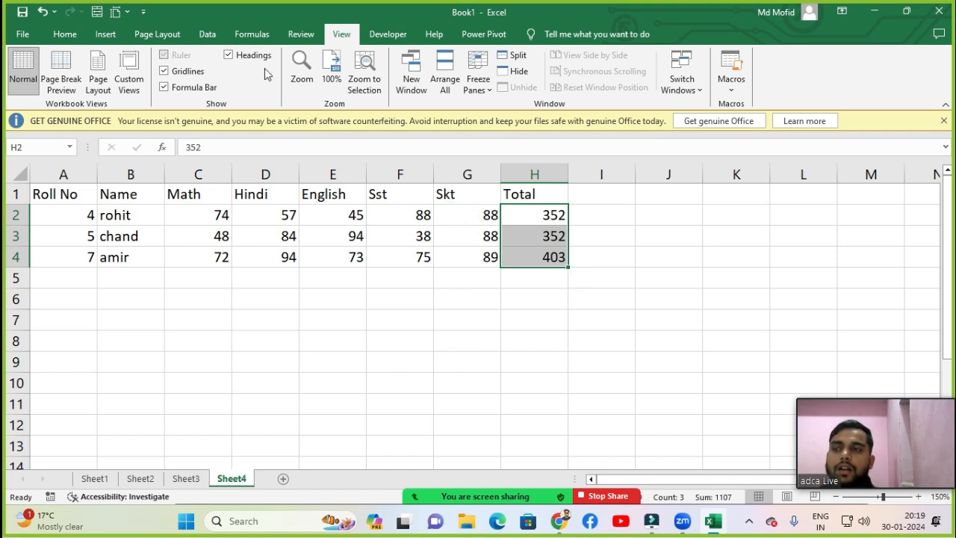
# Step: Show the Data tab, glance over Sheet3's full eight-student list, then return to Sheet4
pyautogui.click(207, 34)
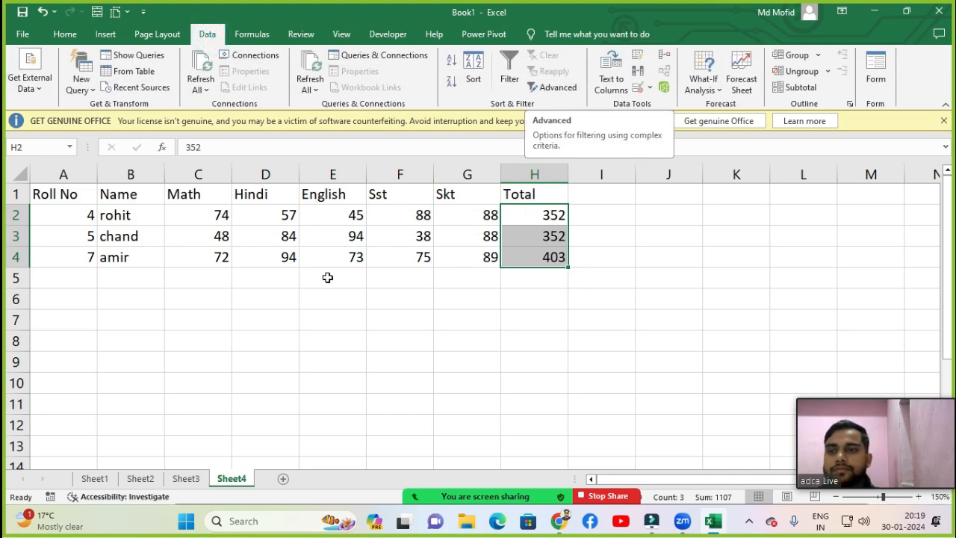
pyautogui.click(258, 256)
pyautogui.click(186, 478)
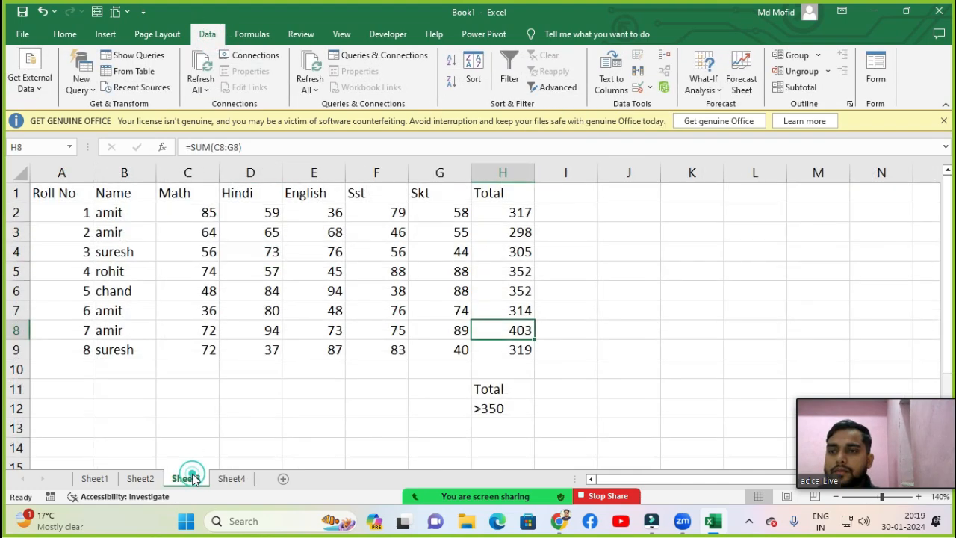
pyautogui.click(322, 193)
pyautogui.click(384, 273)
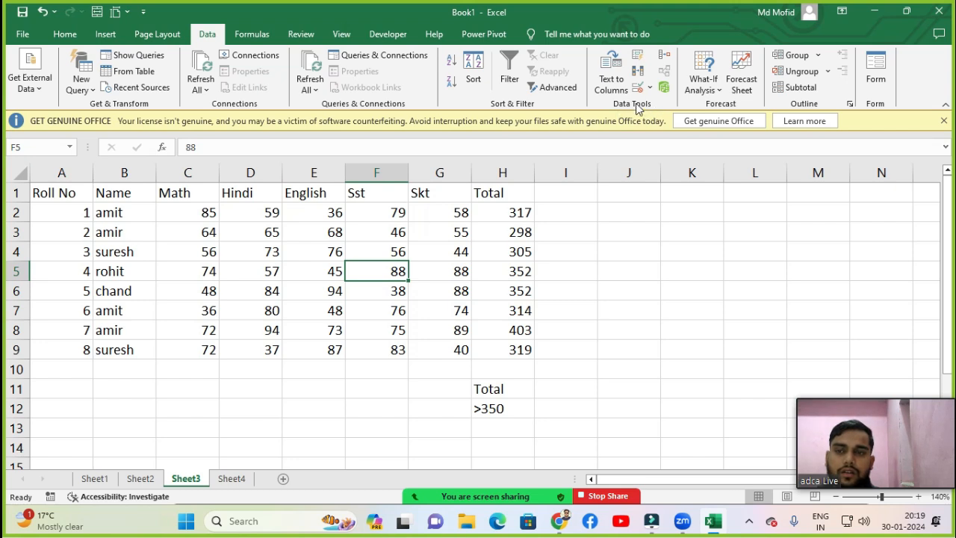
pyautogui.click(236, 480)
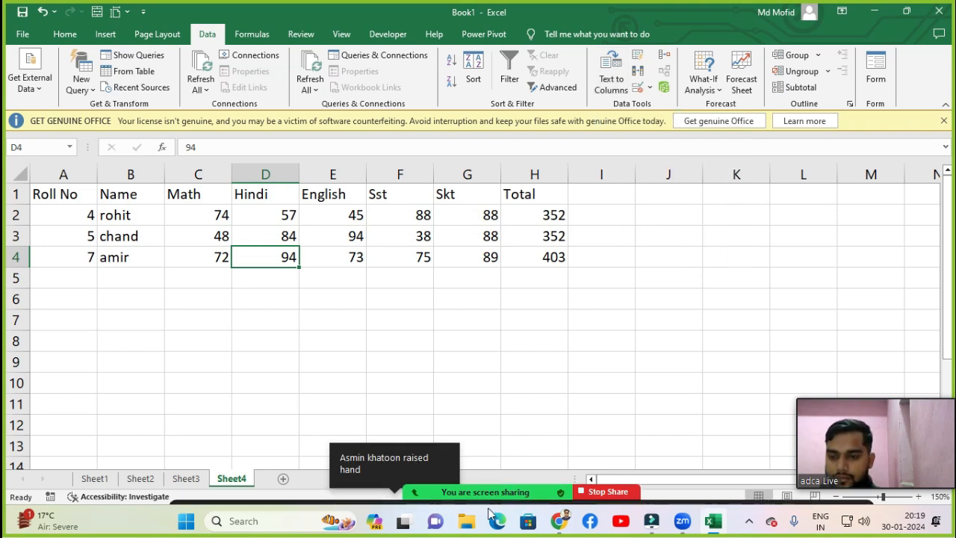
pyautogui.click(403, 498)
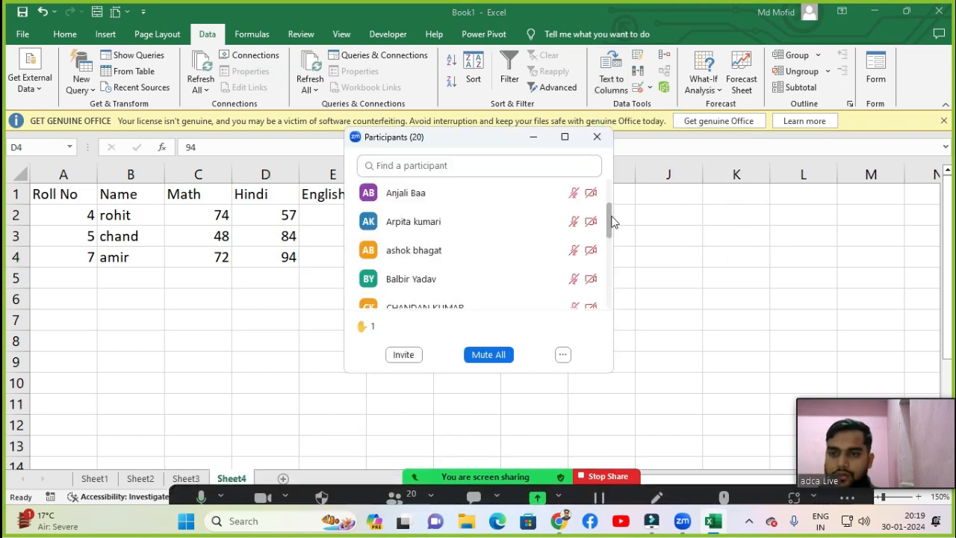
pyautogui.scroll(3, 611, 211)
pyautogui.moveTo(517, 223)
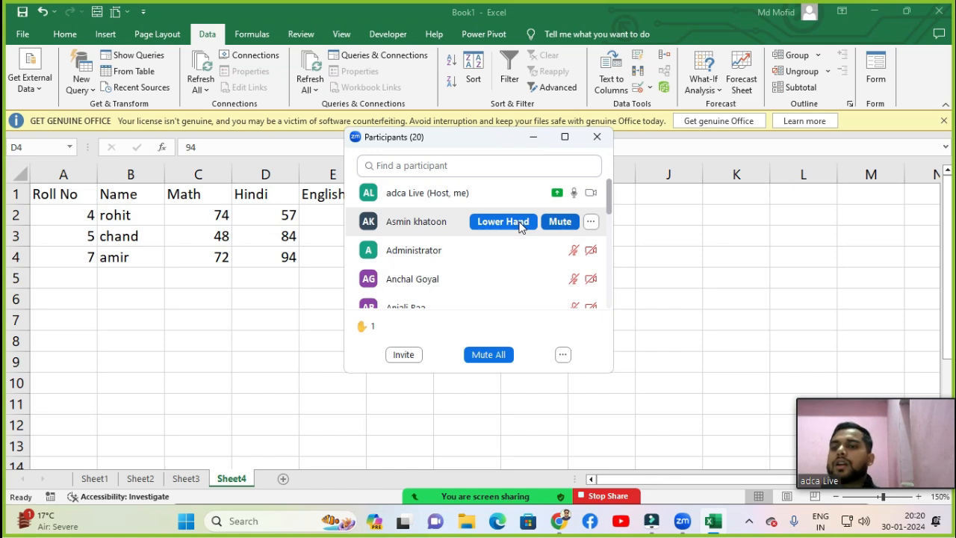
pyautogui.click(598, 137)
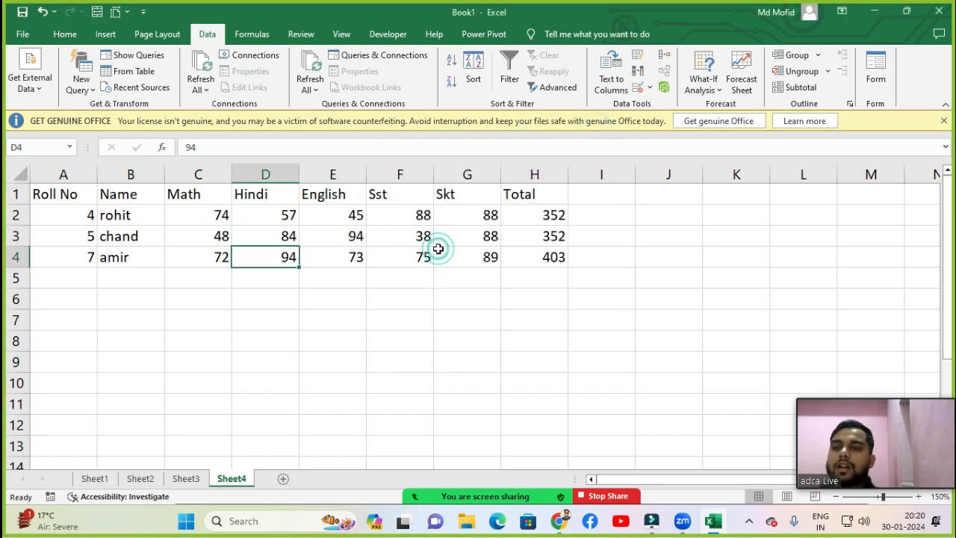
# Step: Switch on filtering for the student table on Sheet3
pyautogui.click(394, 219)
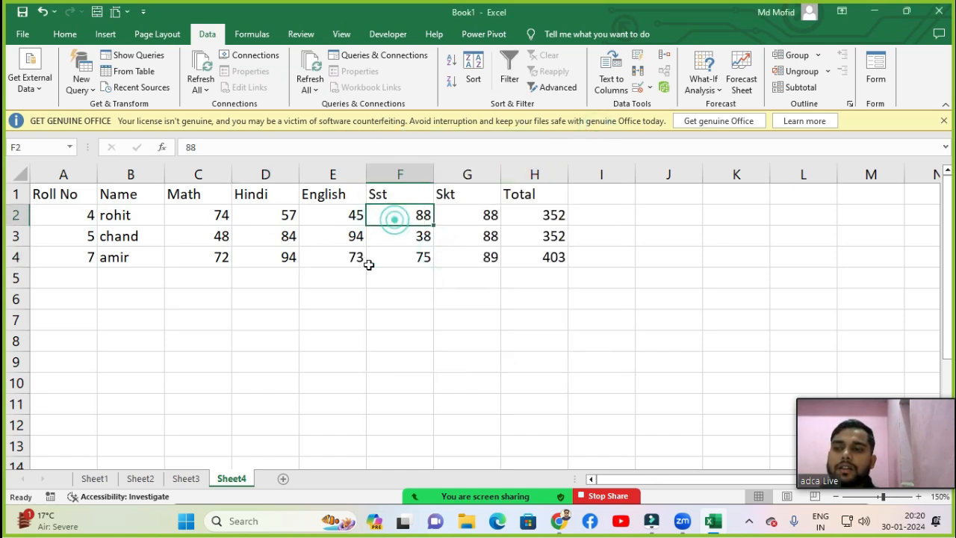
pyautogui.click(186, 479)
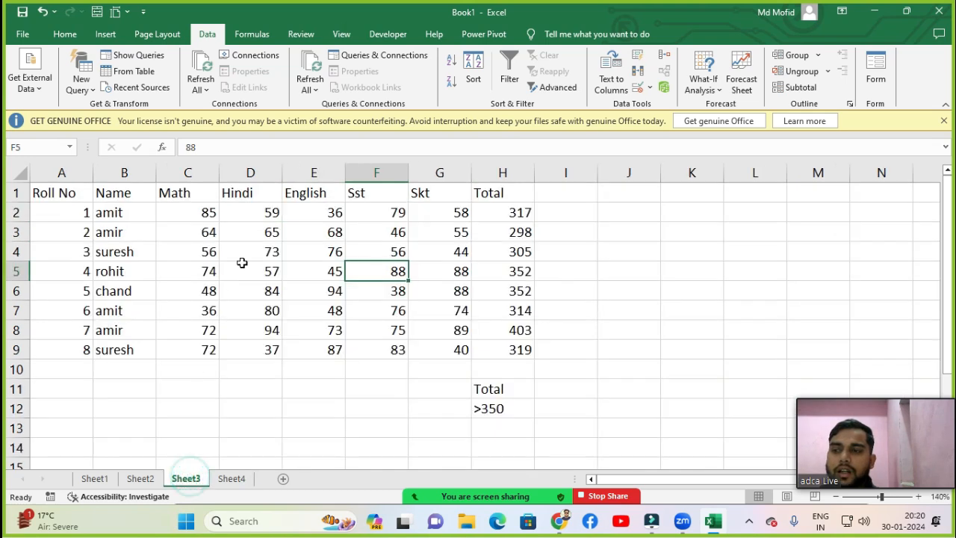
pyautogui.click(509, 73)
pyautogui.click(373, 226)
pyautogui.click(377, 213)
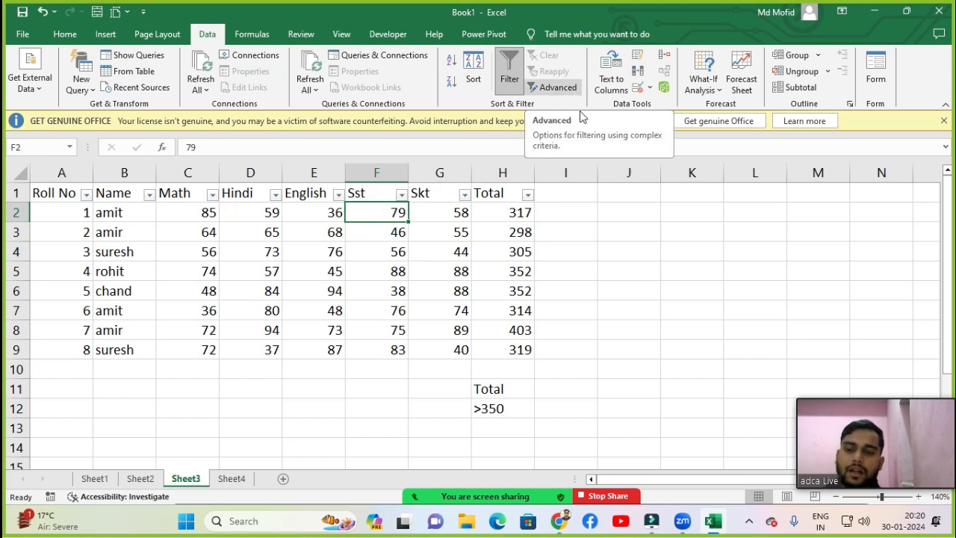
# Step: Return to Sheet4 and close the Advanced Filter dialog without changes
pyautogui.click(231, 480)
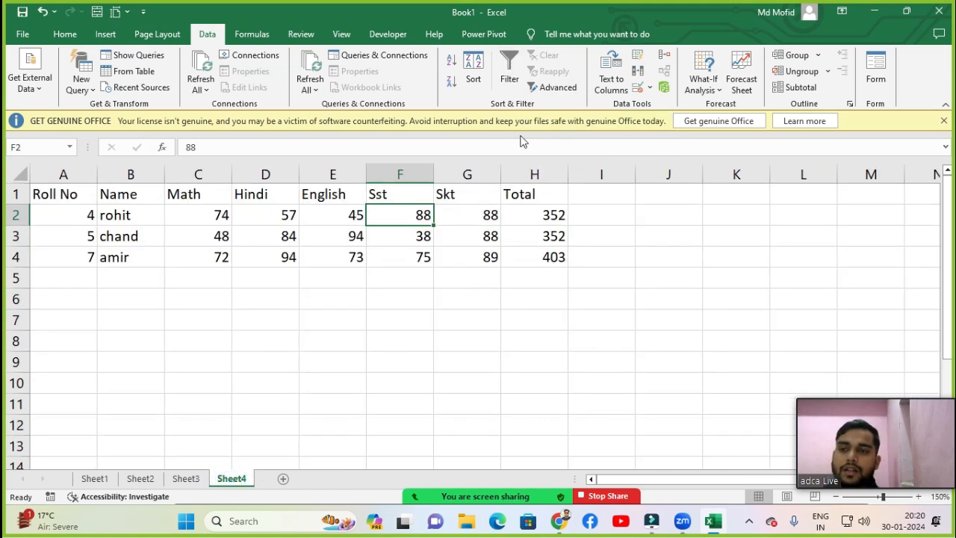
pyautogui.click(538, 86)
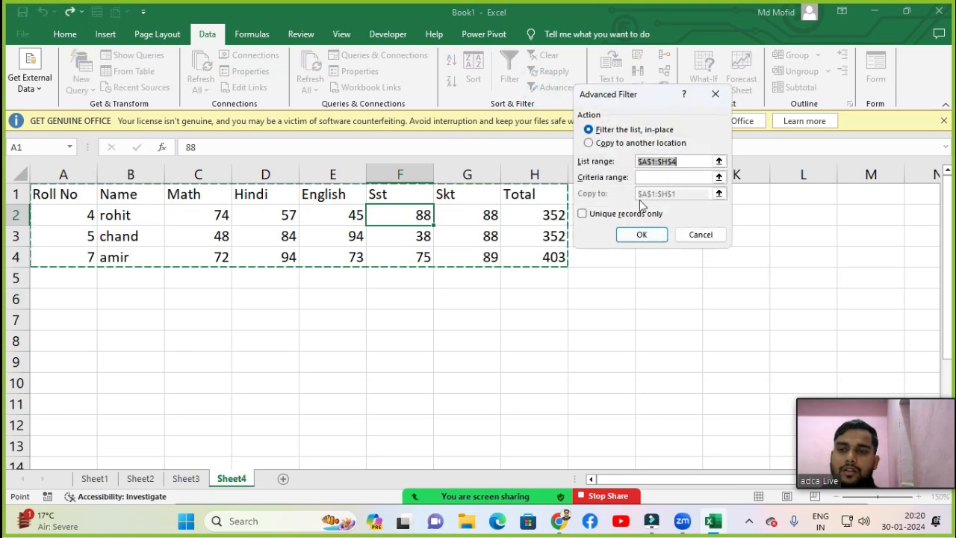
pyautogui.click(716, 97)
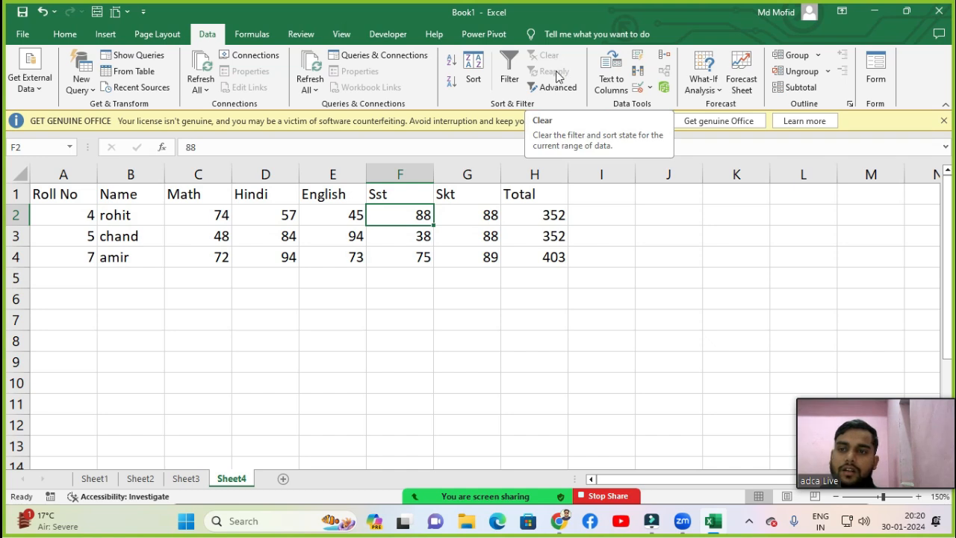
pyautogui.click(517, 212)
pyautogui.click(463, 228)
pyautogui.click(389, 228)
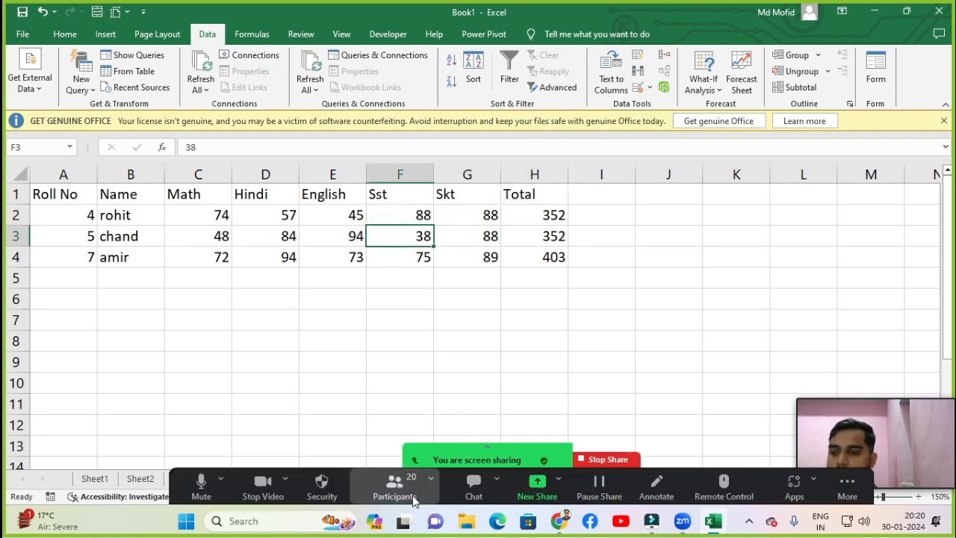
# Step: Mute all meeting participants with confirmation, then close the Participants panel
pyautogui.click(377, 484)
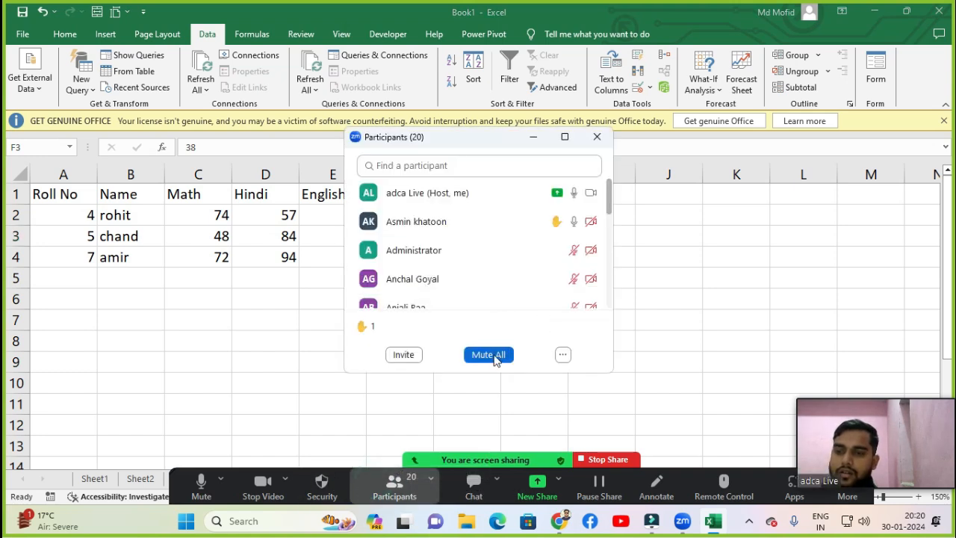
pyautogui.click(496, 354)
pyautogui.click(555, 295)
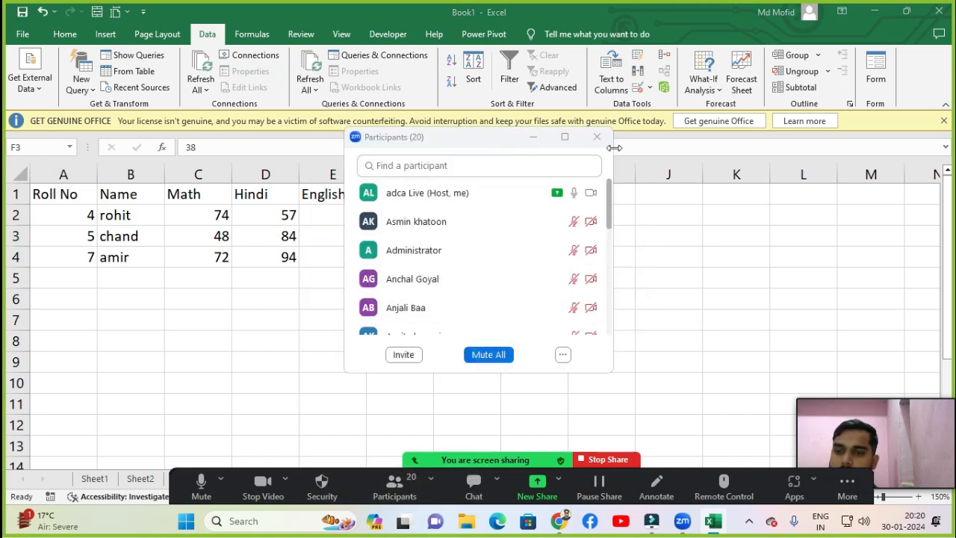
pyautogui.click(596, 139)
pyautogui.click(538, 236)
pyautogui.click(547, 275)
pyautogui.click(529, 236)
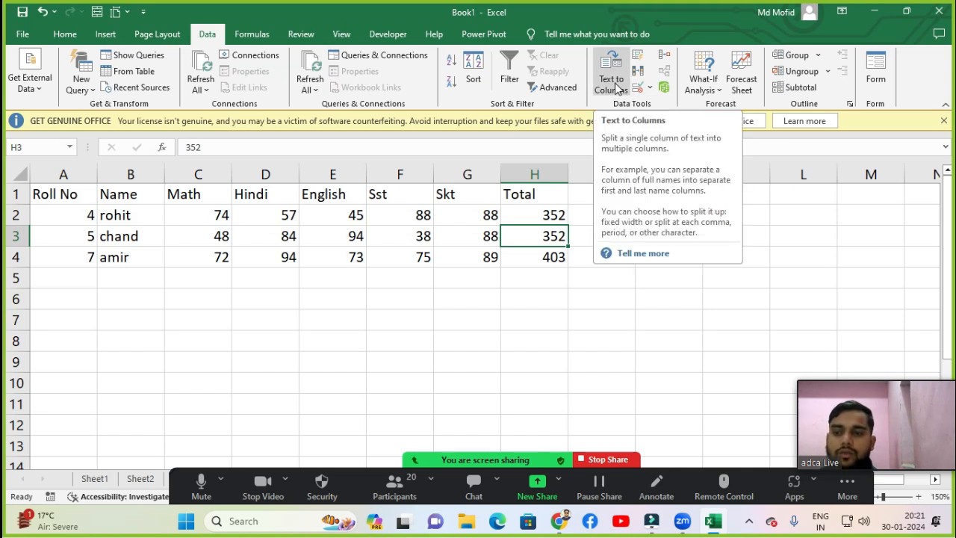
# Step: Add a new Sheet5 and zoom the view to 150%
pyautogui.moveTo(489, 457); pyautogui.dragTo(420, 237)
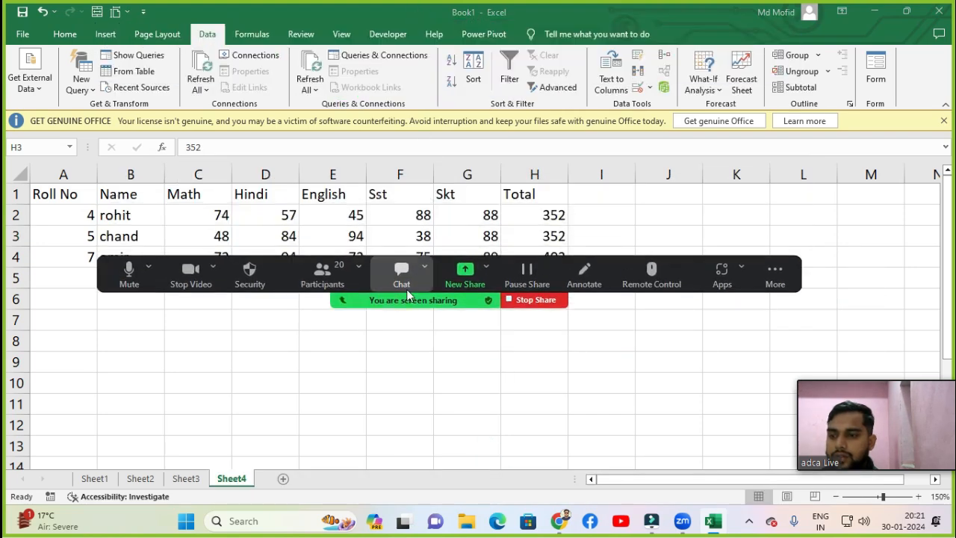
pyautogui.click(284, 478)
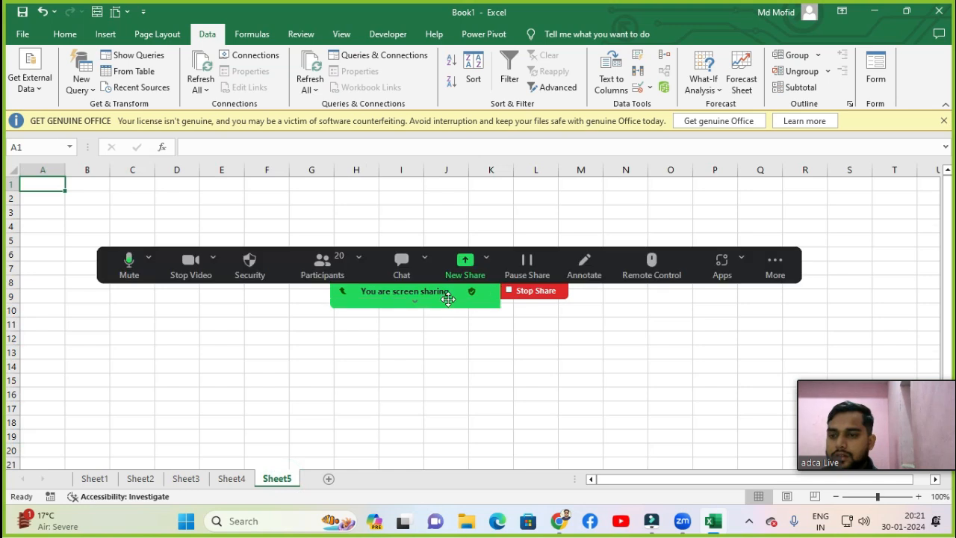
pyautogui.moveTo(449, 295); pyautogui.dragTo(469, 531)
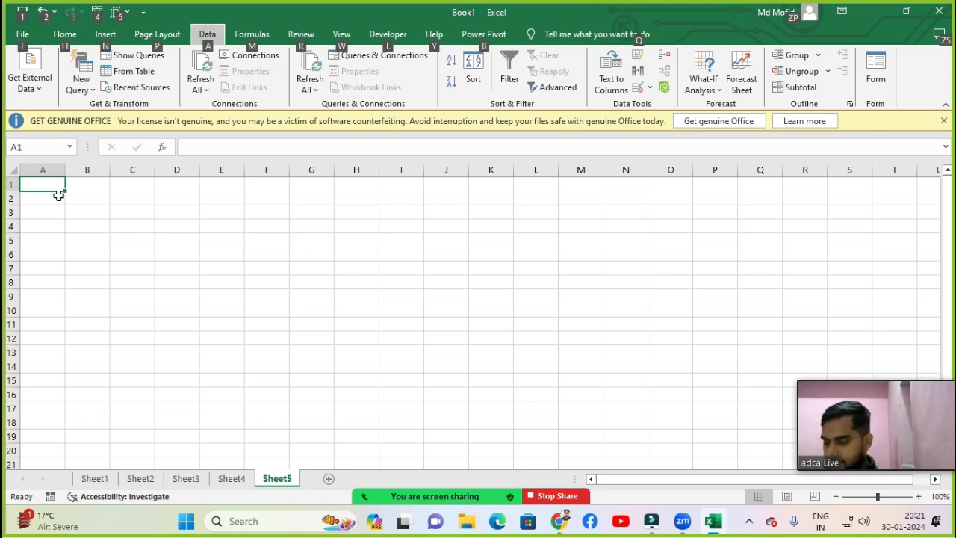
pyautogui.hotkey('alt', 'w')
pyautogui.write('q1')
pyautogui.press('Return')
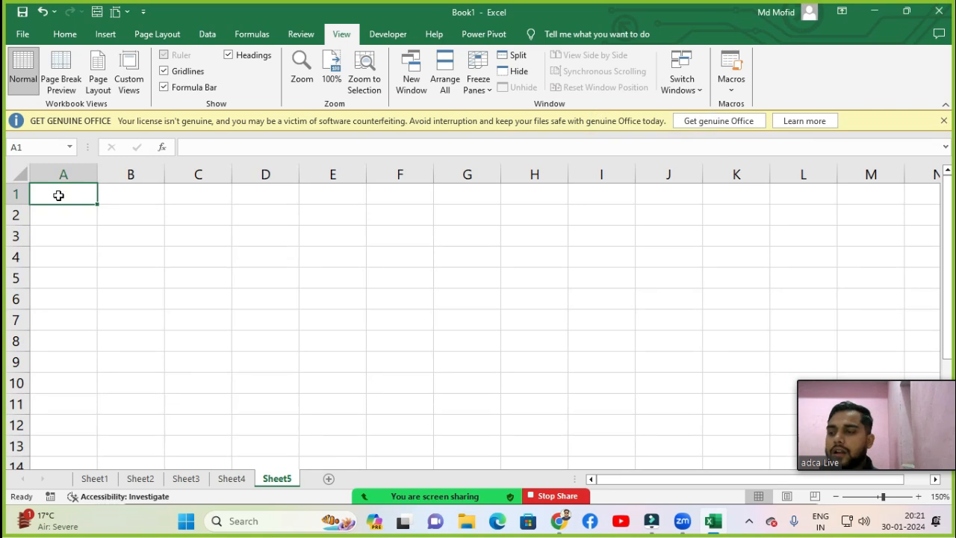
# Step: Merge A1:E1 and enter the title 'Text to columns'
pyautogui.hotkey('shift', 'Right')
pyautogui.hotkey('shift', 'Right')
pyautogui.hotkey('shift', 'Right')
pyautogui.hotkey('shift', 'Right')
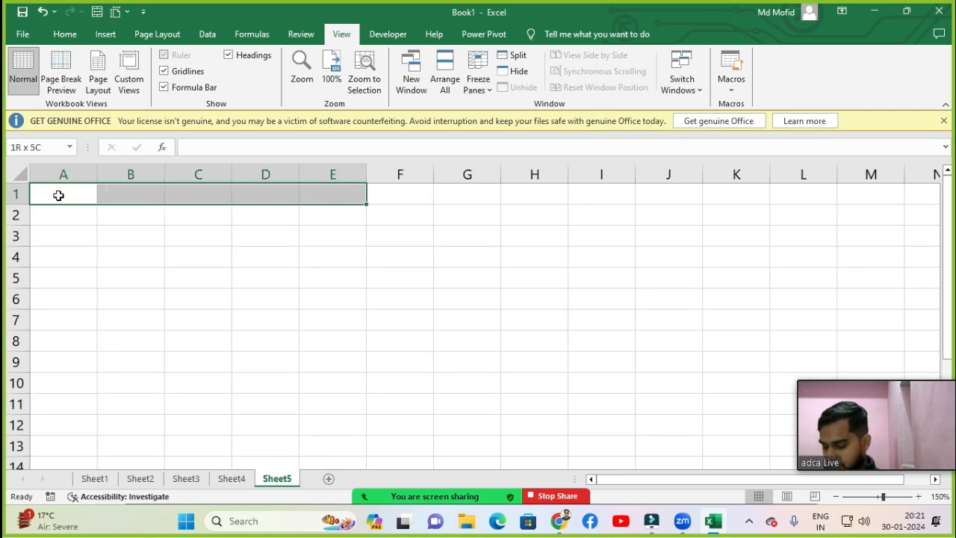
pyautogui.hotkey('alt', 'h')
pyautogui.write('mc')
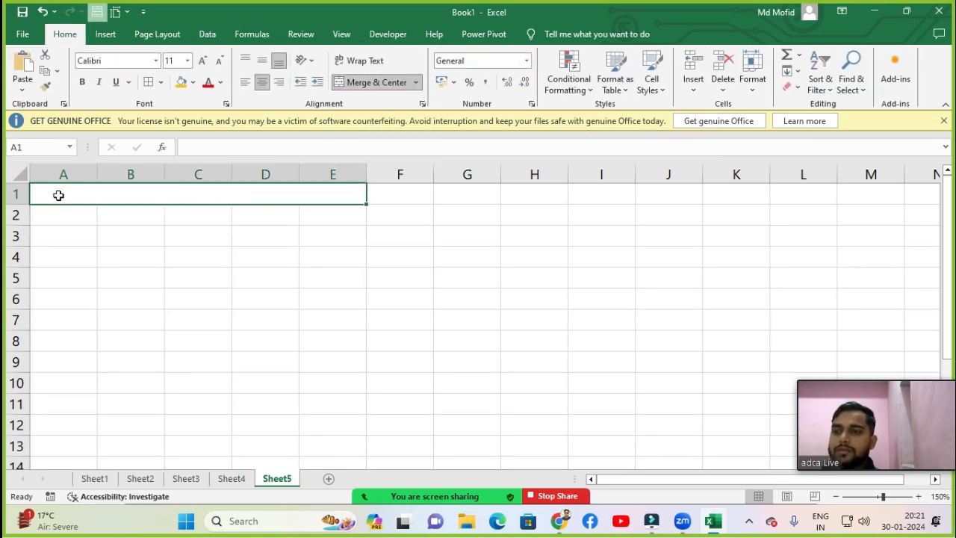
pyautogui.write('Text ')
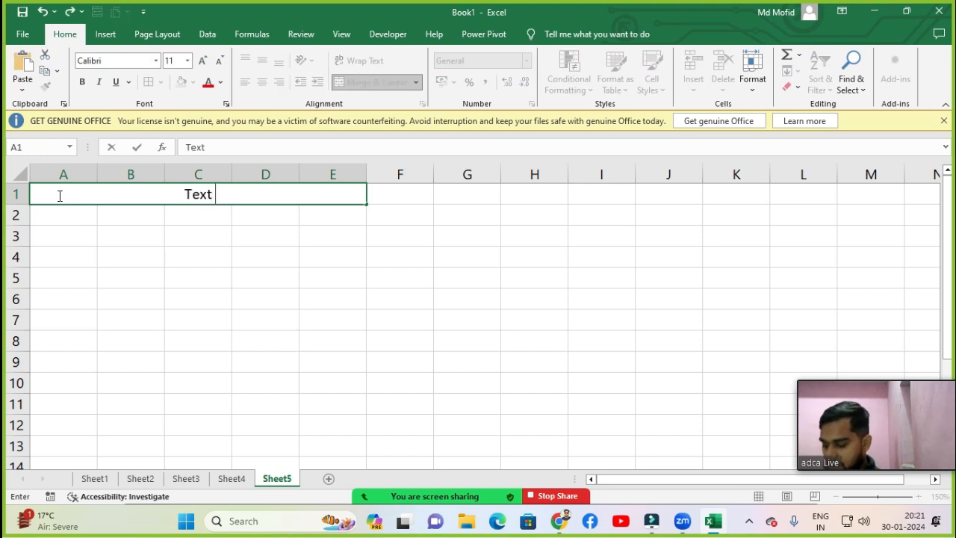
pyautogui.write('to colu')
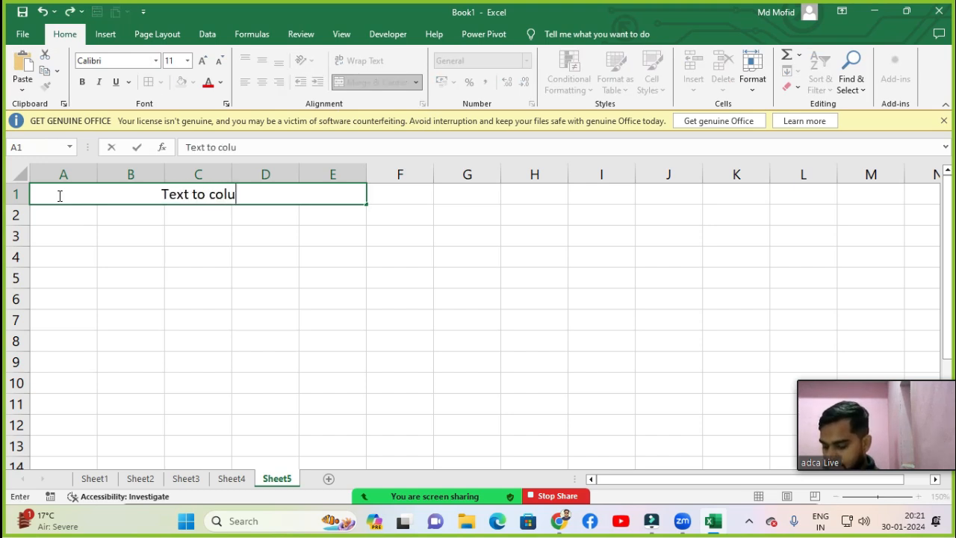
pyautogui.write('mns')
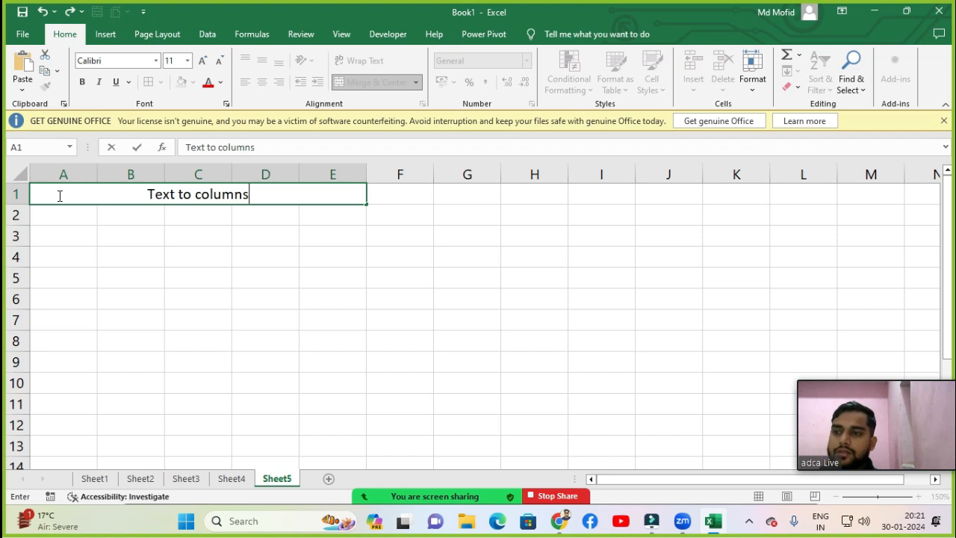
pyautogui.press('Return')
# Step: Give the merged title an orange fill and make it bold
pyautogui.click(58, 195)
pyautogui.press('alt')
pyautogui.press('h')
pyautogui.press('h')
pyautogui.press('Right')
pyautogui.press('Left')
pyautogui.press('Down')
pyautogui.press('Down')
pyautogui.press('Down')
pyautogui.press('Down')
pyautogui.press('Down')
pyautogui.press('Down')
pyautogui.press('Right')
pyautogui.press('Right')
pyautogui.press('Right')
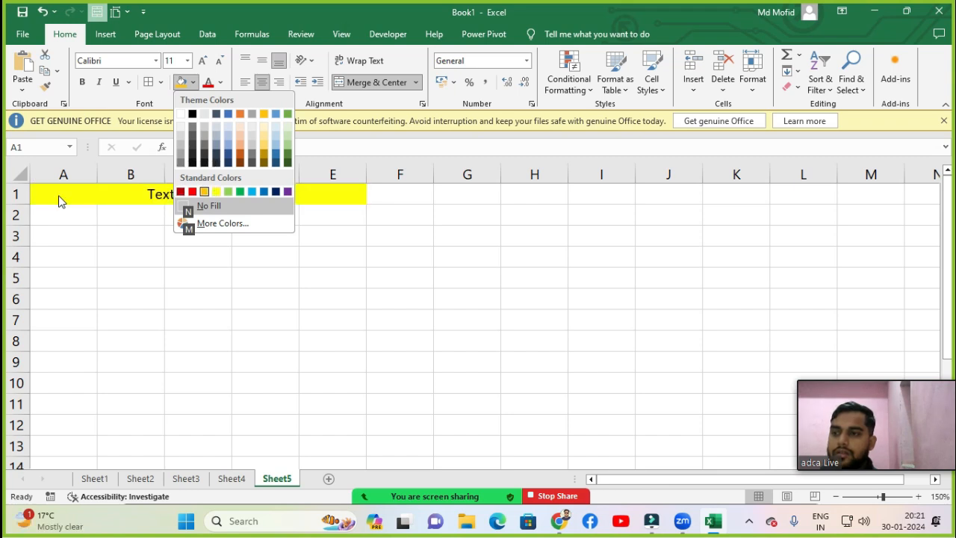
pyautogui.press('Left')
pyautogui.press('Return')
pyautogui.hotkey('ctrl', 'b')
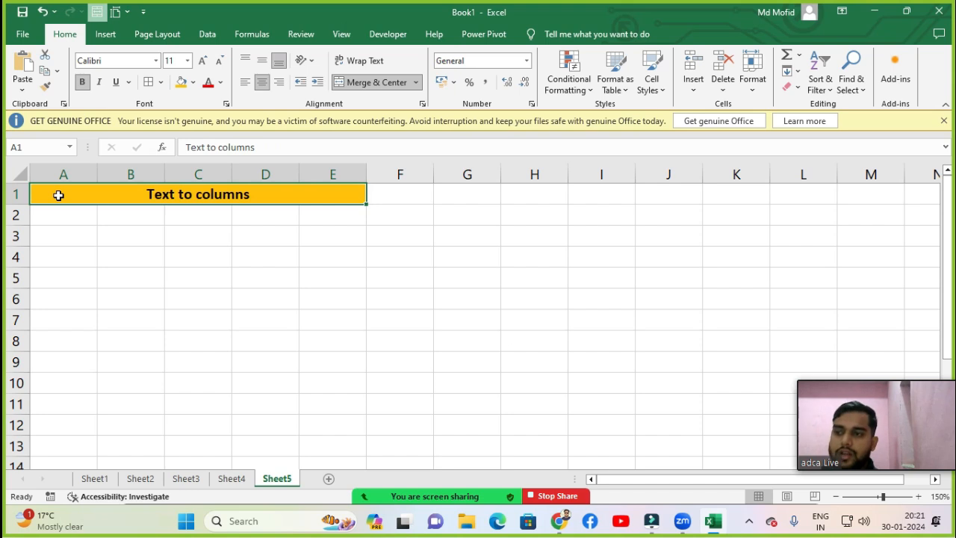
pyautogui.press('Return')
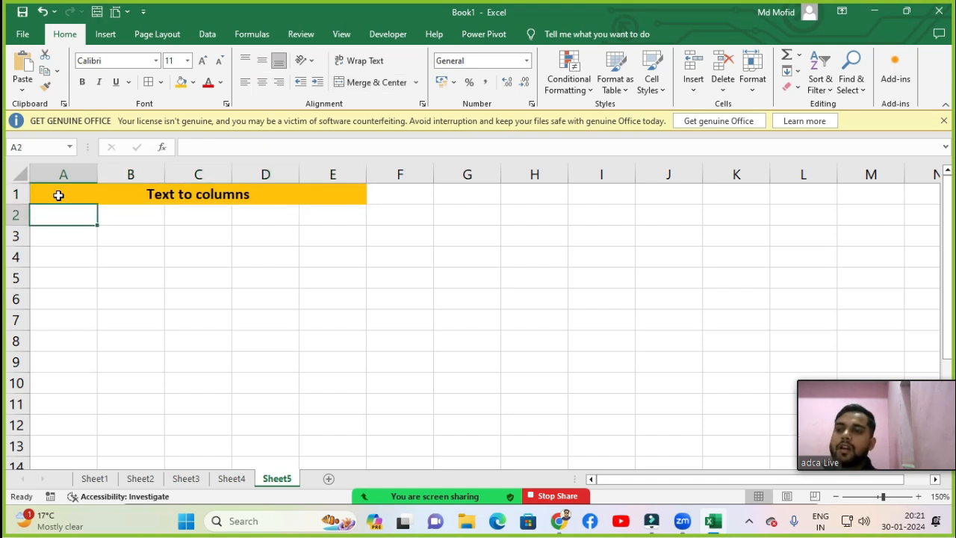
# Step: Enter the headers Roll No, Name, Math and Hindi in A3:D3
pyautogui.click(207, 33)
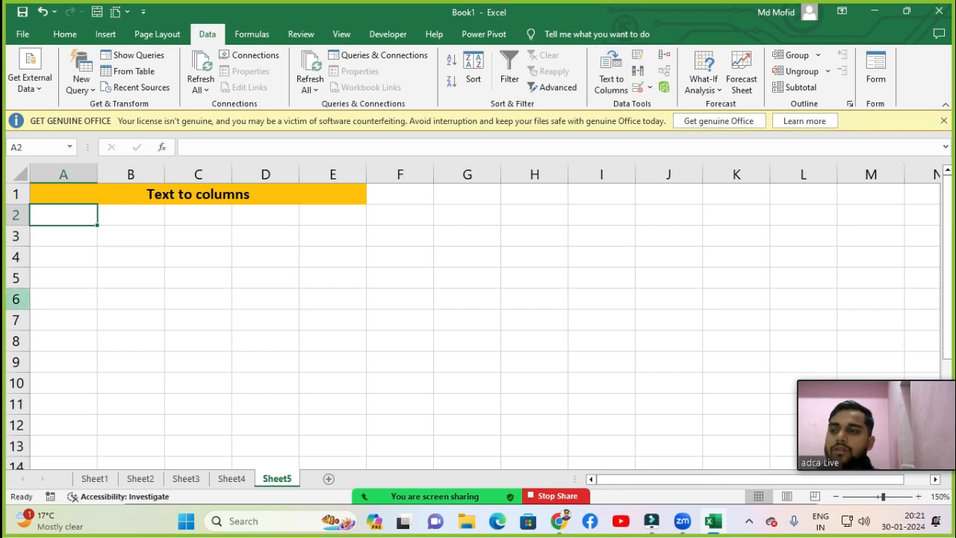
pyautogui.press('Down')
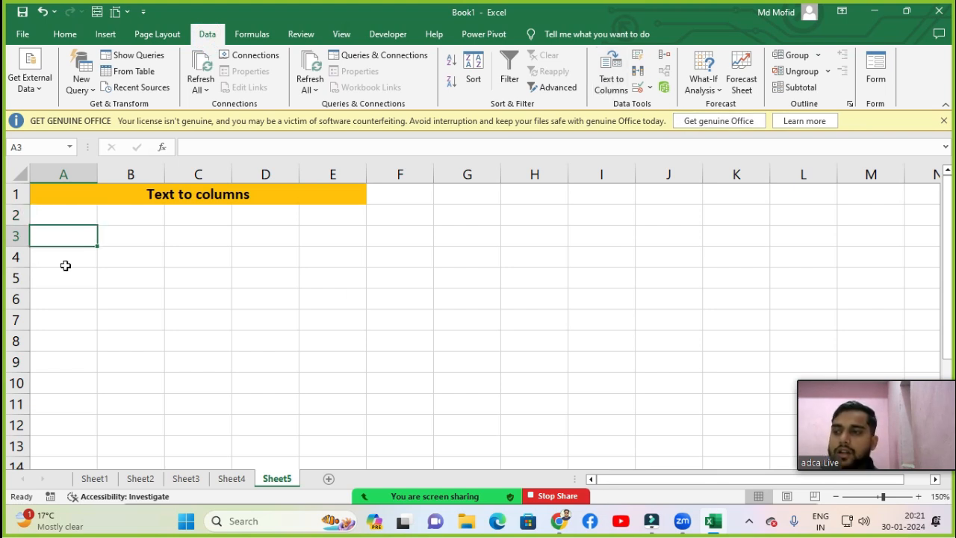
pyautogui.write('Roll ')
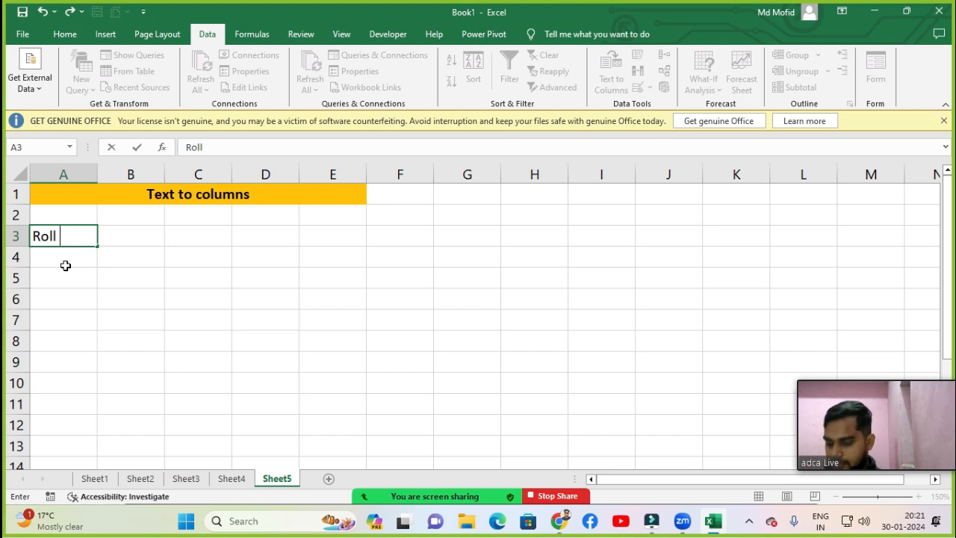
pyautogui.write('No')
pyautogui.press('Tab')
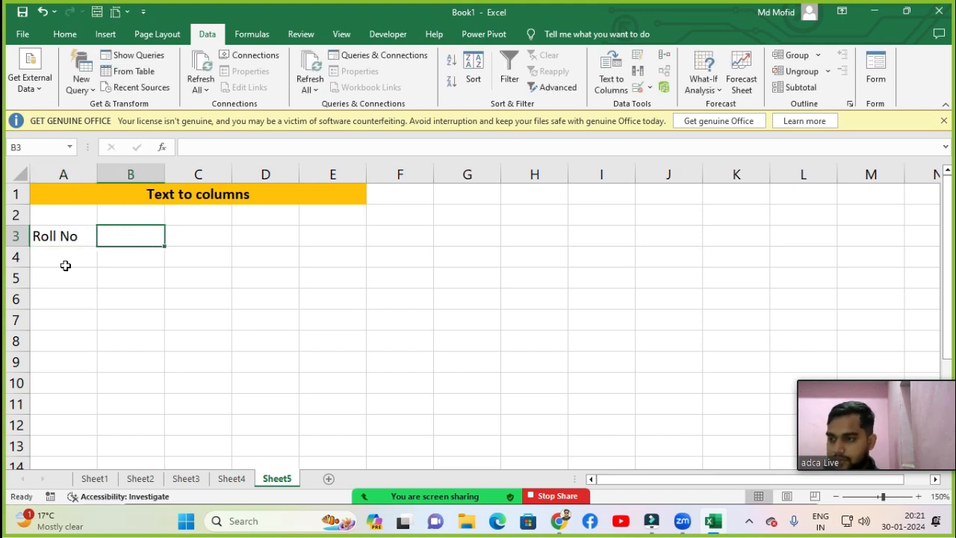
pyautogui.write('NAme')
pyautogui.press('Tab')
pyautogui.write('MAth')
pyautogui.press('Tab')
pyautogui.write('Hindi')
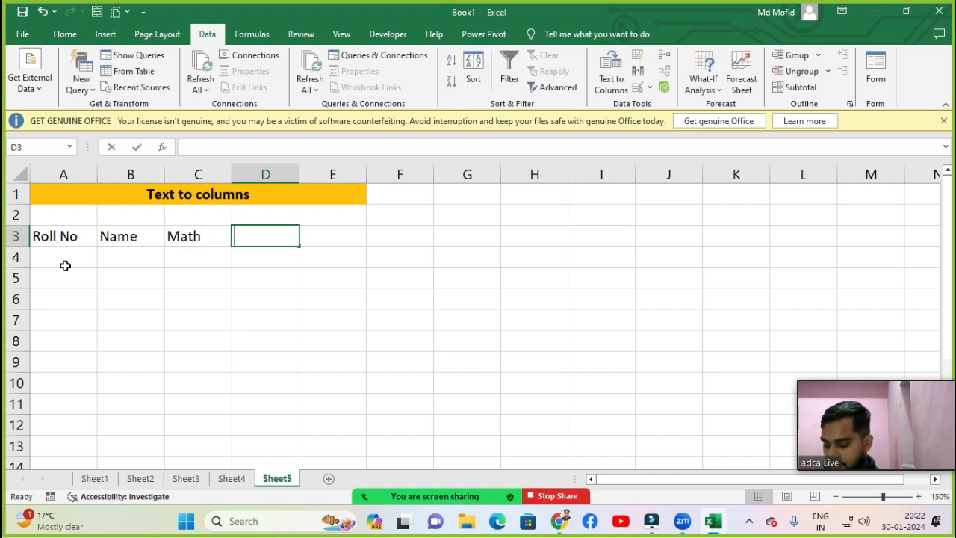
pyautogui.press('Tab')
# Step: Continue the header row with English, Science, Skt and Total in E3:H3
pyautogui.write('E')
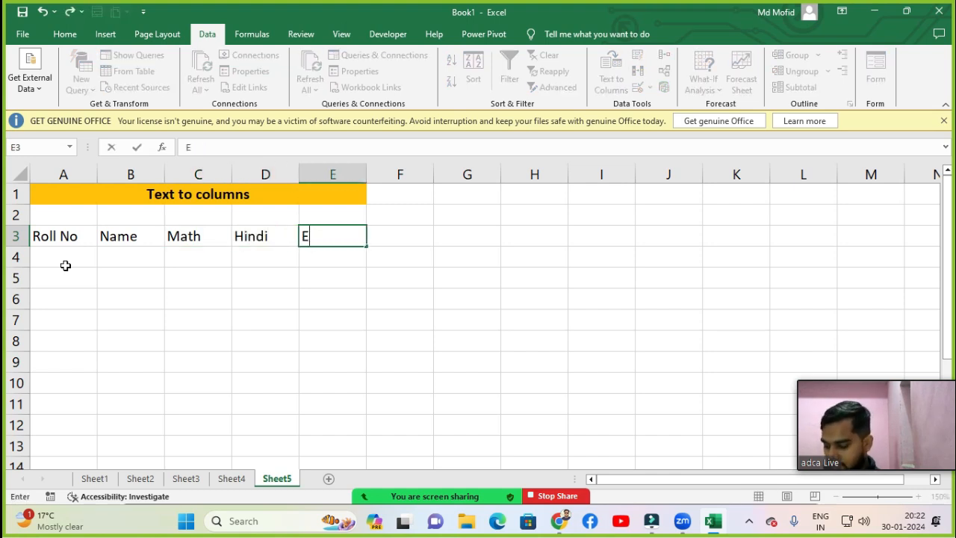
pyautogui.write('nglish')
pyautogui.press('Tab')
pyautogui.write('S')
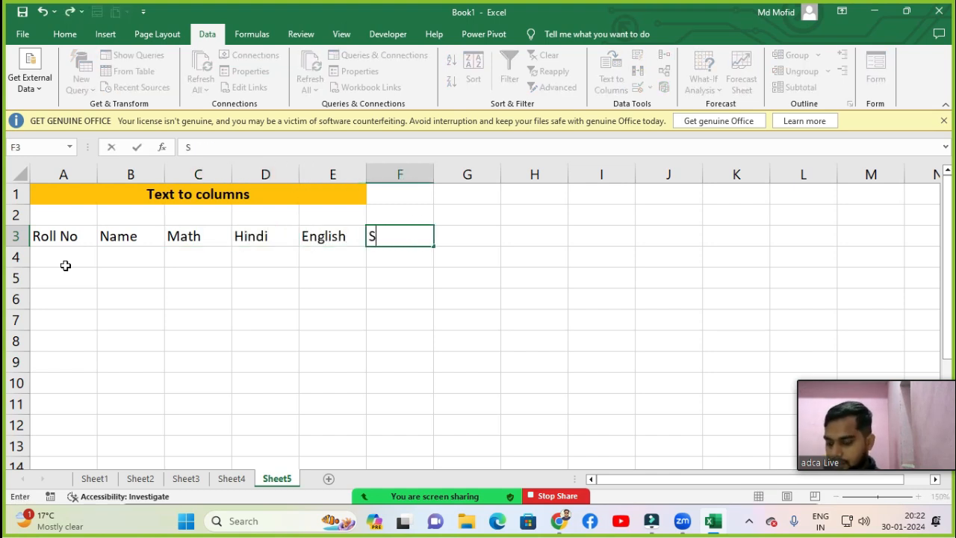
pyautogui.write('cience')
pyautogui.press('Tab')
pyautogui.write('SDkt')
pyautogui.press('BackSpace')
pyautogui.press('BackSpace')
pyautogui.press('BackSpace')
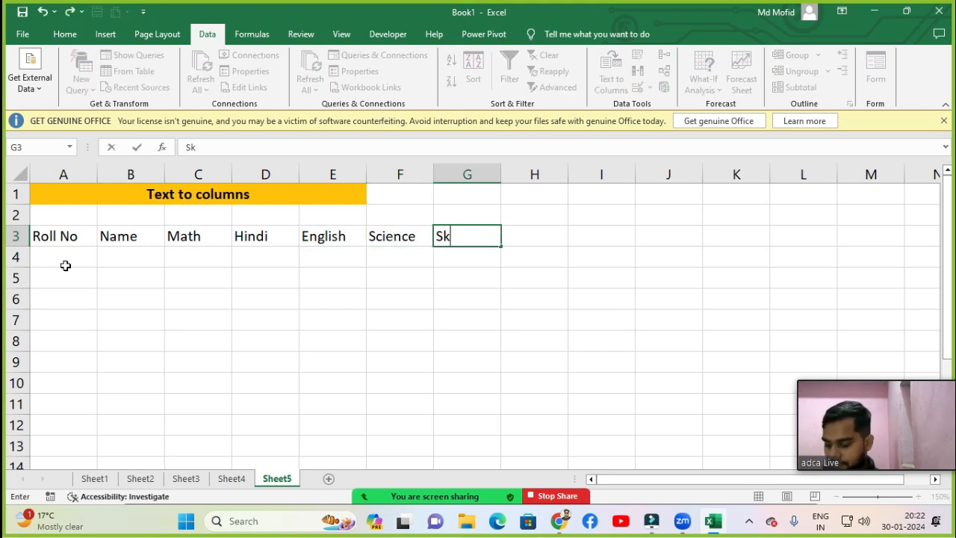
pyautogui.write('kt')
pyautogui.press('Tab')
pyautogui.write('Total')
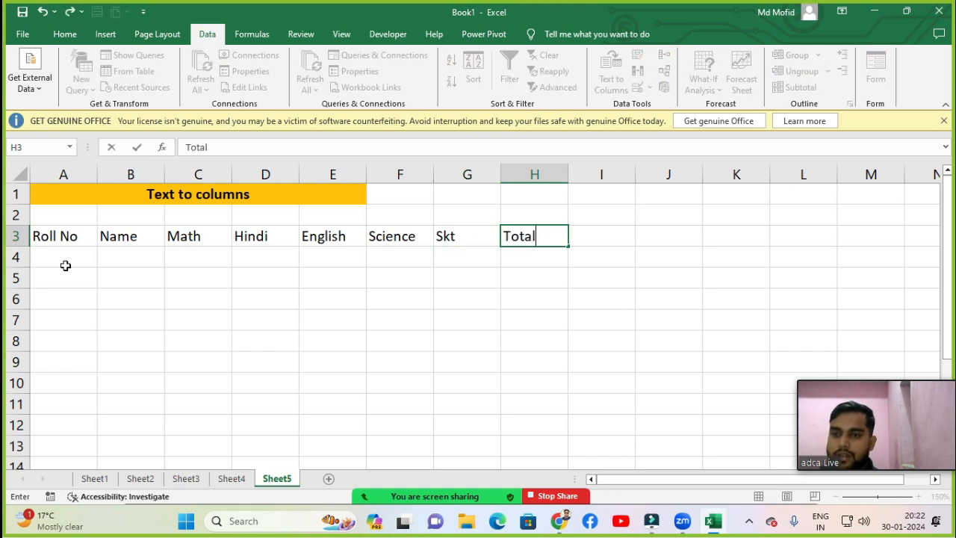
pyautogui.click(66, 265)
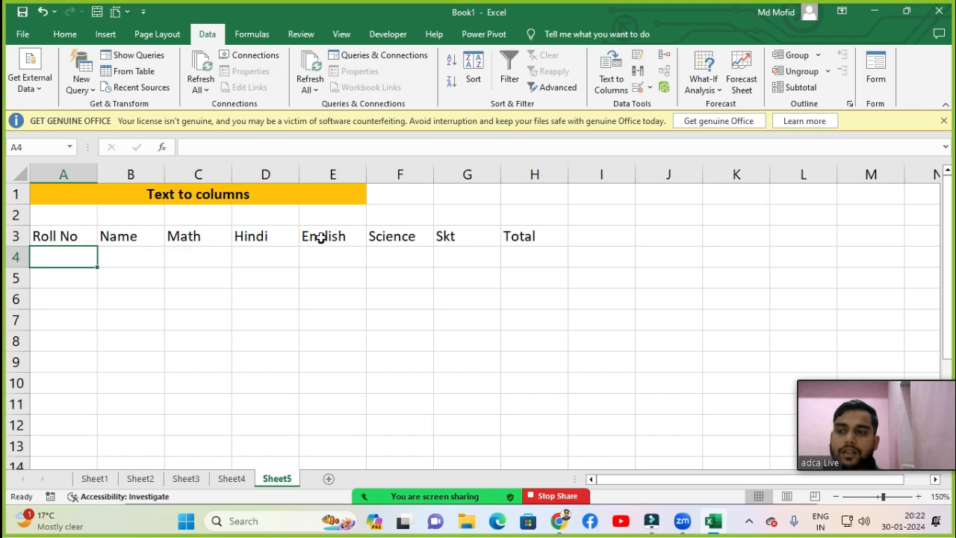
# Step: Type Rollnonamemathhindienglishskttotal into A5, correcting the 'toal' typo
pyautogui.moveTo(565, 244); pyautogui.dragTo(273, 250)
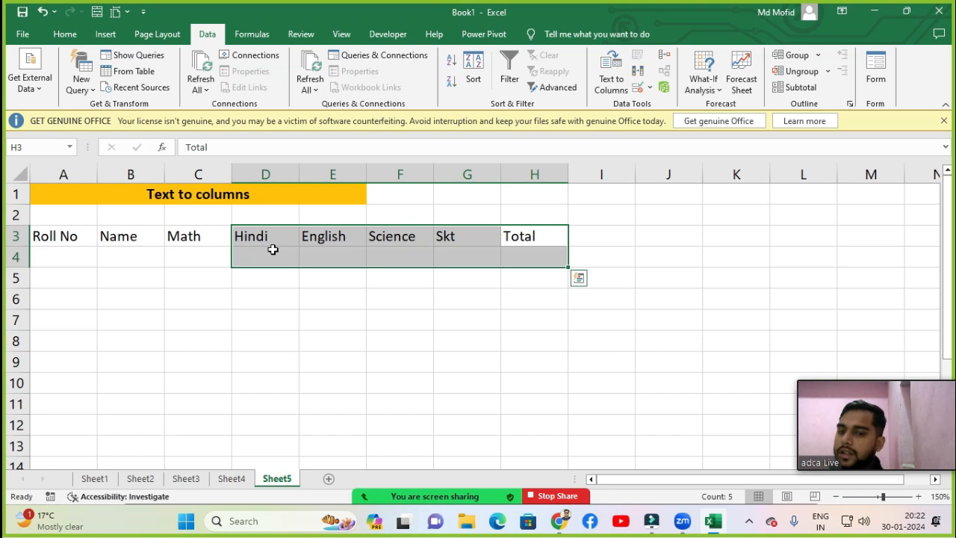
pyautogui.click(68, 297)
pyautogui.click(70, 279)
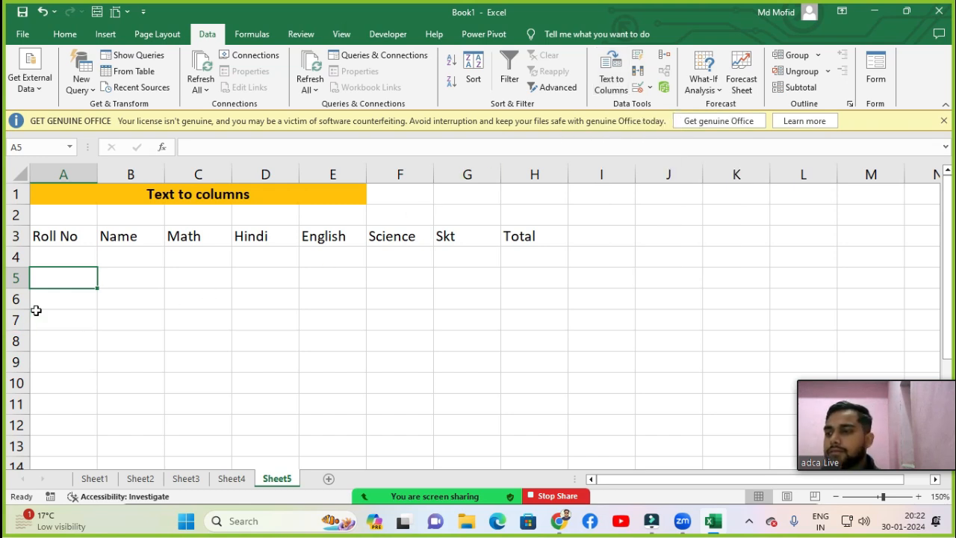
pyautogui.write('Roll')
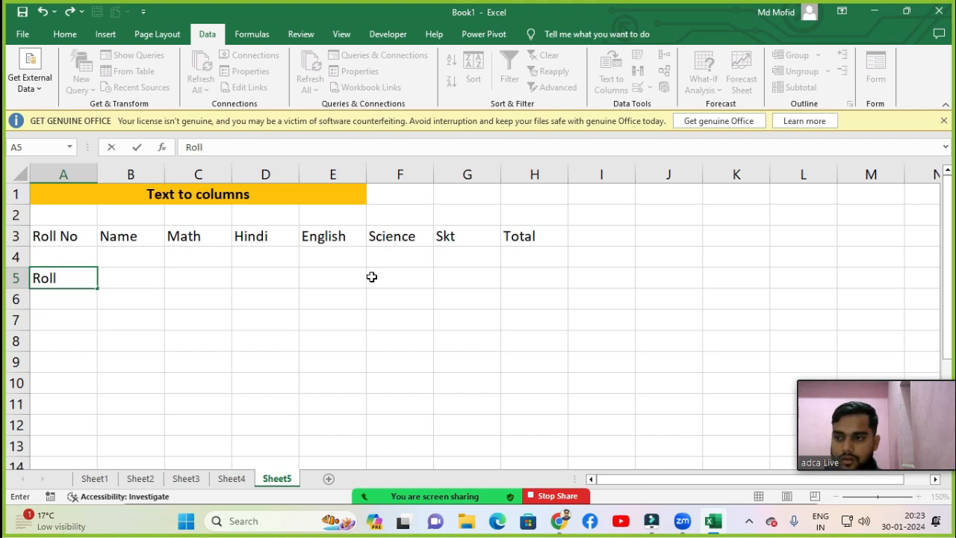
pyautogui.write('no')
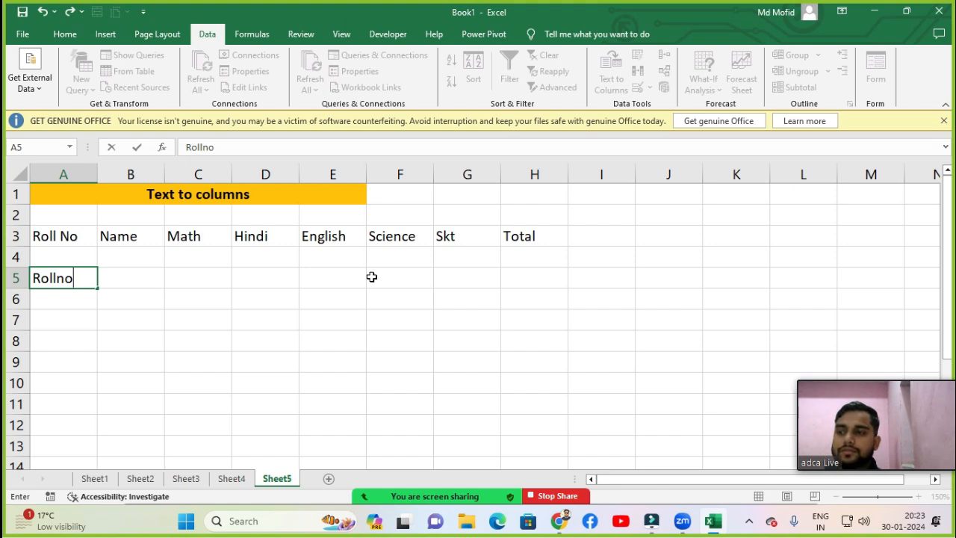
pyautogui.write('name')
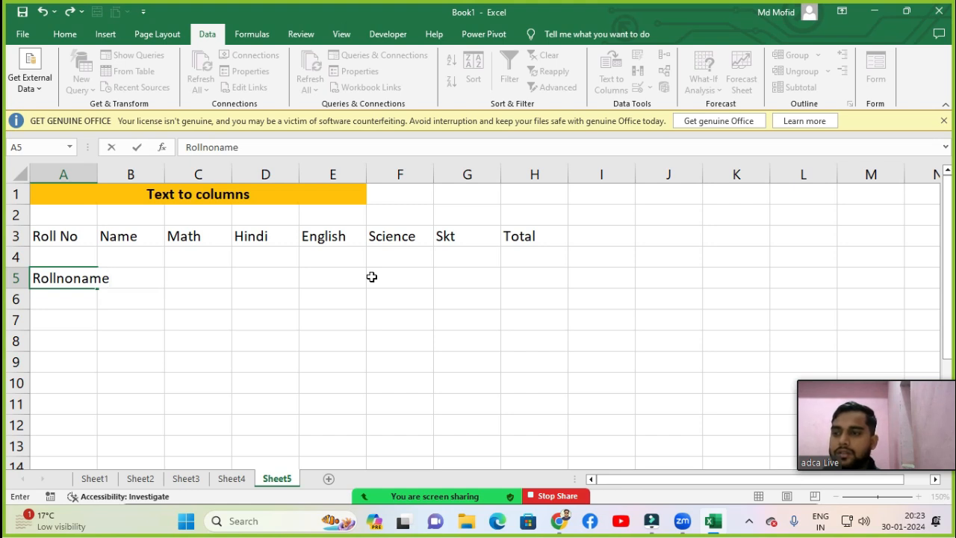
pyautogui.write('mathhindienglishskt')
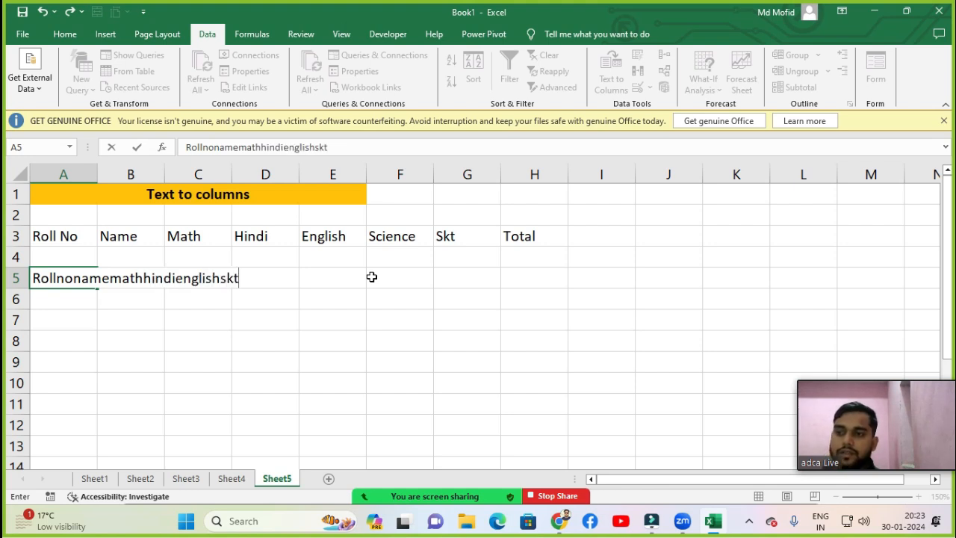
pyautogui.write('toal')
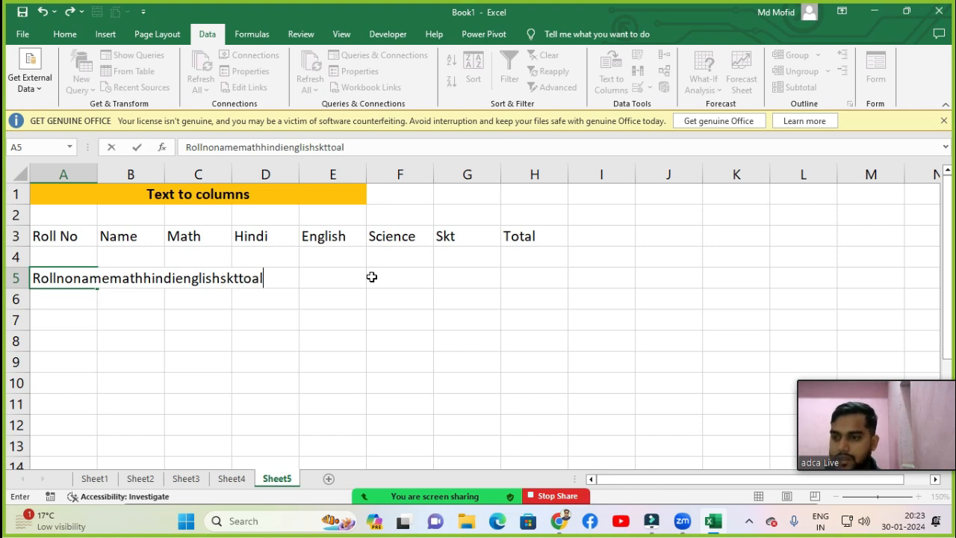
pyautogui.press('BackSpace')
pyautogui.press('BackSpace')
pyautogui.press('BackSpace')
pyautogui.press('BackSpace')
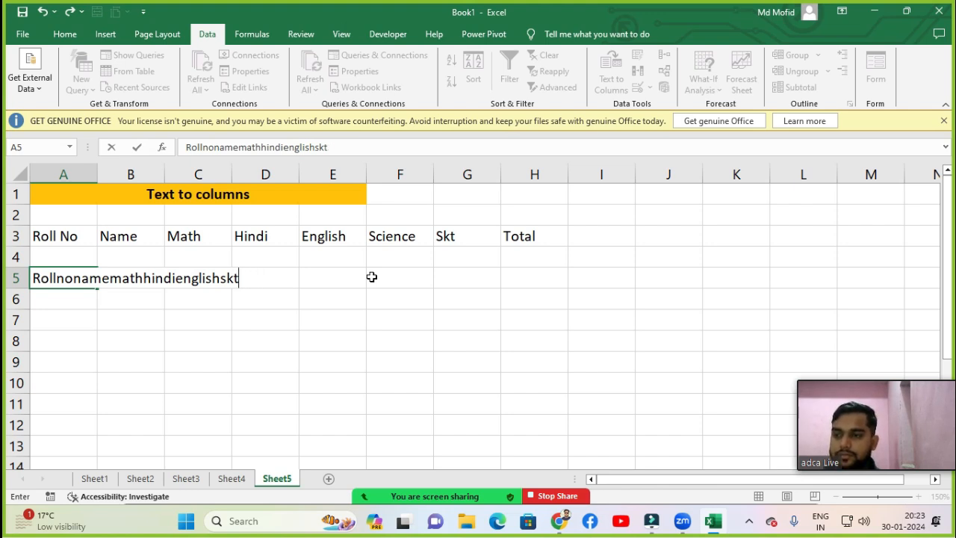
pyautogui.write('total')
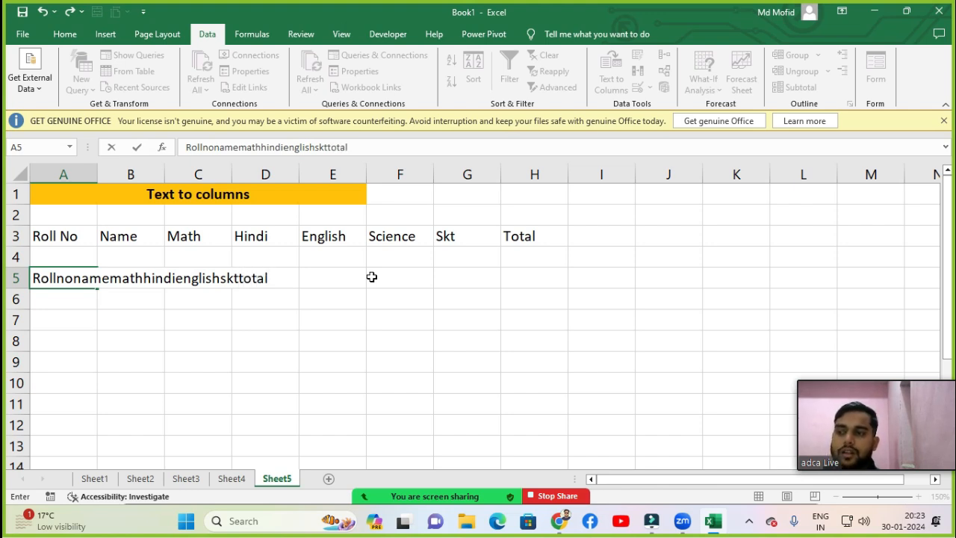
pyautogui.press('Return')
pyautogui.press('Up')
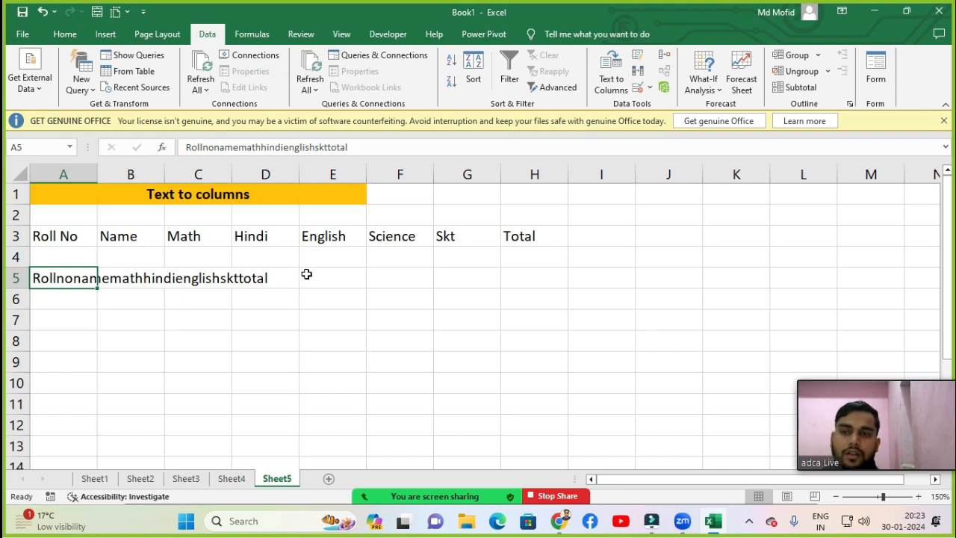
# Step: Start Text to Columns on A5 with Fixed width and advance to the break step
pyautogui.click(612, 78)
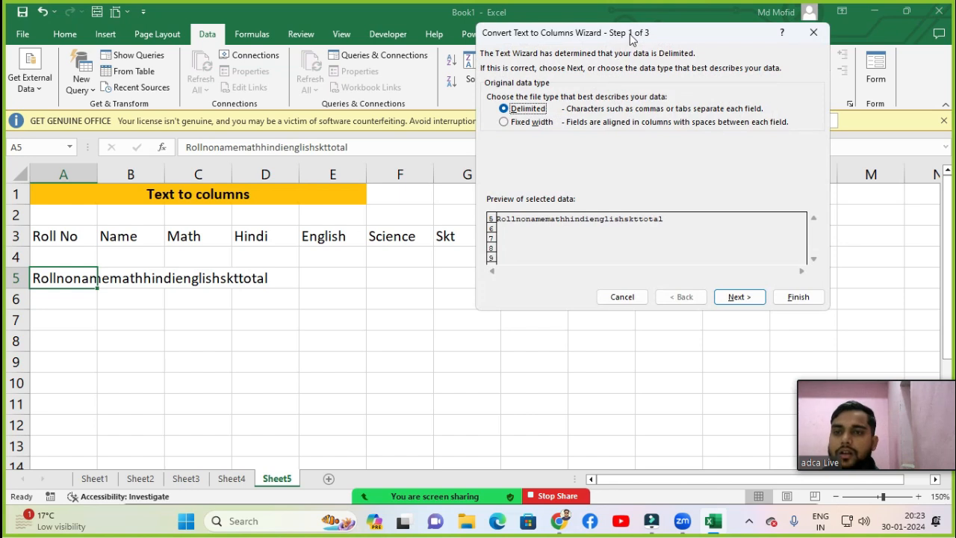
pyautogui.moveTo(634, 36); pyautogui.dragTo(640, 135)
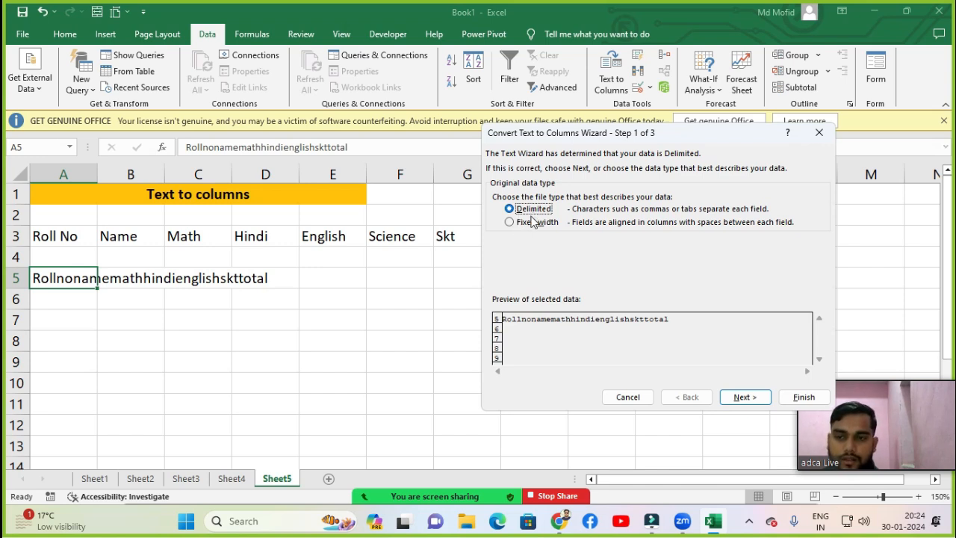
pyautogui.click(511, 223)
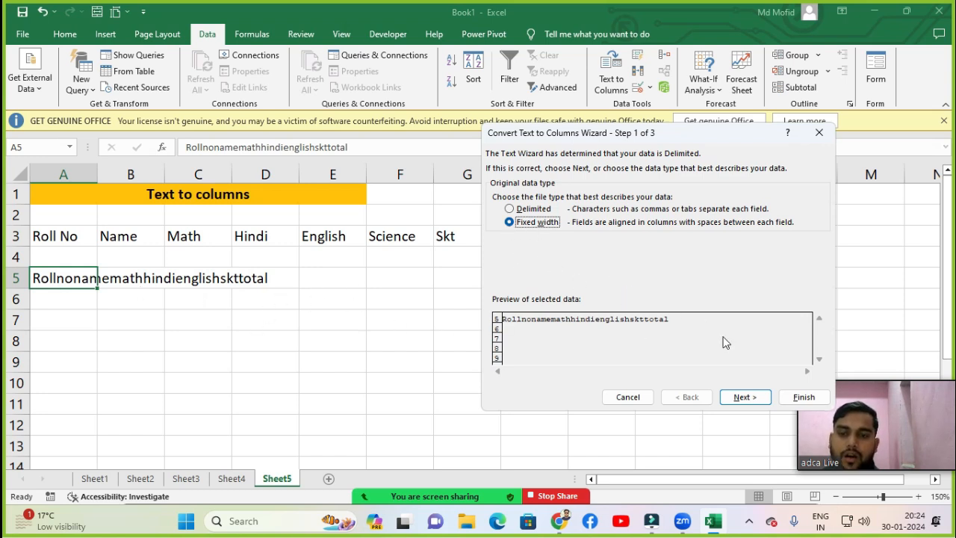
pyautogui.click(742, 399)
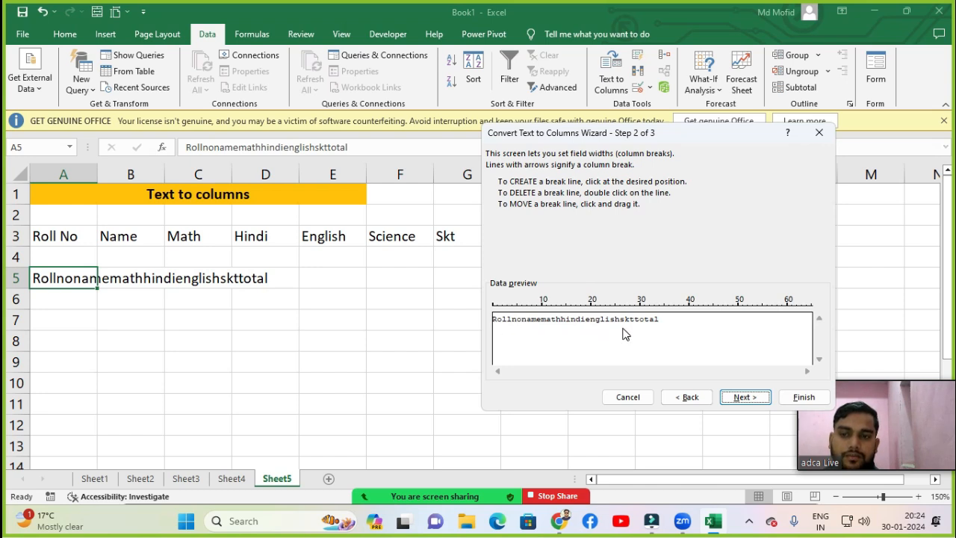
# Step: Place column breaks after Rollno, name, math, hindi, english and skt
pyautogui.click(523, 323)
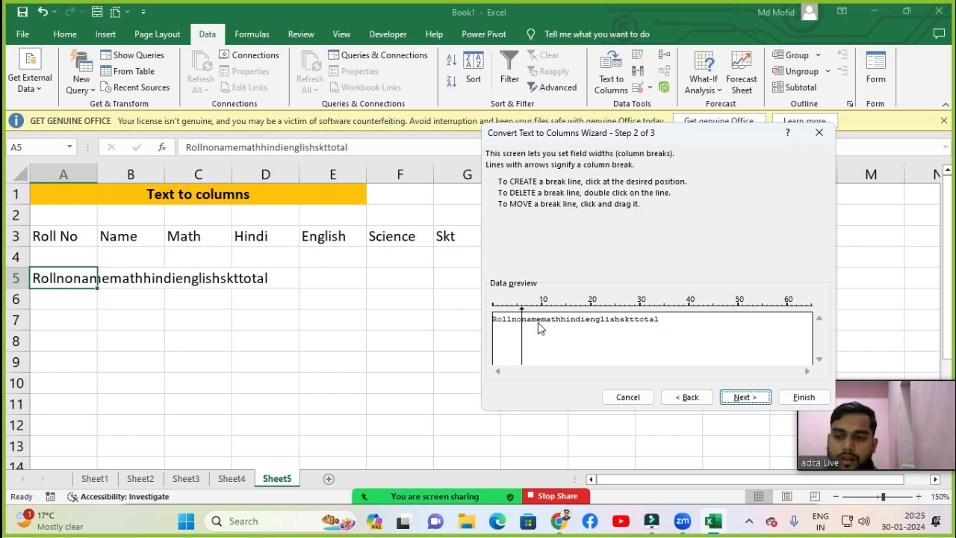
pyautogui.click(541, 324)
pyautogui.click(562, 326)
pyautogui.click(586, 323)
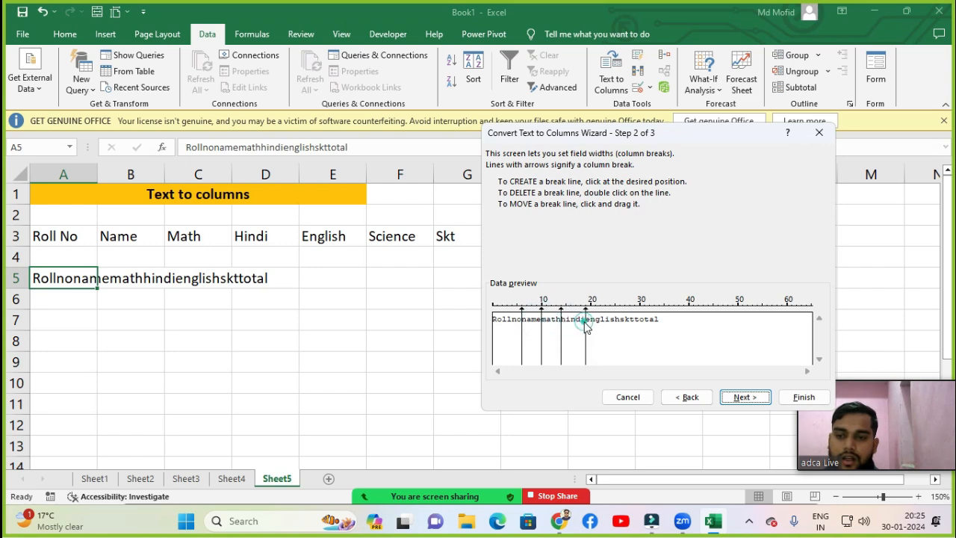
pyautogui.click(620, 326)
pyautogui.click(635, 327)
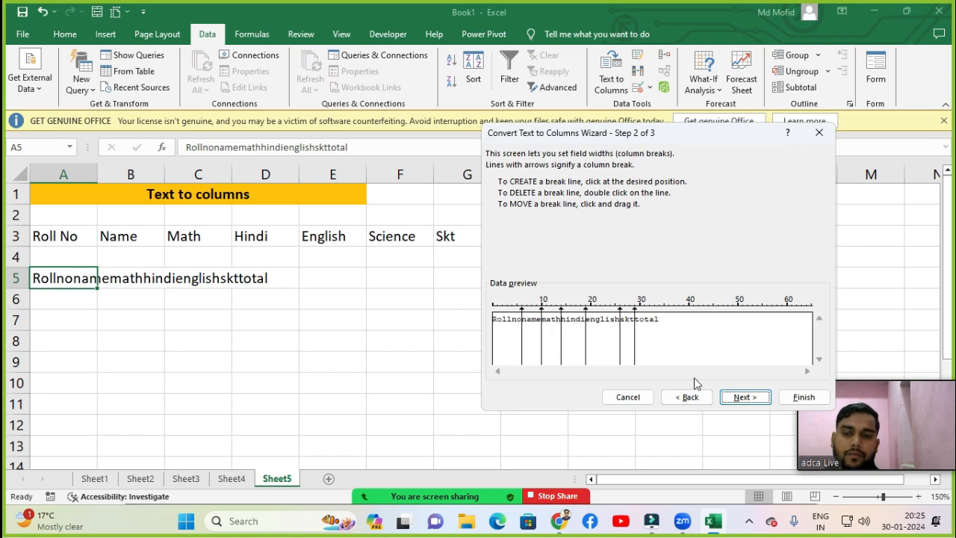
pyautogui.click(745, 397)
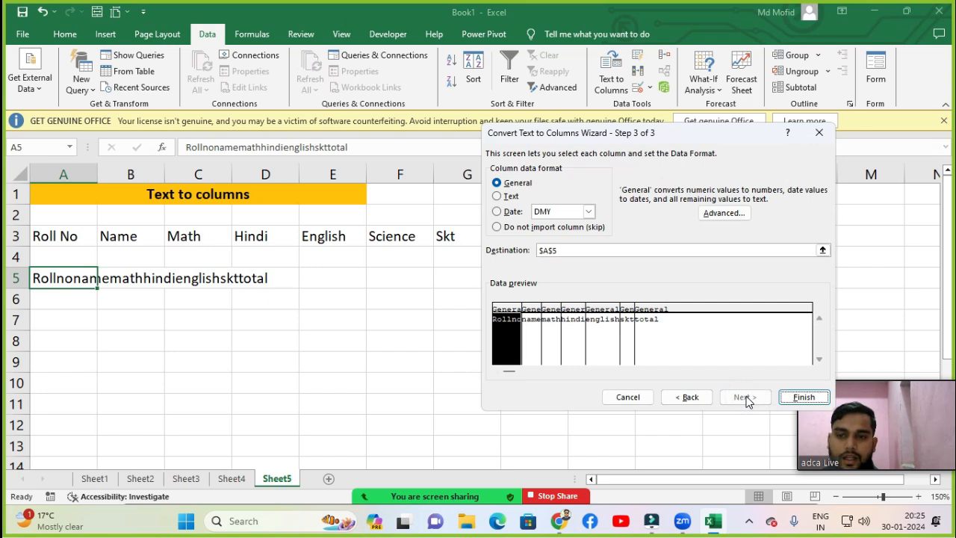
# Step: Review each column's format in the preview and finish the split into A5:G5
pyautogui.click(529, 343)
pyautogui.click(552, 336)
pyautogui.click(577, 329)
pyautogui.click(594, 329)
pyautogui.click(625, 332)
pyautogui.click(661, 331)
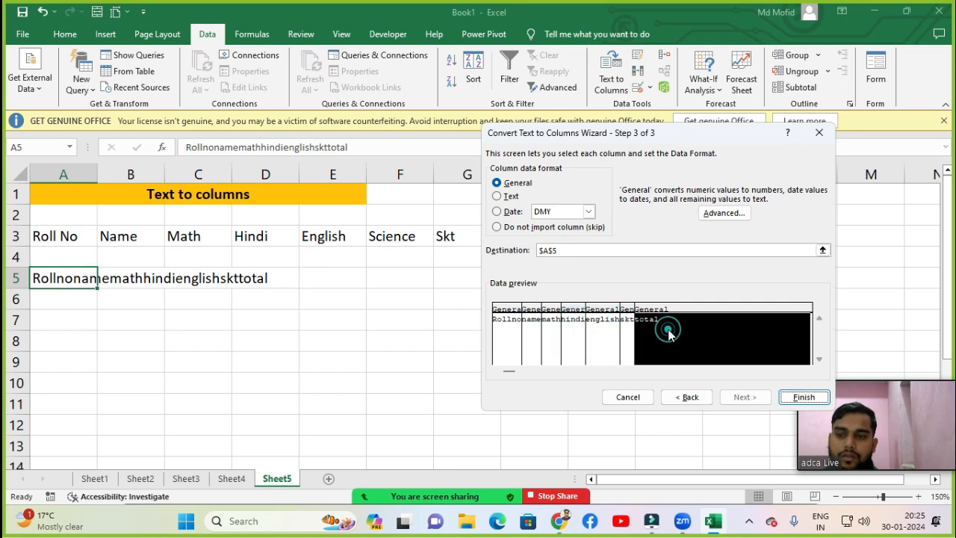
pyautogui.click(501, 346)
pyautogui.click(551, 348)
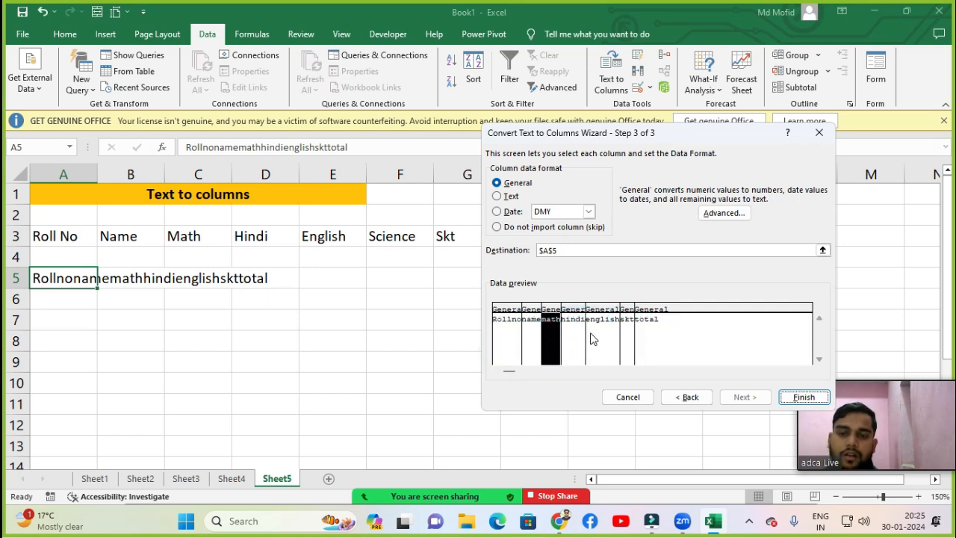
pyautogui.click(800, 397)
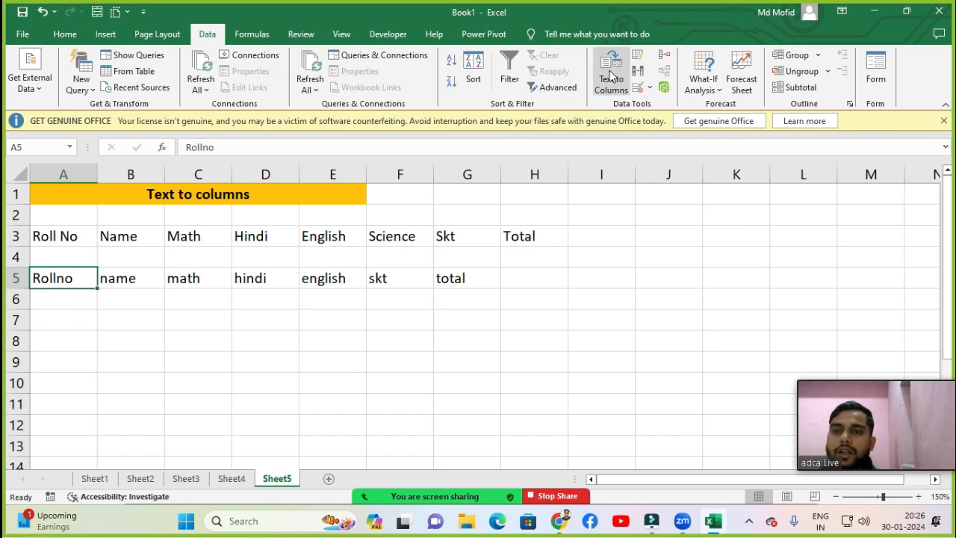
pyautogui.click(79, 324)
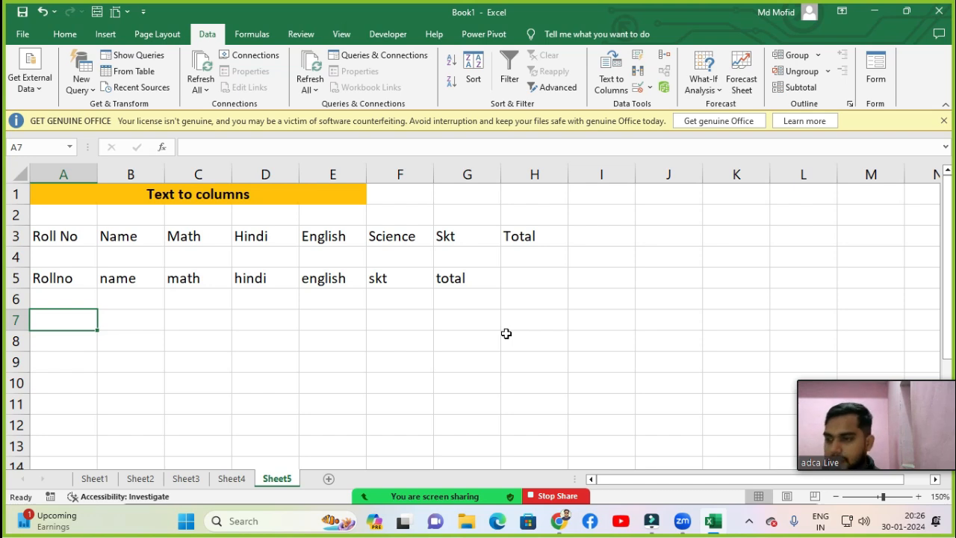
pyautogui.press('Up')
pyautogui.press('Up')
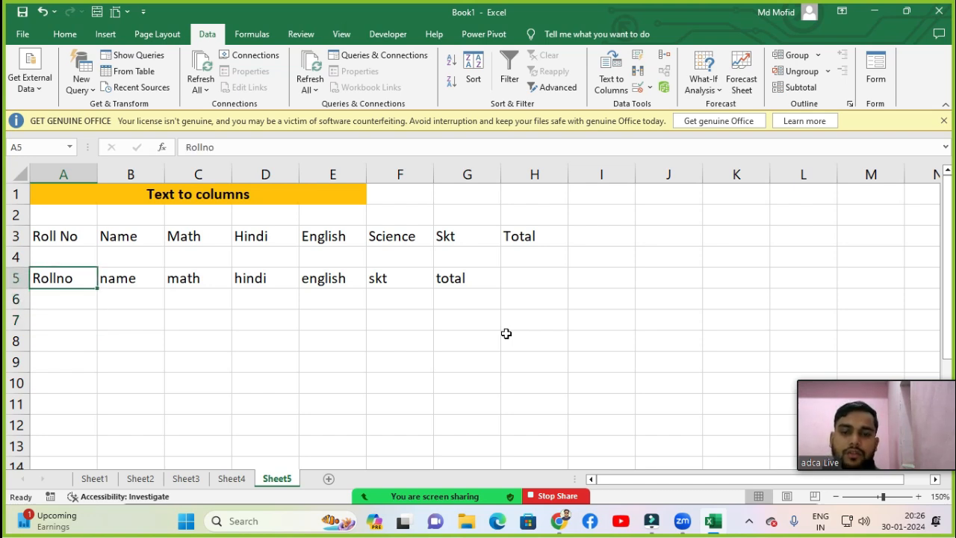
pyautogui.press('Down')
pyautogui.press('Down')
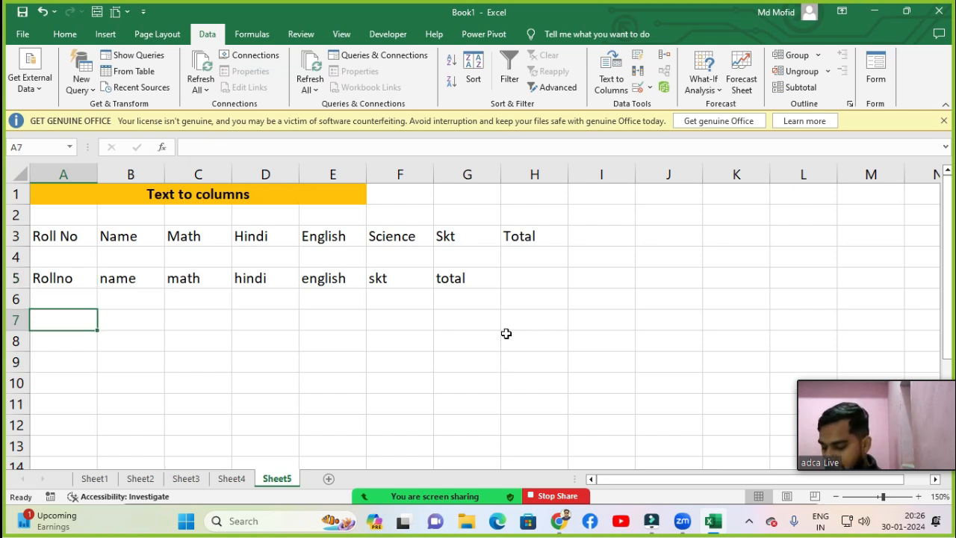
# Step: Enter 'Rollno name math hindi english total' into A7
pyautogui.write('Roll')
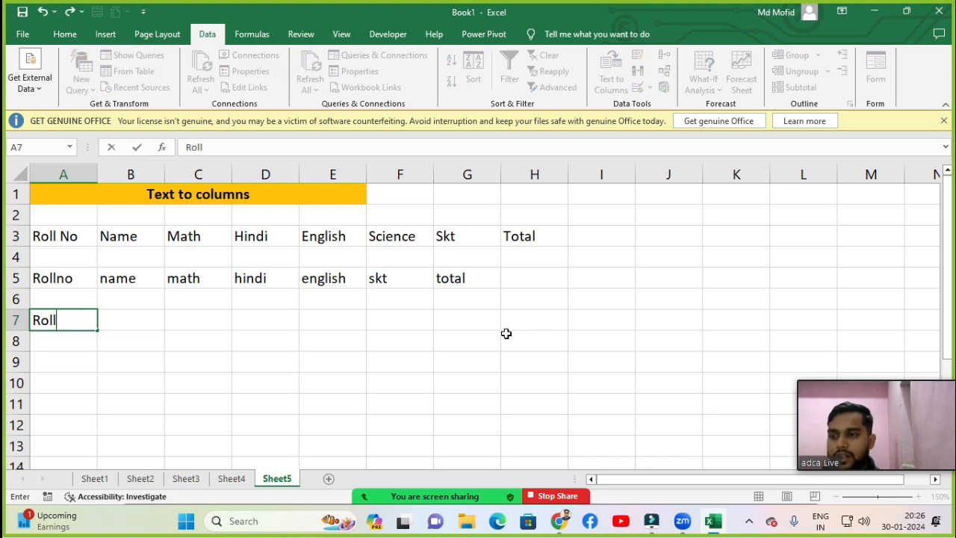
pyautogui.write('no')
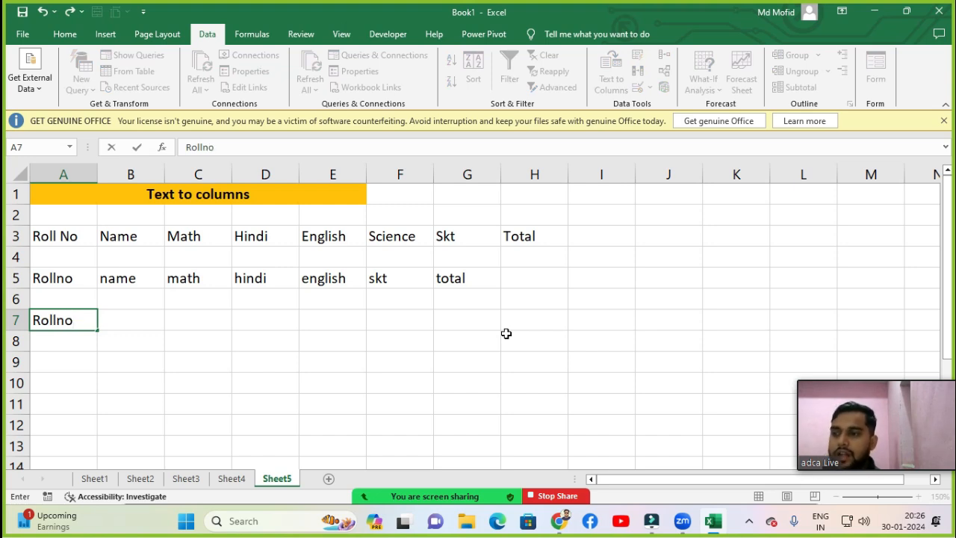
pyautogui.write(' na')
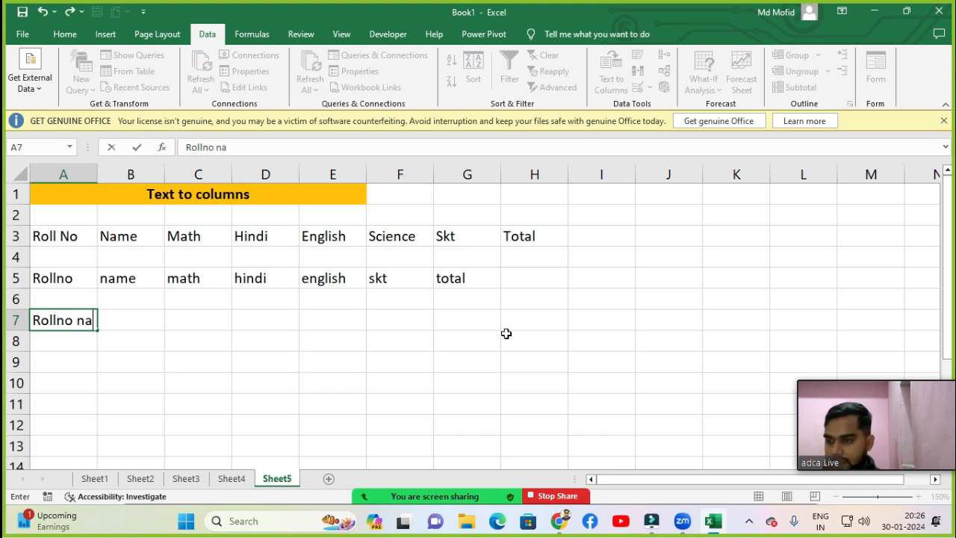
pyautogui.write('me m')
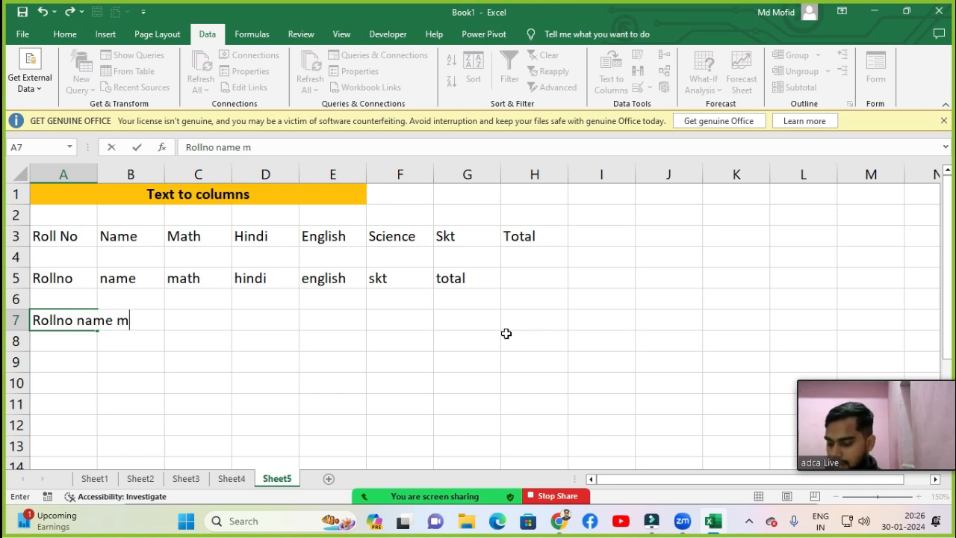
pyautogui.write('ath hin')
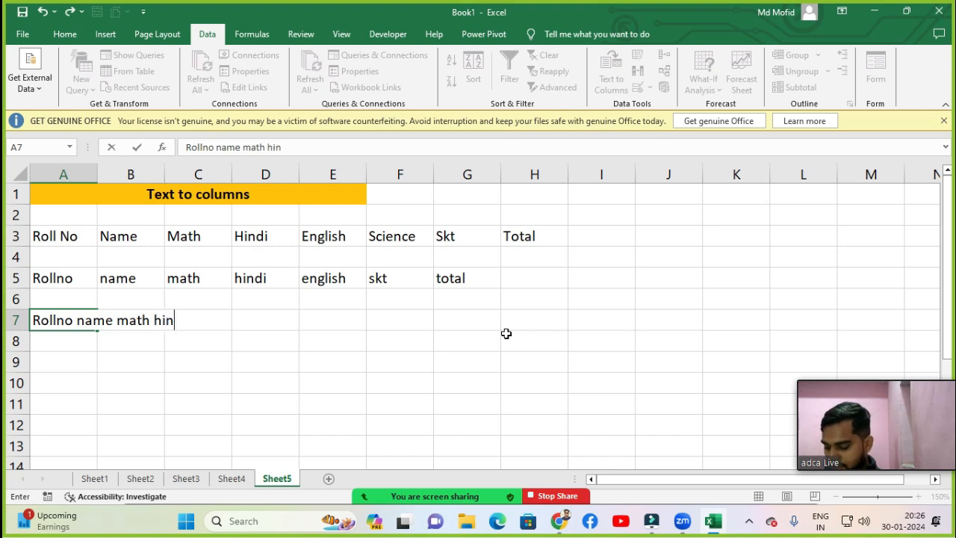
pyautogui.write('di e')
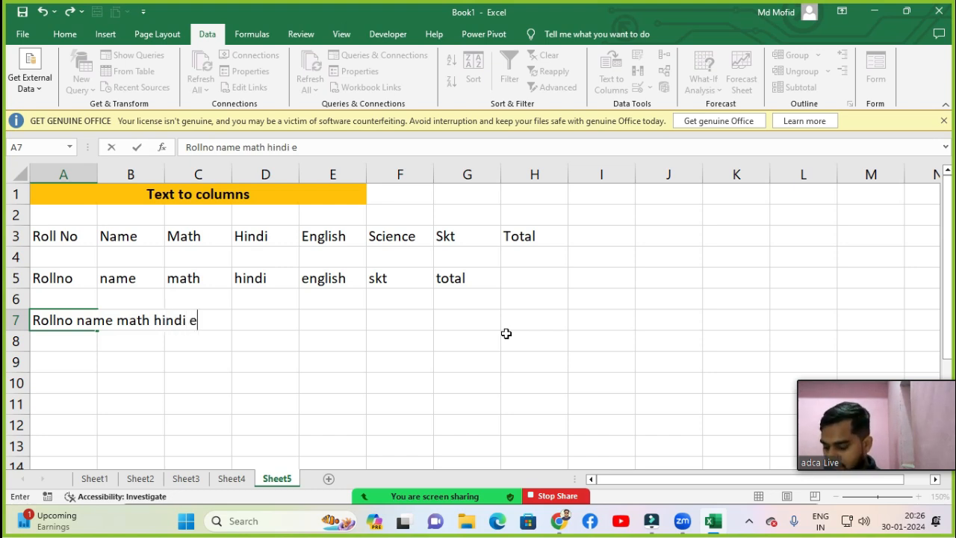
pyautogui.write('nglish total')
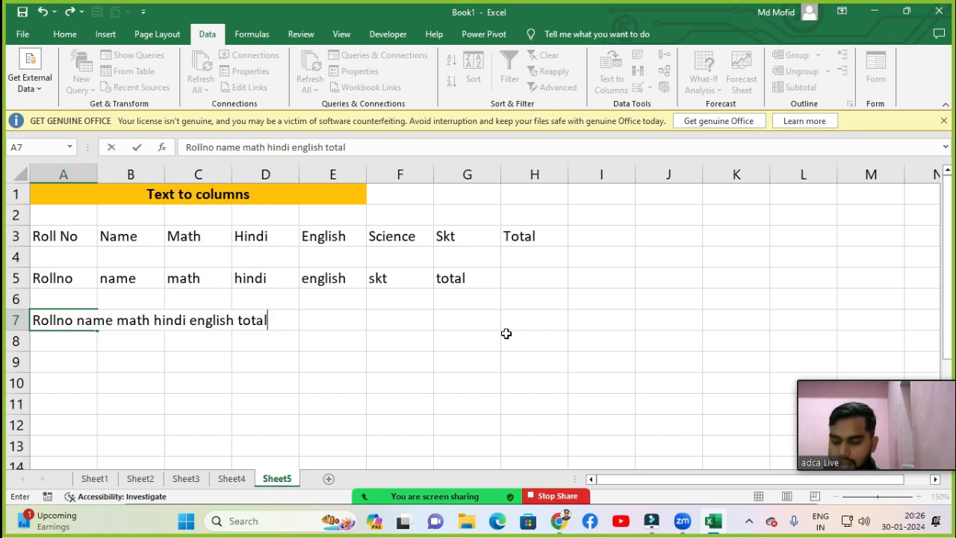
pyautogui.hotkey('ctrl', 'Return')
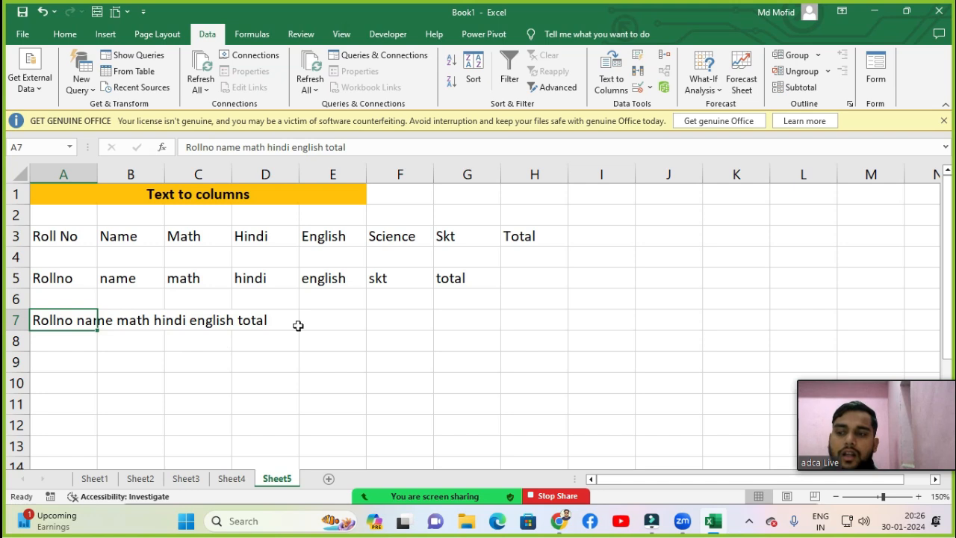
# Step: Run a Delimited Text to Columns on A7 with default delimiters, leaving it unsplit
pyautogui.click(612, 82)
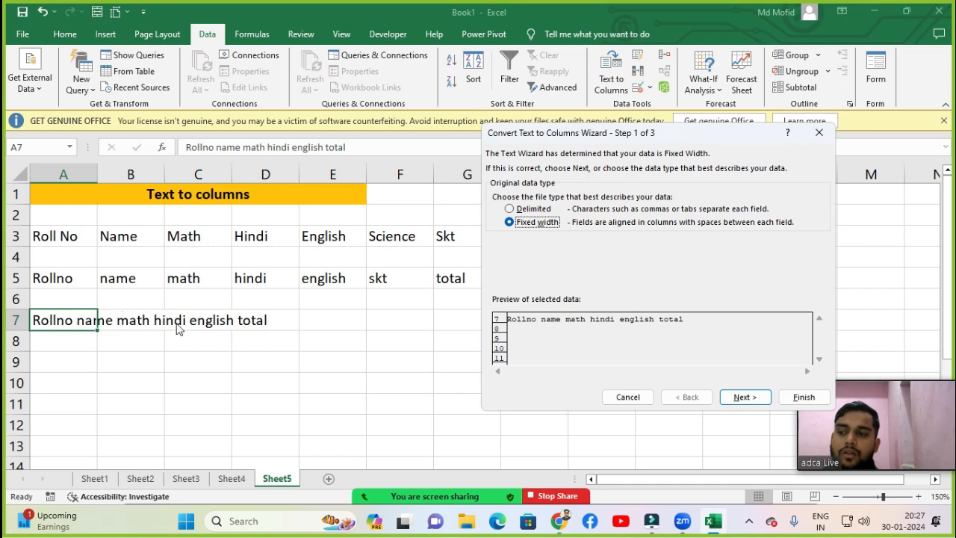
pyautogui.click(508, 209)
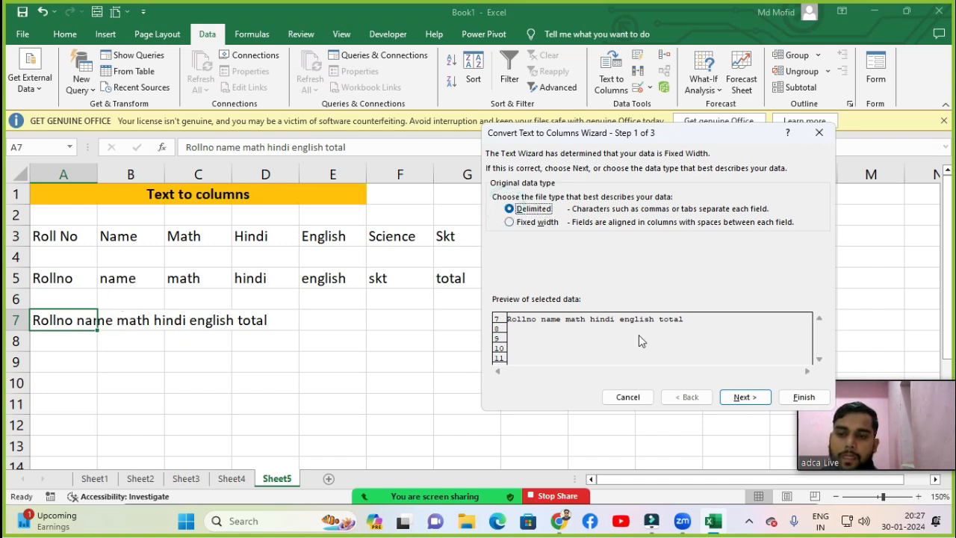
pyautogui.click(765, 402)
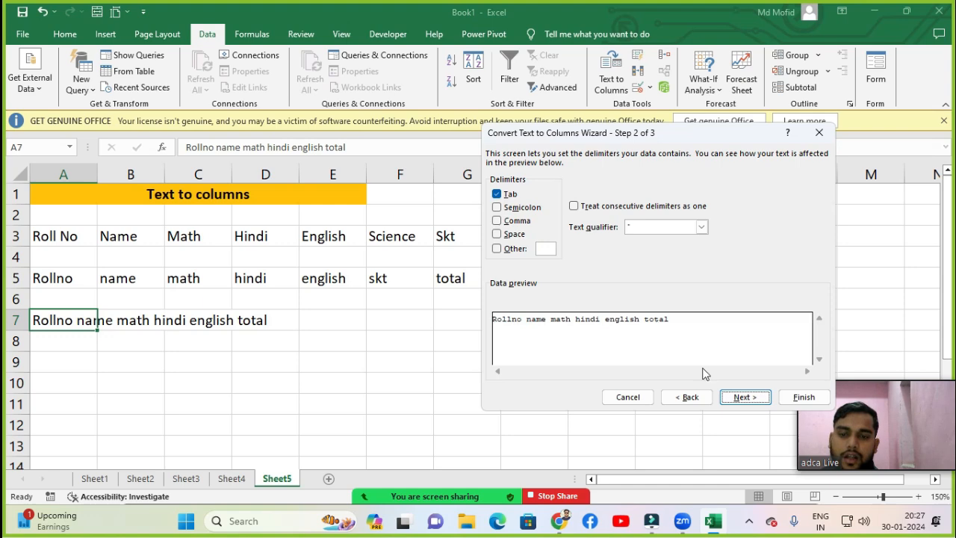
pyautogui.click(757, 398)
pyautogui.click(804, 397)
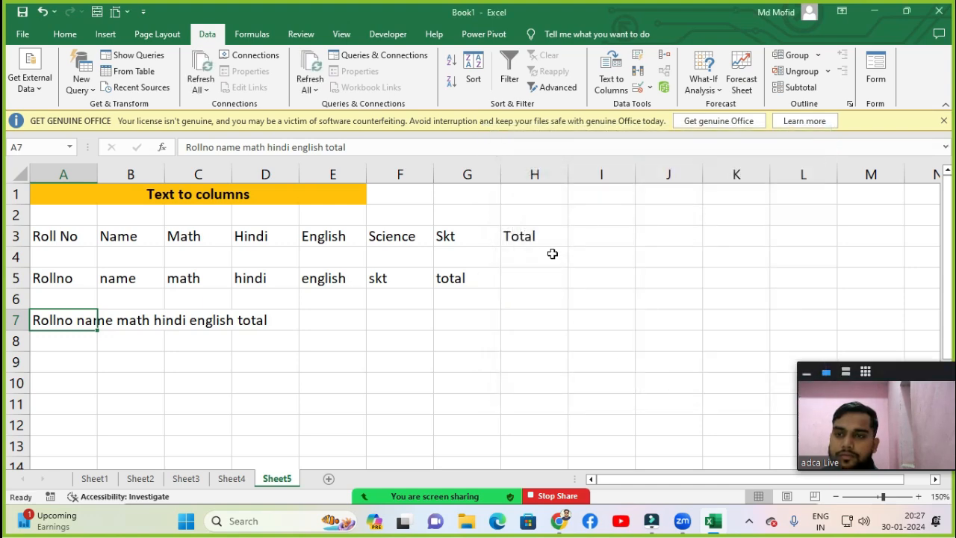
# Step: Repeat the unchanged Delimited conversion, then restart the wizard with Delimited chosen
pyautogui.click(612, 75)
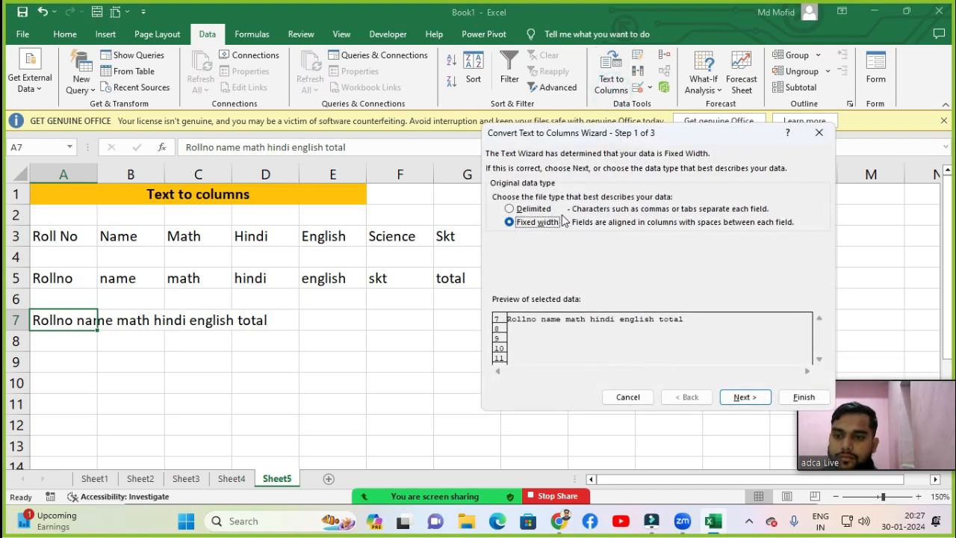
pyautogui.click(532, 209)
pyautogui.click(740, 398)
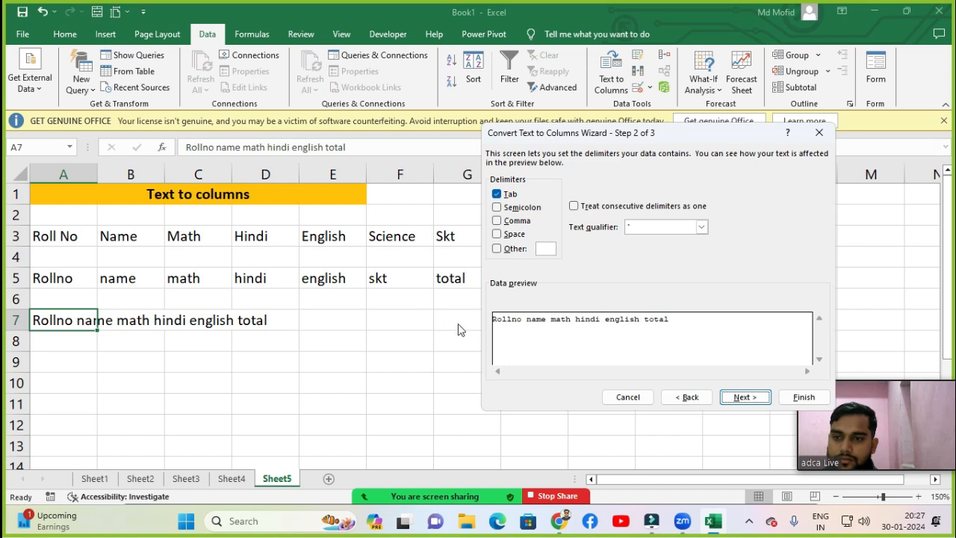
pyautogui.click(756, 403)
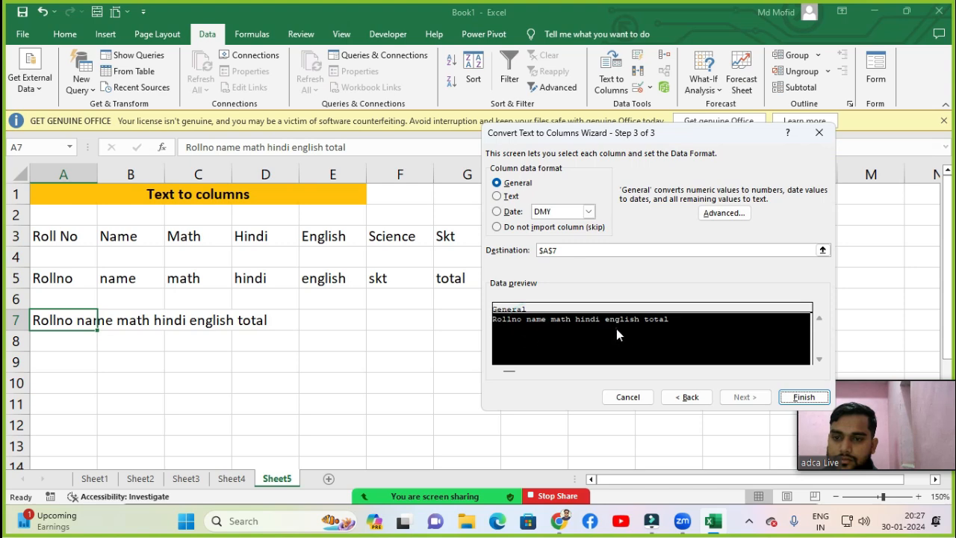
pyautogui.click(804, 396)
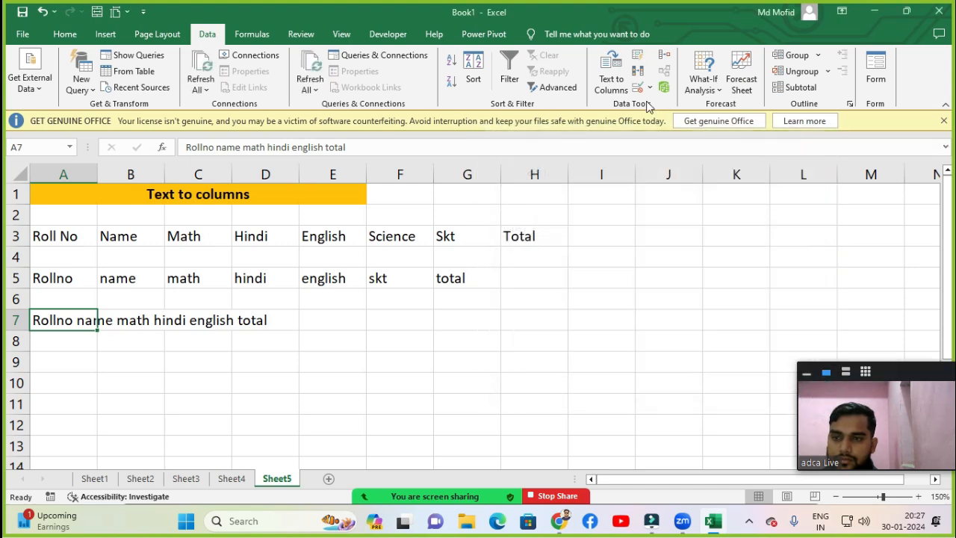
pyautogui.click(609, 78)
pyautogui.click(511, 209)
# Step: Choose Space as the delimiter and finish, splitting A7's line across A7:F7
pyautogui.click(744, 397)
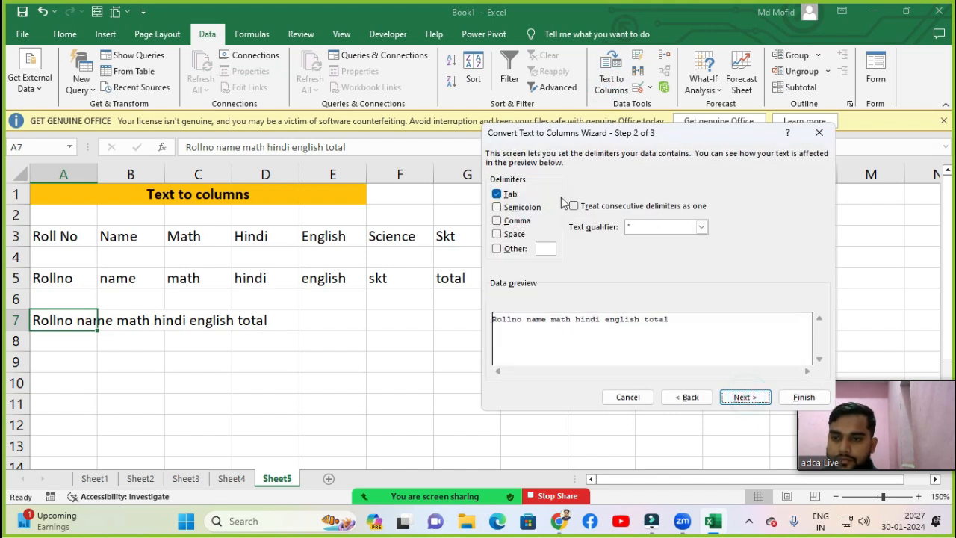
pyautogui.click(499, 235)
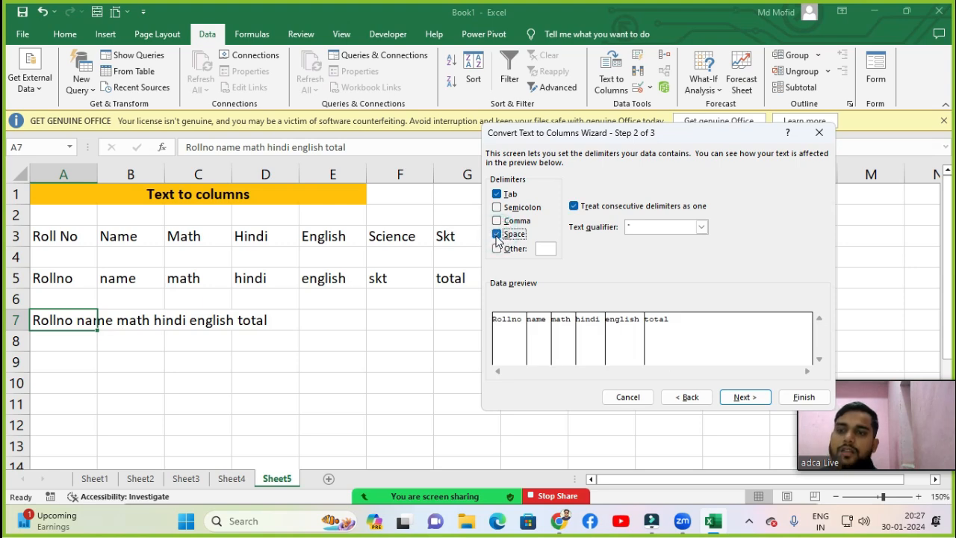
pyautogui.click(745, 396)
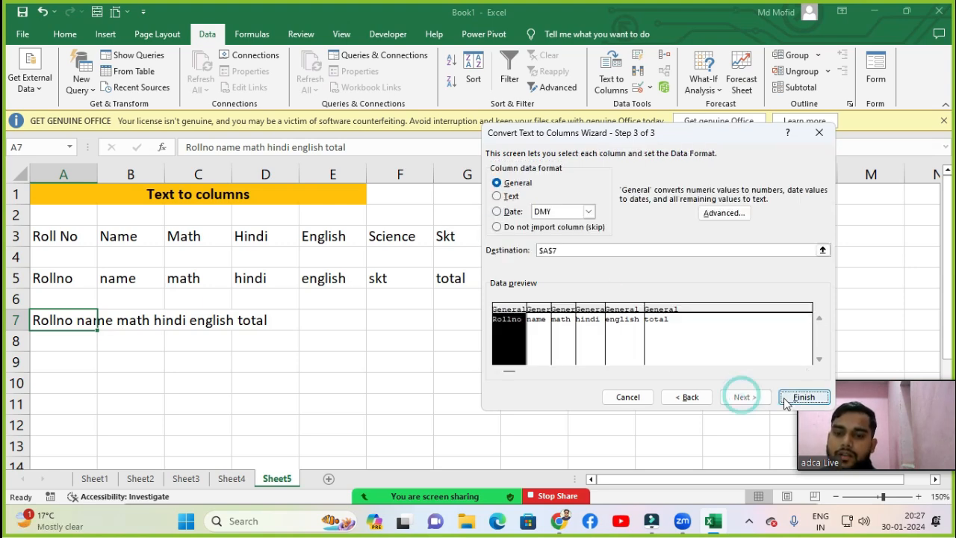
pyautogui.click(803, 397)
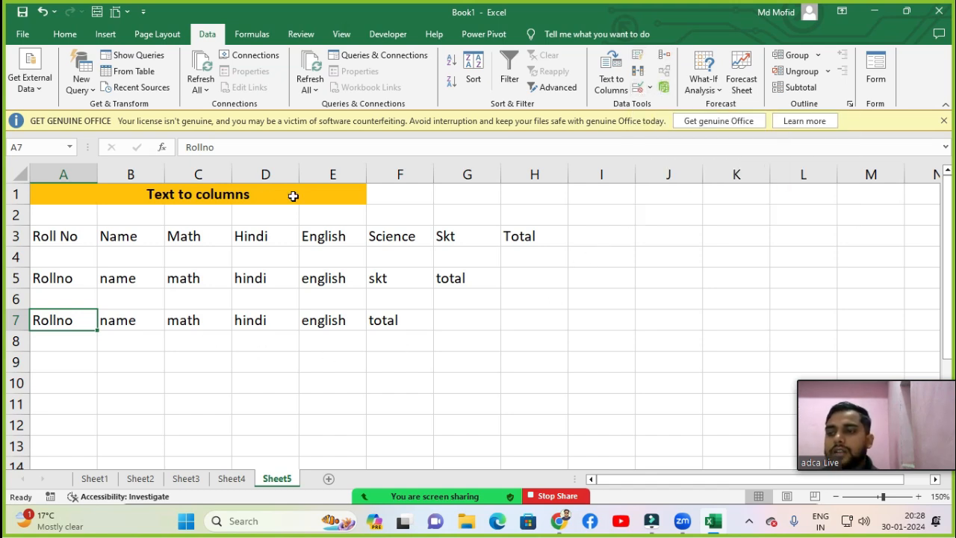
# Step: Check the split results by selecting cell E6 and the total in G5
pyautogui.click(339, 292)
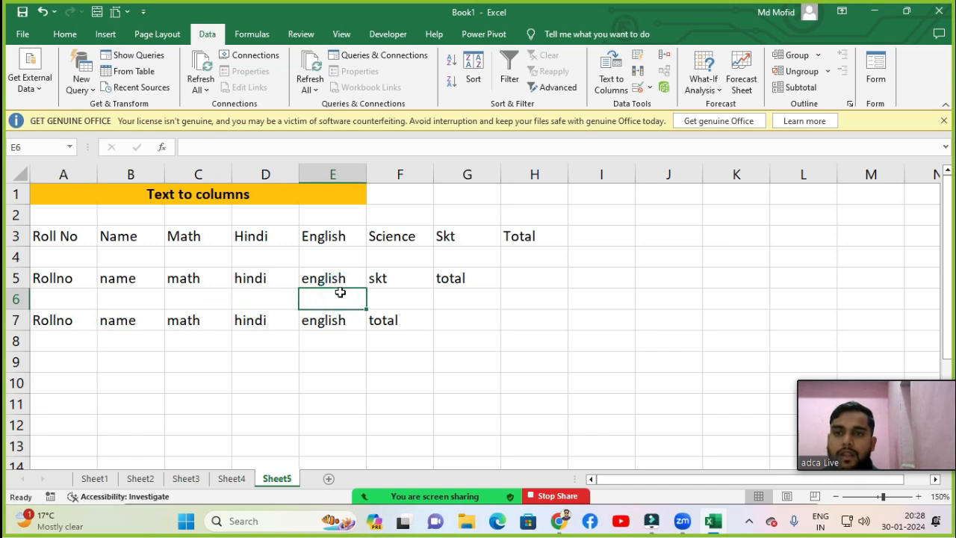
pyautogui.moveTo(416, 490)
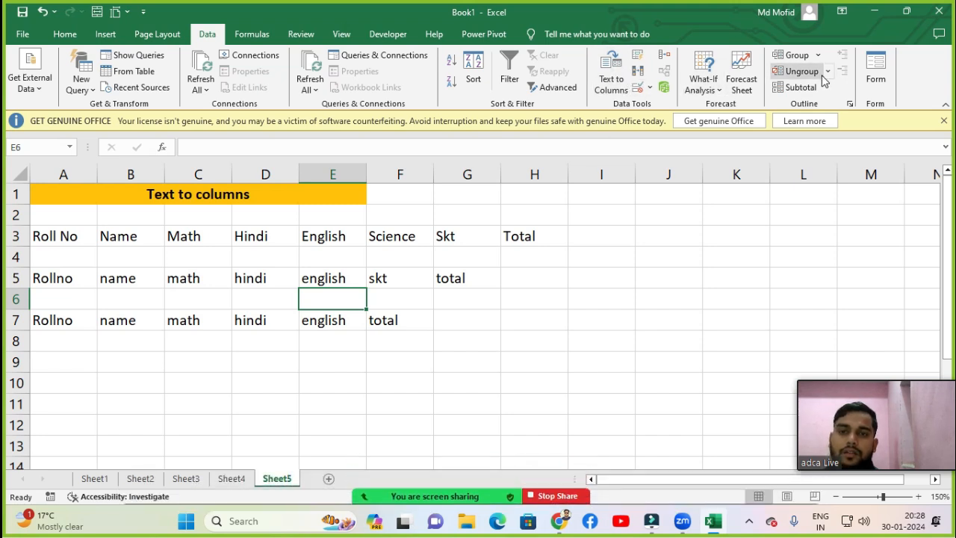
pyautogui.click(479, 274)
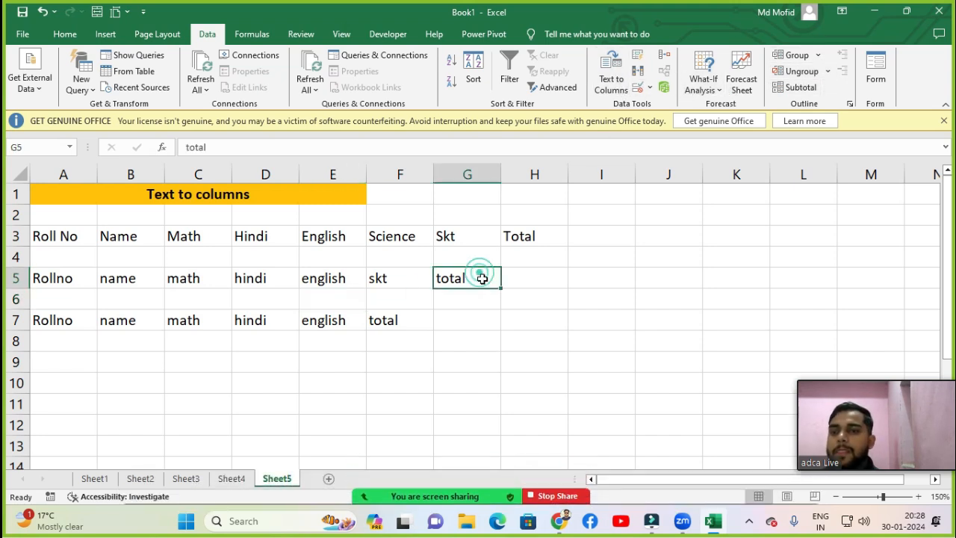
# Step: In Zoom, ask all meeting participants to unmute, then close the participant list
pyautogui.click(338, 502)
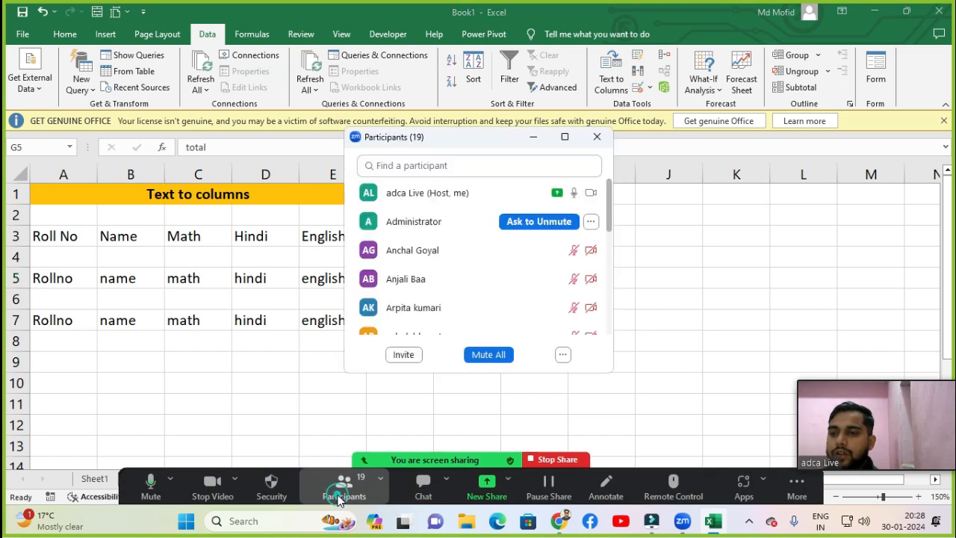
pyautogui.click(566, 359)
pyautogui.click(603, 370)
pyautogui.click(597, 137)
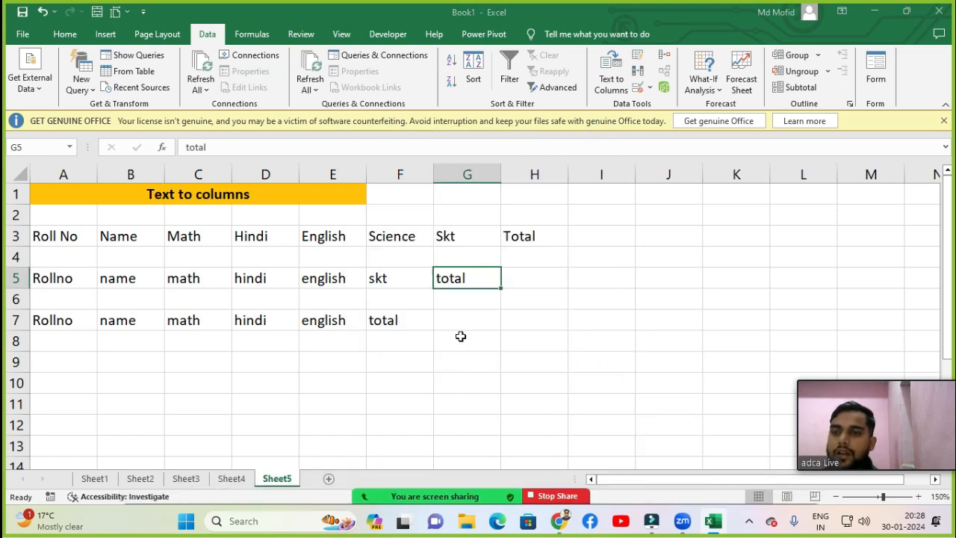
# Step: Select cells H3, H2, G6, D4 and A1, then reopen the Zoom participant list
pyautogui.click(523, 238)
pyautogui.click(508, 213)
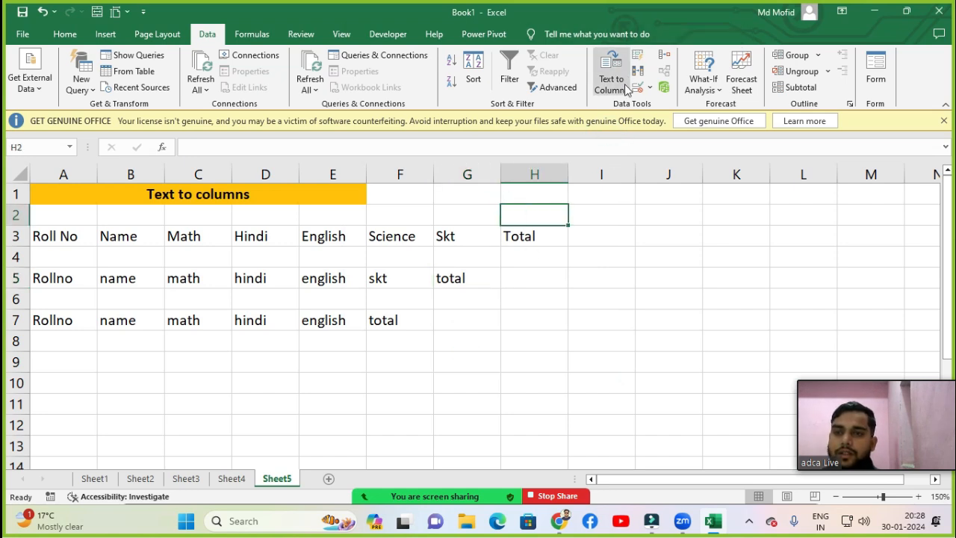
pyautogui.click(452, 296)
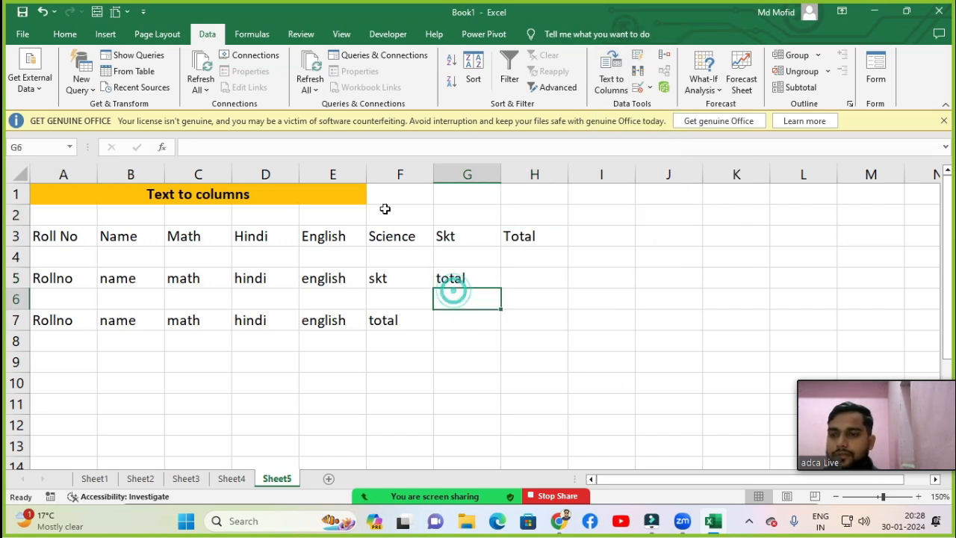
pyautogui.click(278, 253)
pyautogui.click(276, 195)
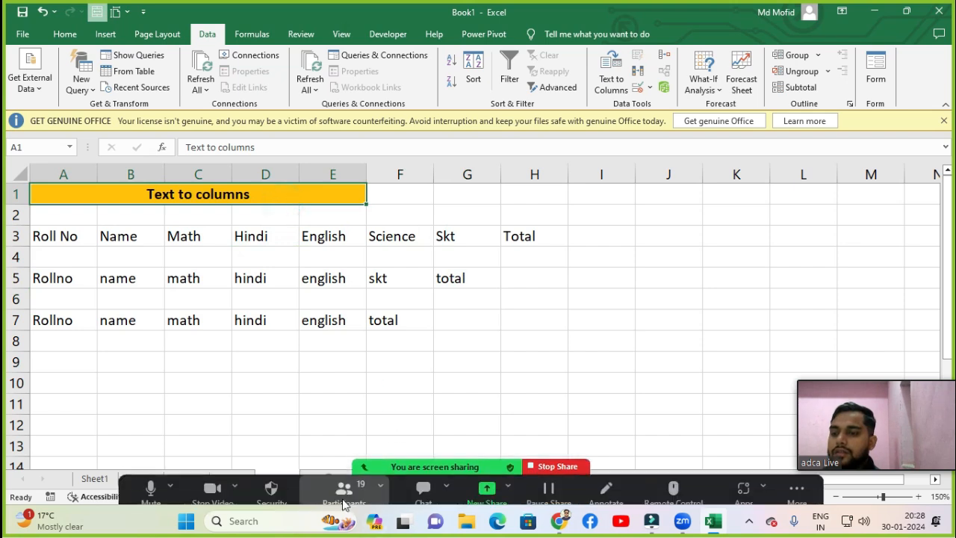
pyautogui.click(345, 484)
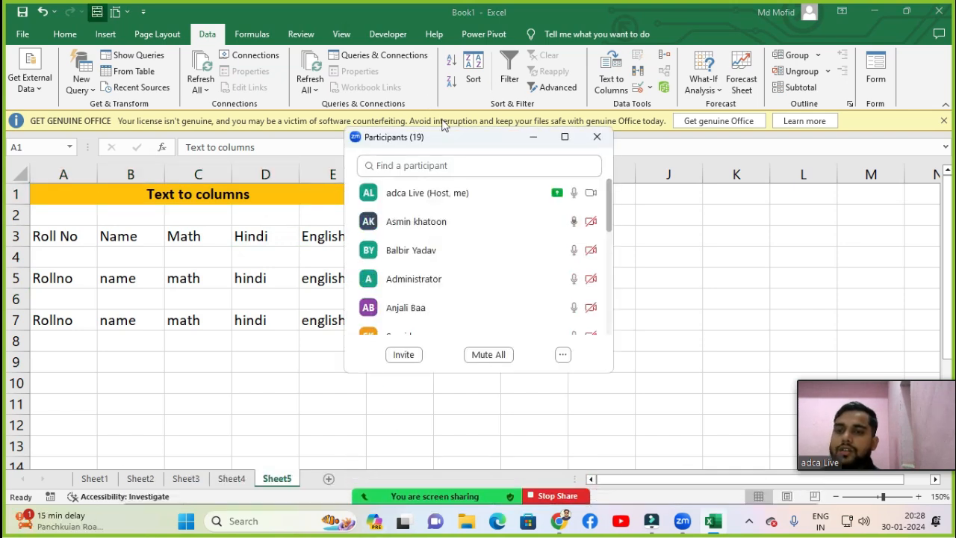